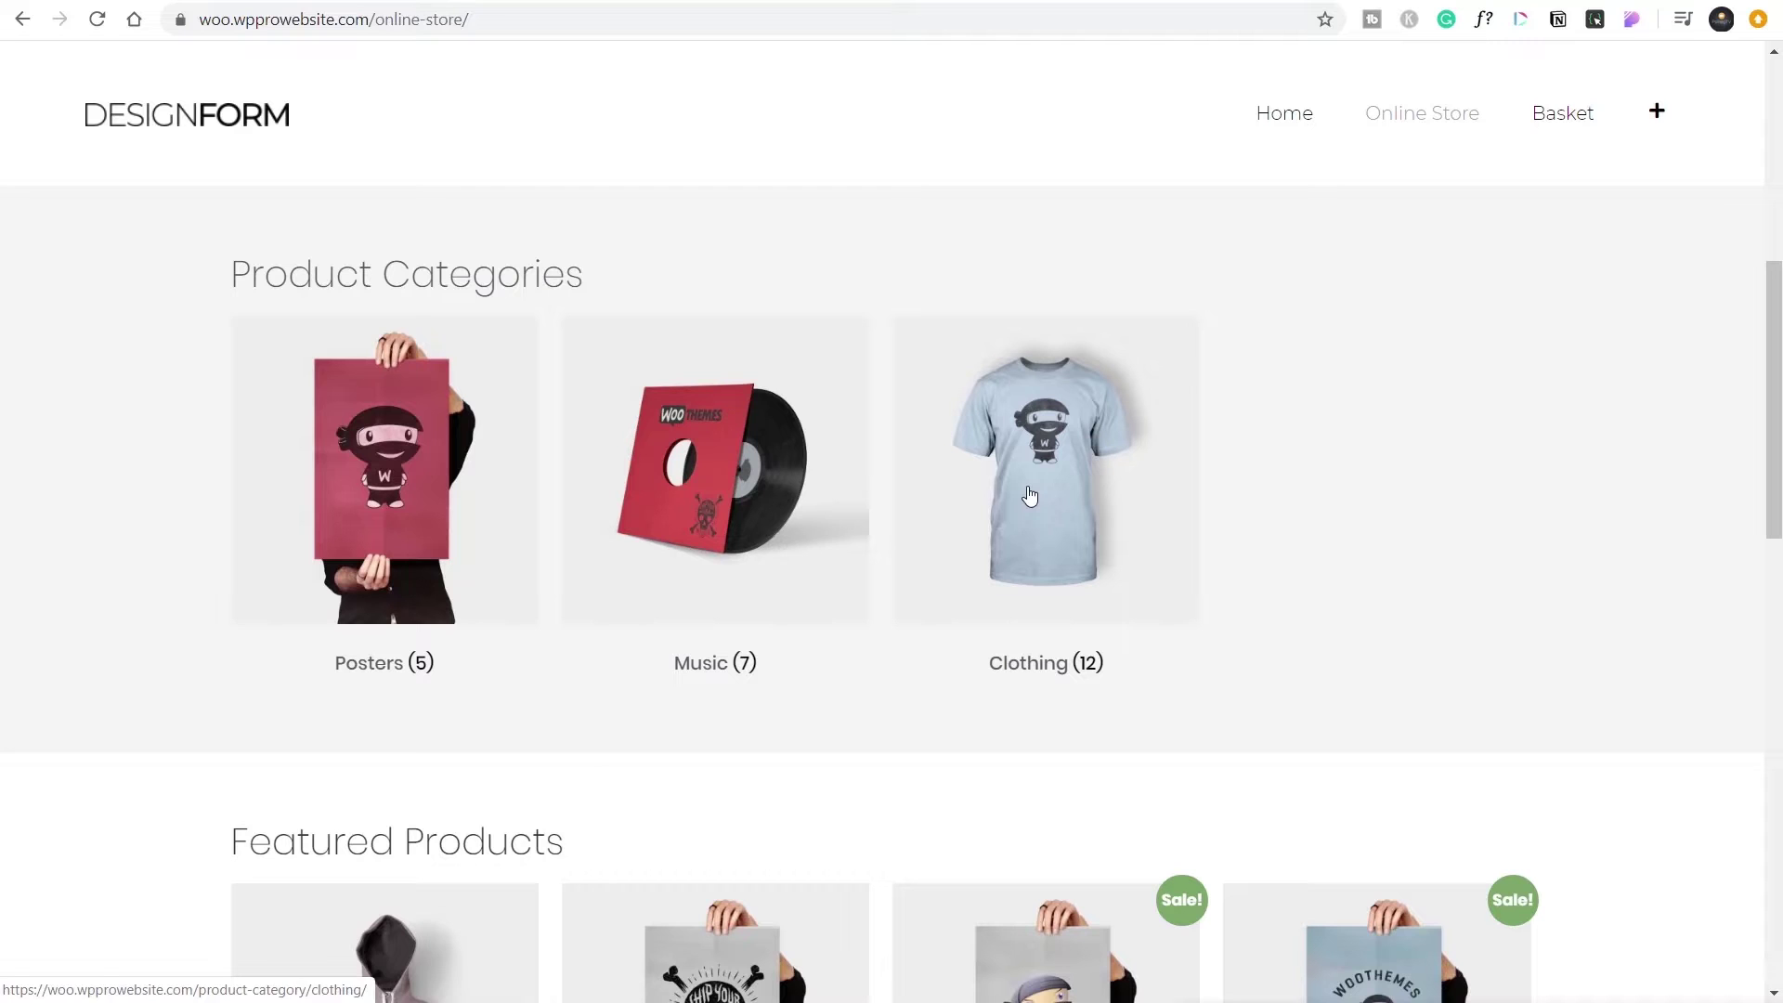
- Open the Clothing category from the online store, look through its subcategories and products, and return to the store page
left_click(1029, 496)
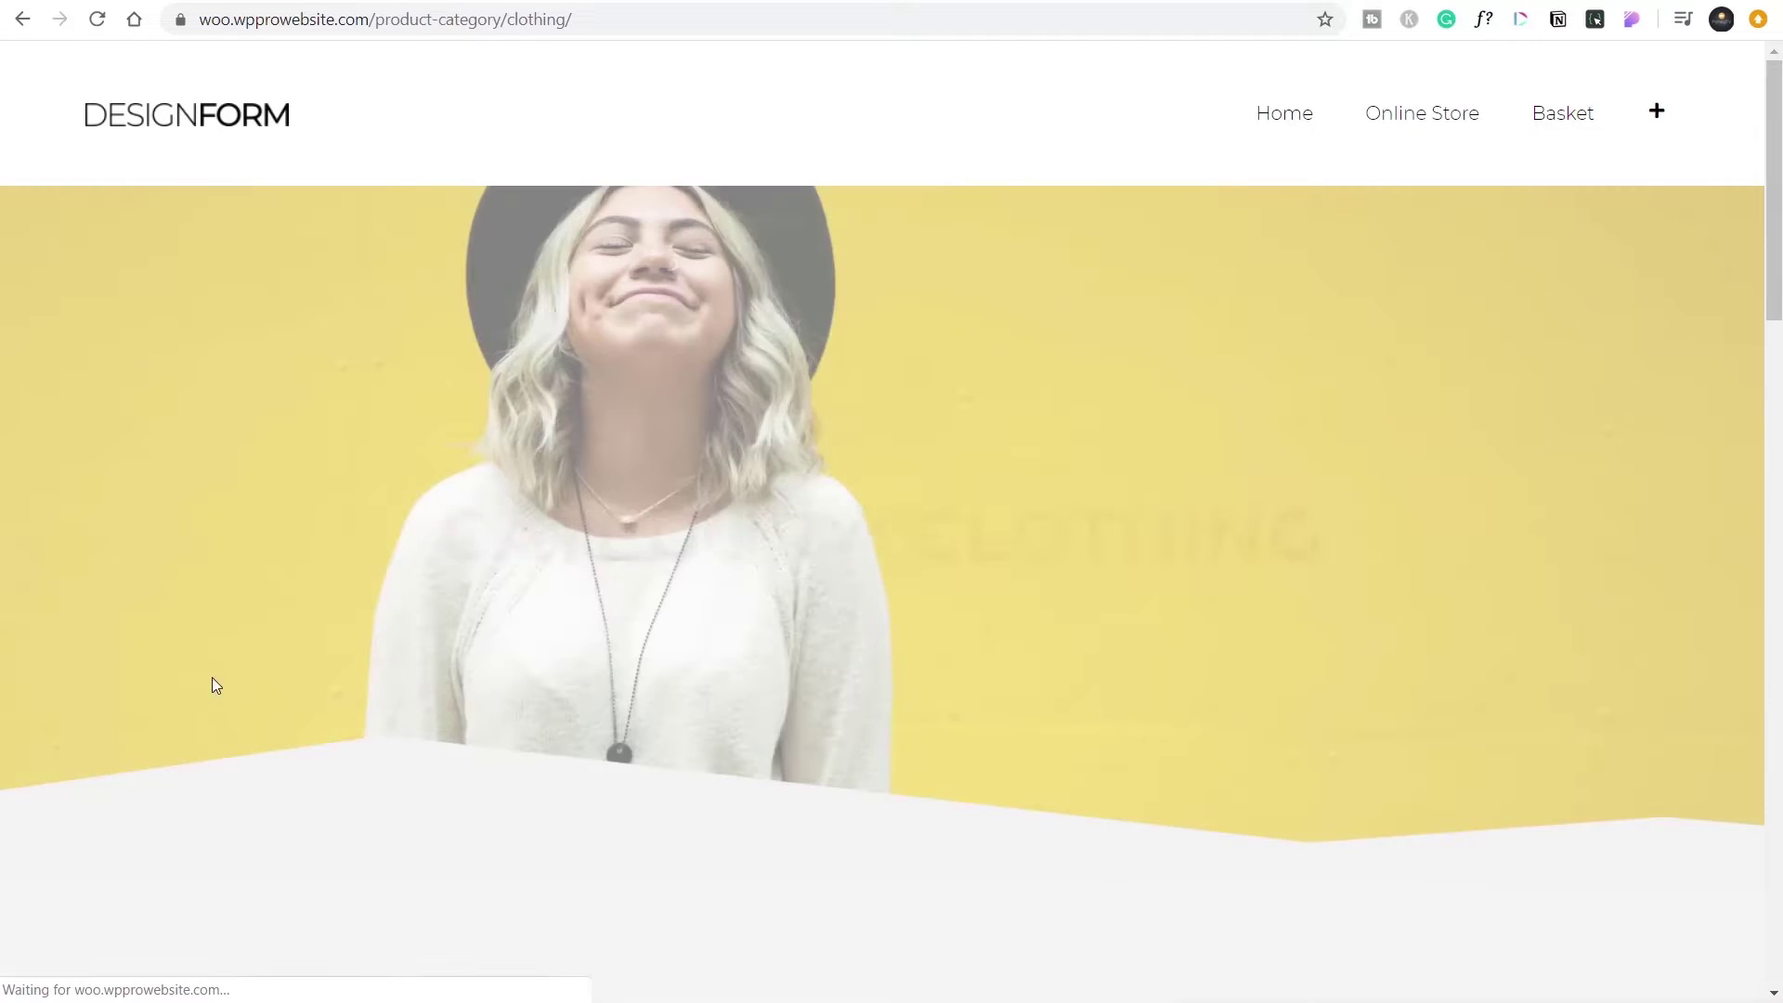
scroll(314, 658, "down", 4)
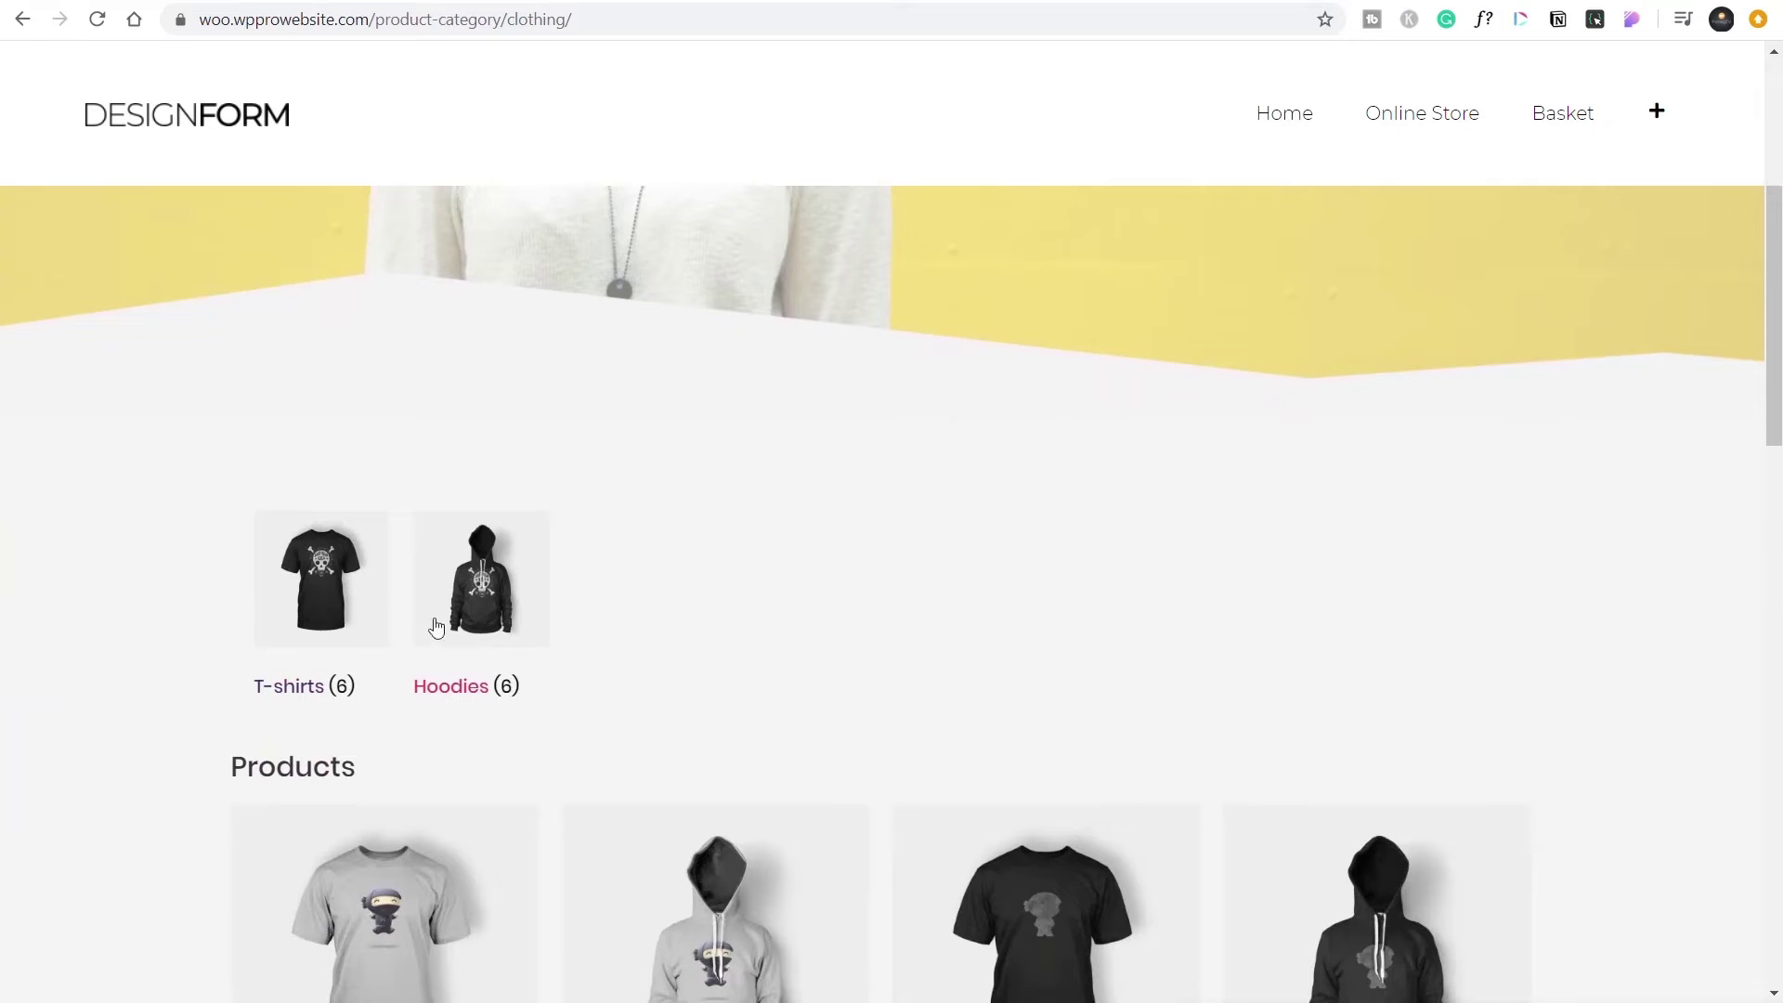
scroll(135, 673, "down", 10)
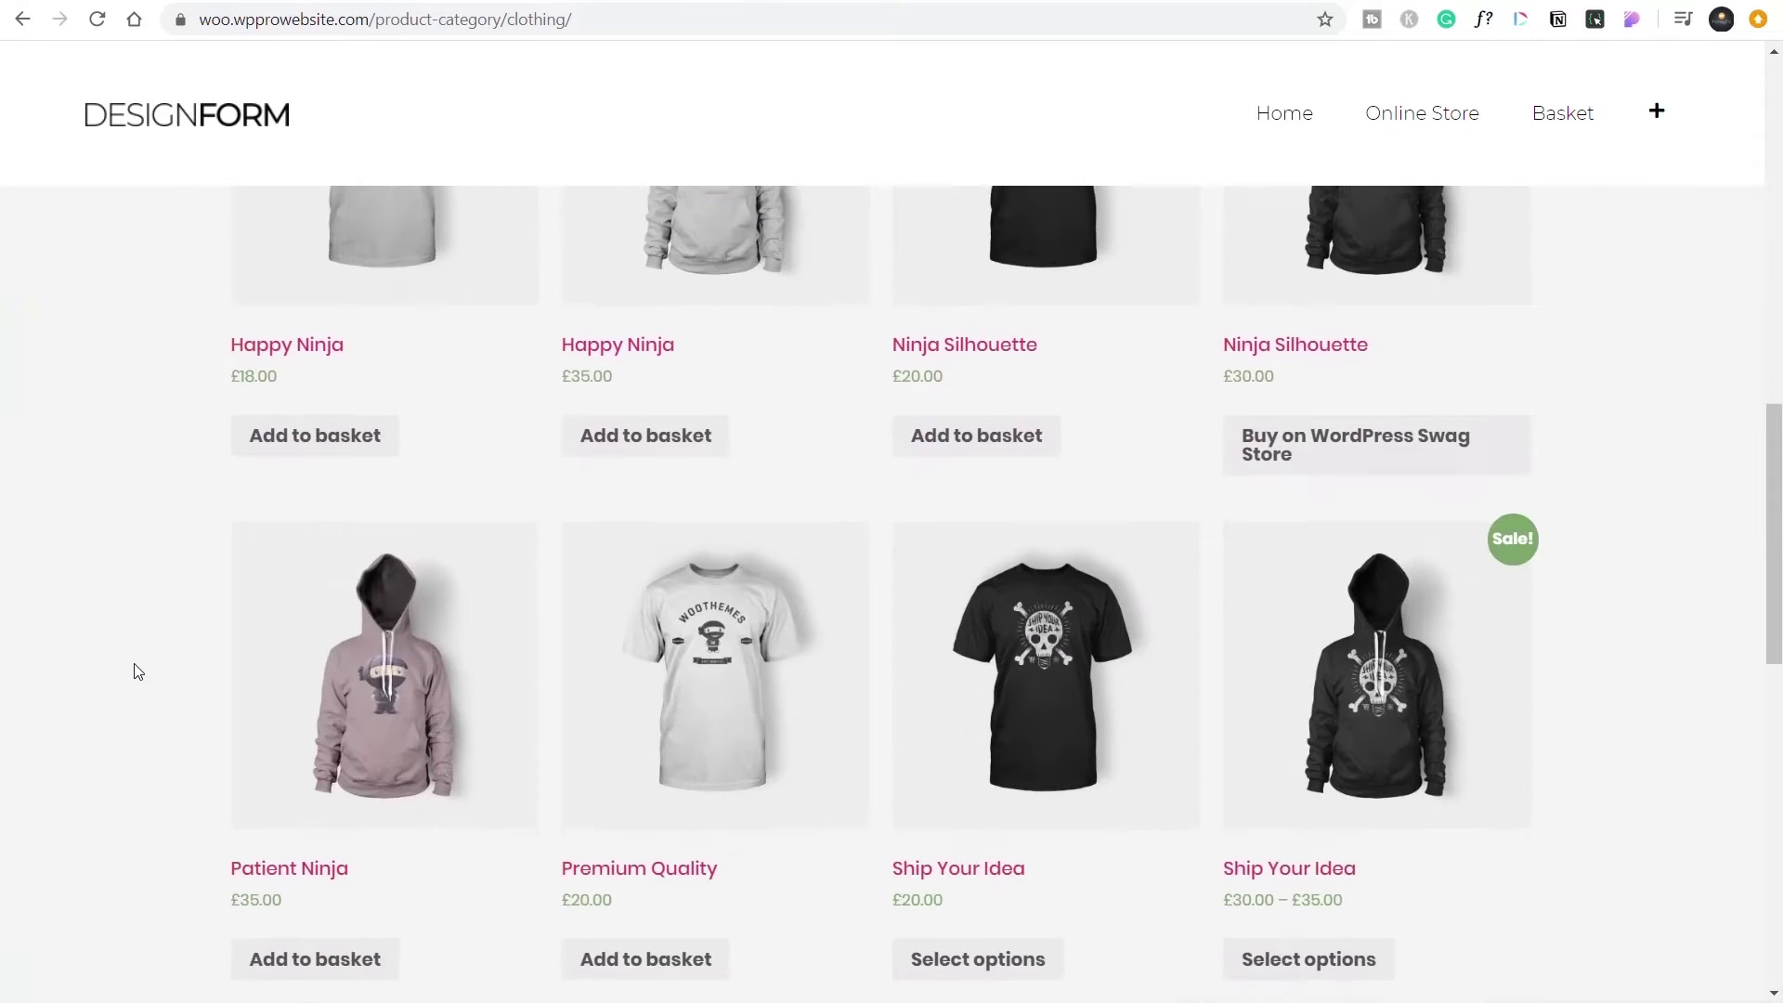
scroll(138, 673, "down", 4)
scroll(137, 672, "up", 7)
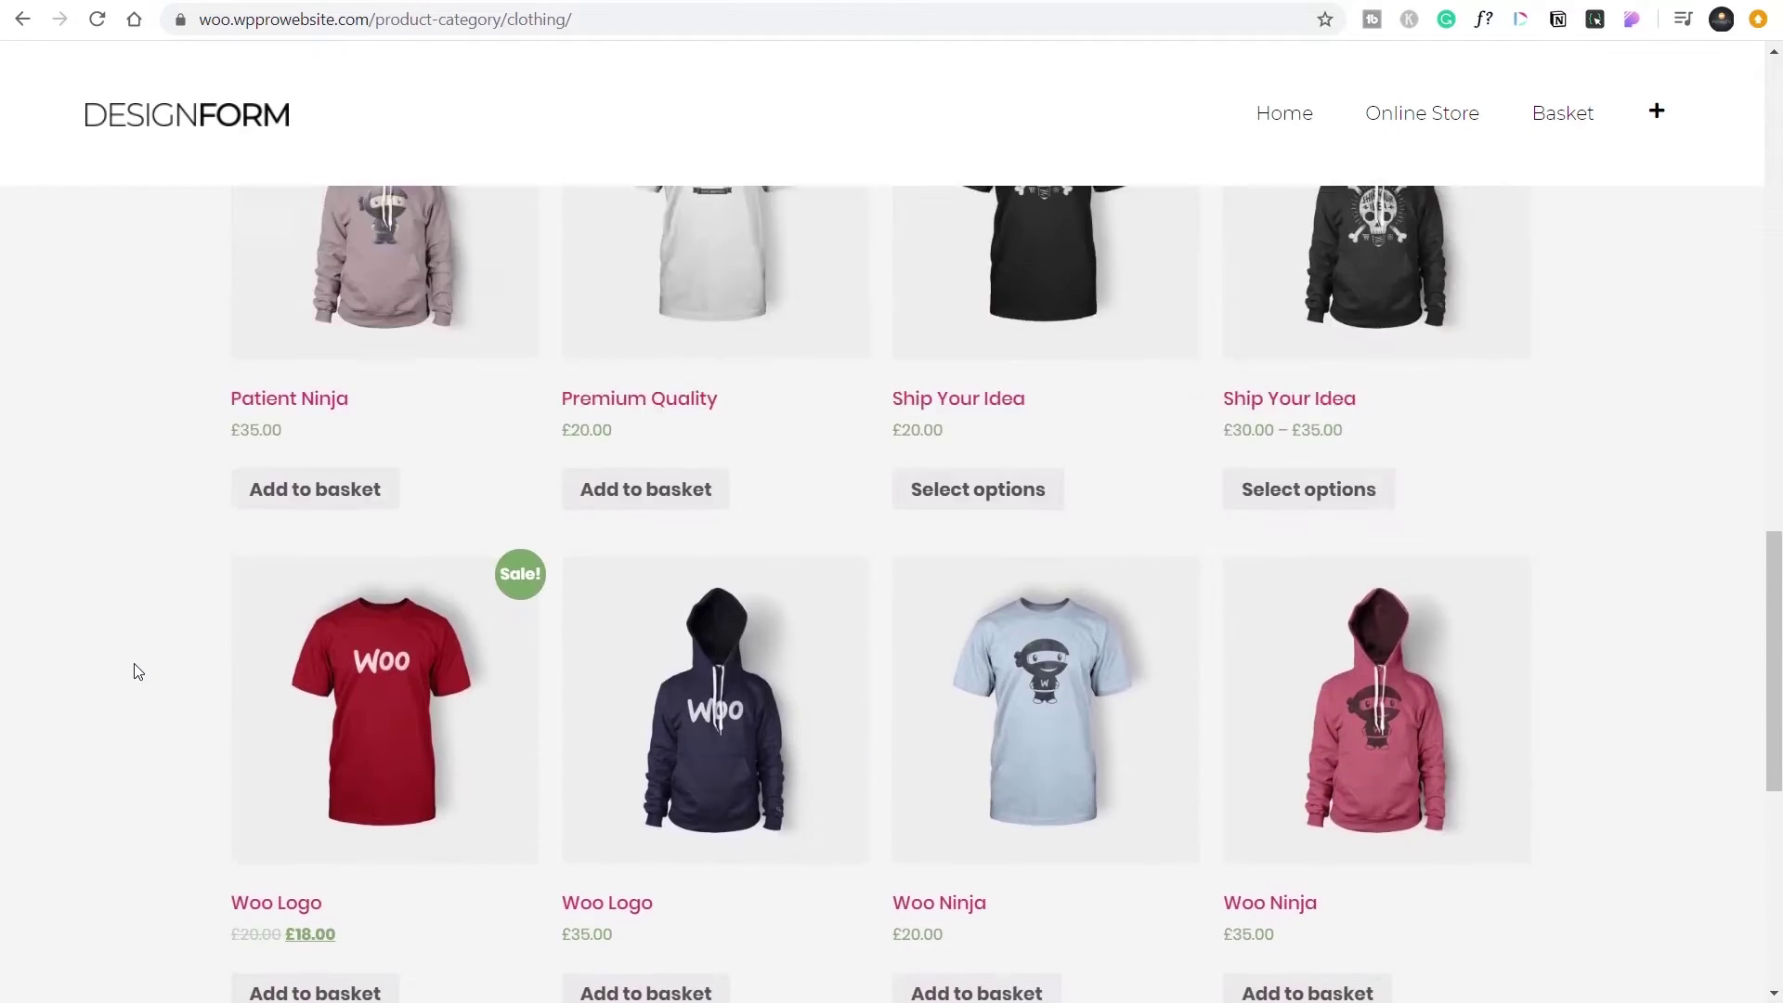
scroll(164, 554, "up", 15)
key("alt+Left")
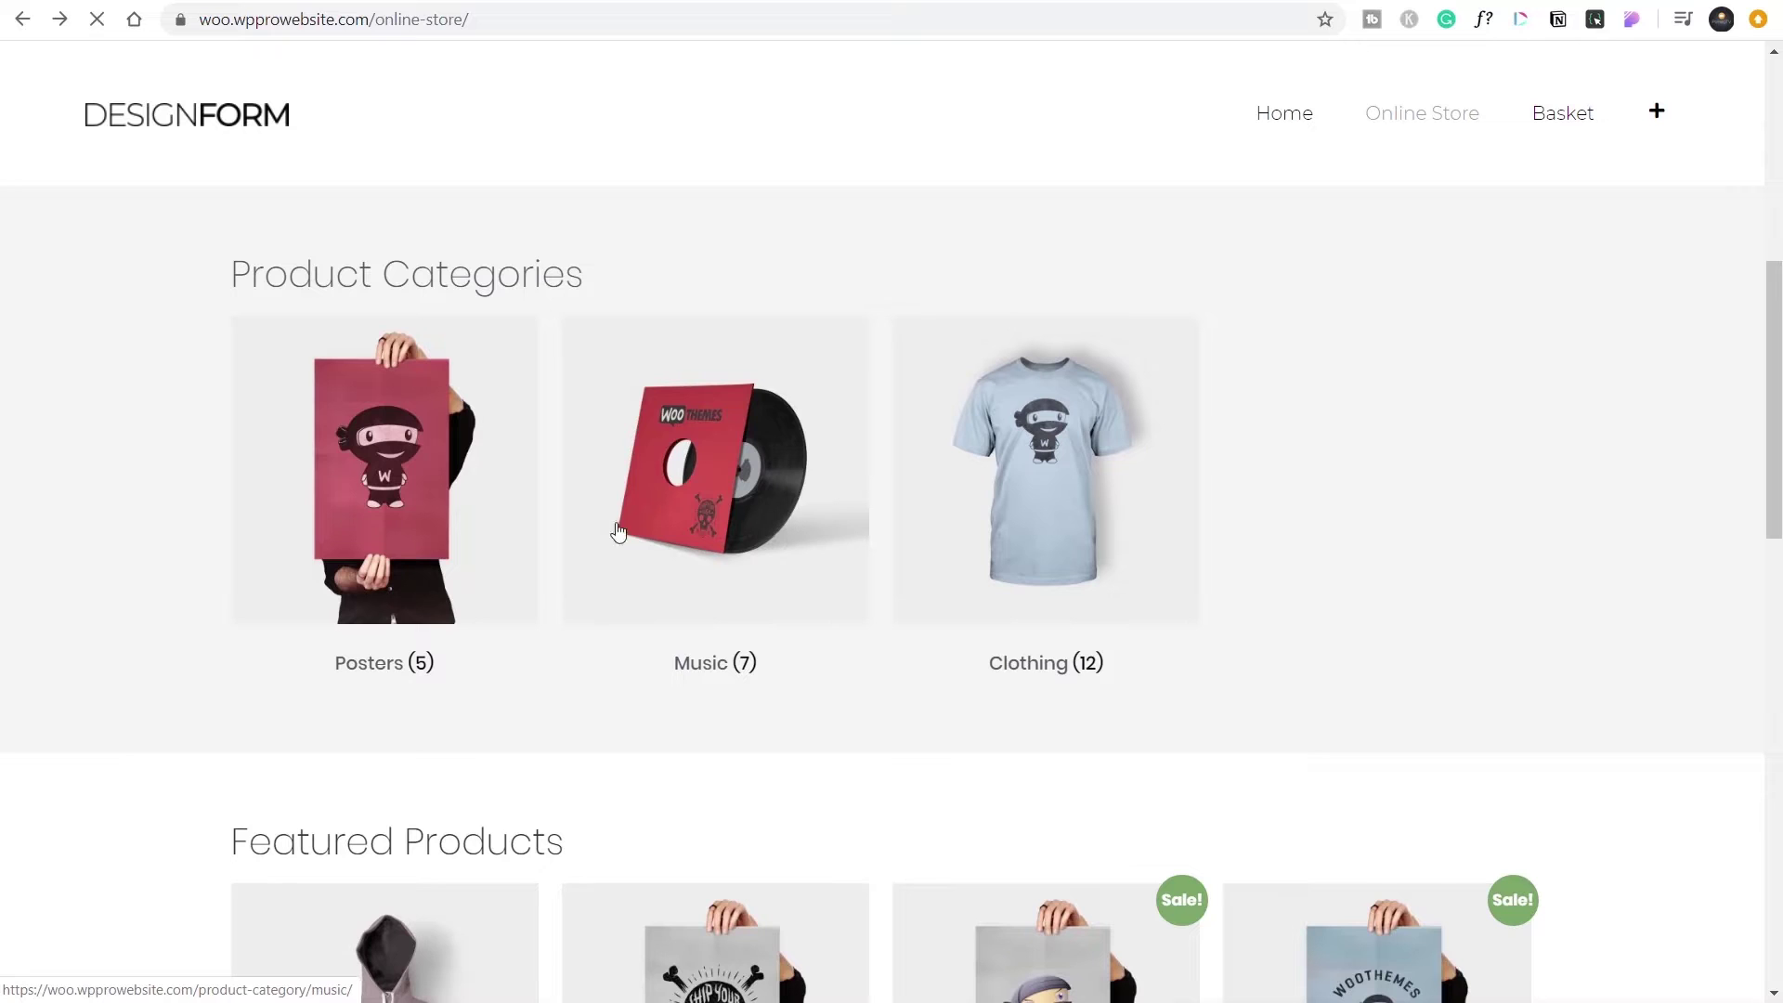
- Open the Music category, look at its subcategories and page header, and leave the category page
key("alt+Right")
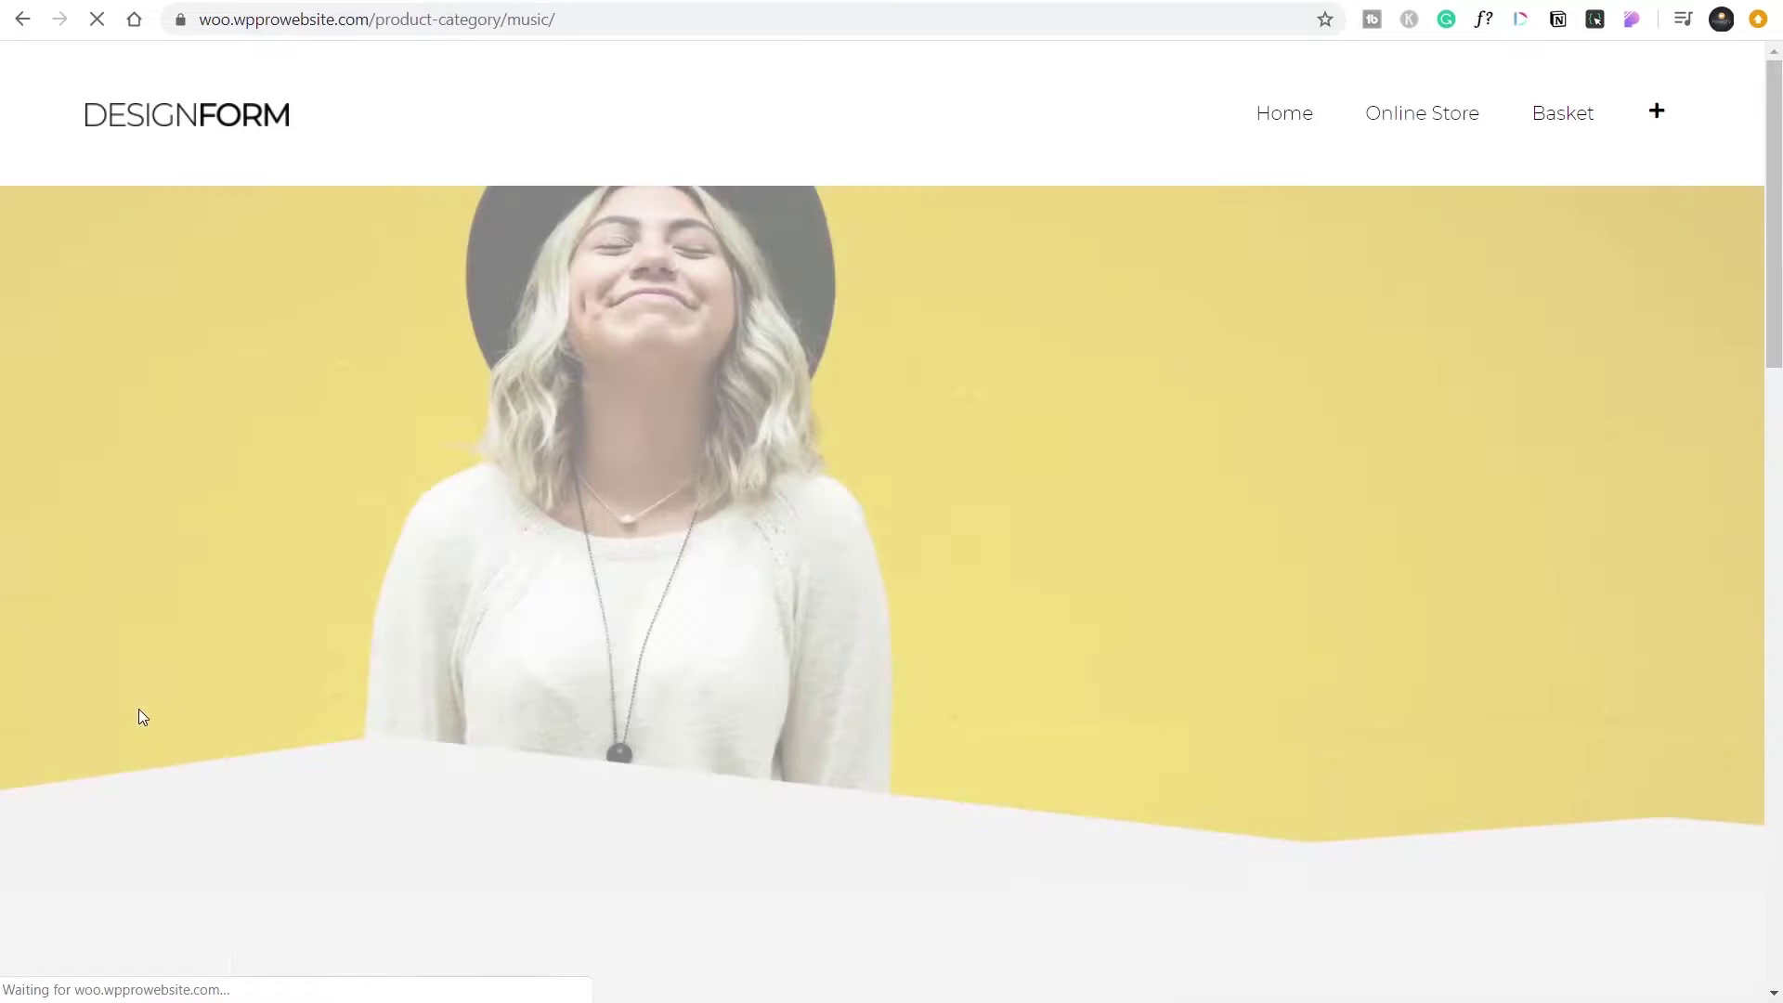
scroll(139, 716, "down", 5)
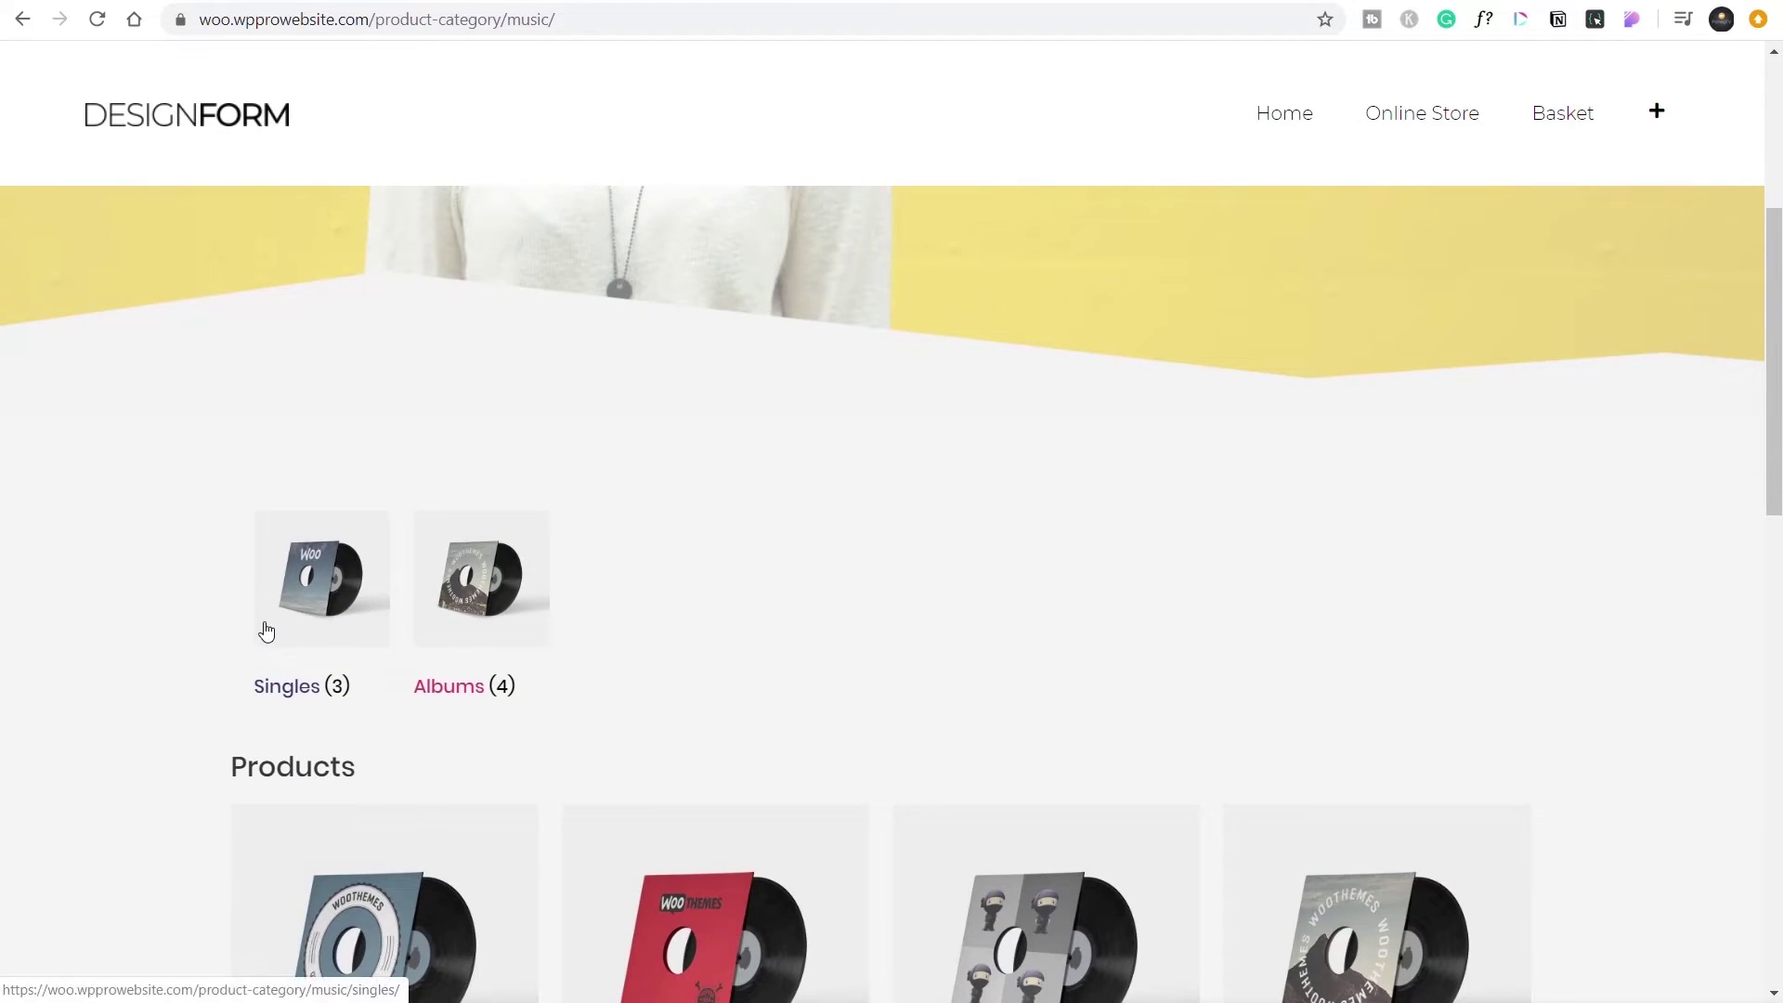
scroll(266, 632, "up", 5)
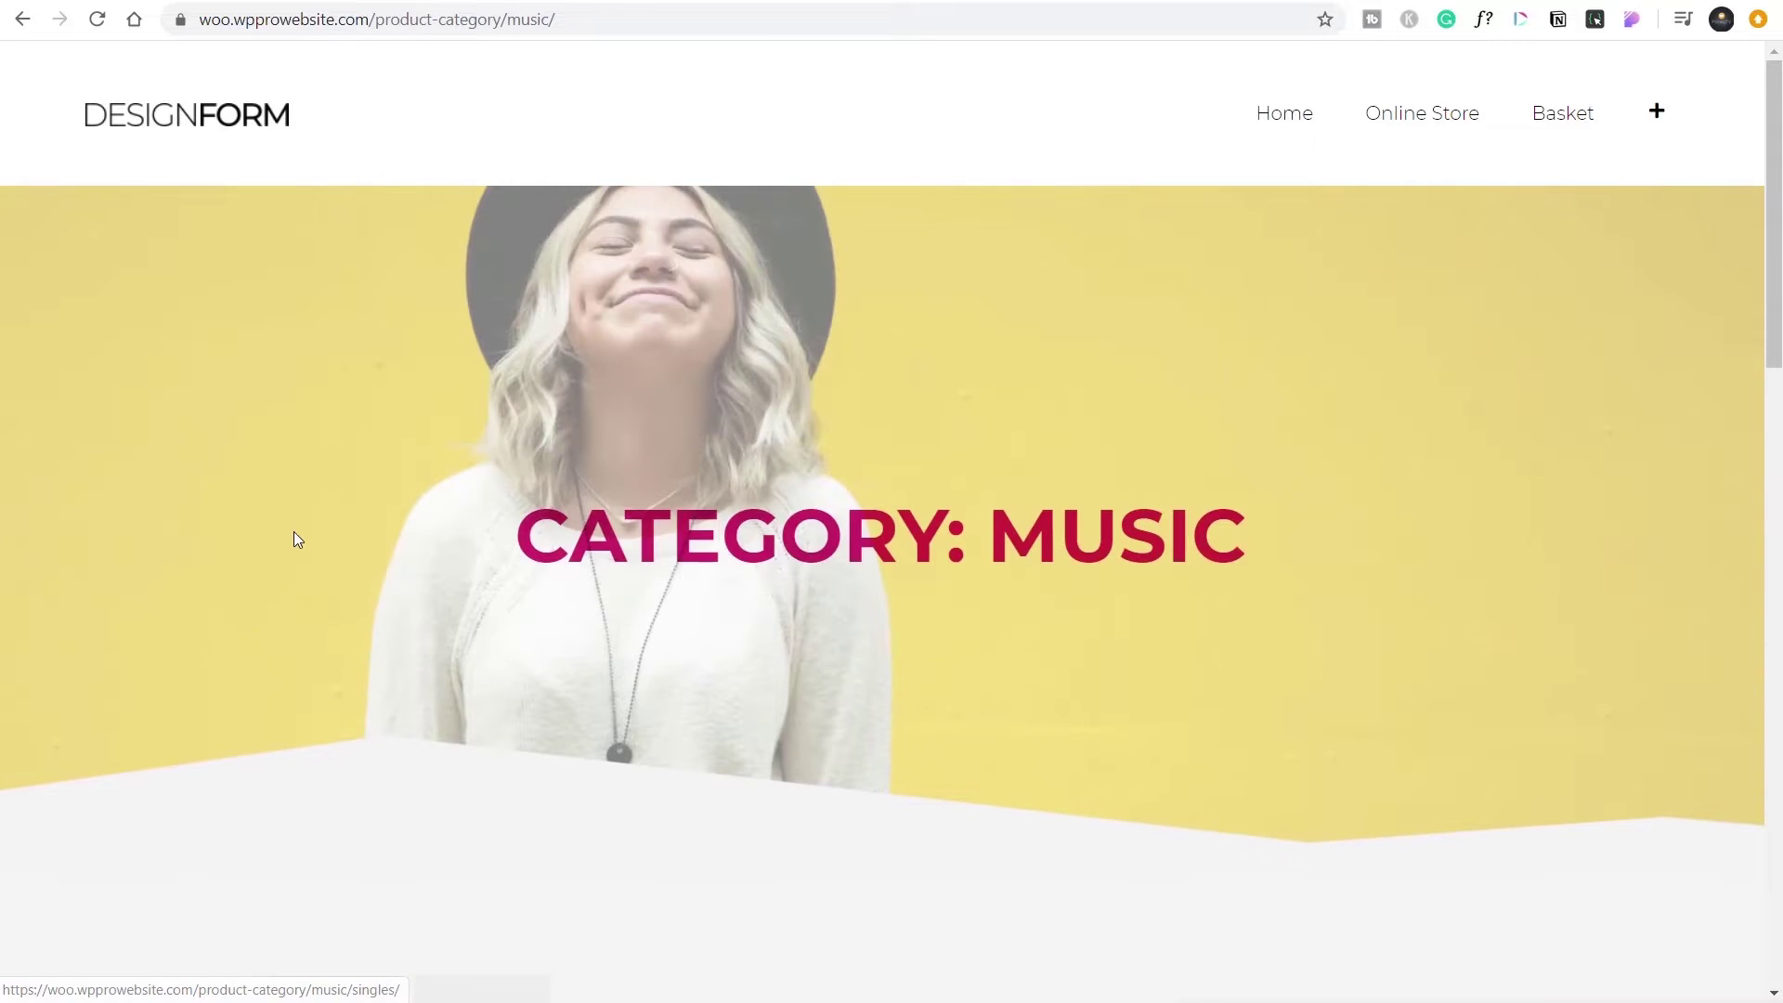
key("alt+Left")
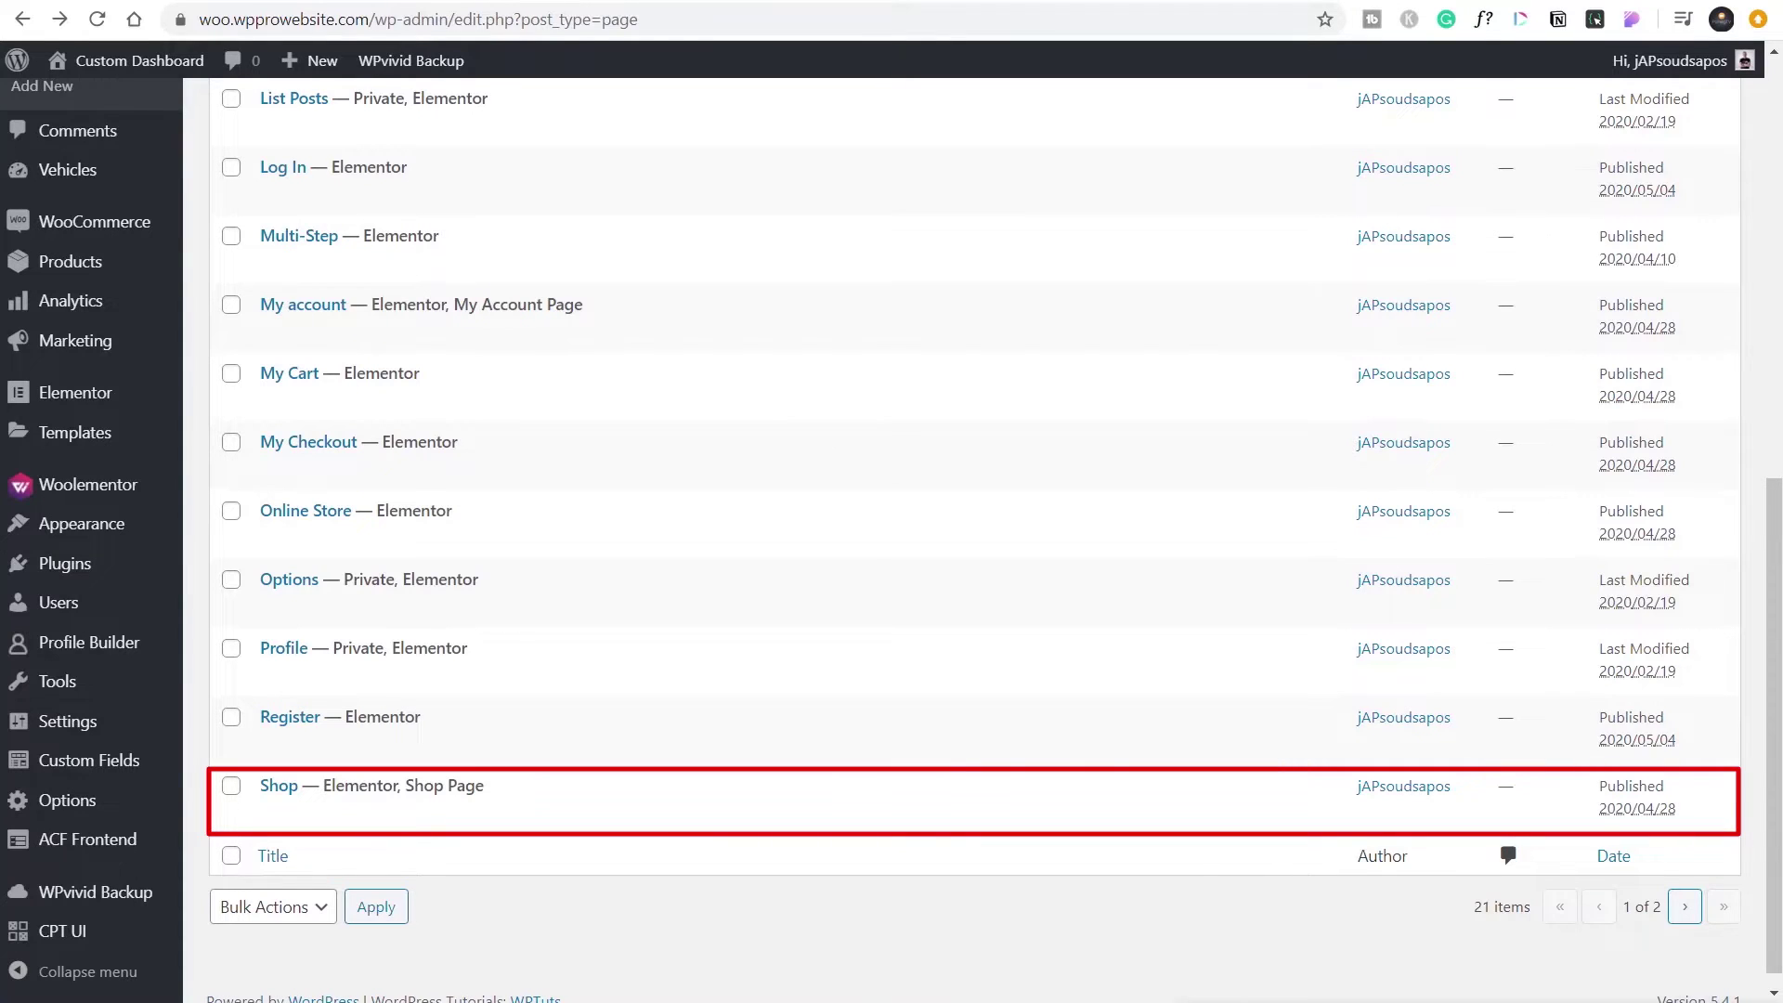
- Try to open the WooCommerce Shop page in the Elementor editor from the WordPress page list
mouse_move(287, 810)
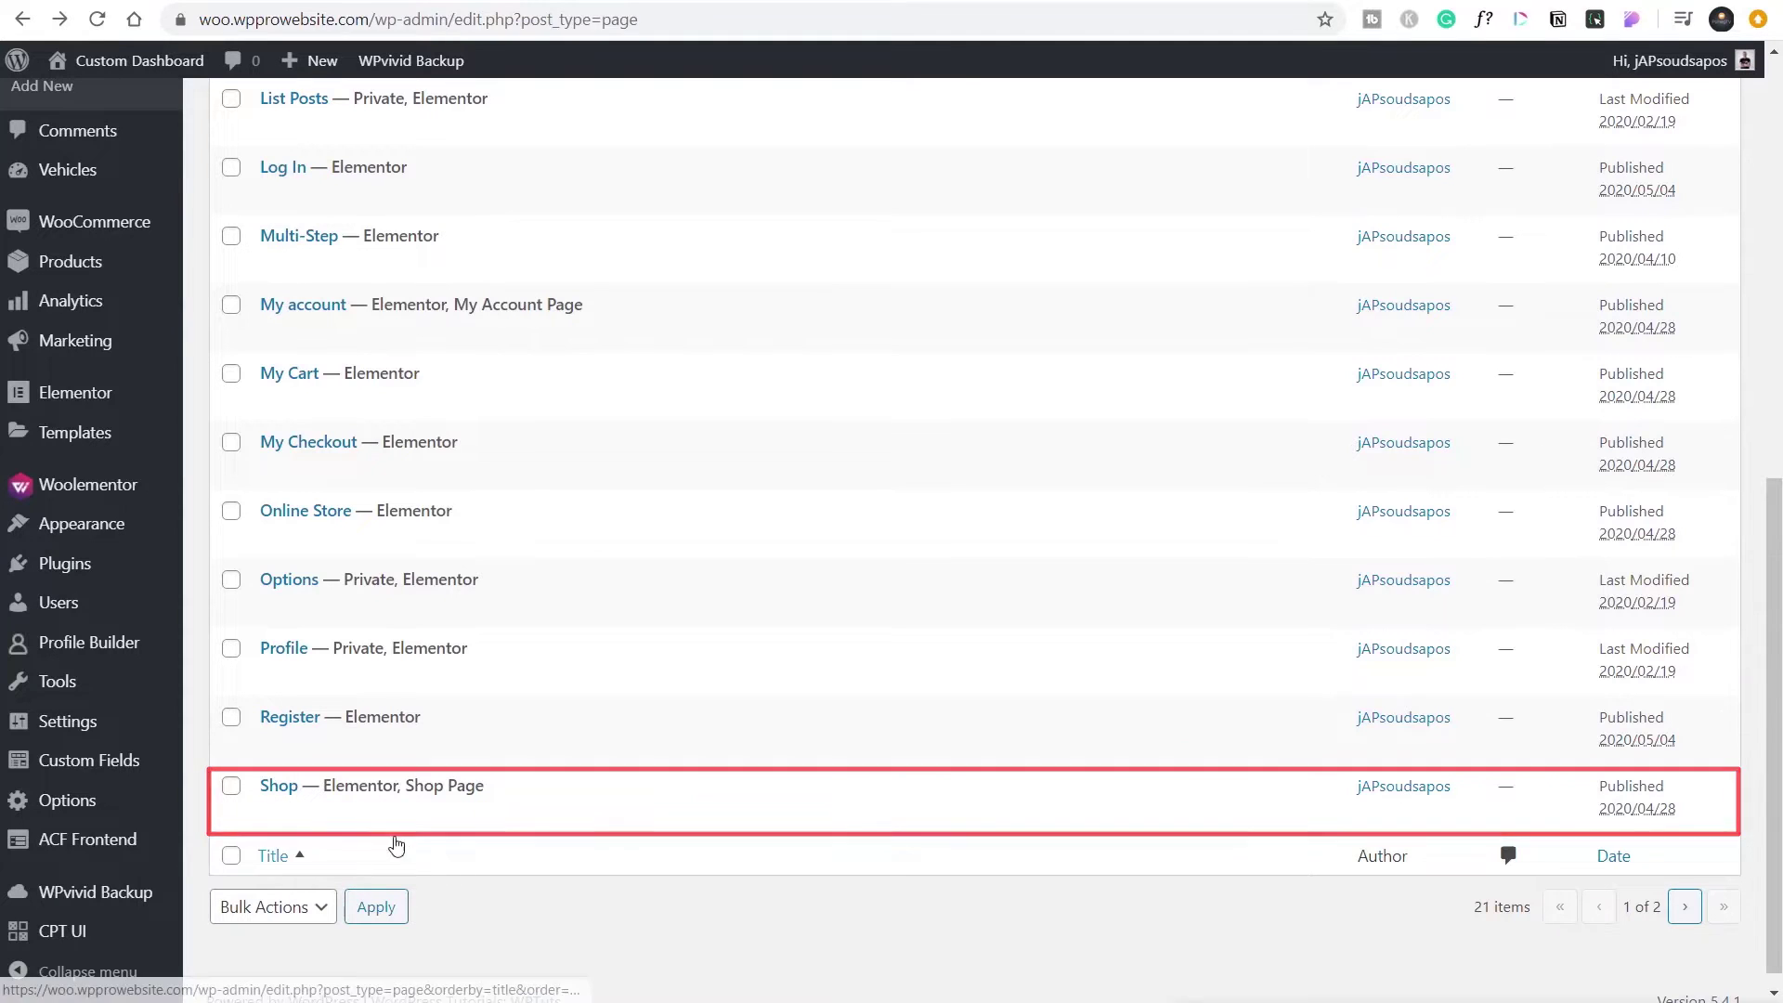
left_click(492, 817)
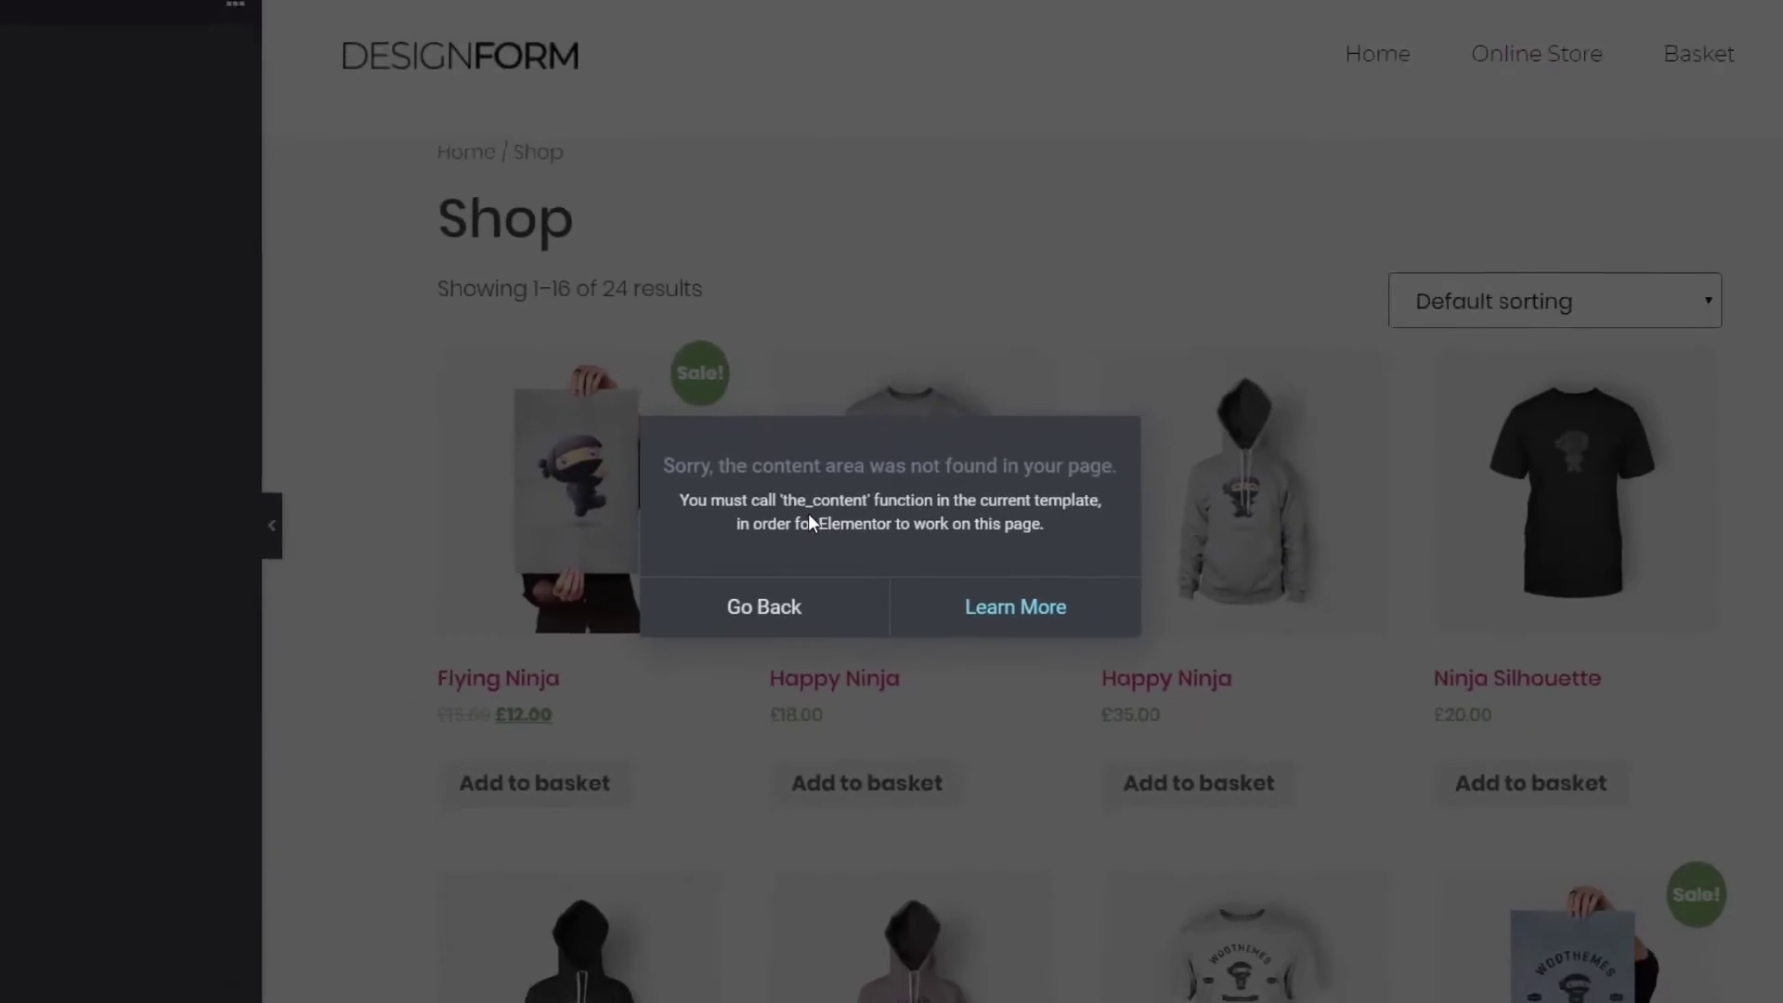
left_click(793, 594)
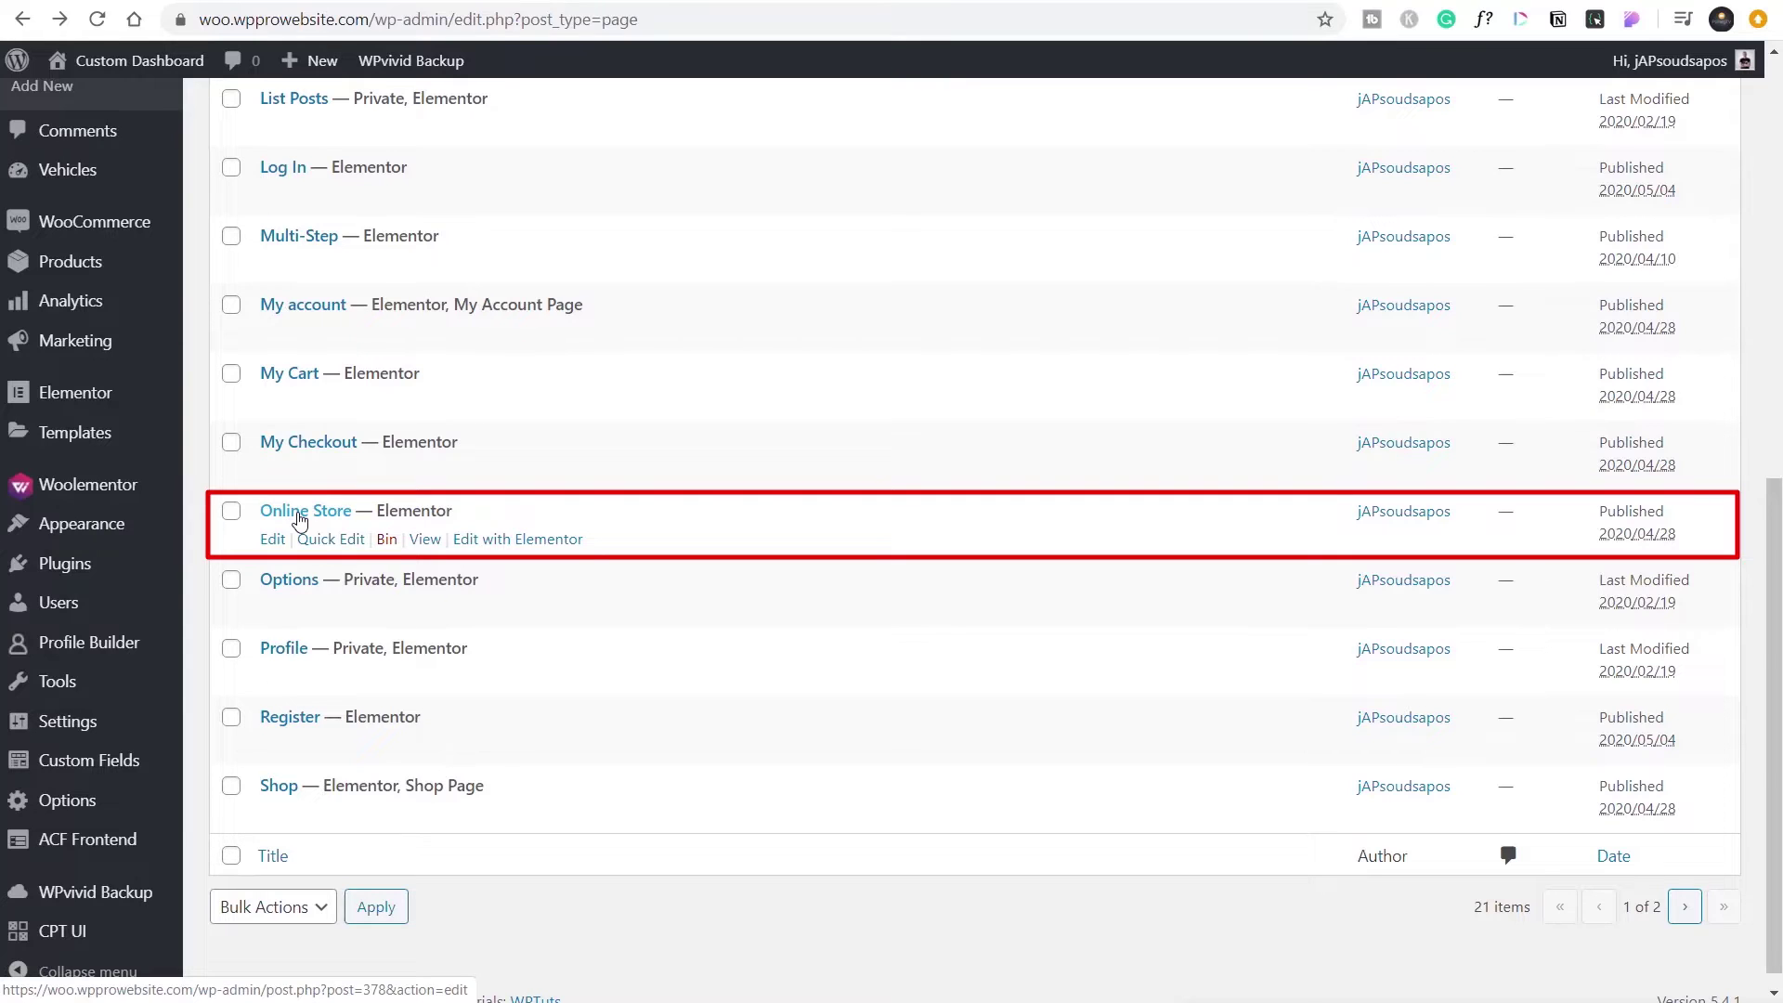
- Open the Online Store page for editing with Elementor
left_click(537, 542)
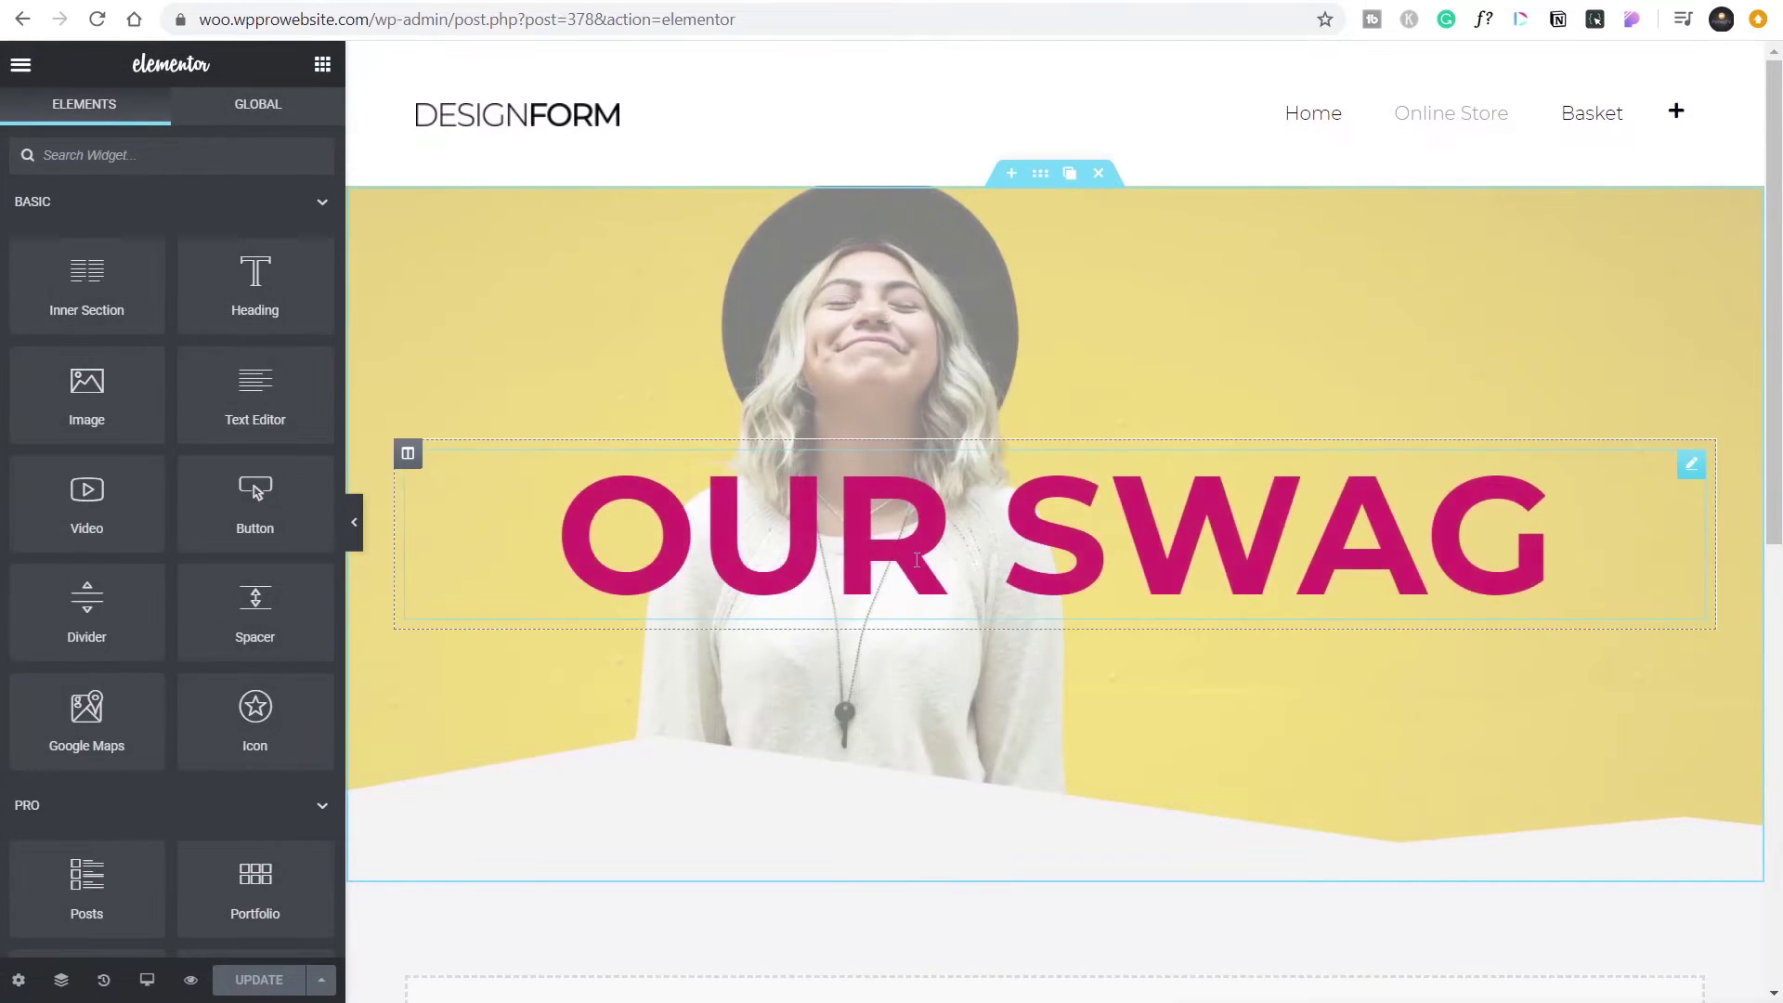
scroll(755, 624, "down", 7)
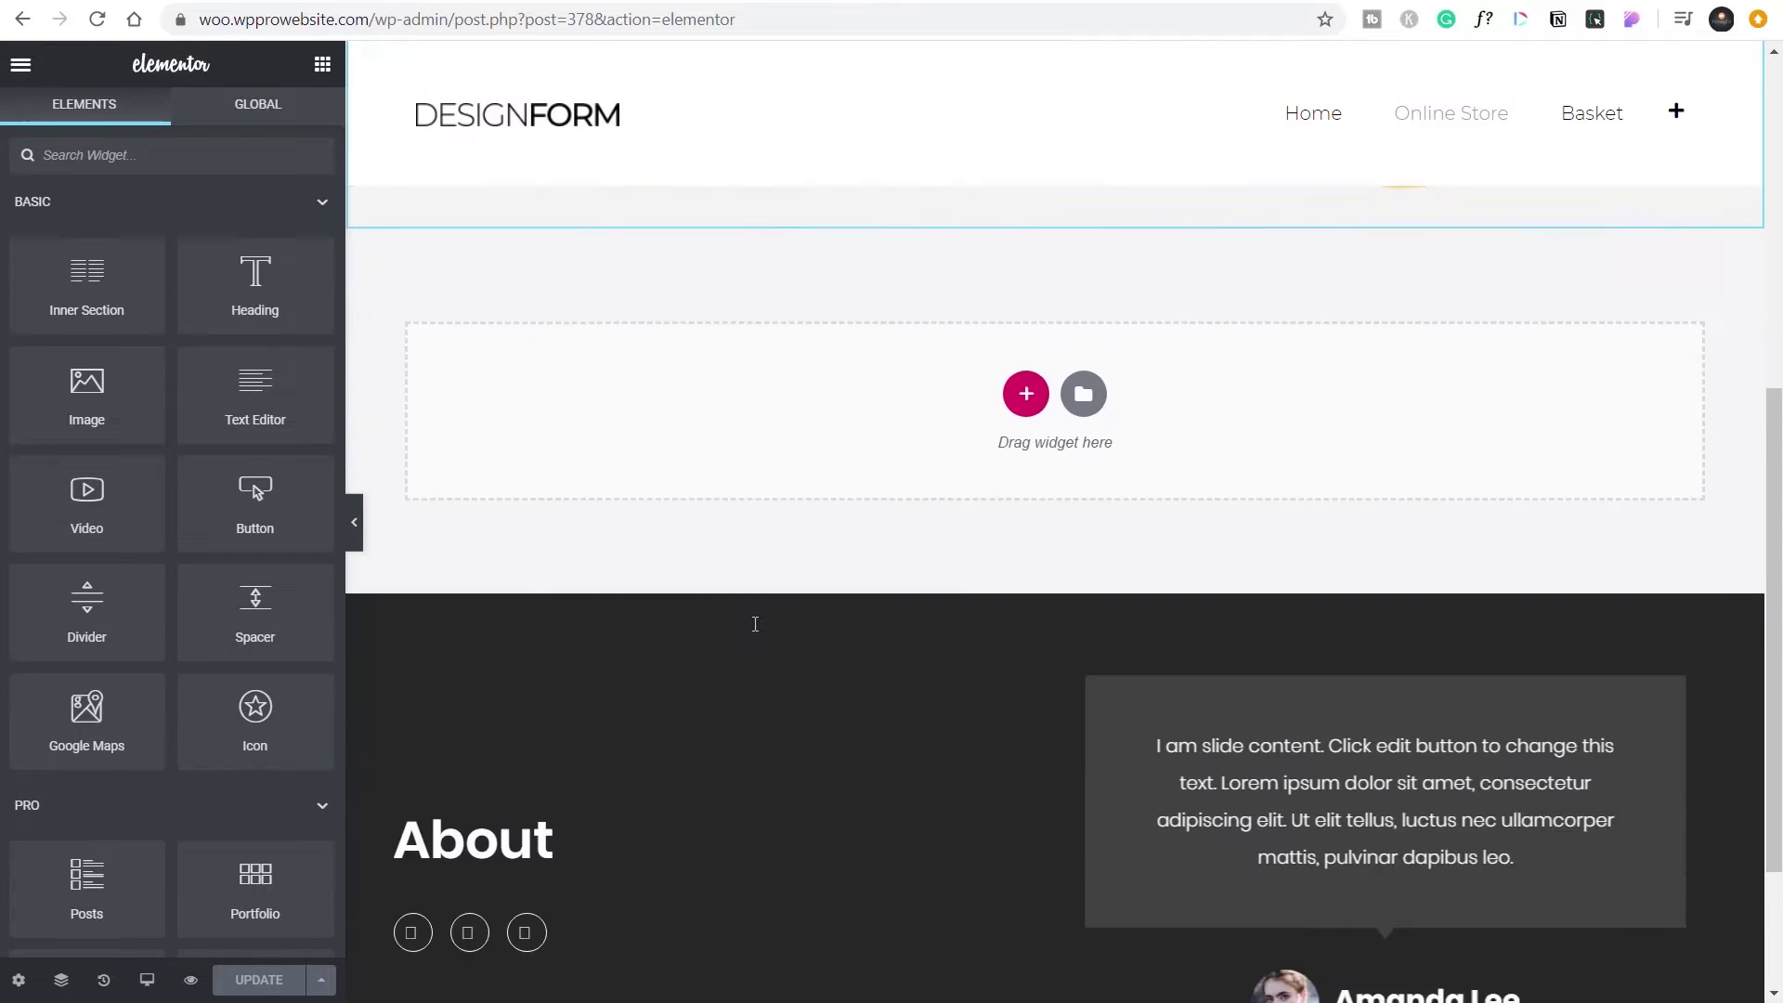
scroll(739, 660, "up", 1)
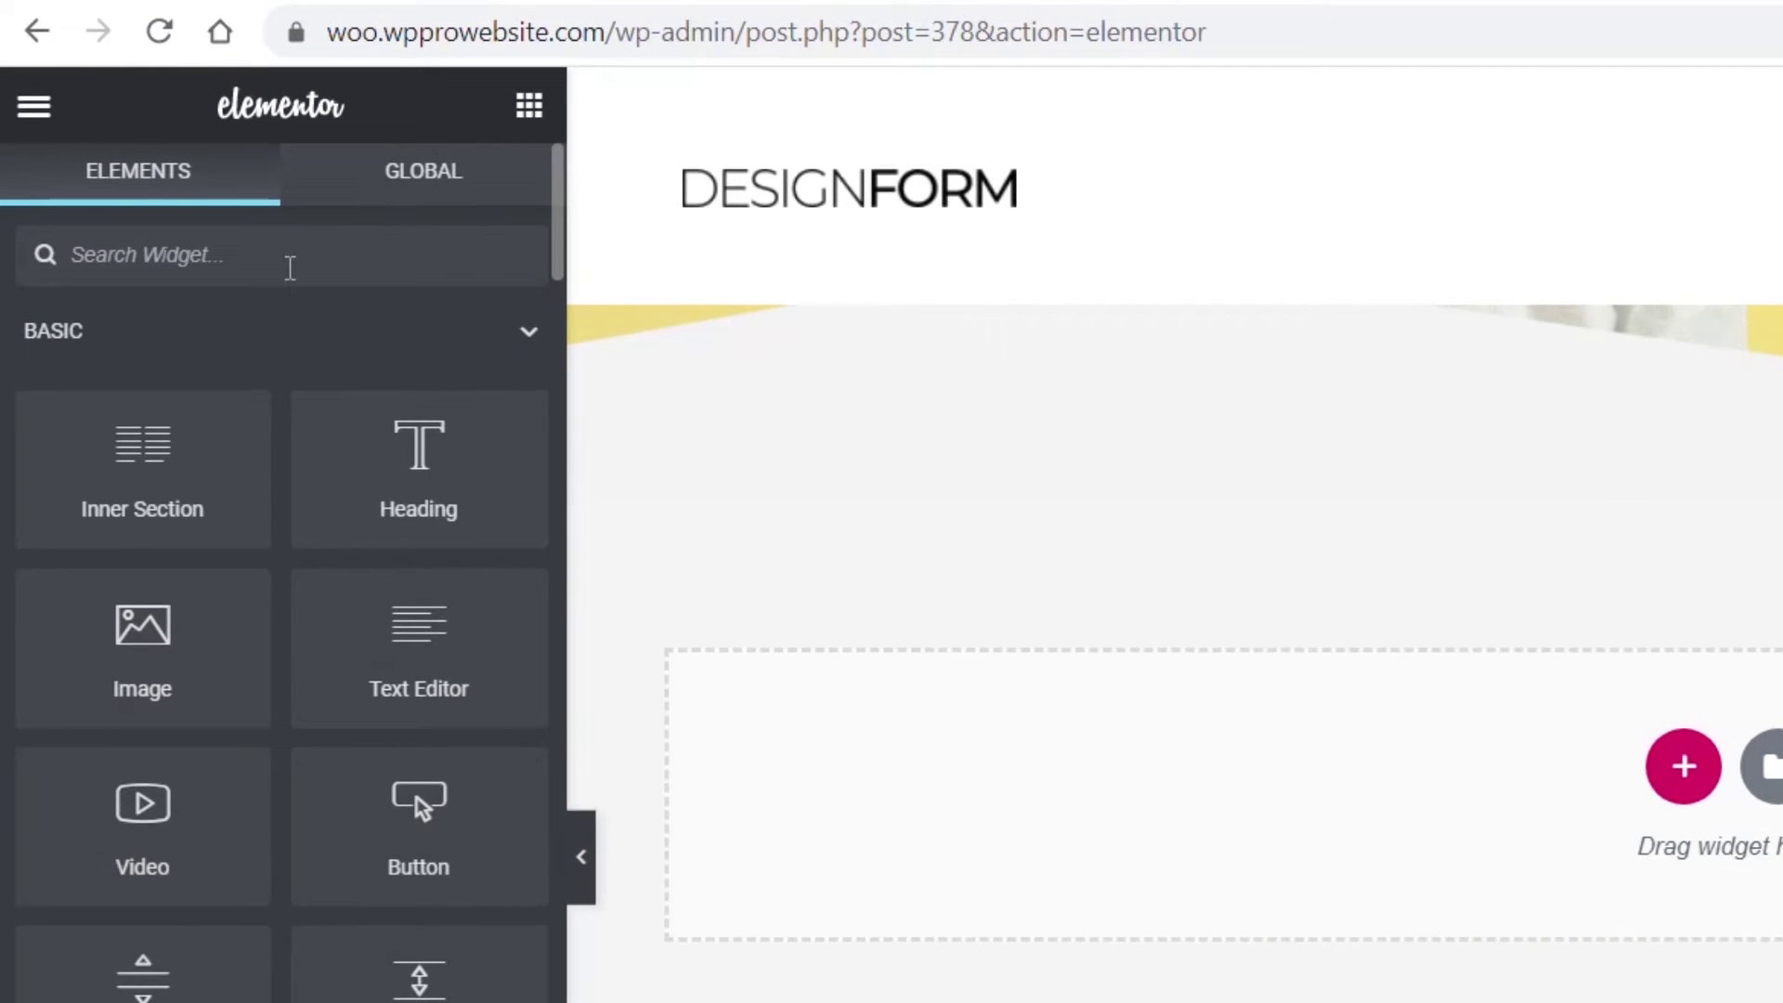
- Find the WooCommerce Product Categories widget by searching for "categ" and add it to the empty section below the hero banner
type("categ")
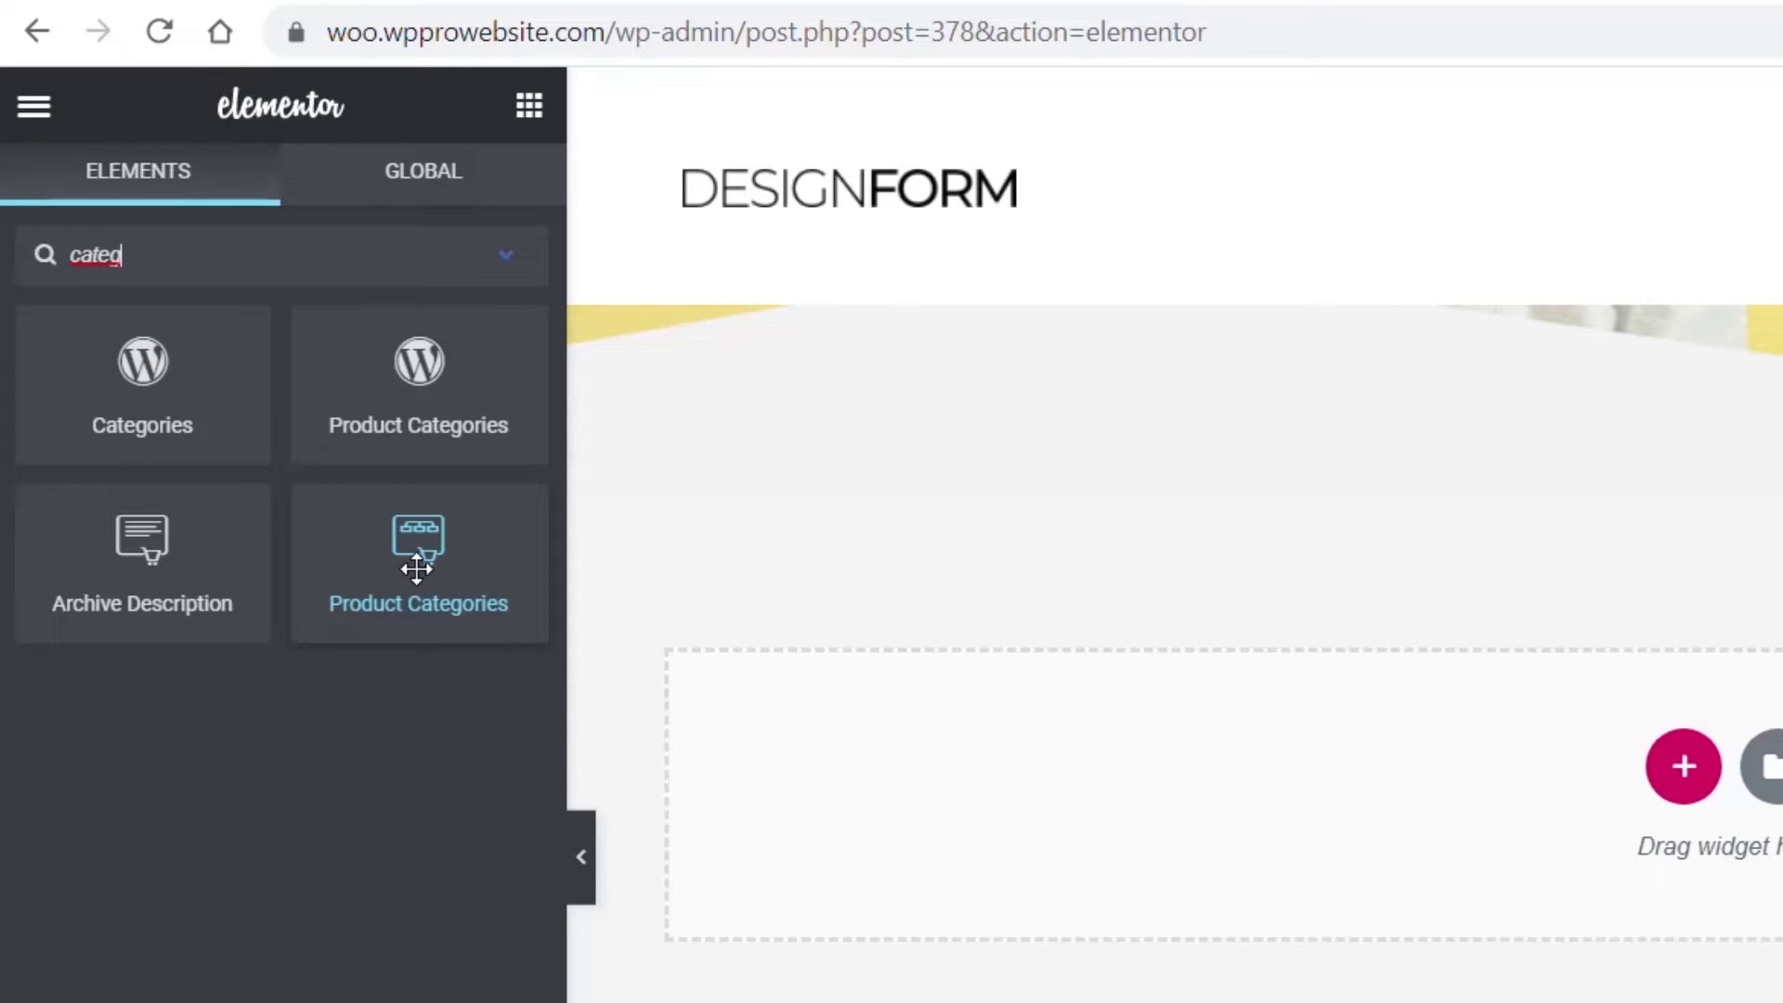
left_click_drag(416, 569, 1140, 819)
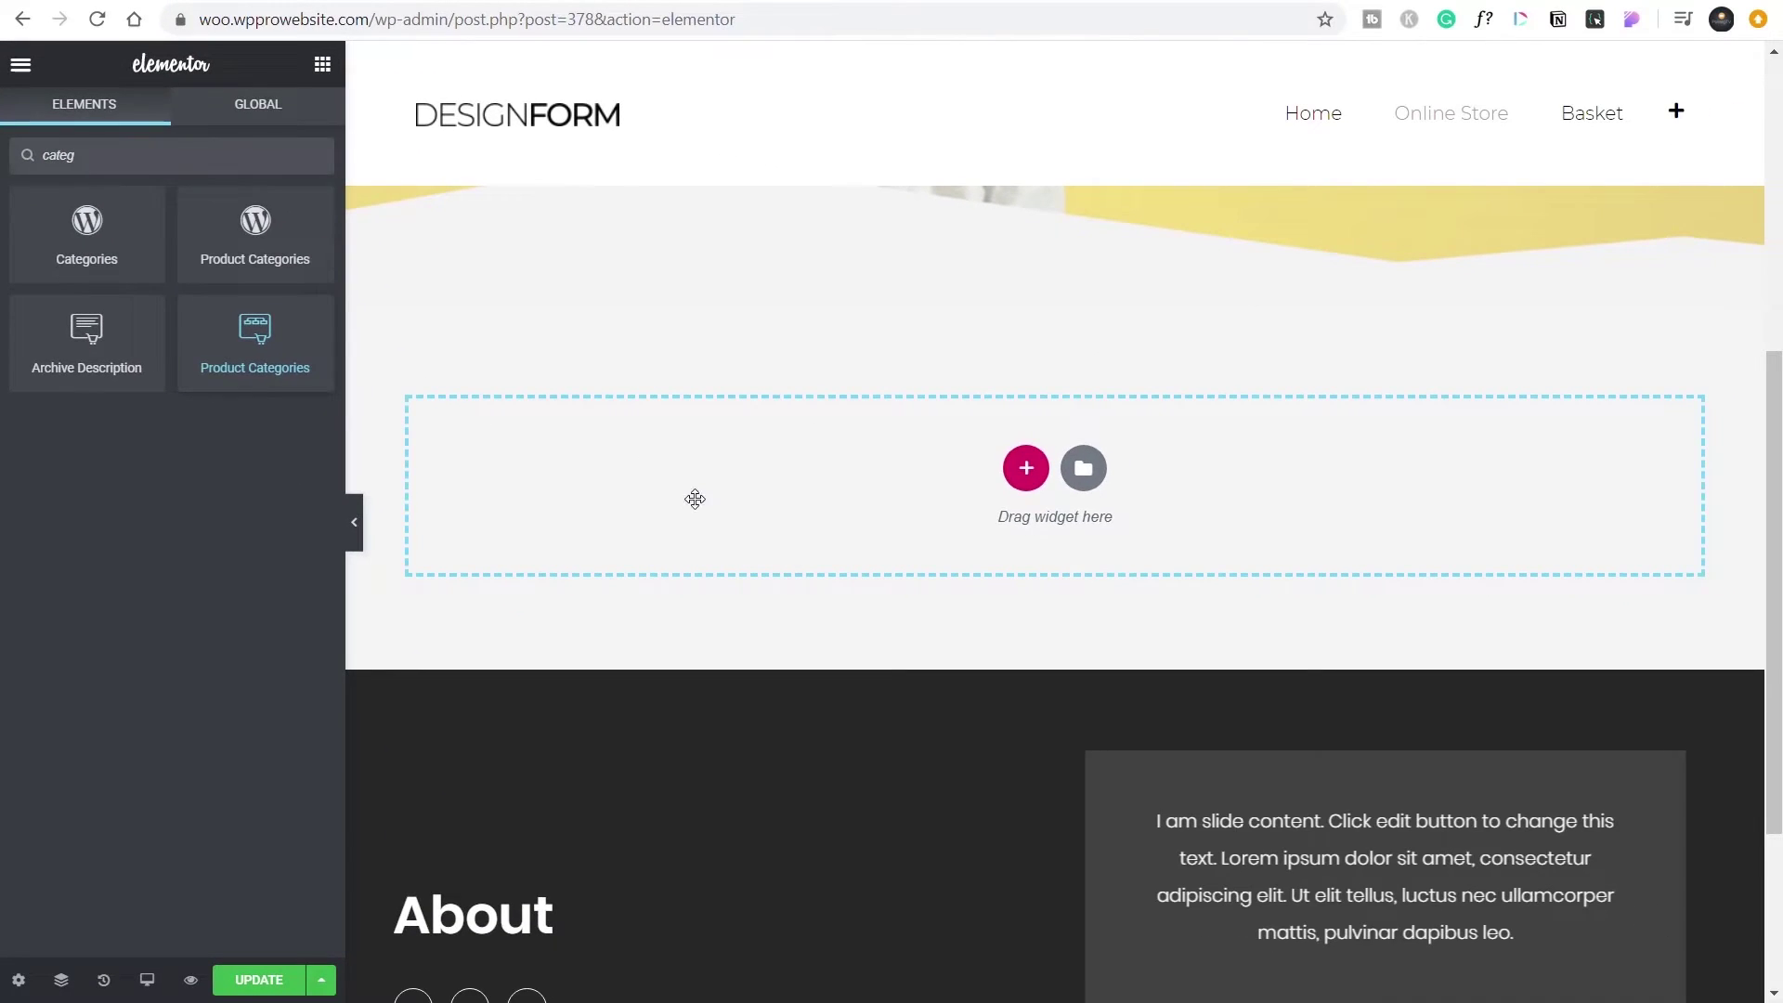
left_click_drag(695, 500, 699, 507)
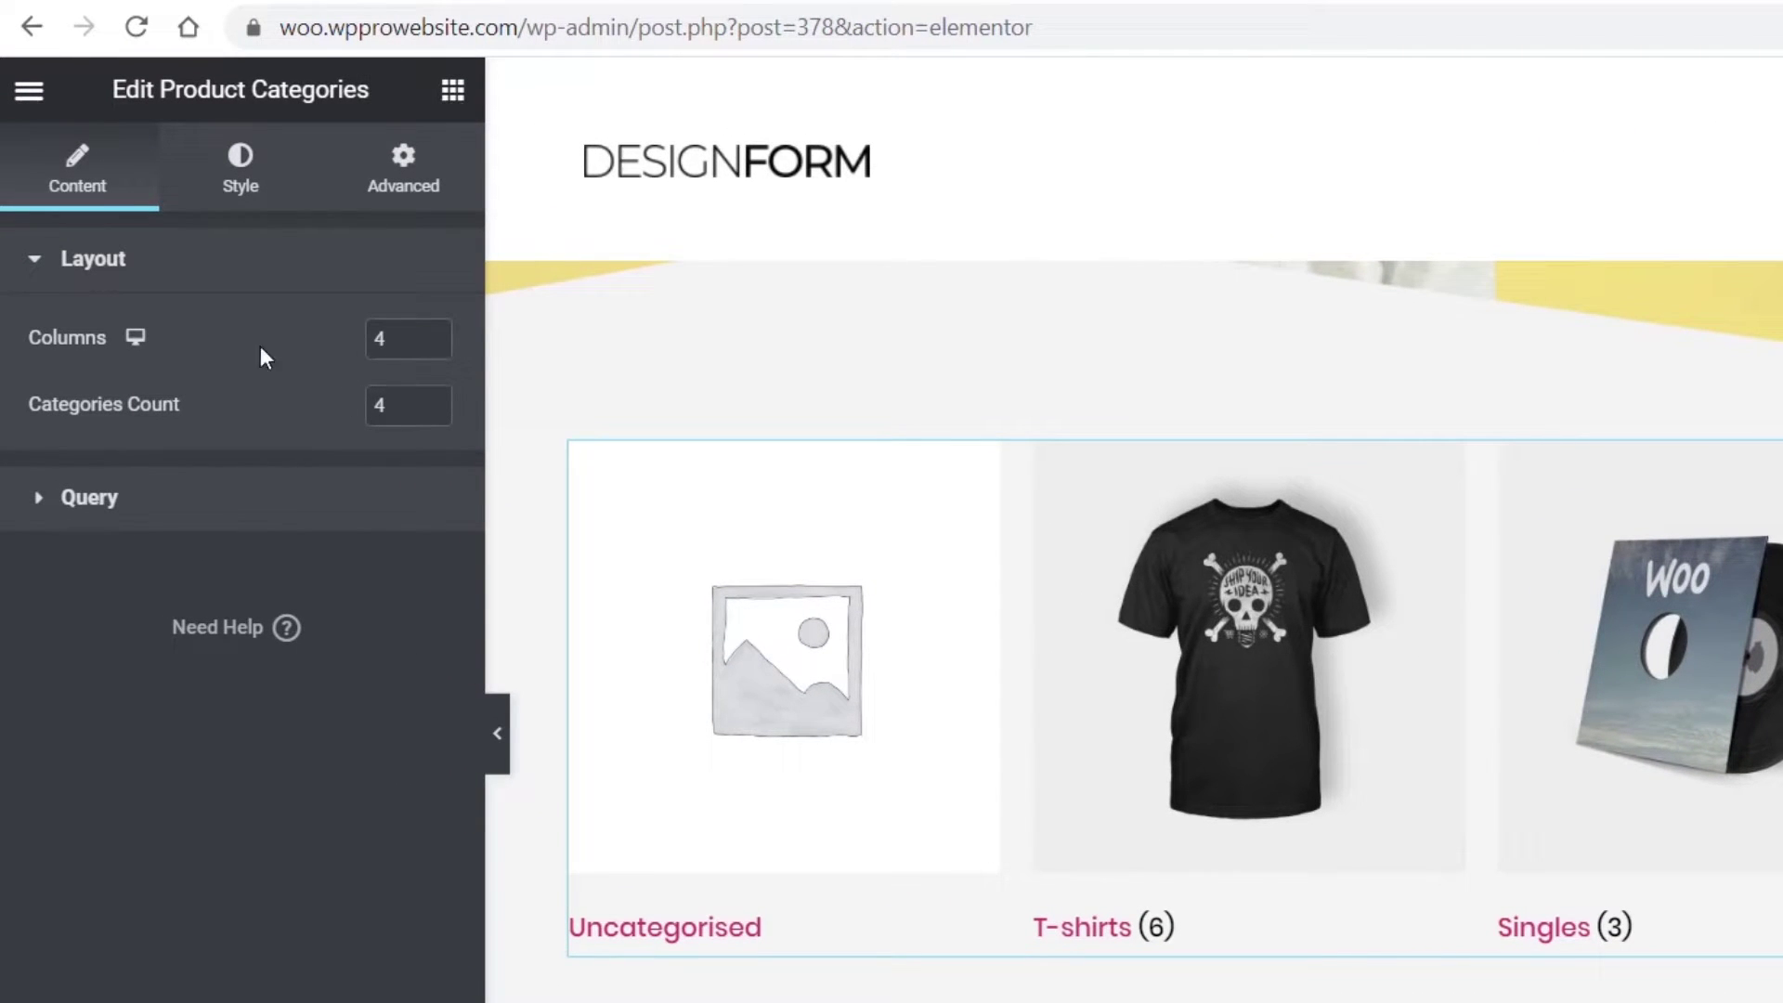
- Set the product categories widget to 6 columns and a categories count of 6
left_click(364, 348)
key("Up")
key("Up")
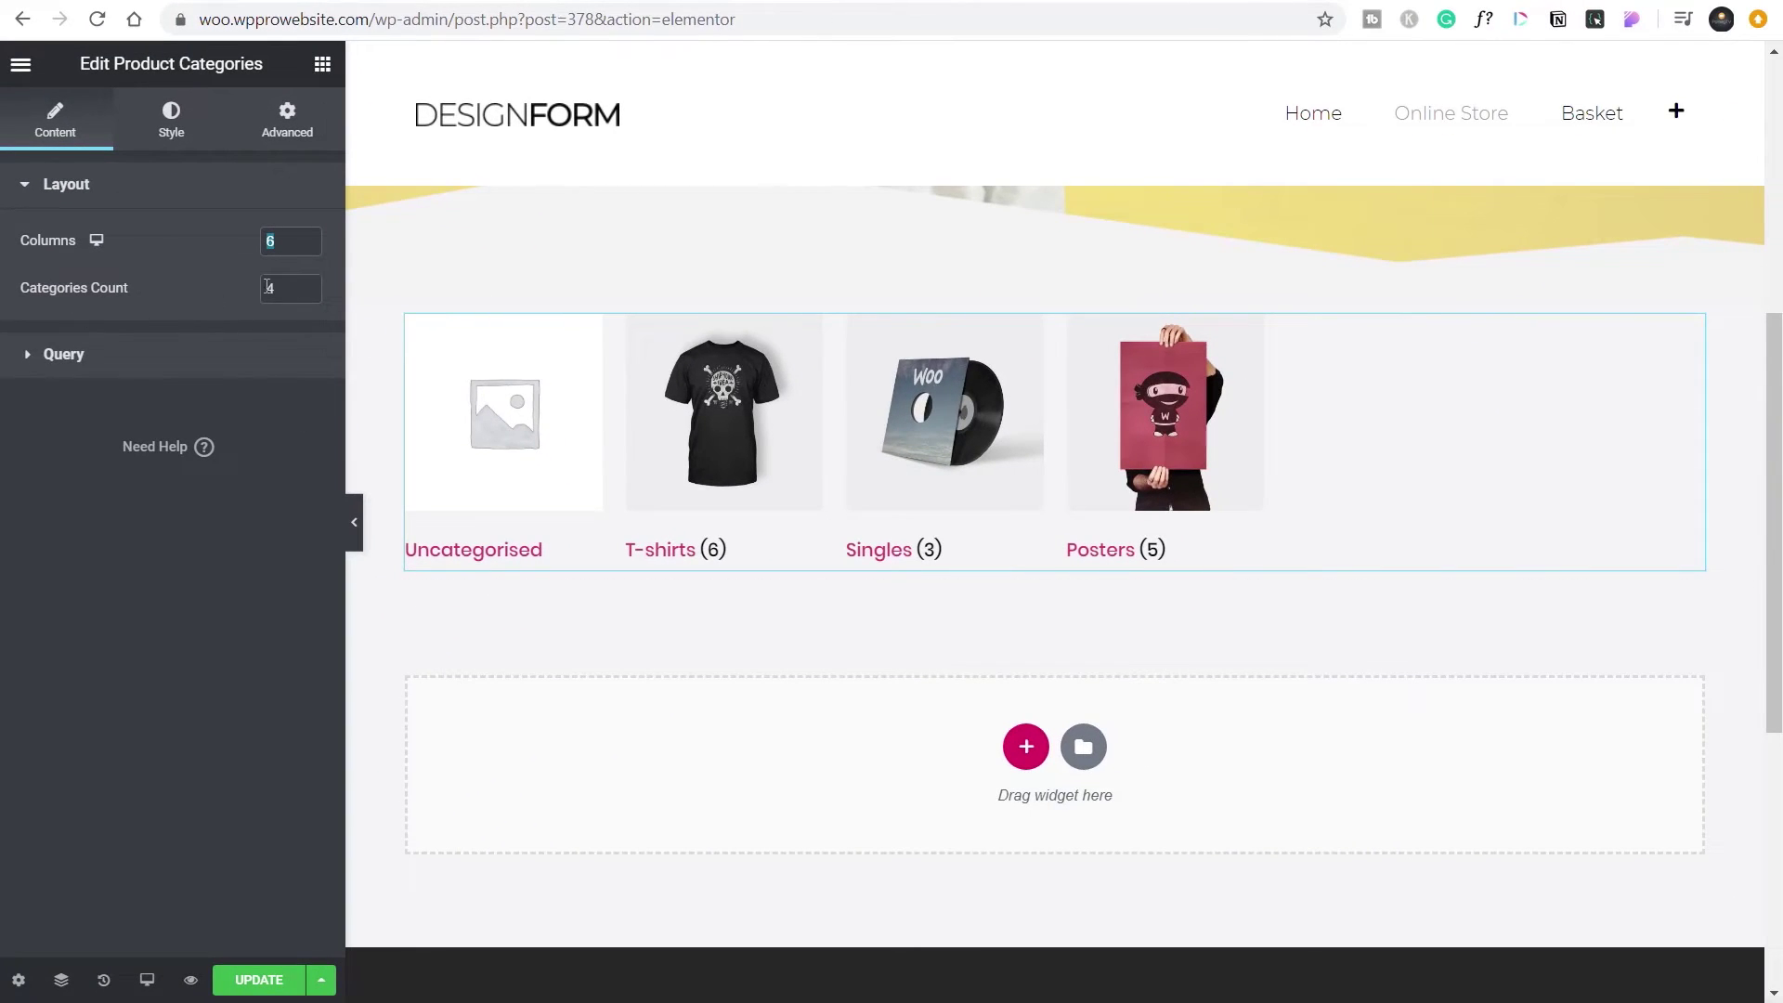
left_click(308, 284)
left_click(307, 284)
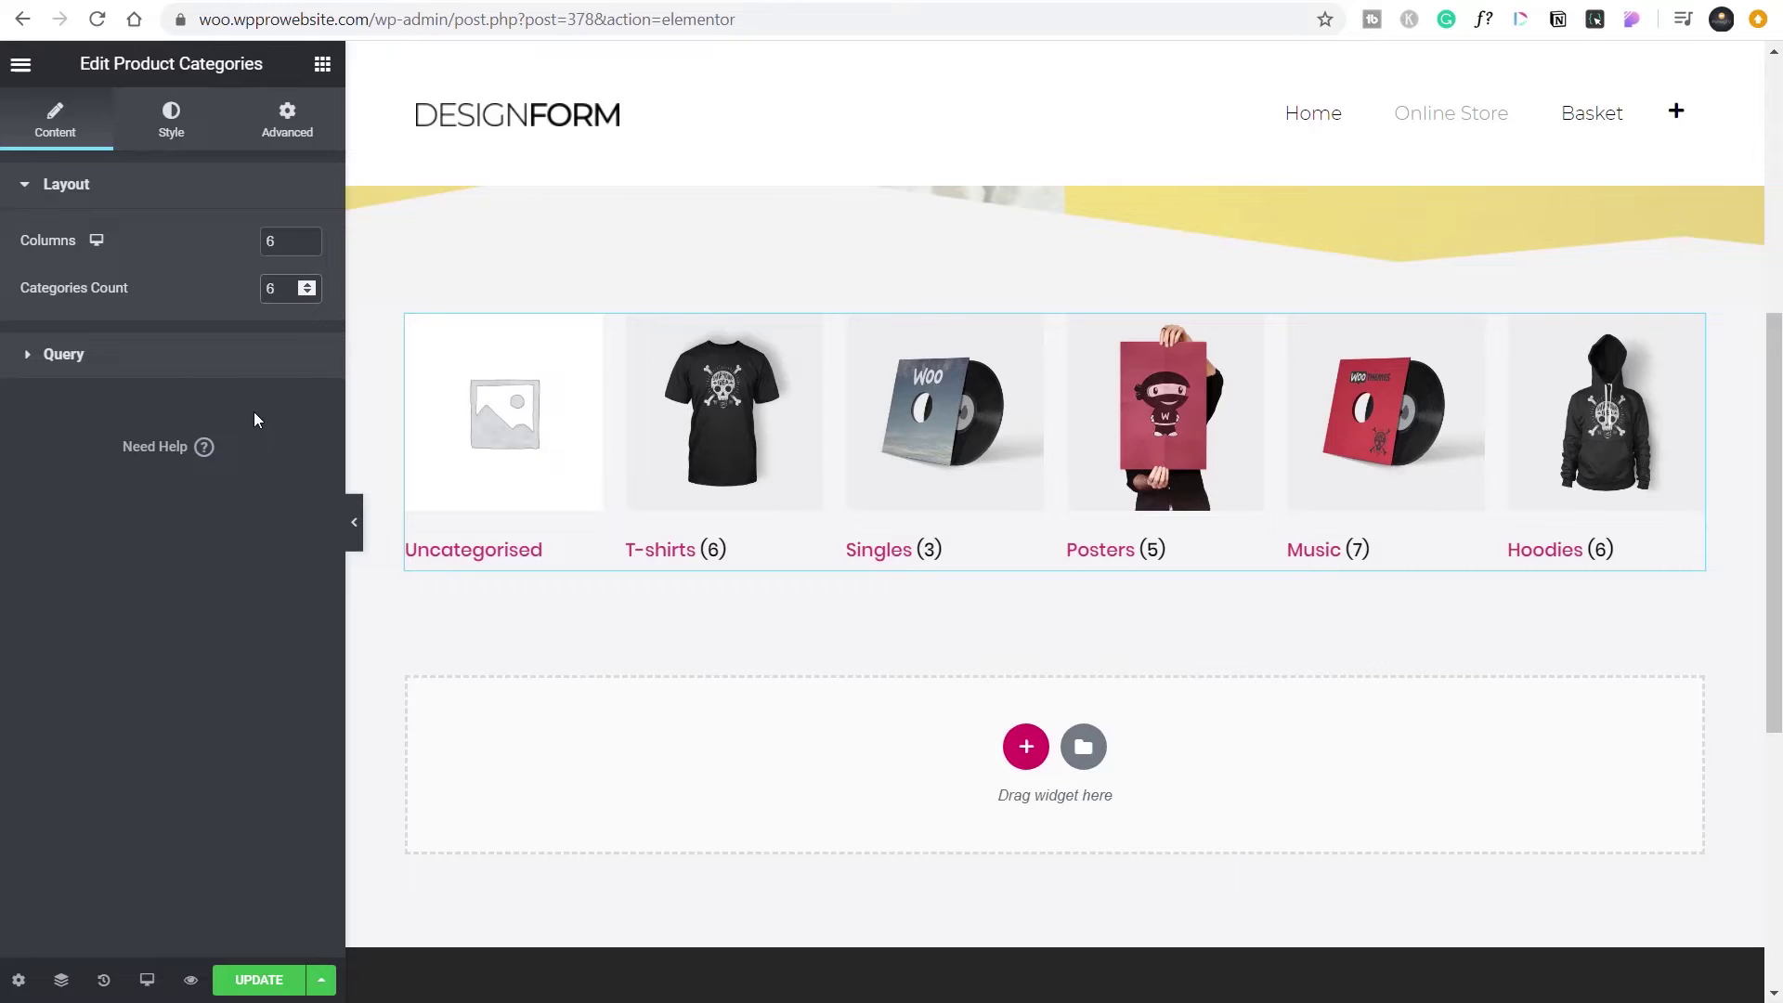
- Change the product categories layout to 4 columns with a categories count of 8 and review the resulting grid
double_click(263, 247)
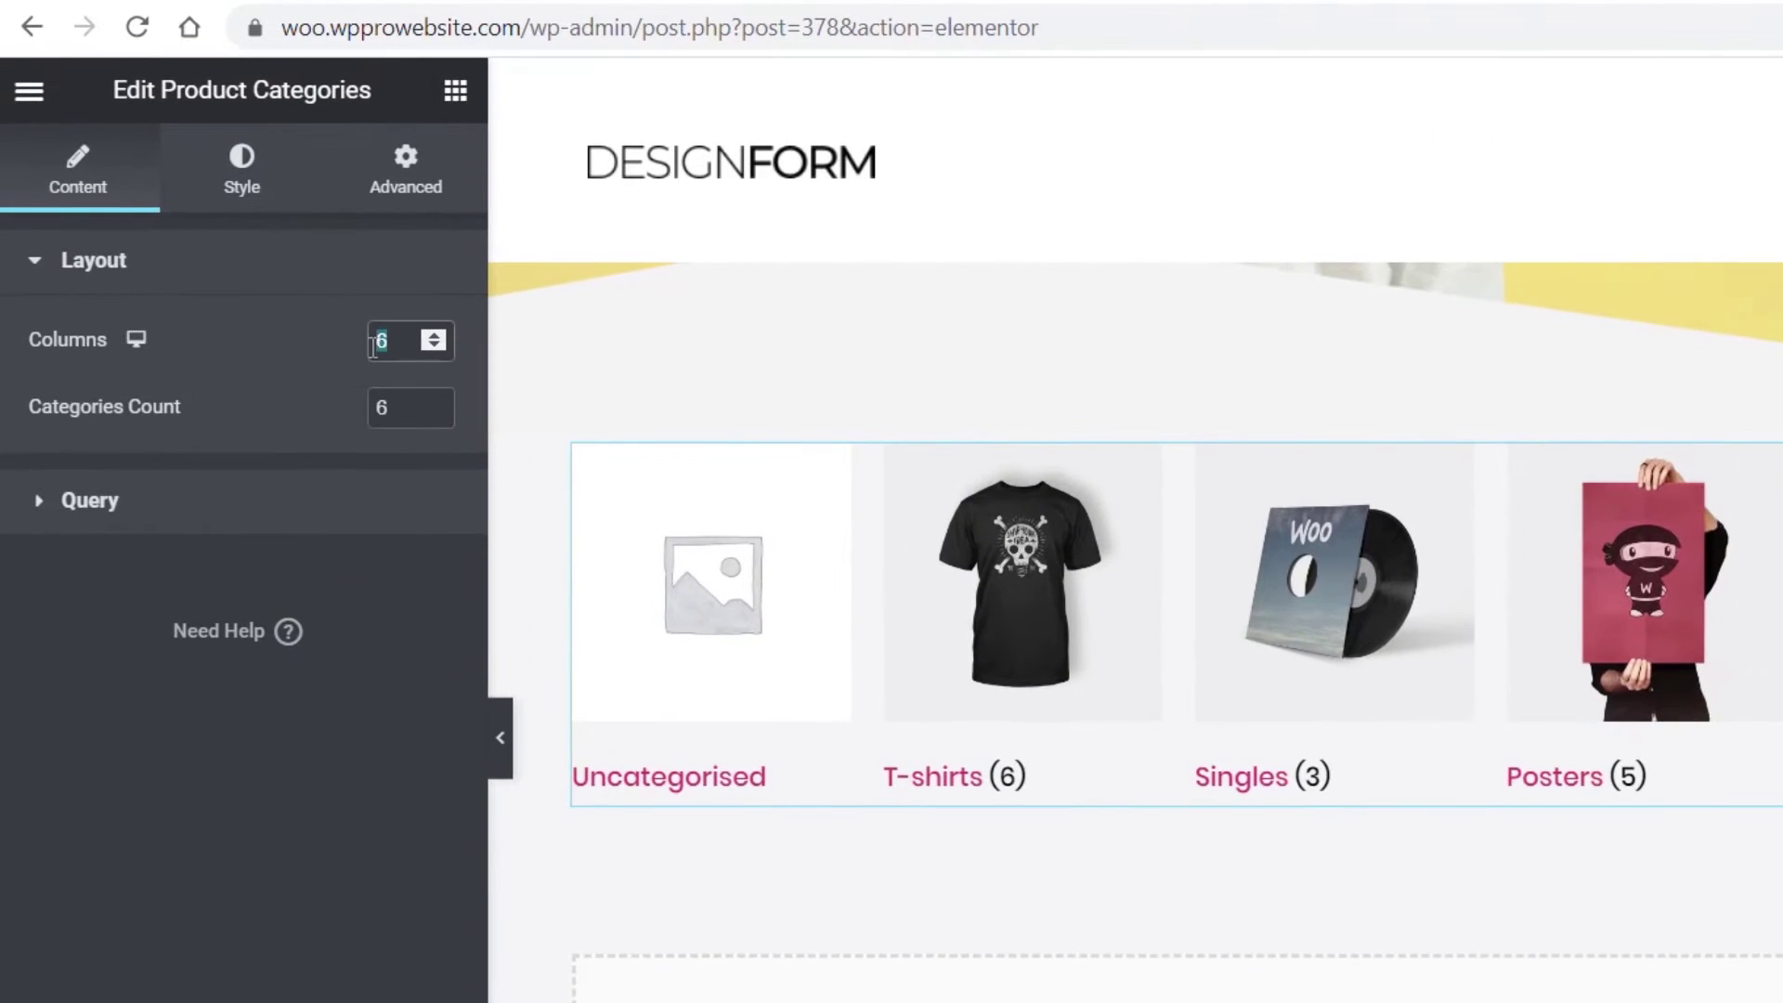
type("4")
key("Tab")
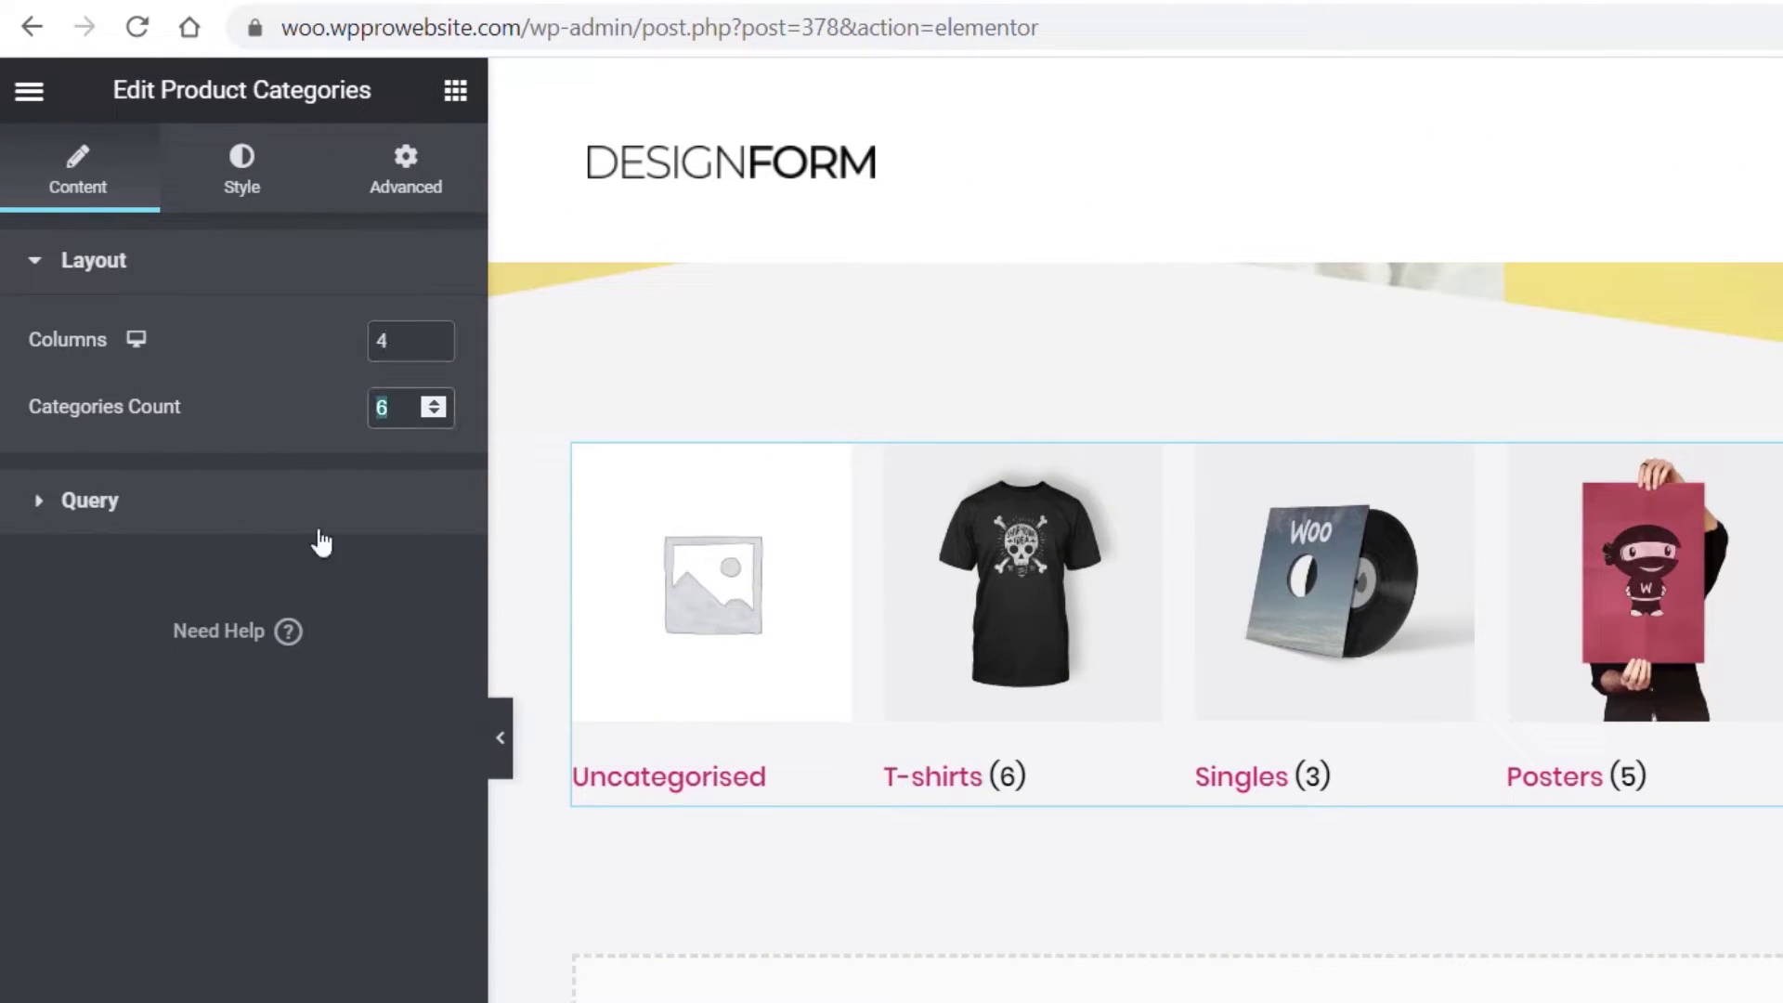
type("8")
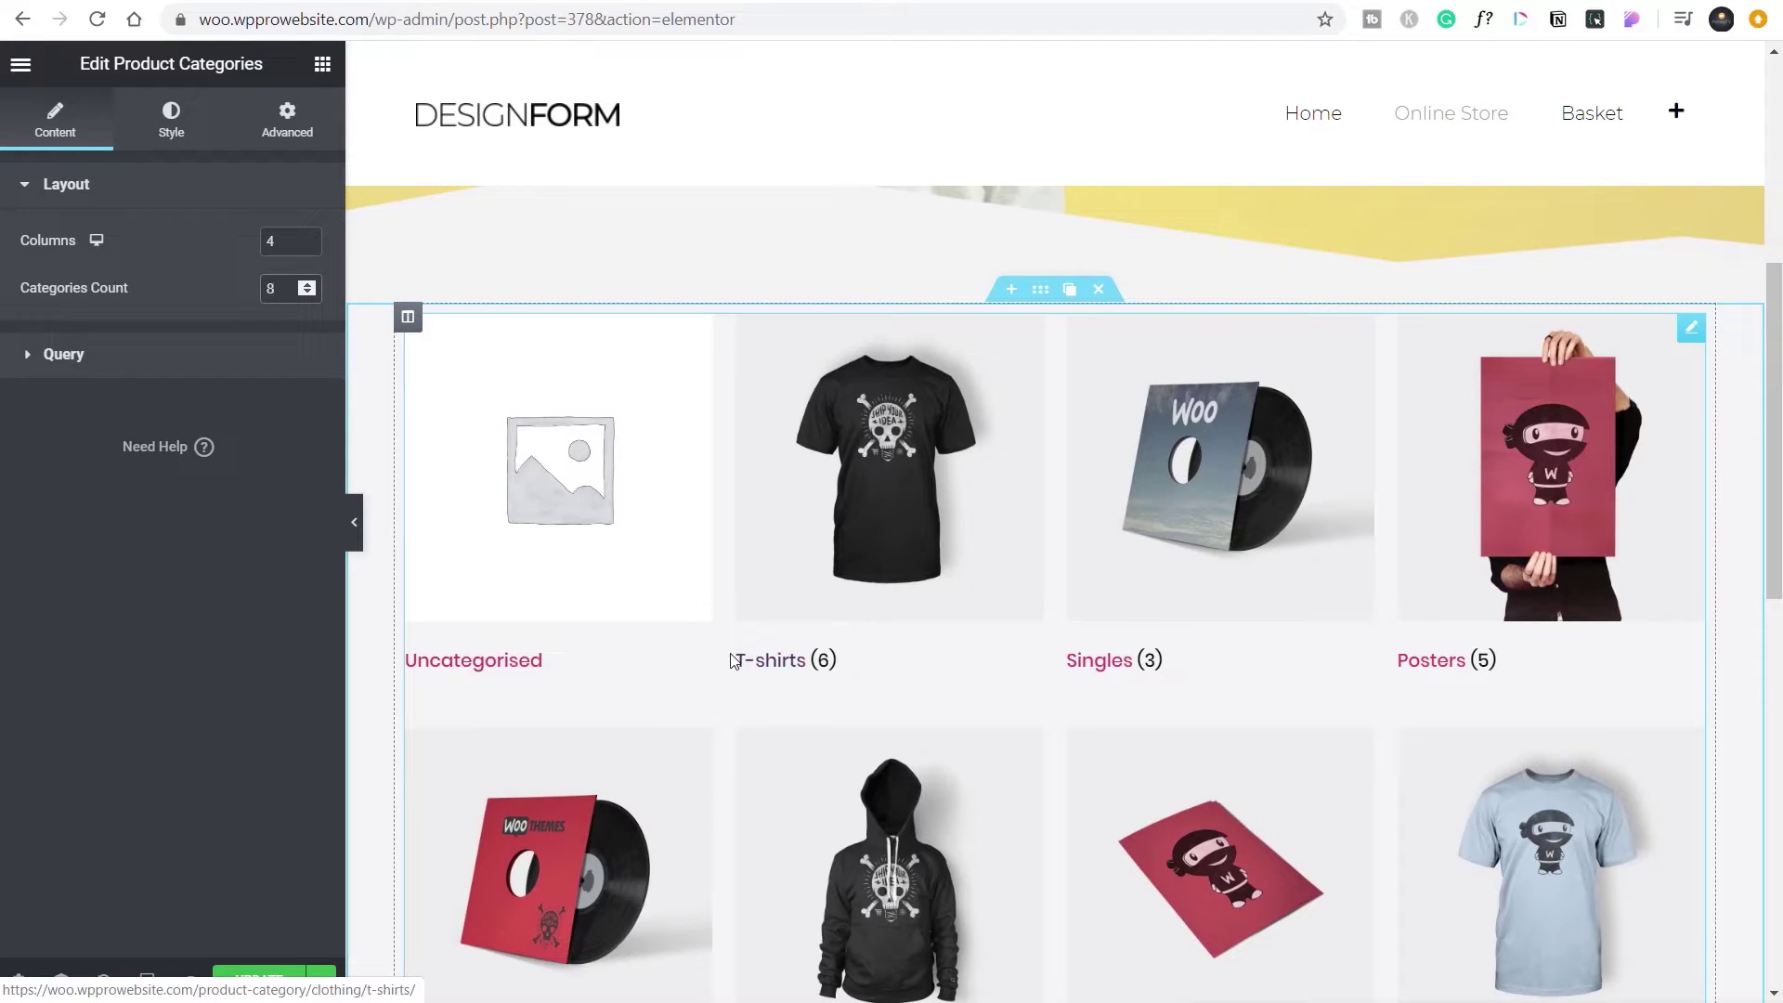
scroll(1412, 577, "down", 1)
scroll(1413, 577, "down", 3)
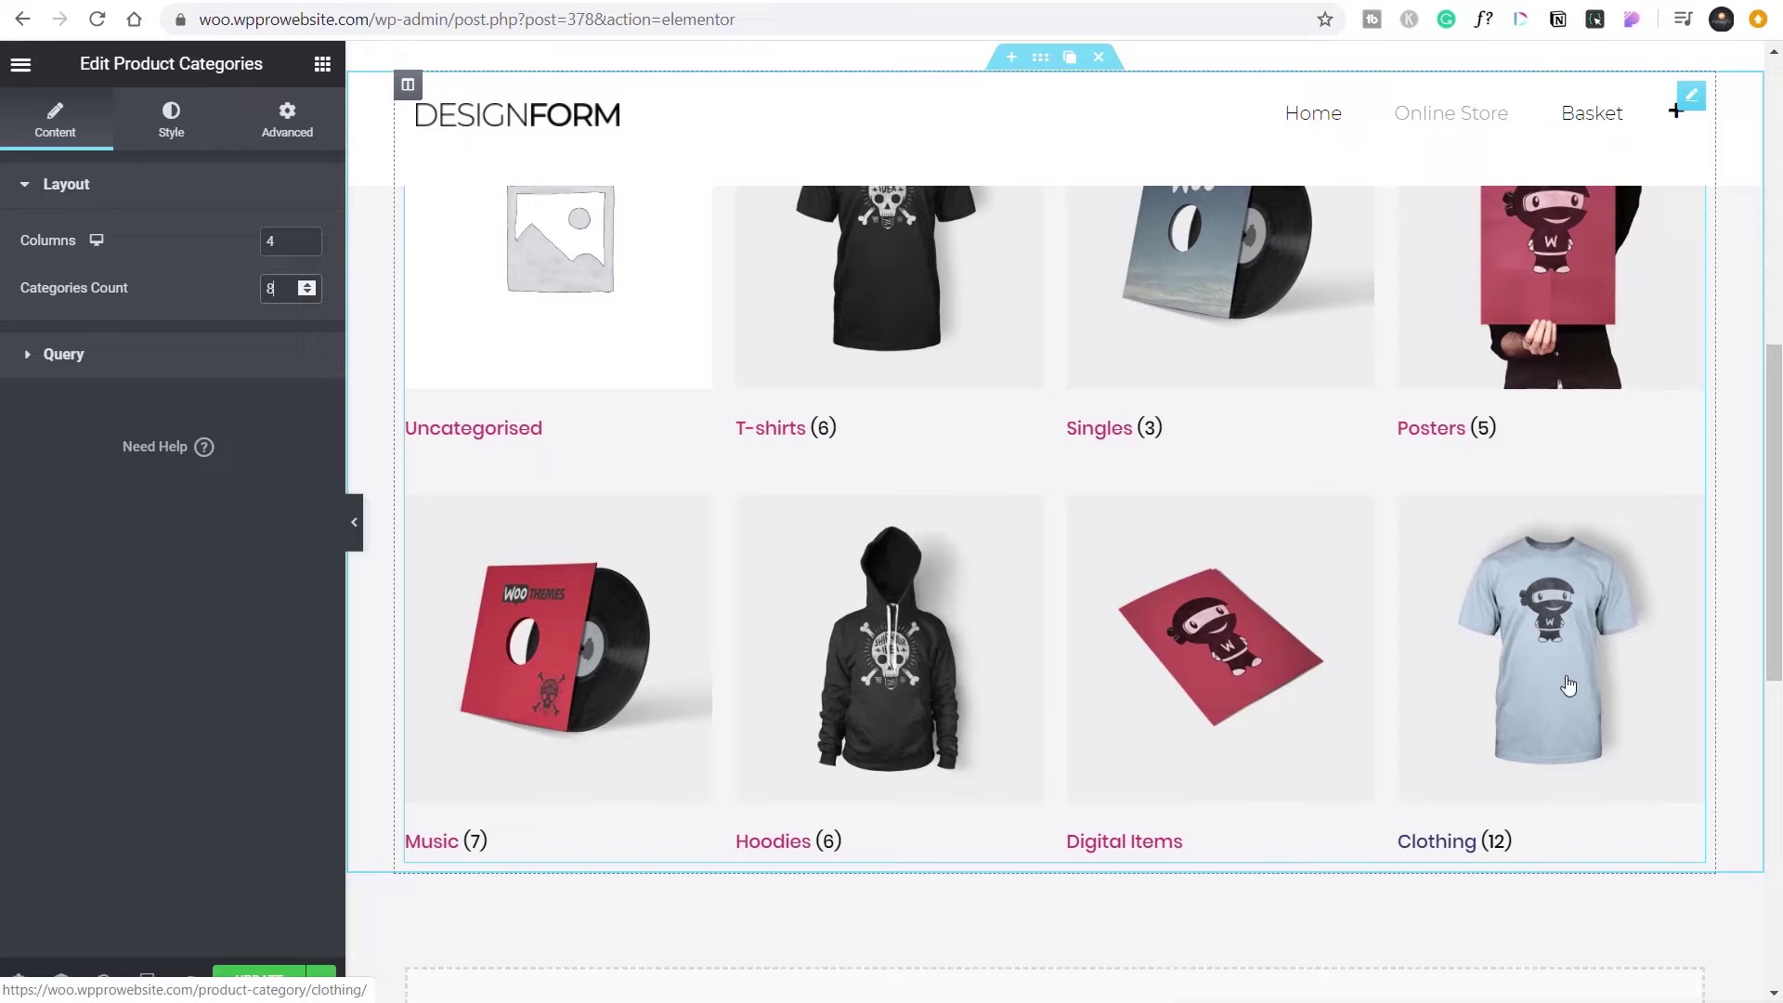
scroll(737, 617, "up", 4)
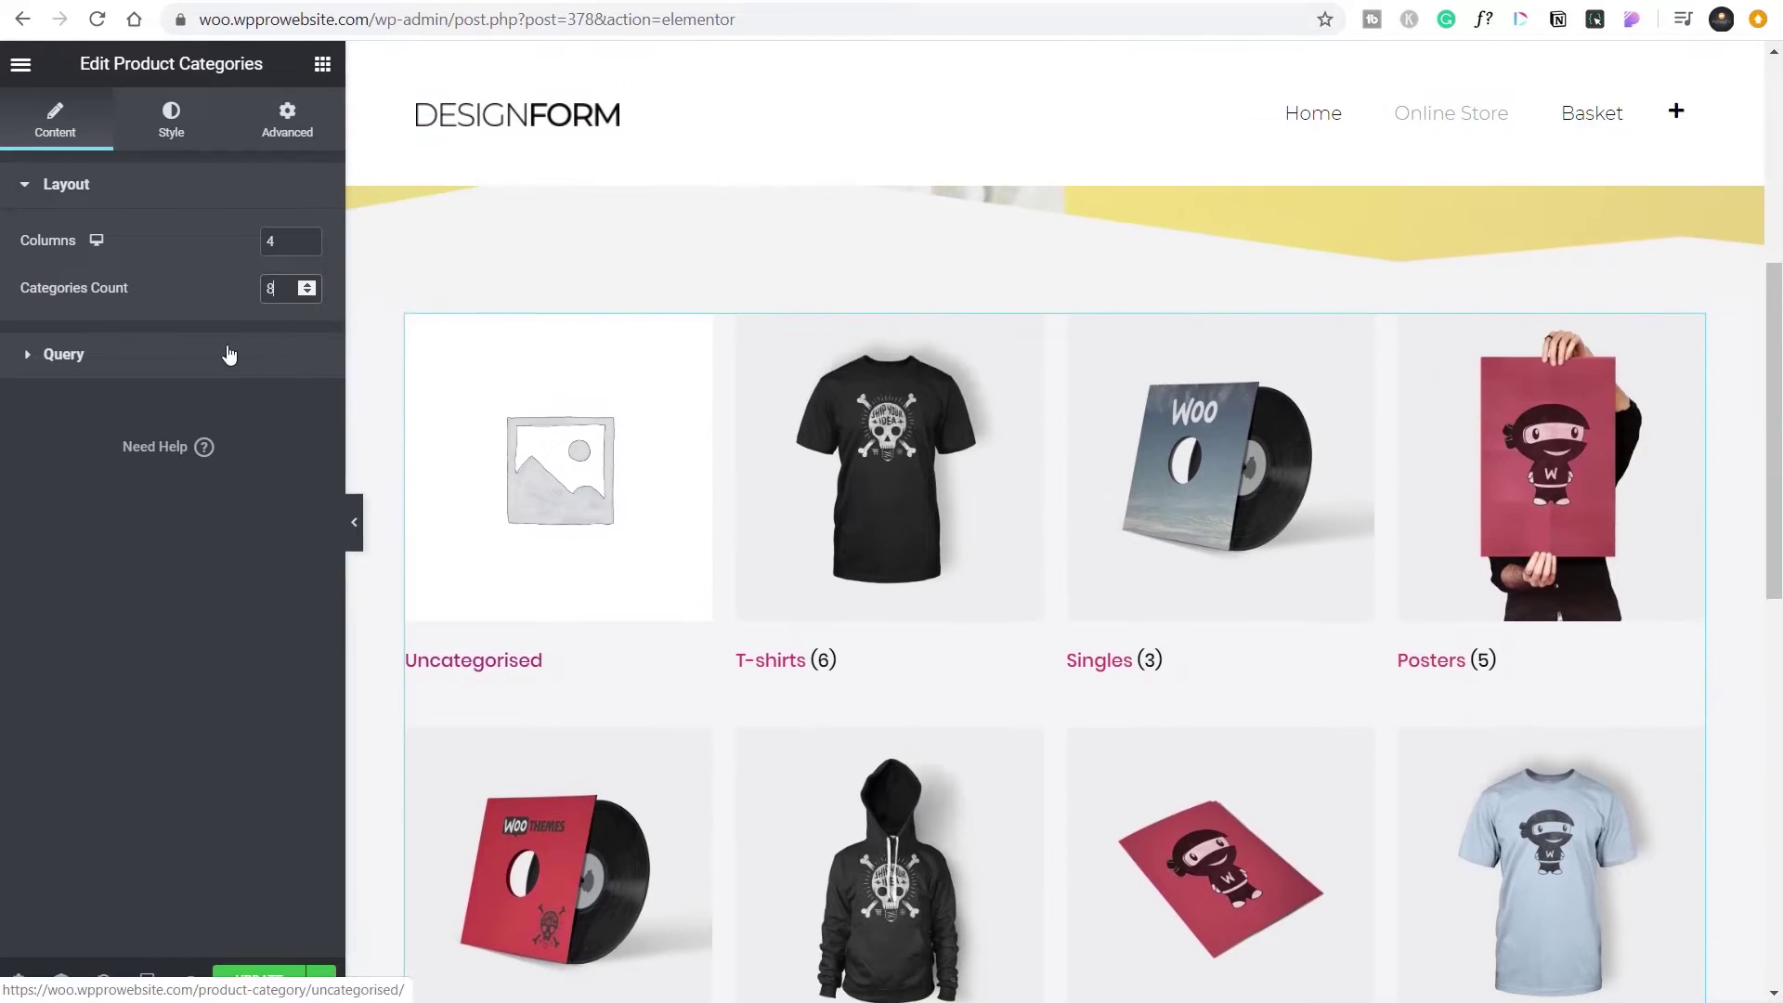
- Set the category query source to By Parent, keeping the parent as Only Top Level
left_click(28, 356)
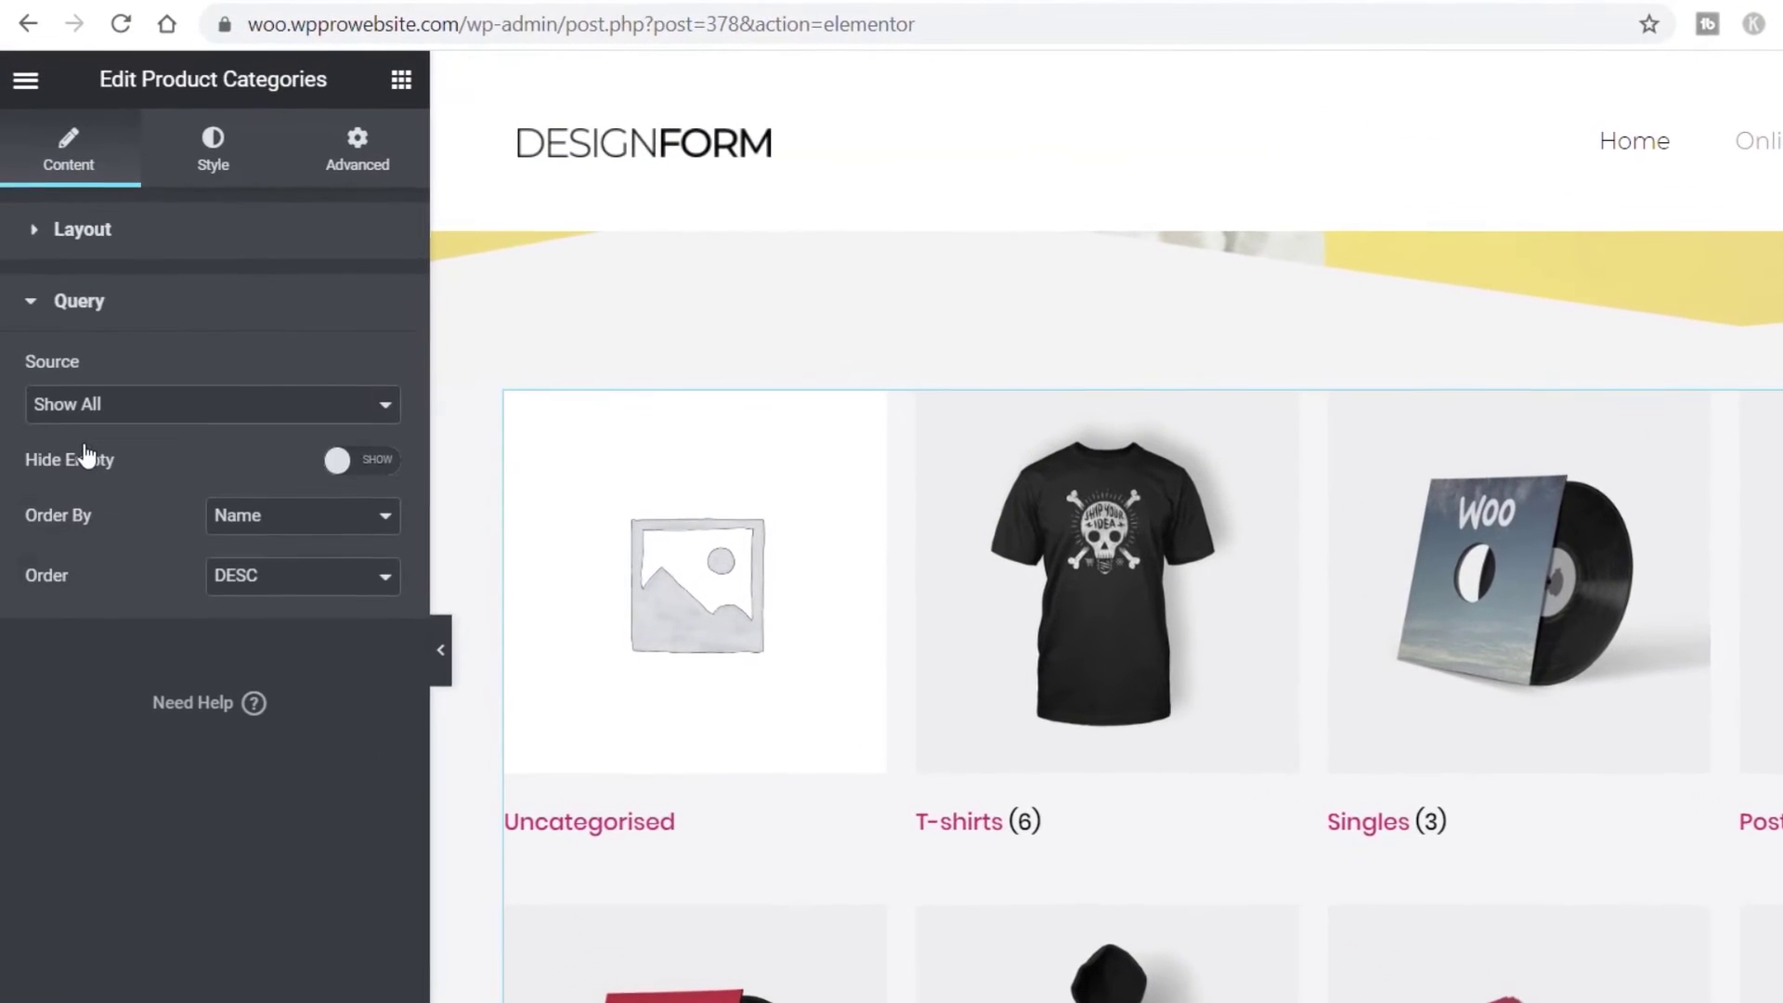
left_click(160, 417)
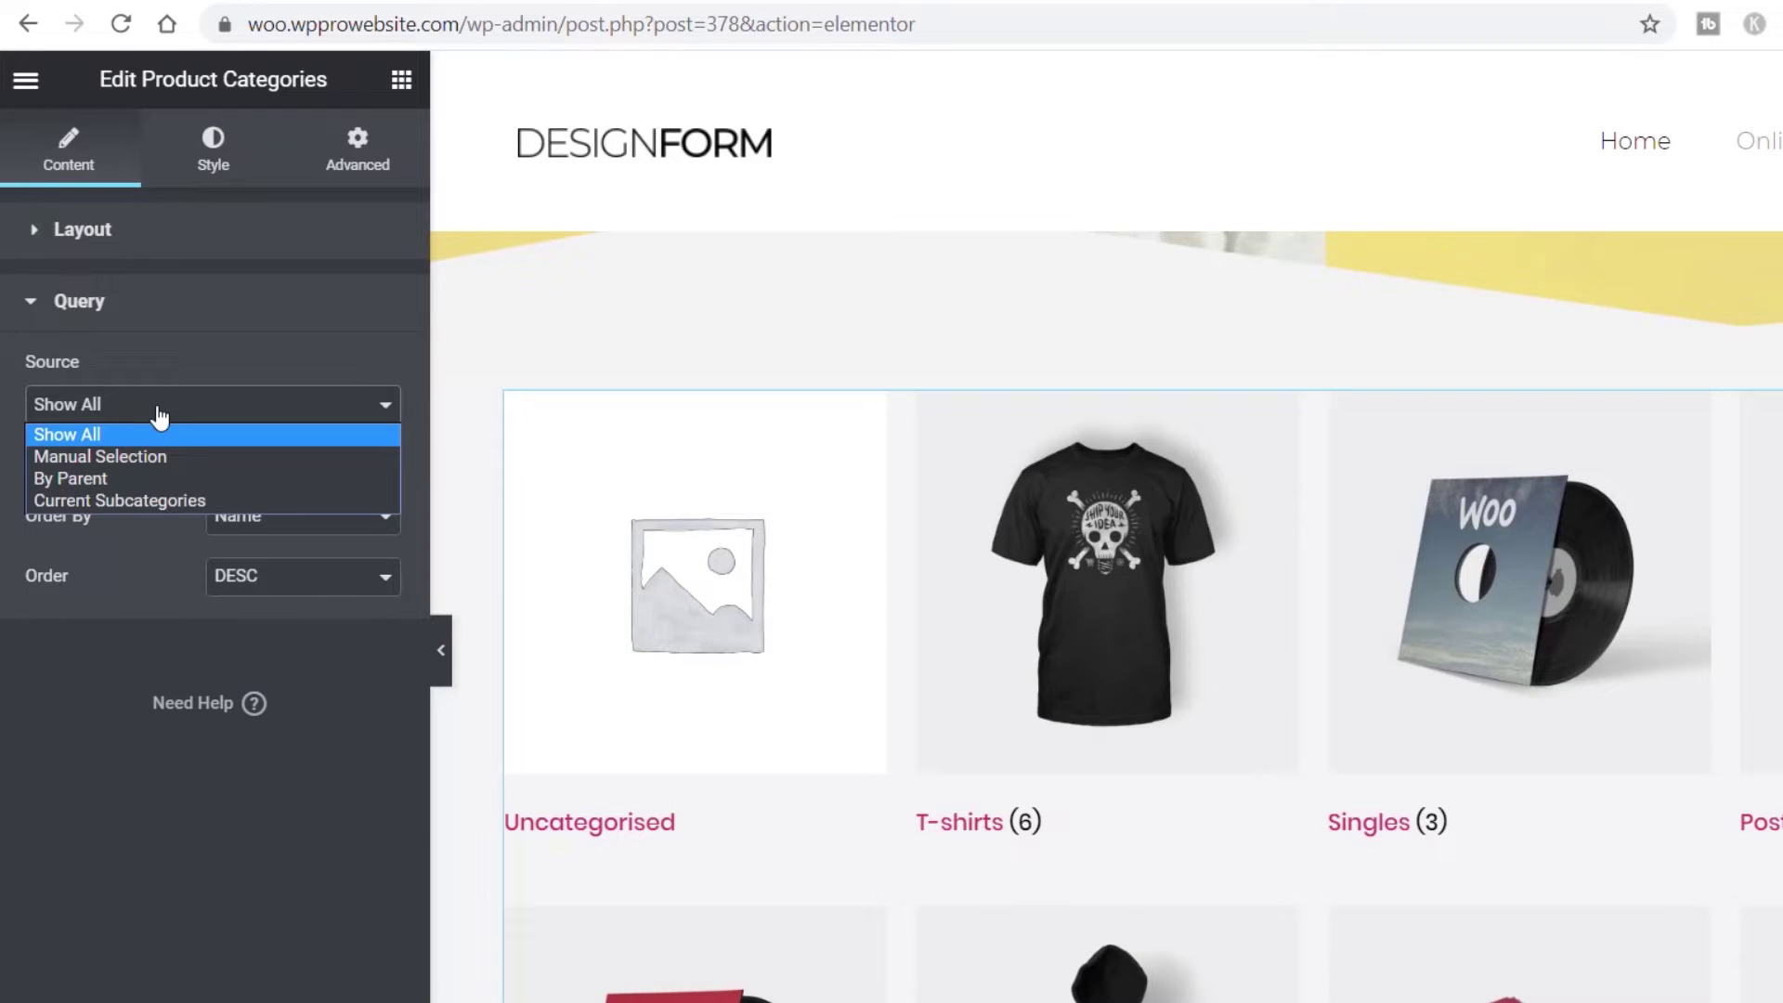
left_click(158, 434)
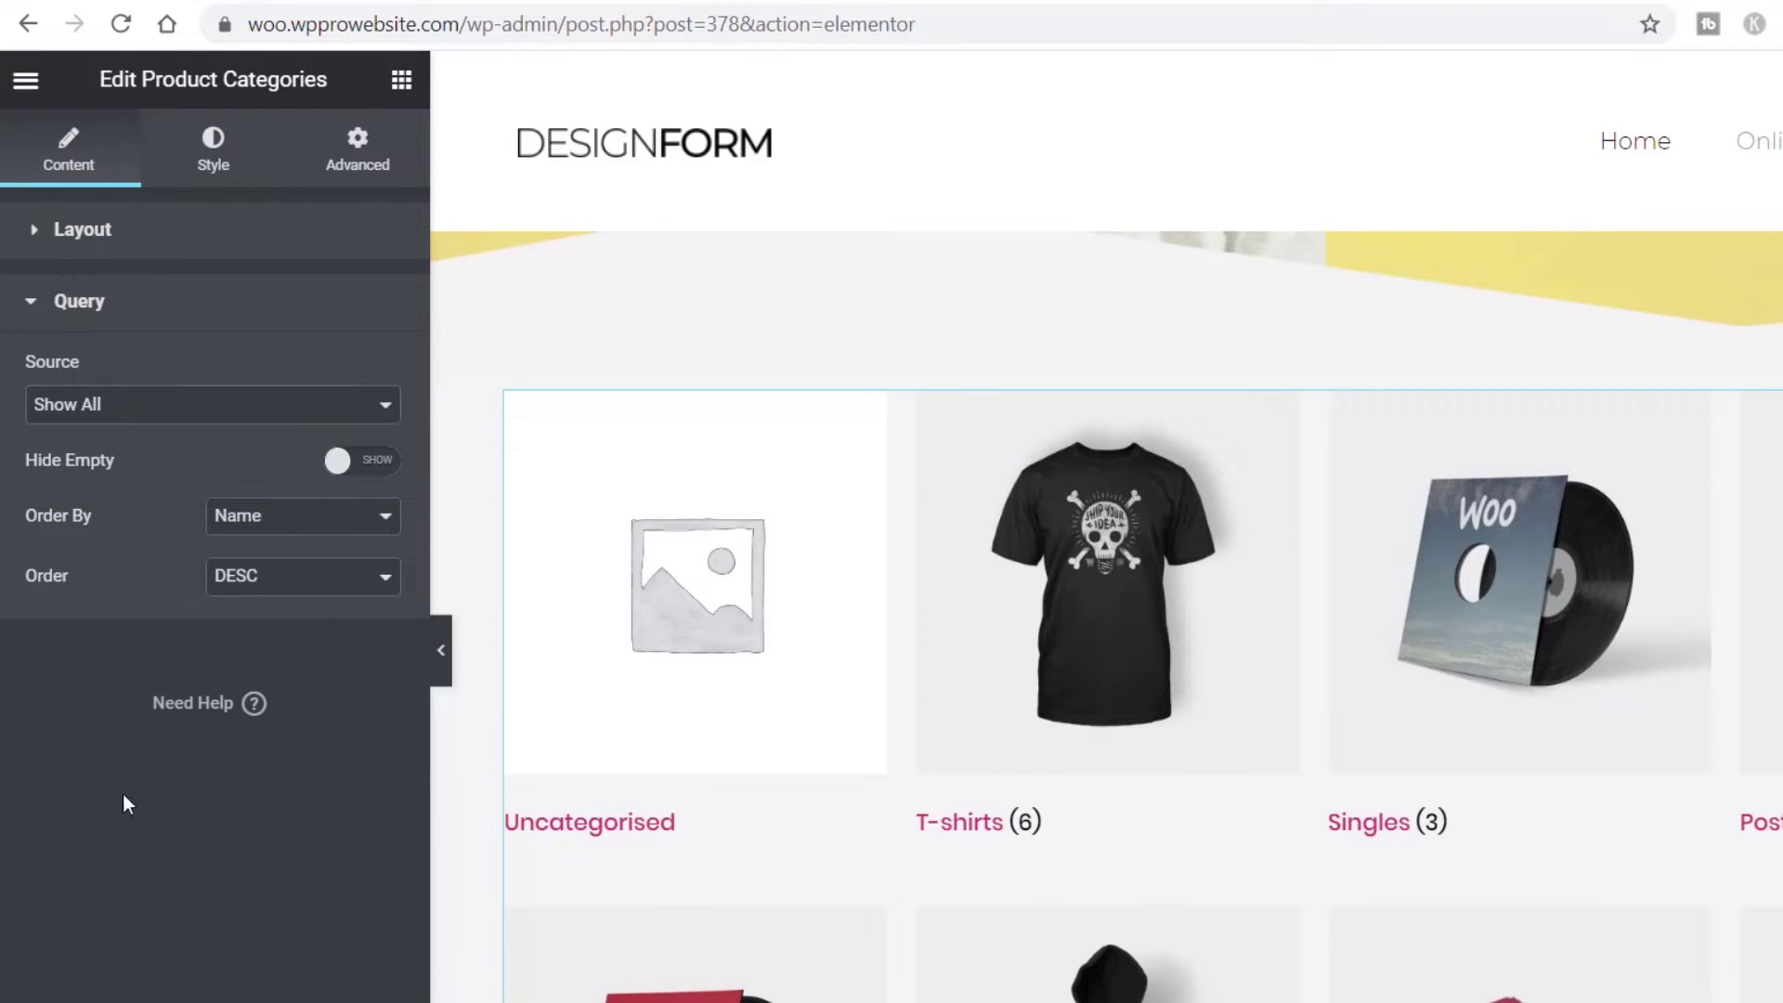
left_click(170, 417)
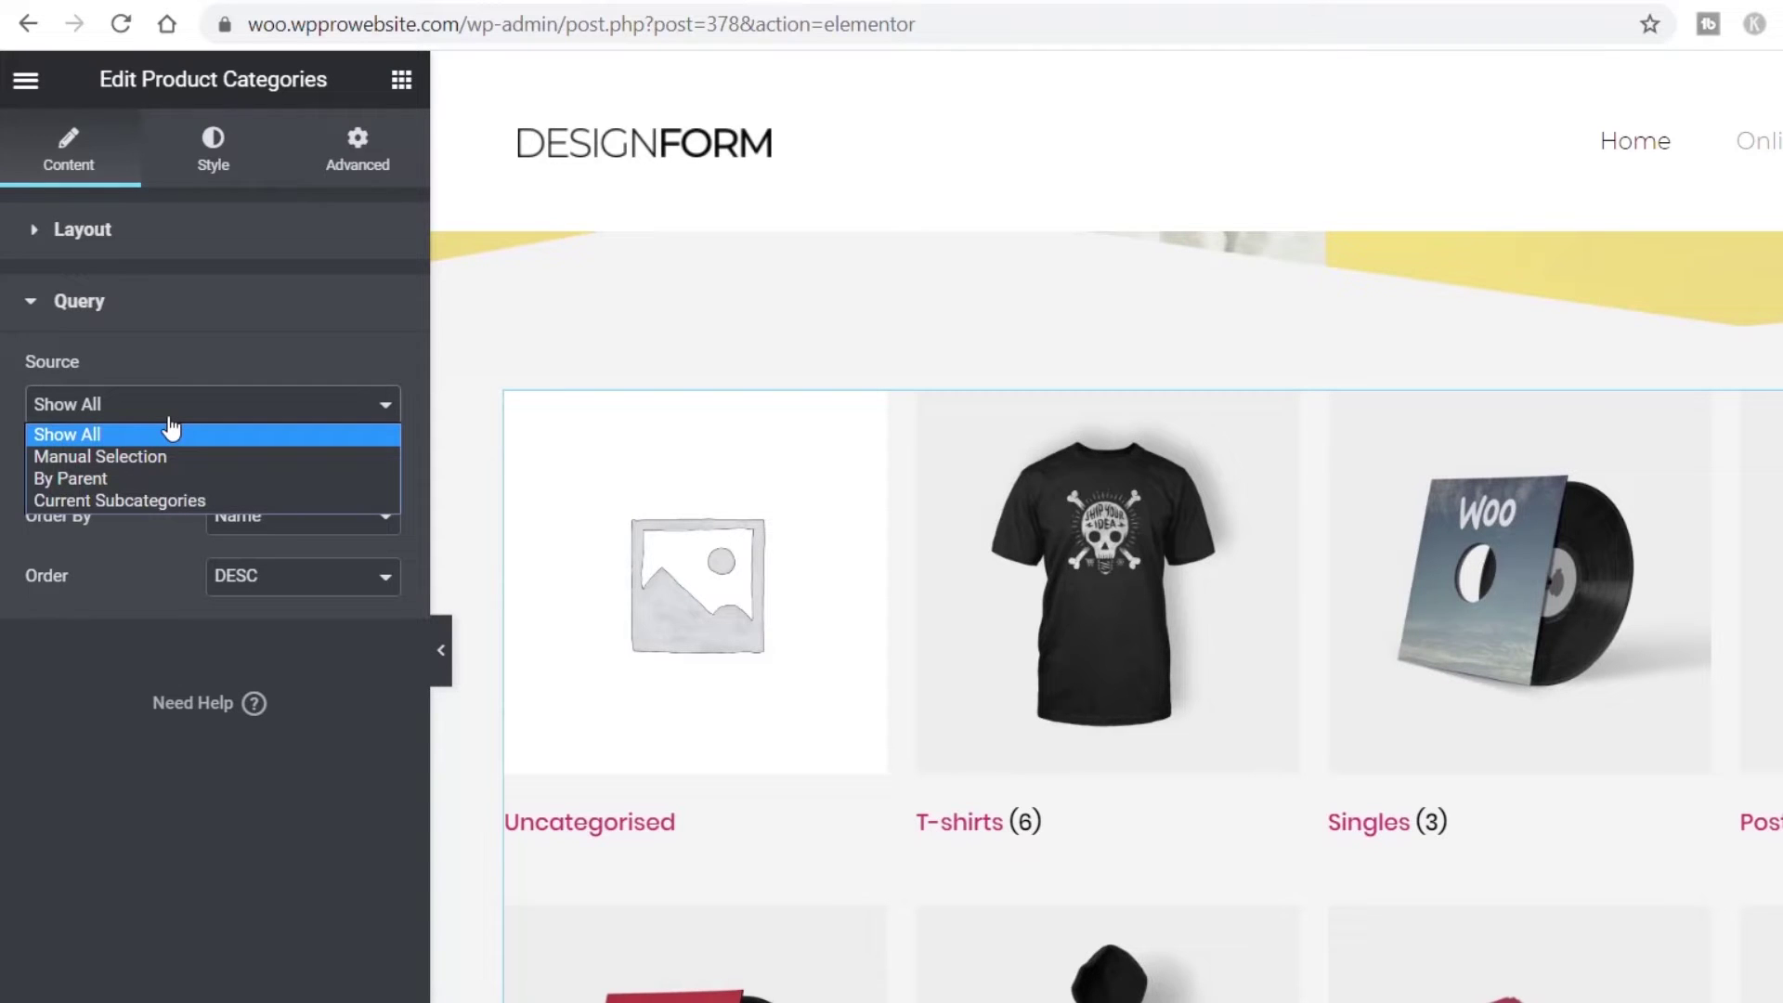
left_click(142, 478)
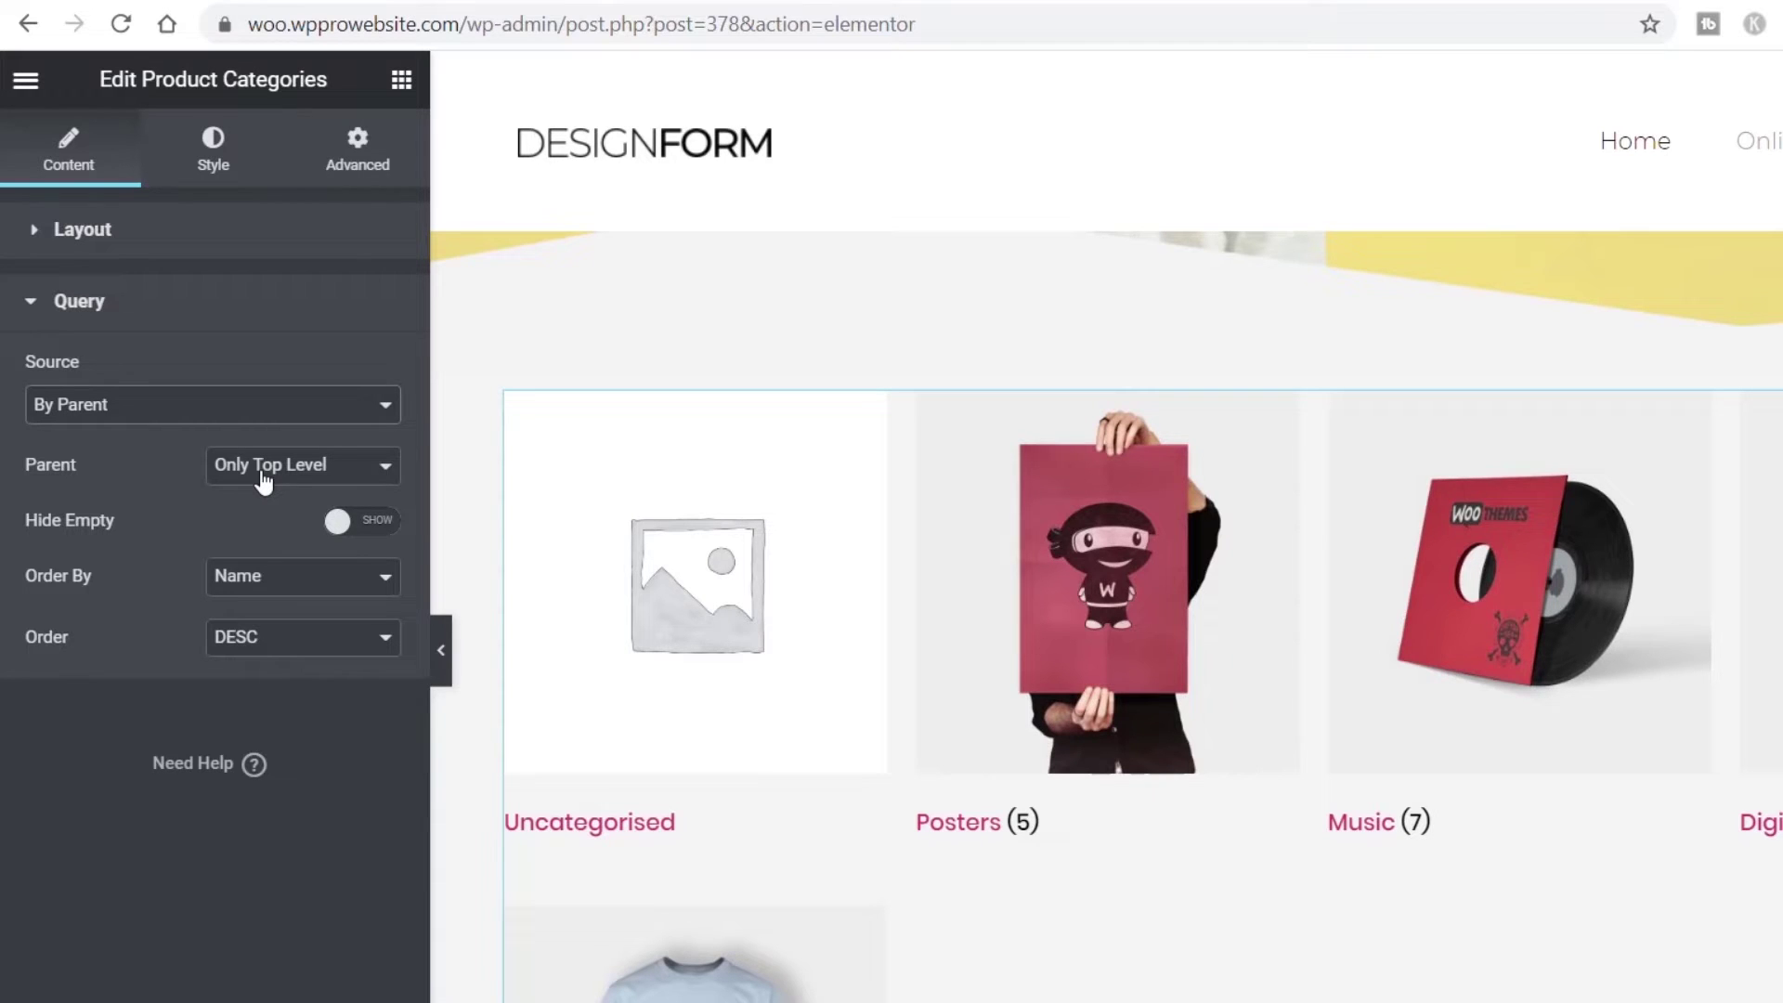
left_click(265, 474)
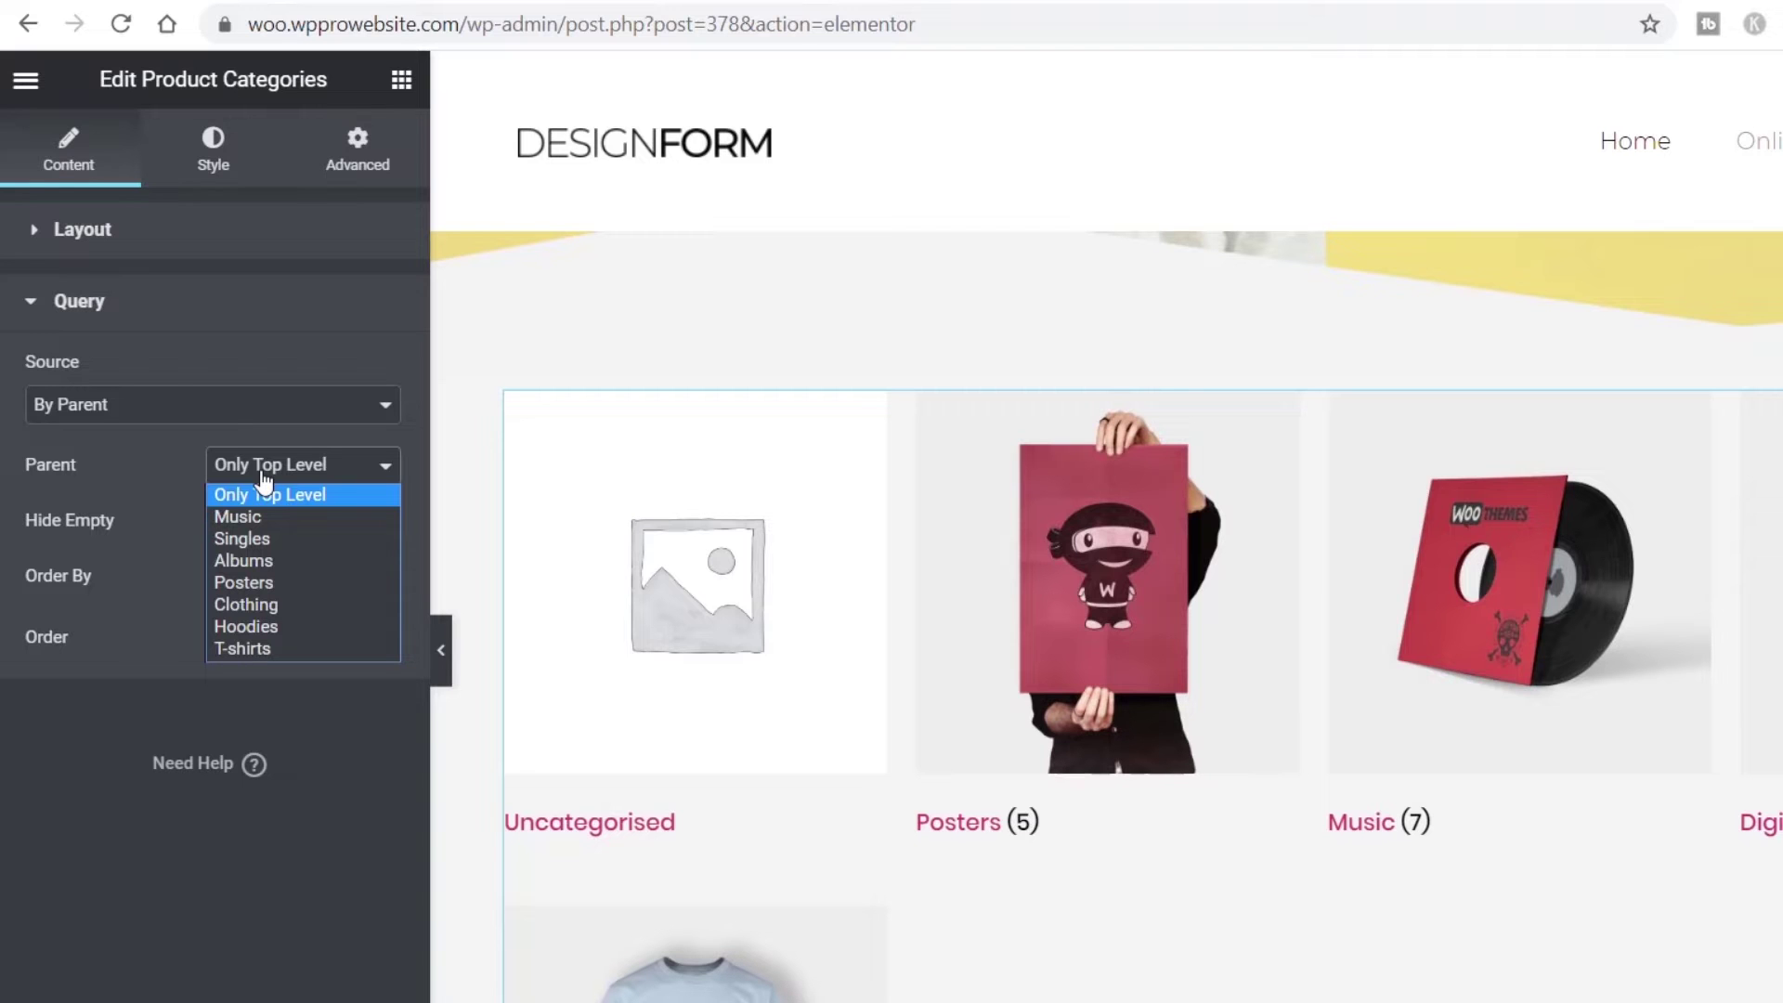
left_click(326, 884)
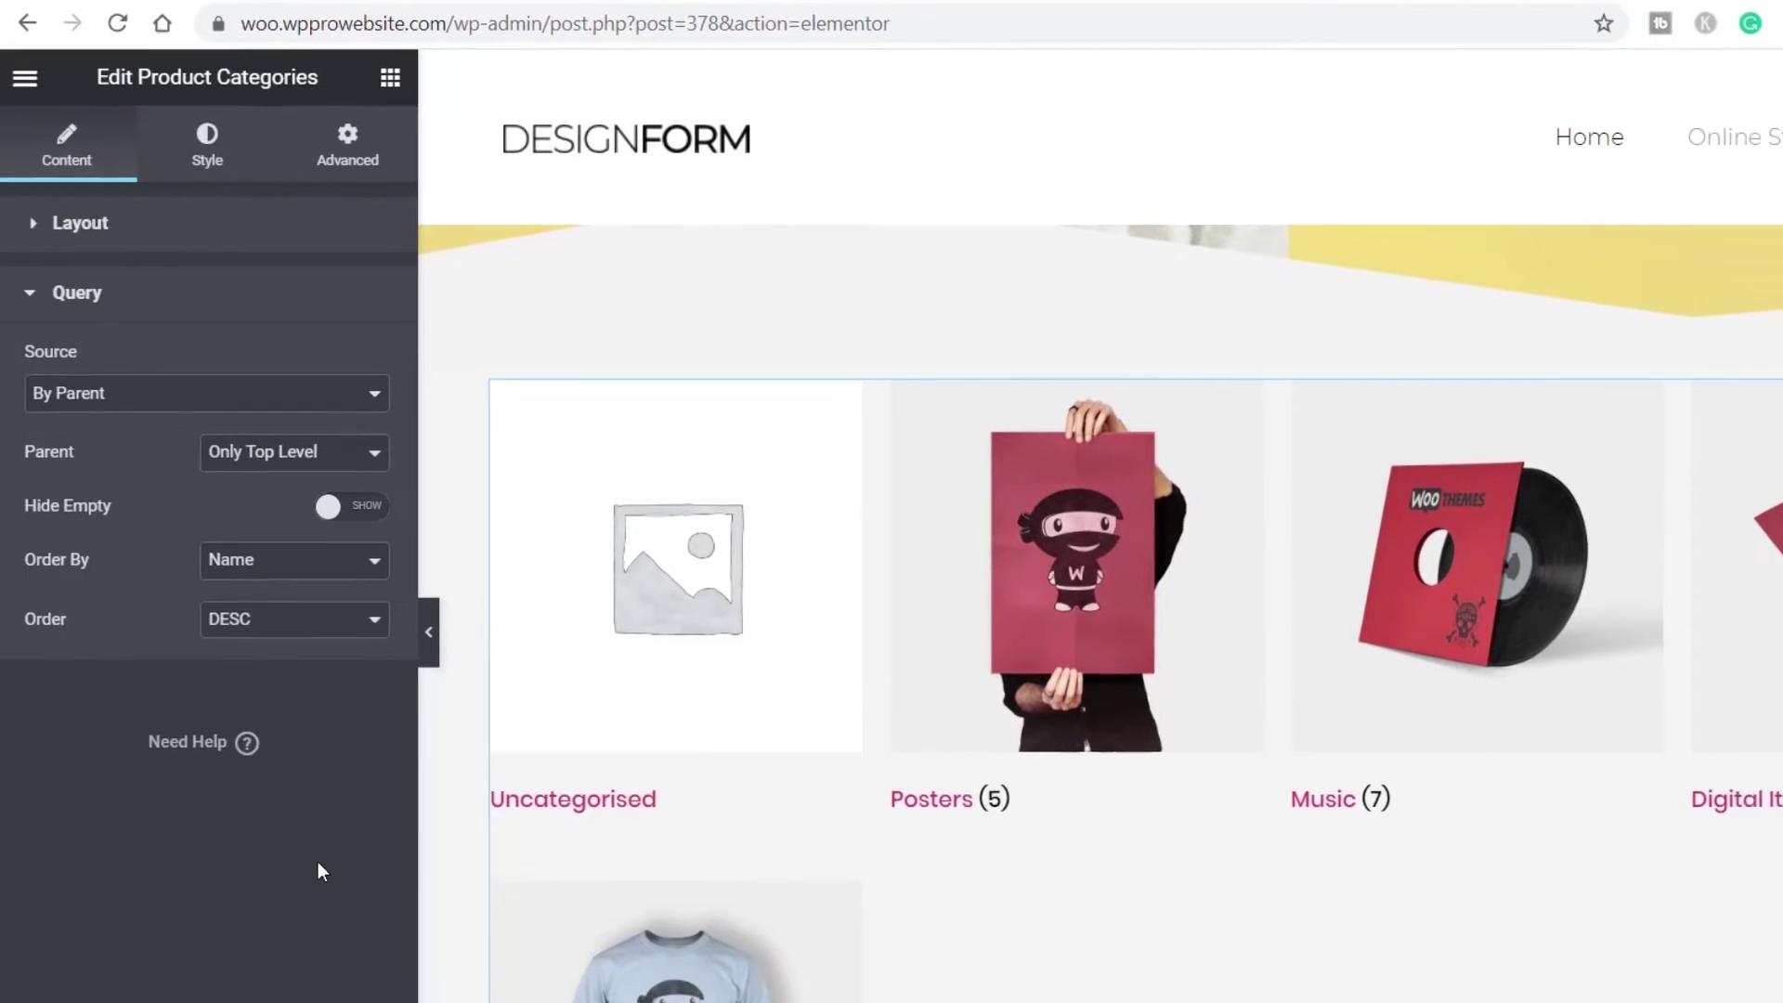
- Hide empty categories in the product categories grid and set the sort order to ASC
scroll(1080, 803, "down", 1)
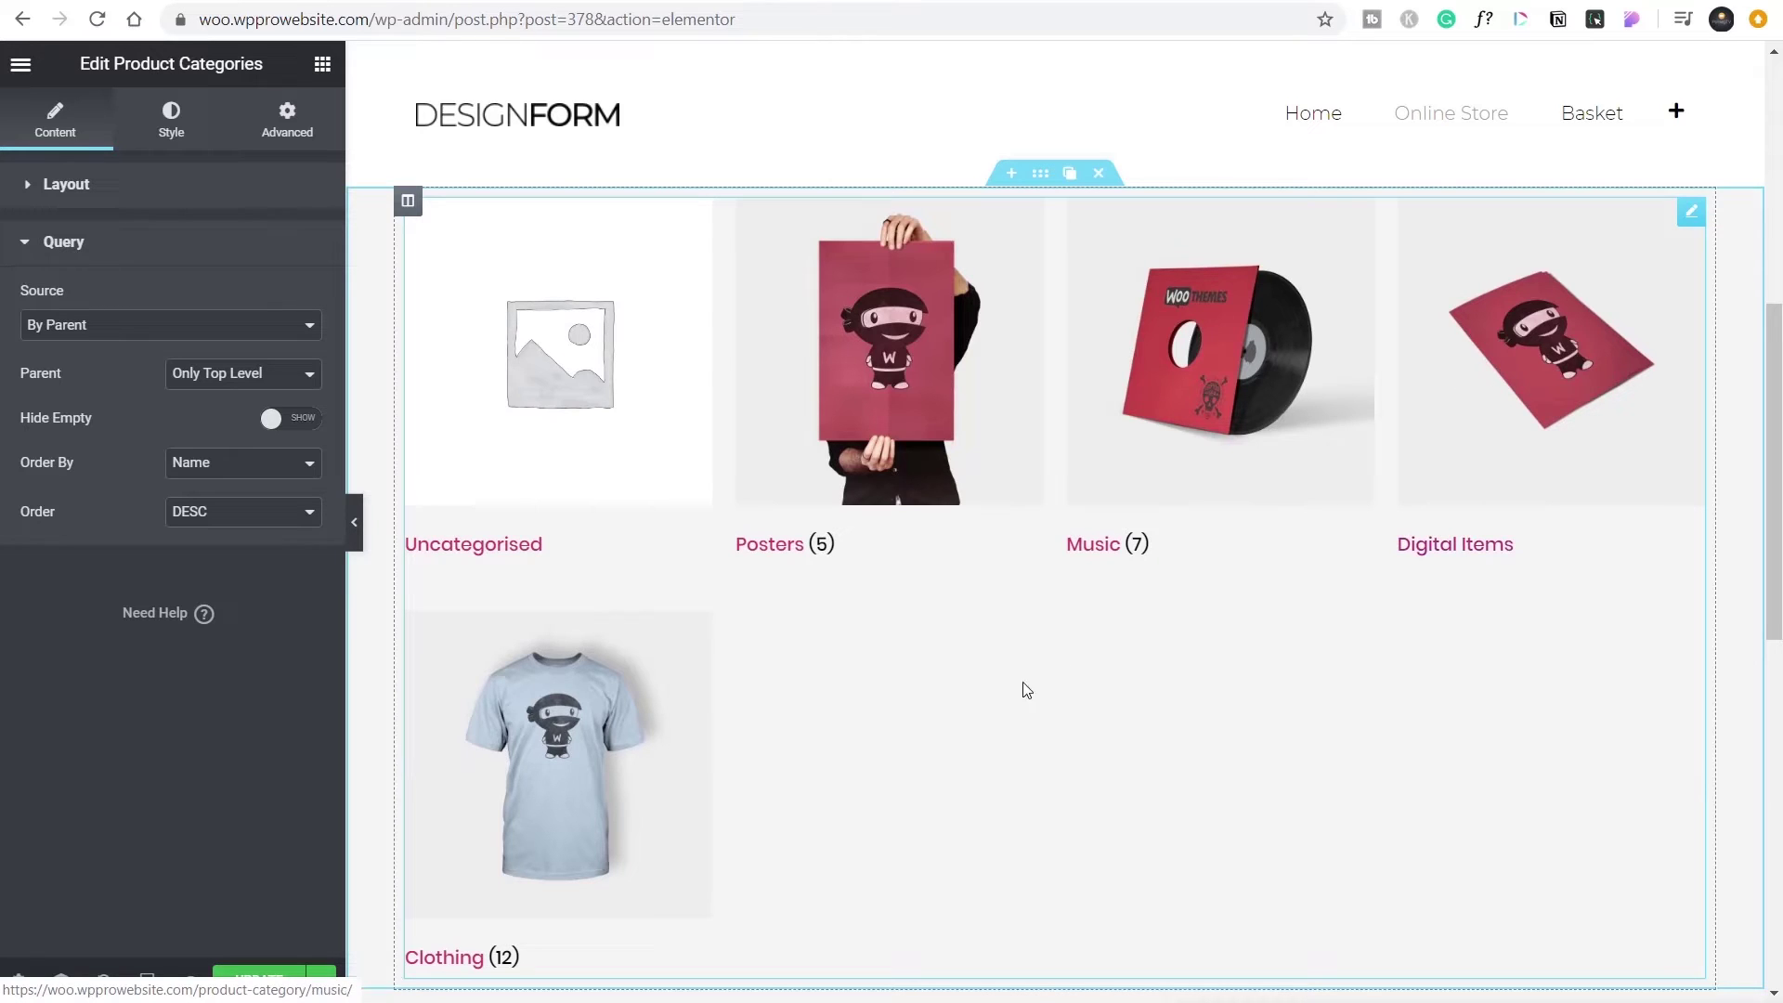
left_click(296, 419)
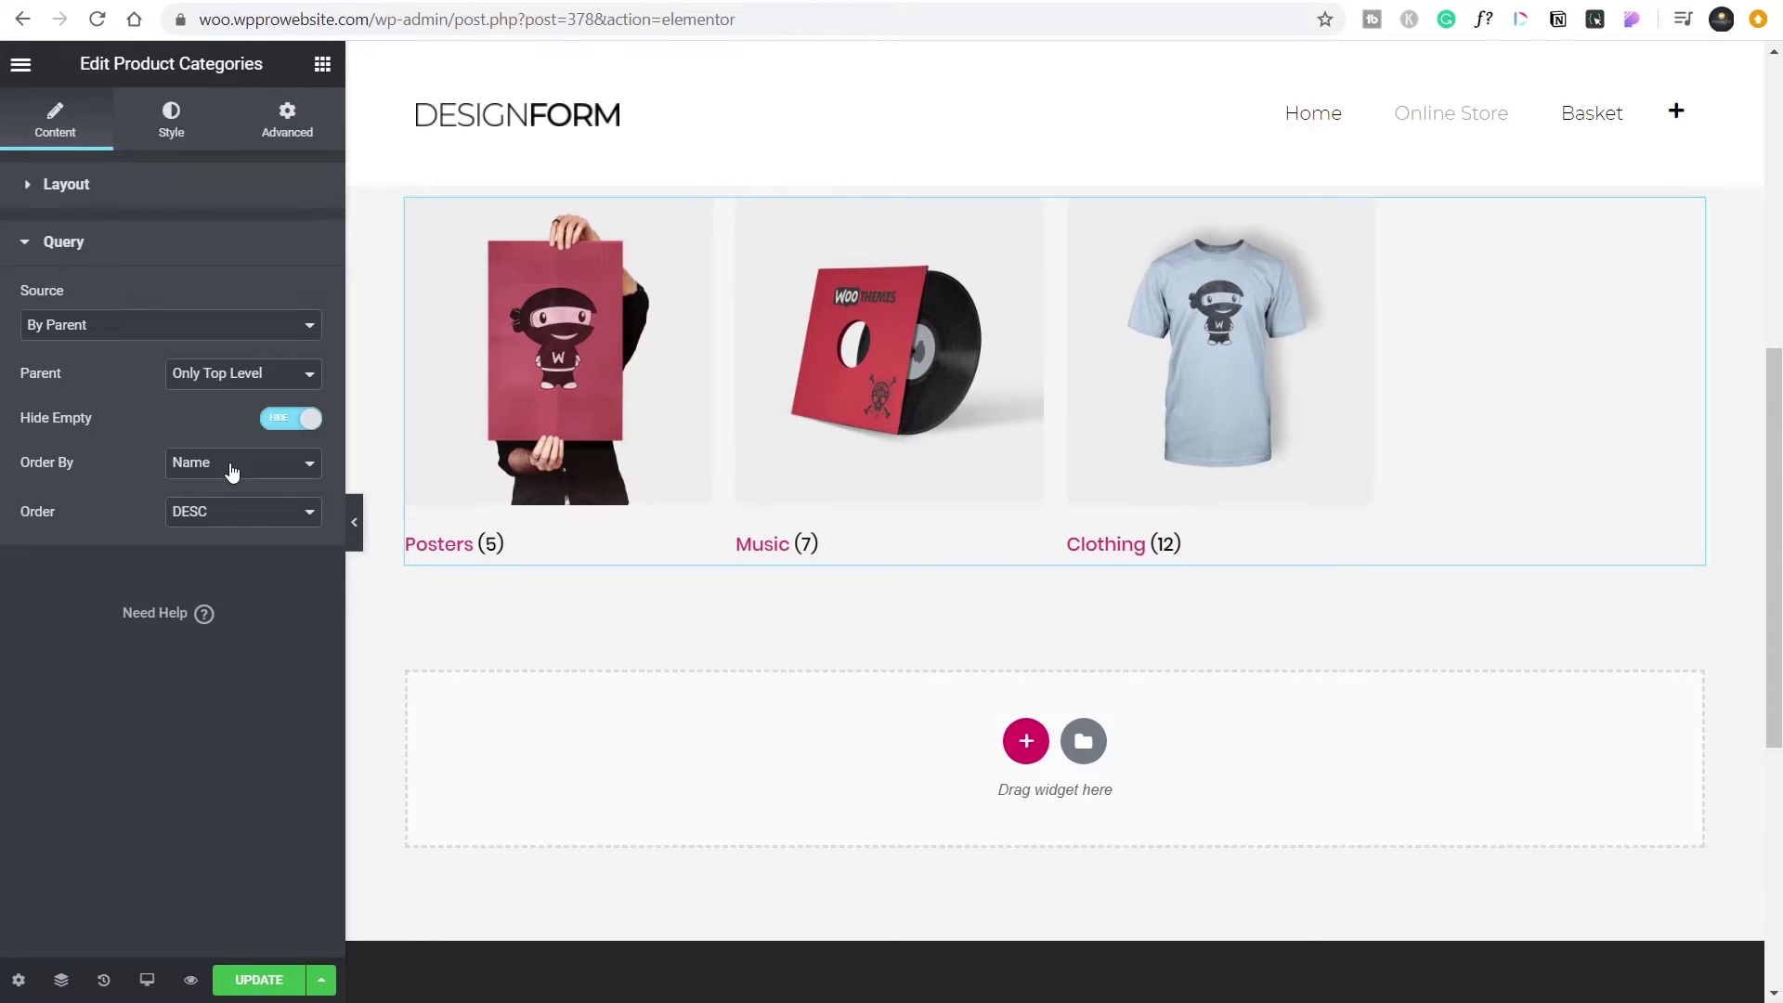
left_click(232, 526)
left_click(219, 534)
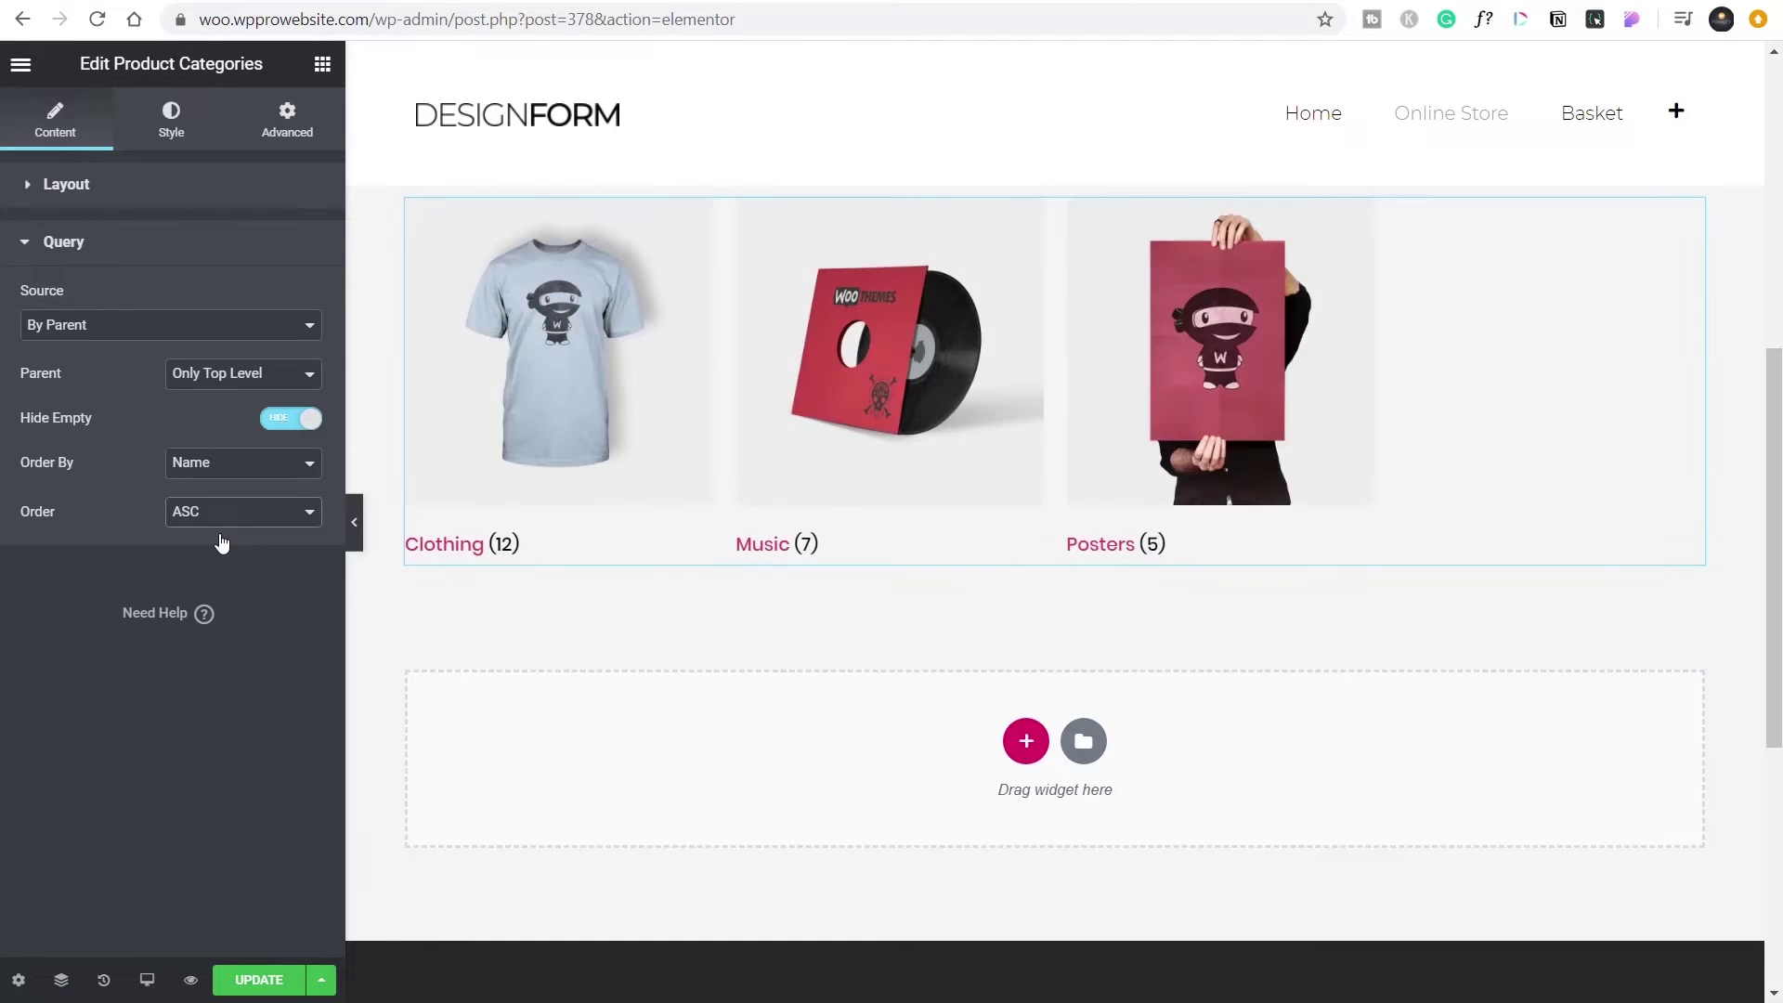
- Change the sort order of the product categories grid to DESC
left_click(230, 525)
left_click(215, 540)
left_click(231, 523)
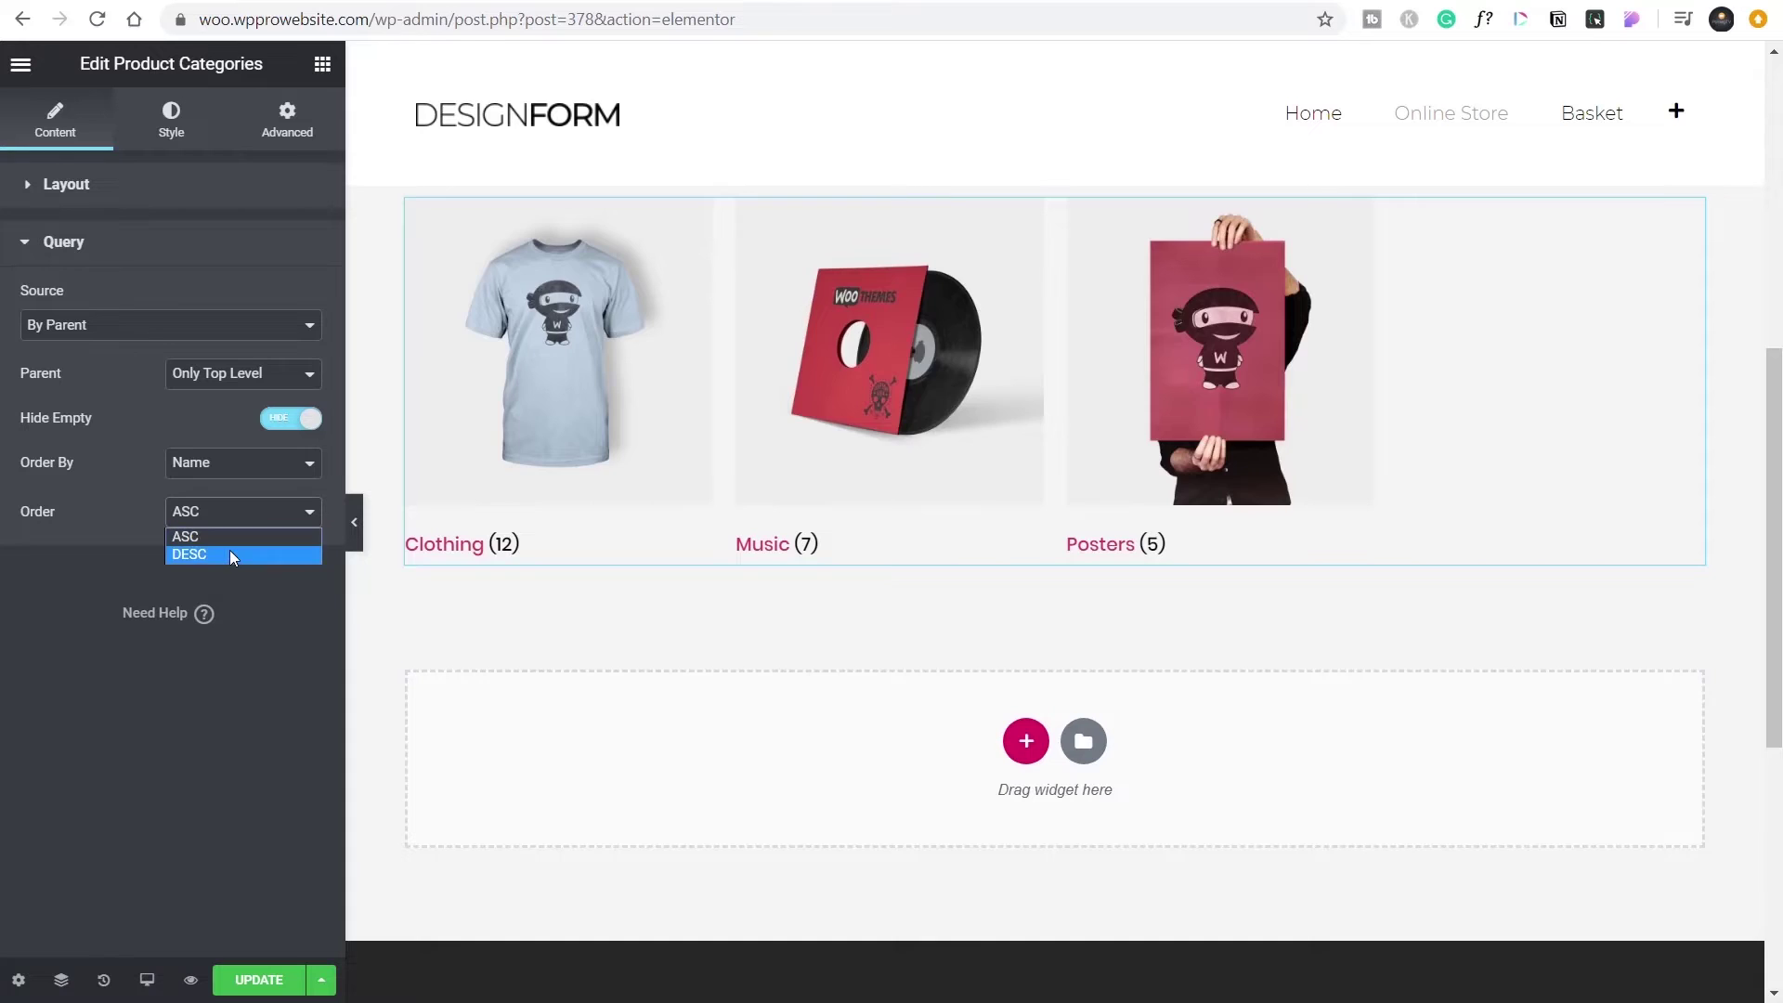
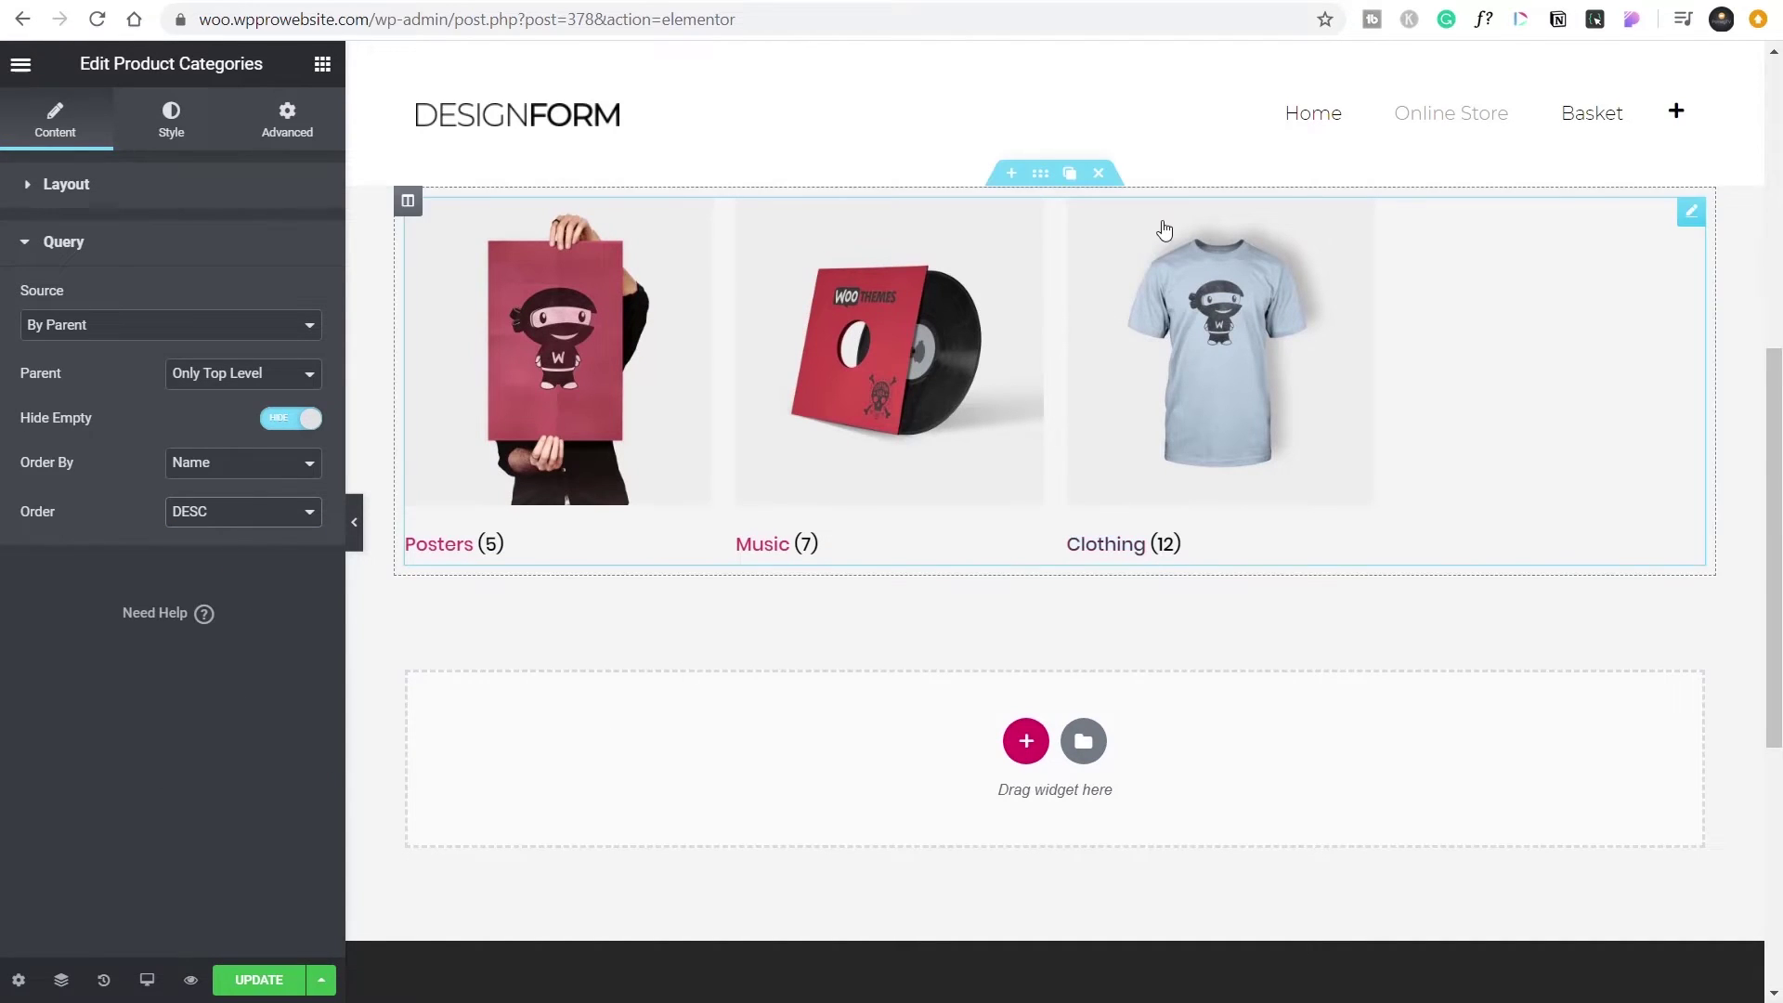
- Set the product categories section's top and bottom padding to 50 px
left_click(1040, 172)
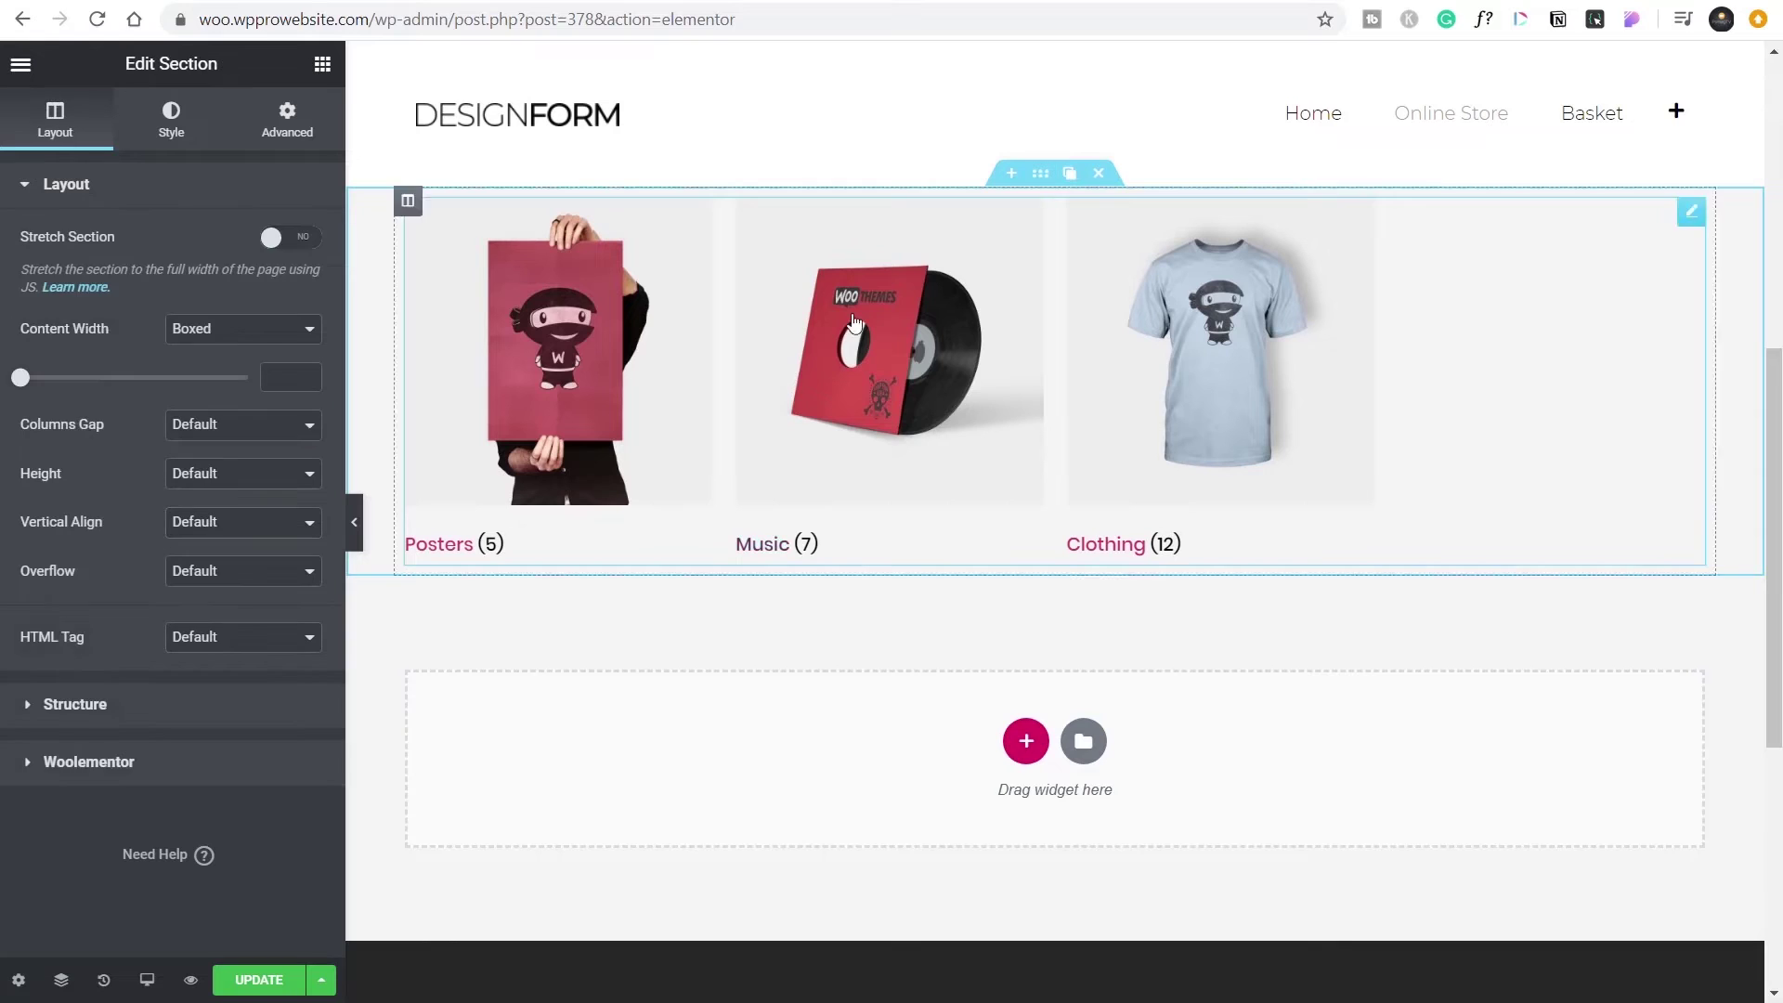
left_click(173, 128)
left_click(288, 137)
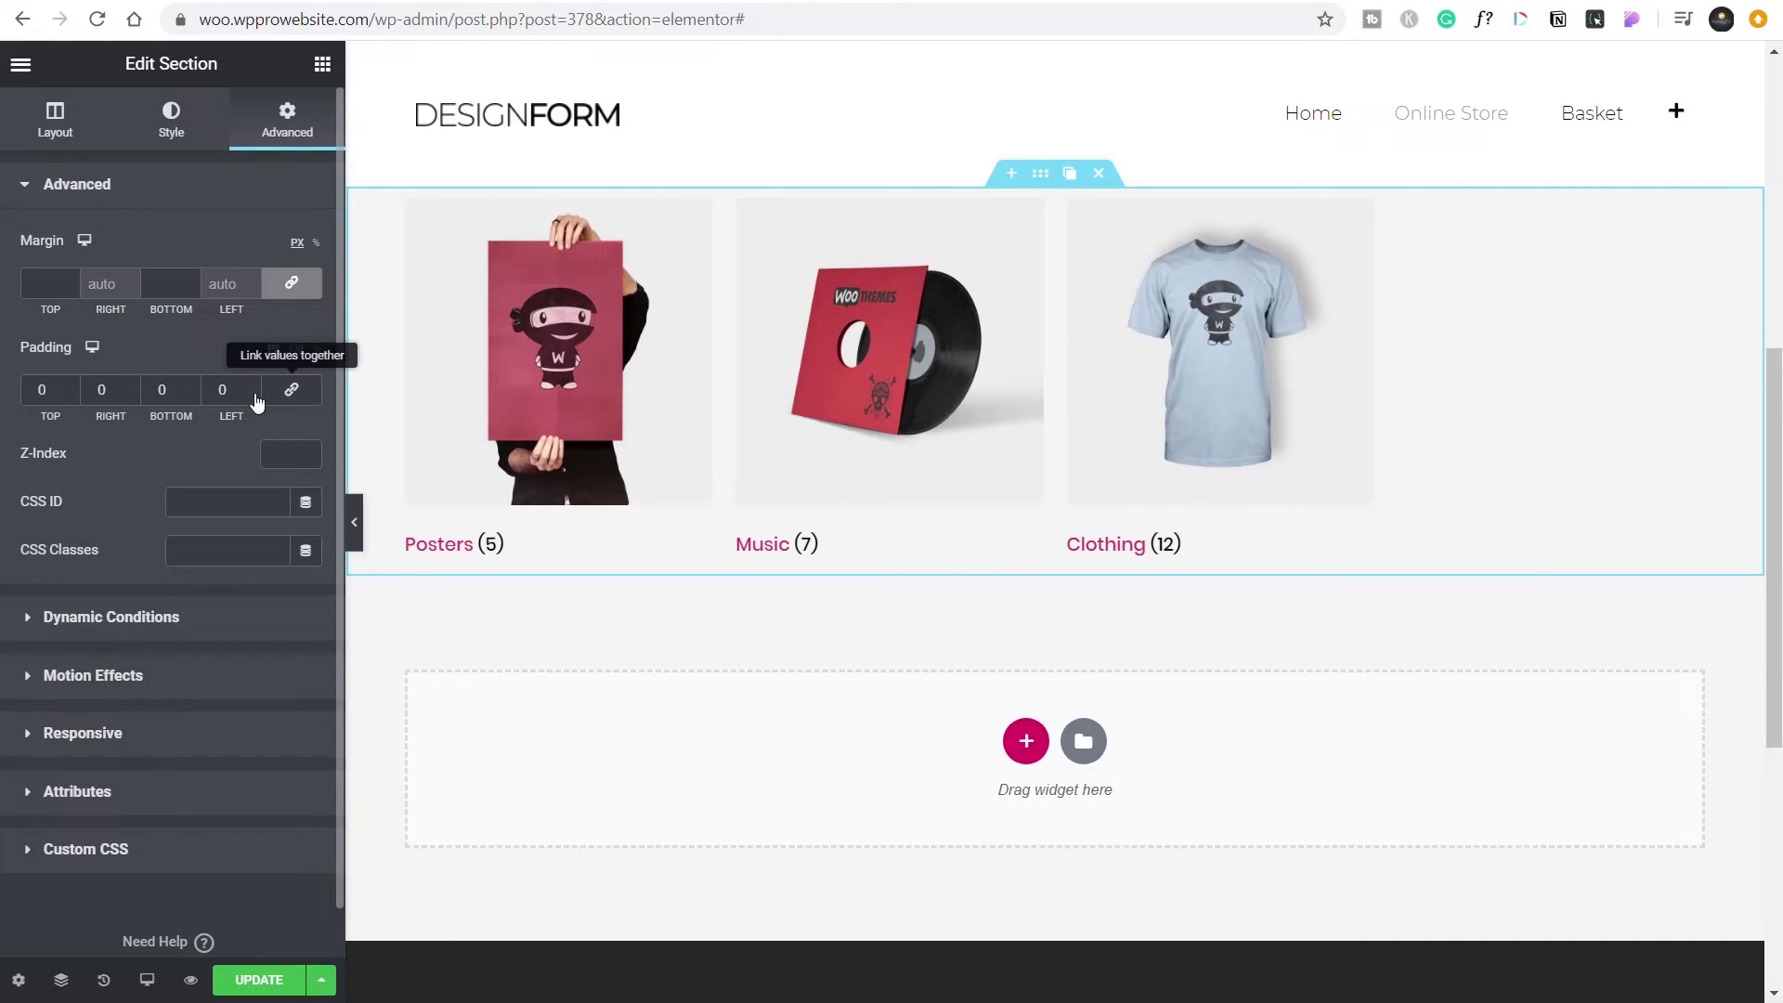
type("5")
left_click(156, 389)
type("5")
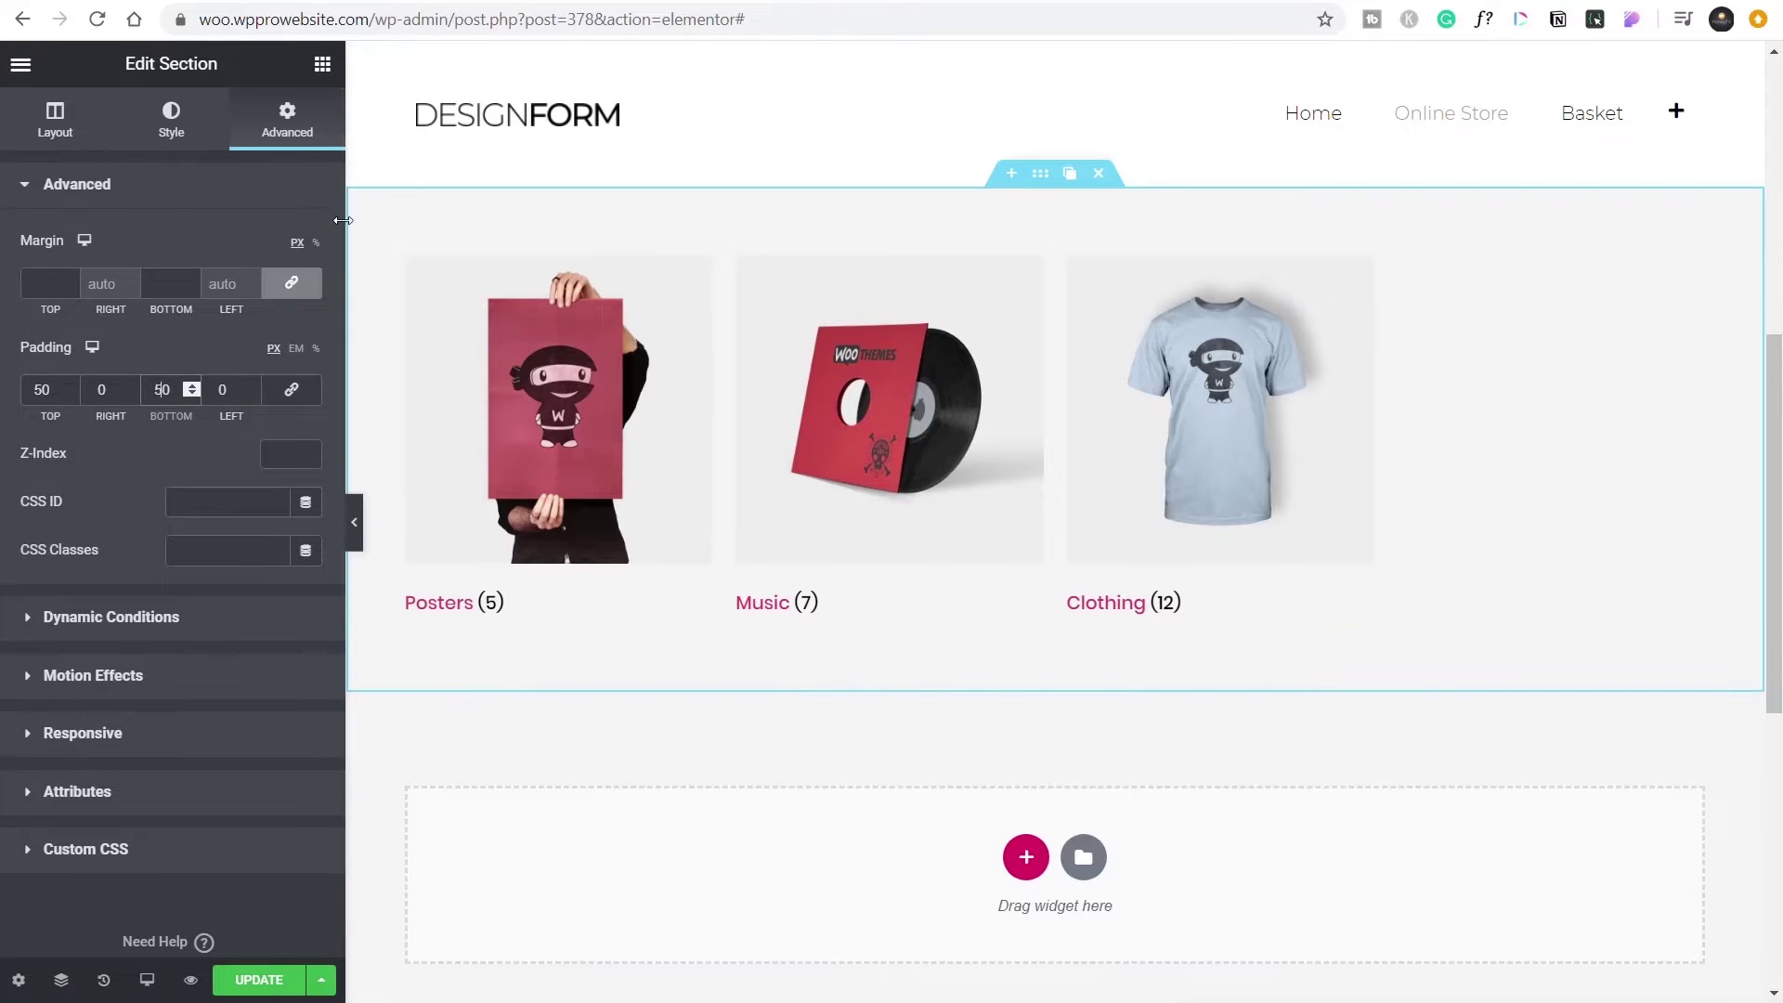
- Add a heading above the categories grid with the title "Product Categories"
left_click(322, 63)
left_click_drag(255, 277, 515, 258)
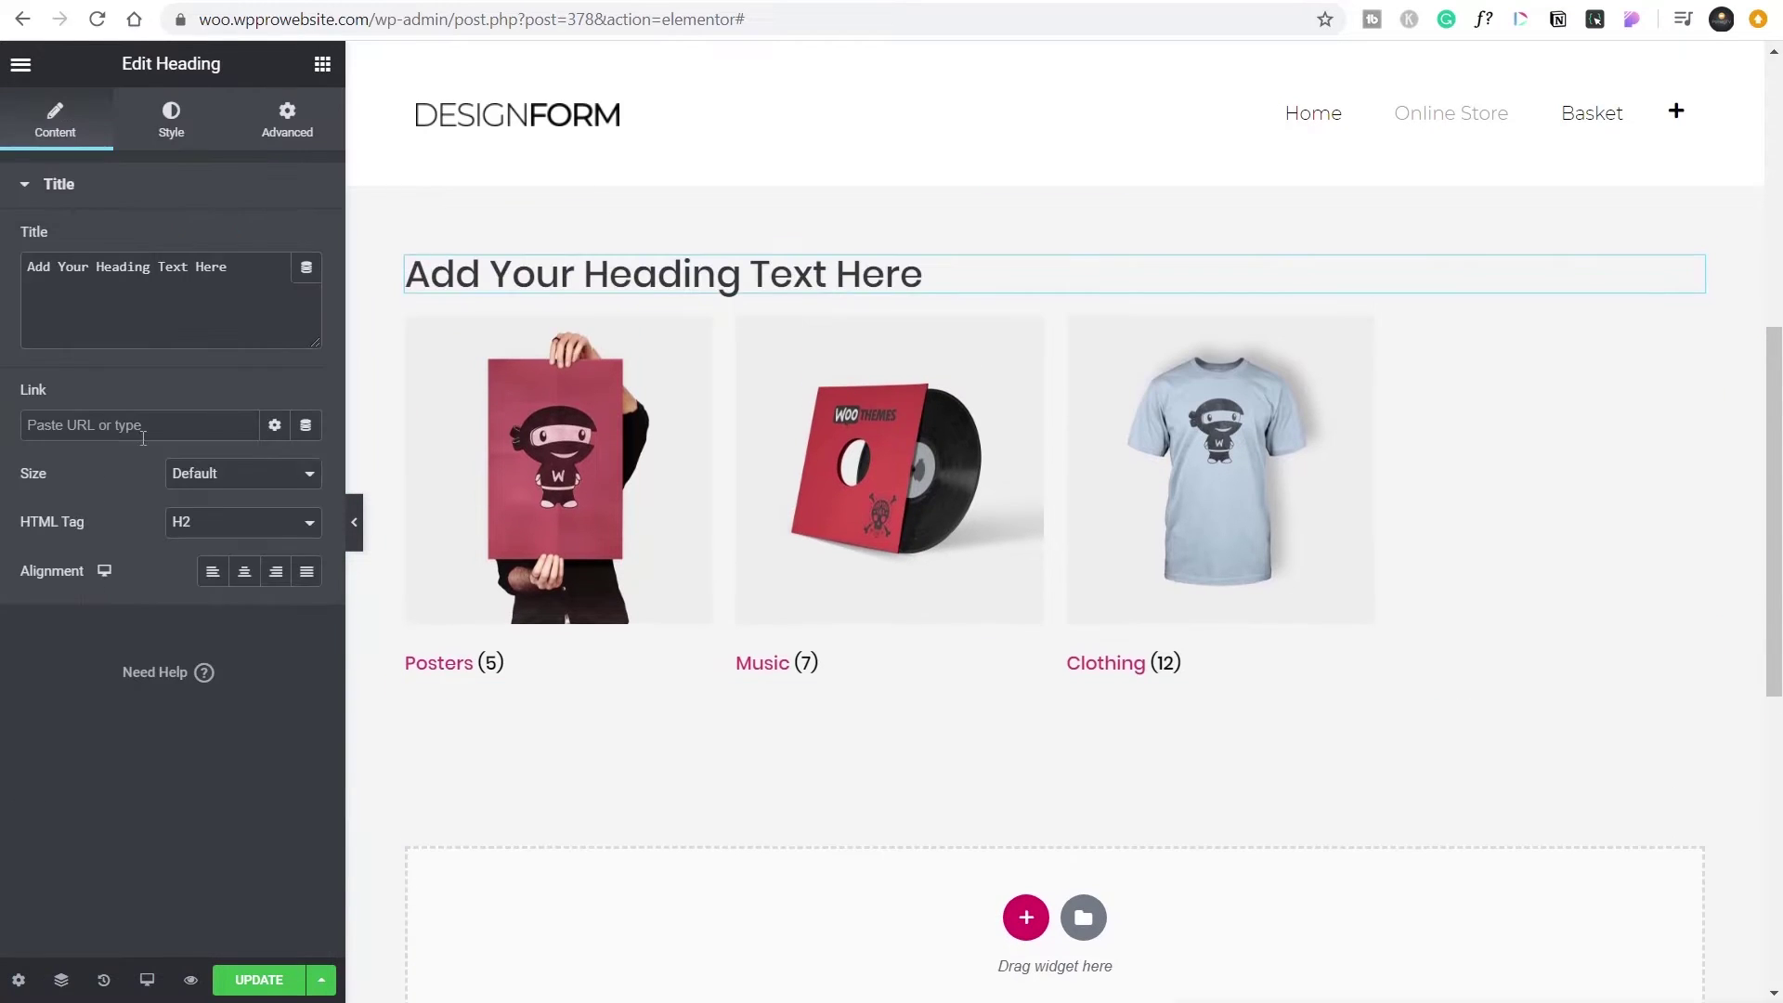
left_click_drag(305, 268, 32, 268)
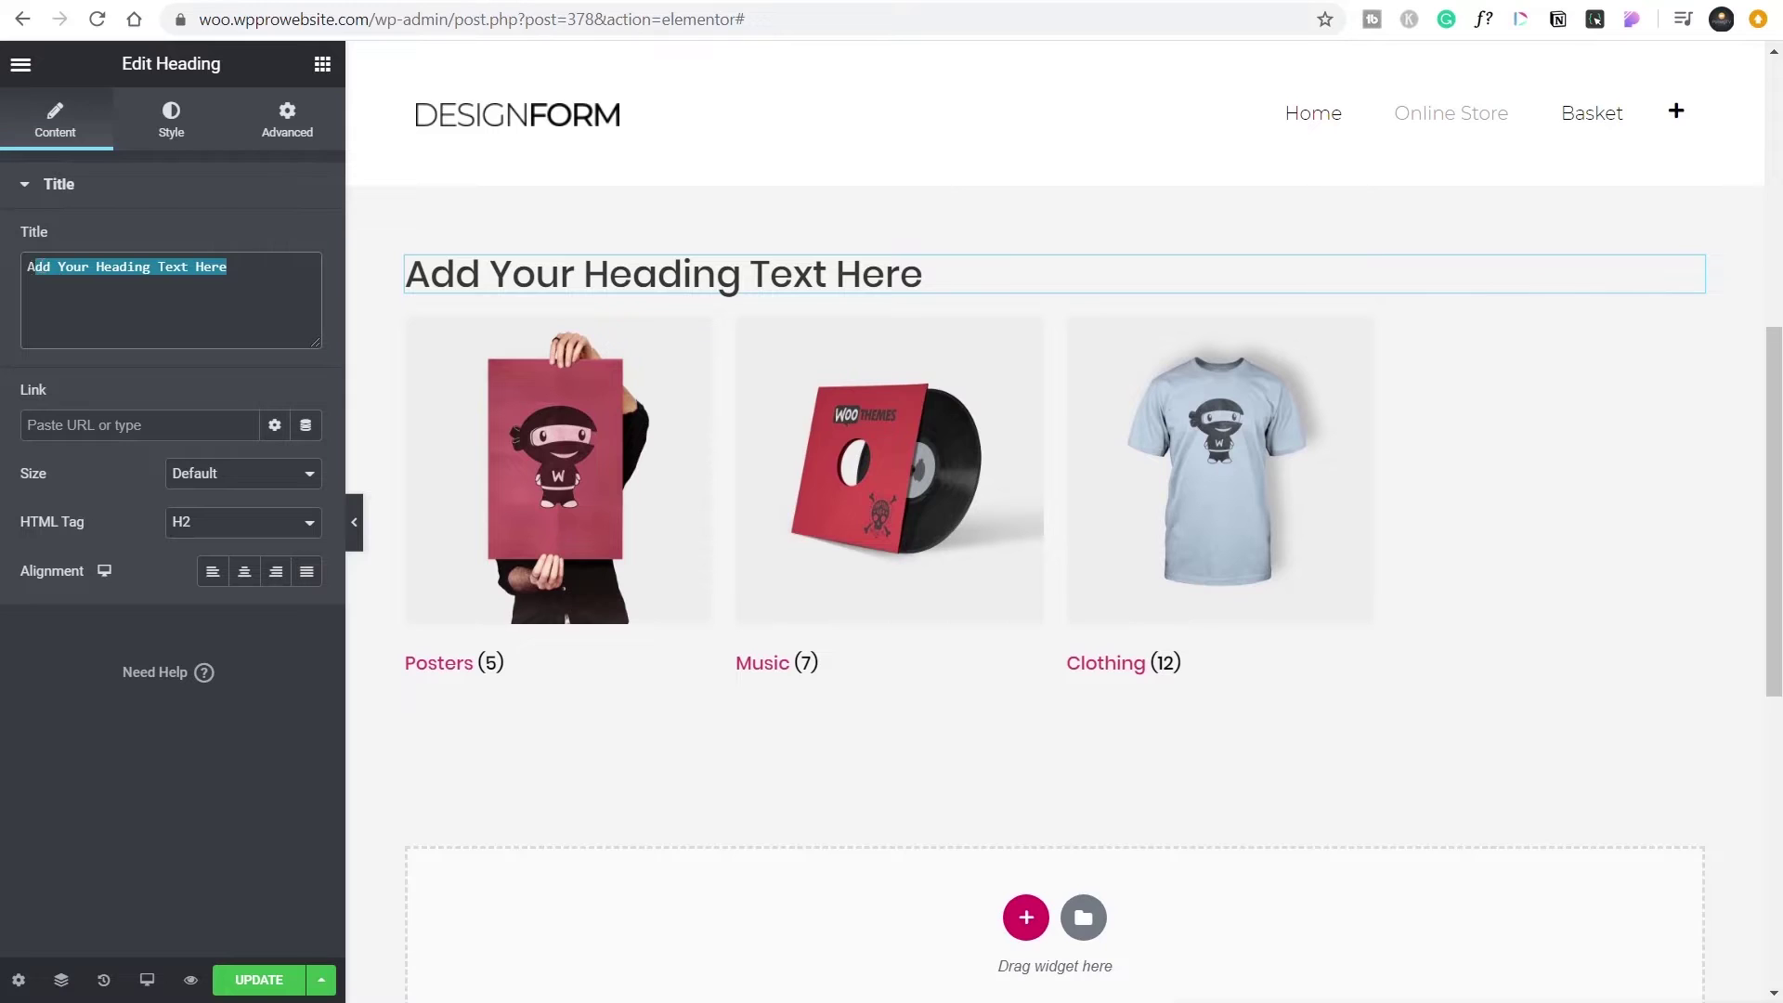
key("BackSpace")
key("BackSpace")
type("Prod")
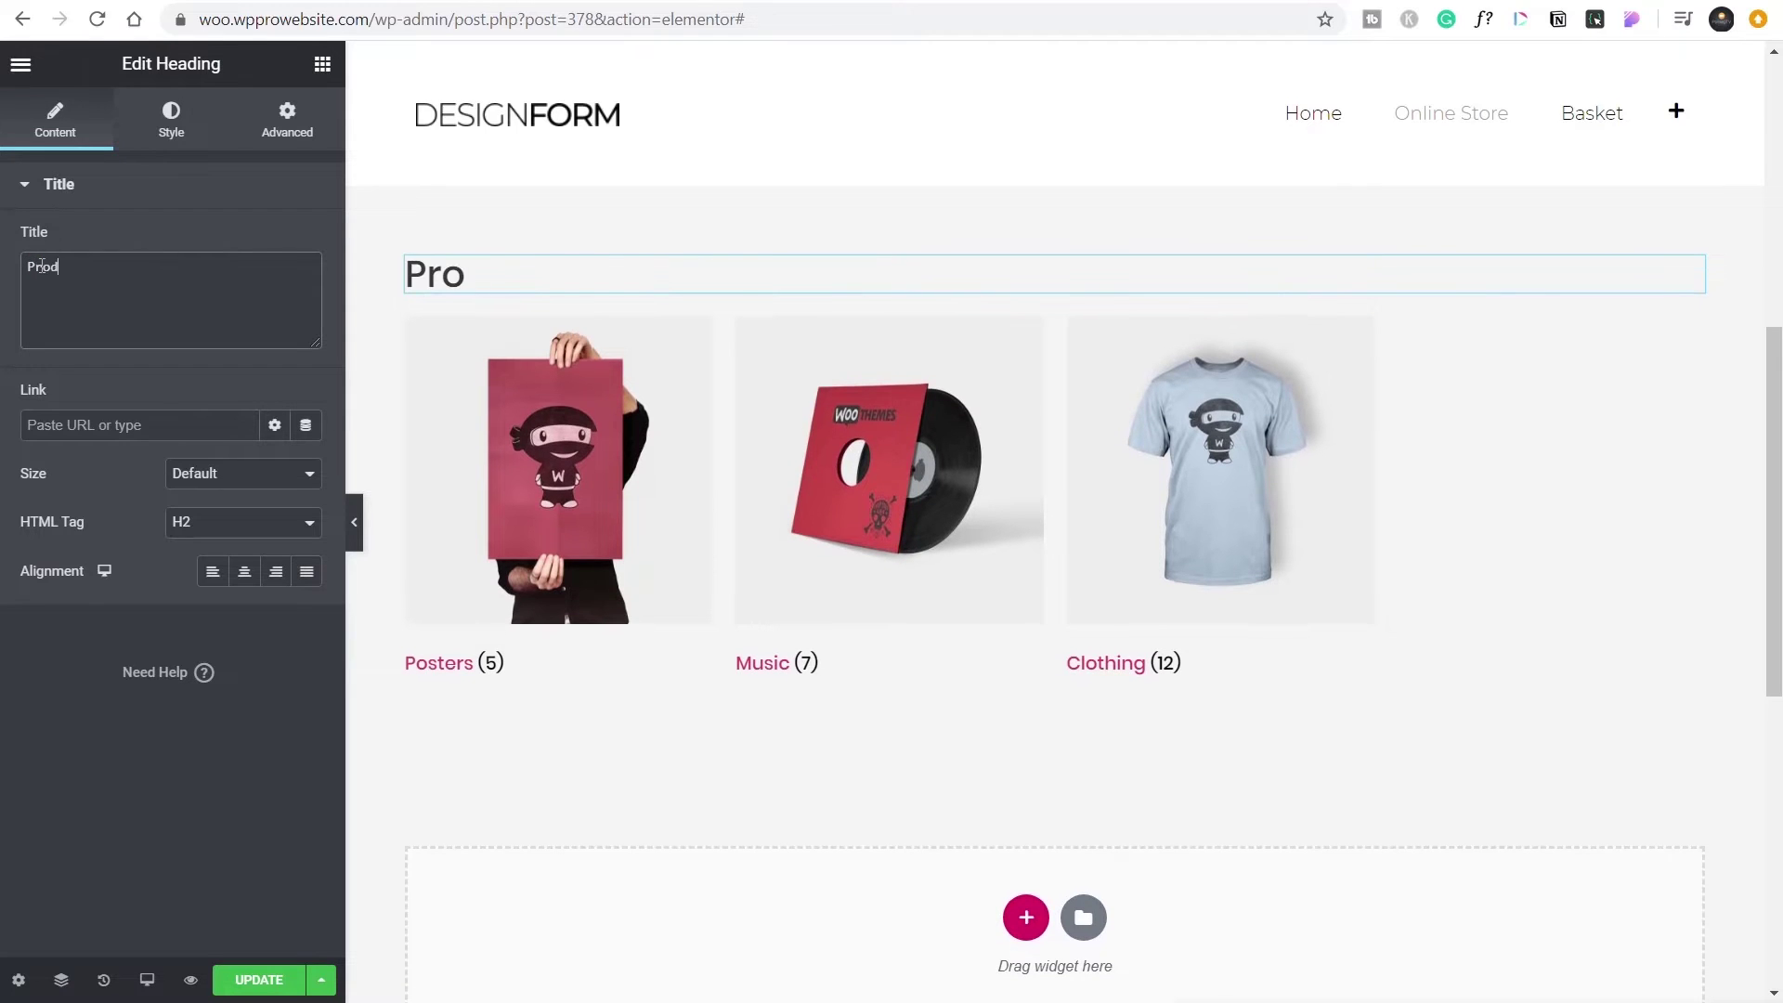
type("uct Categories")
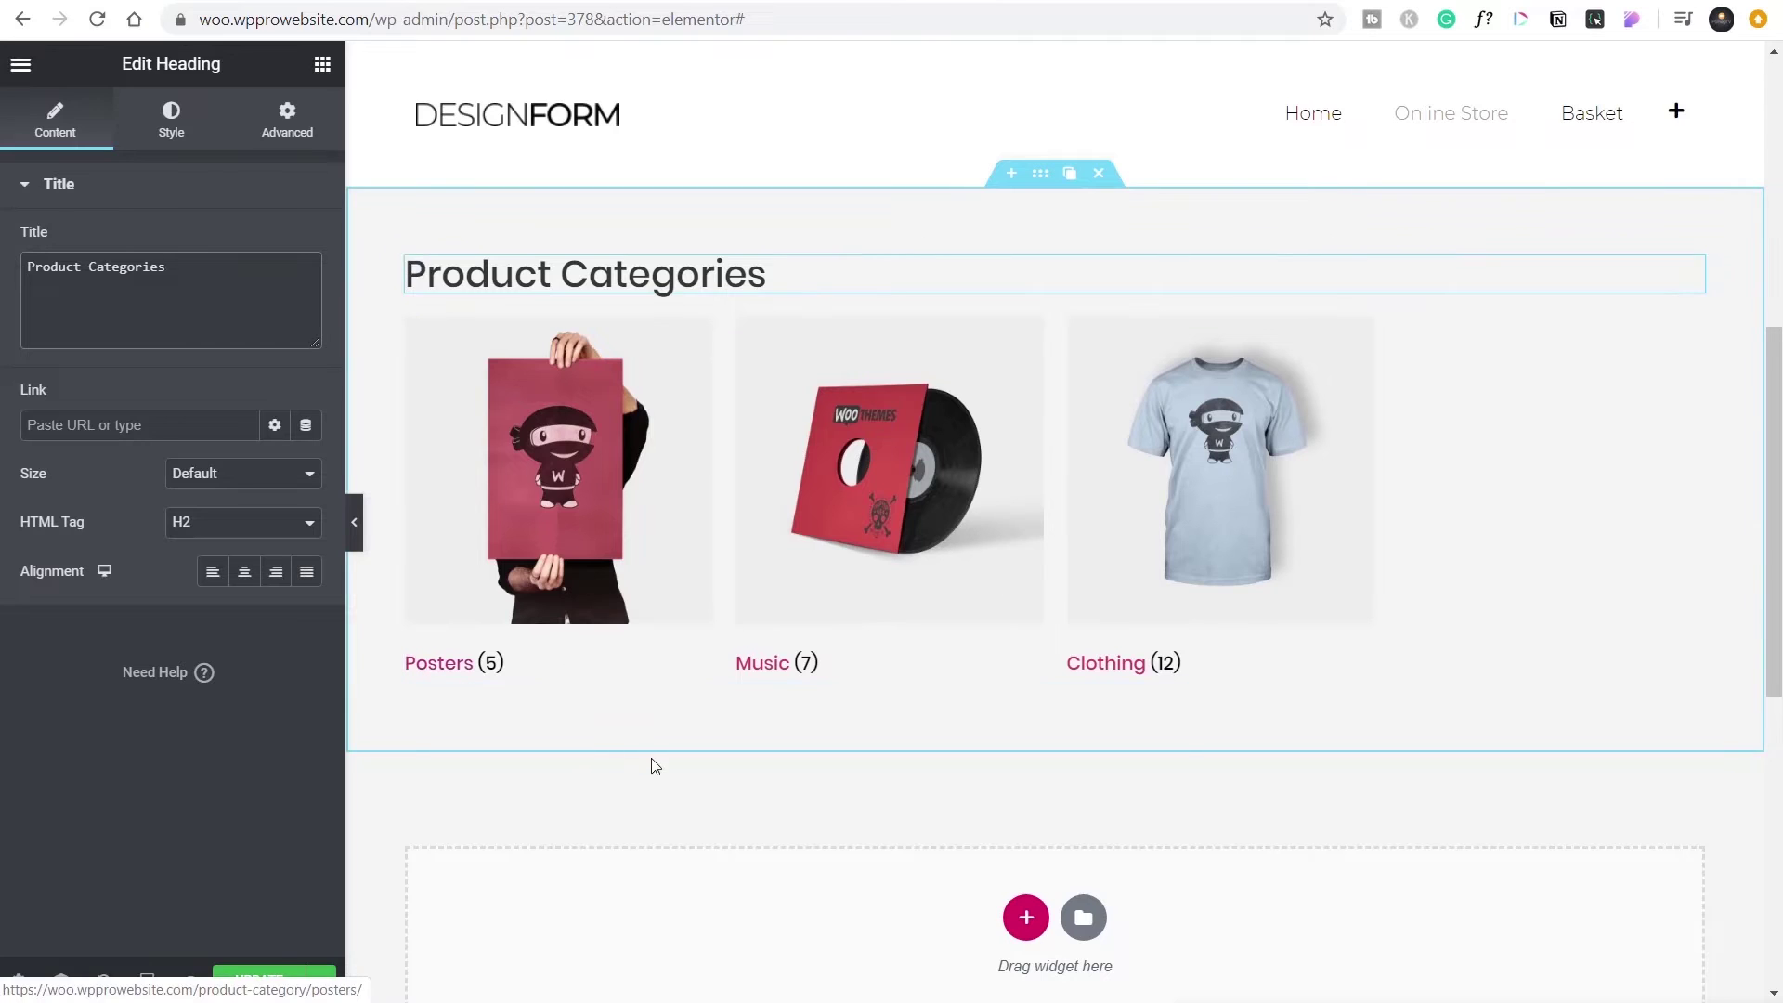
- Search the widgets for "products" and place a Products widget in a new section below the categories section
scroll(760, 791, "down", 3)
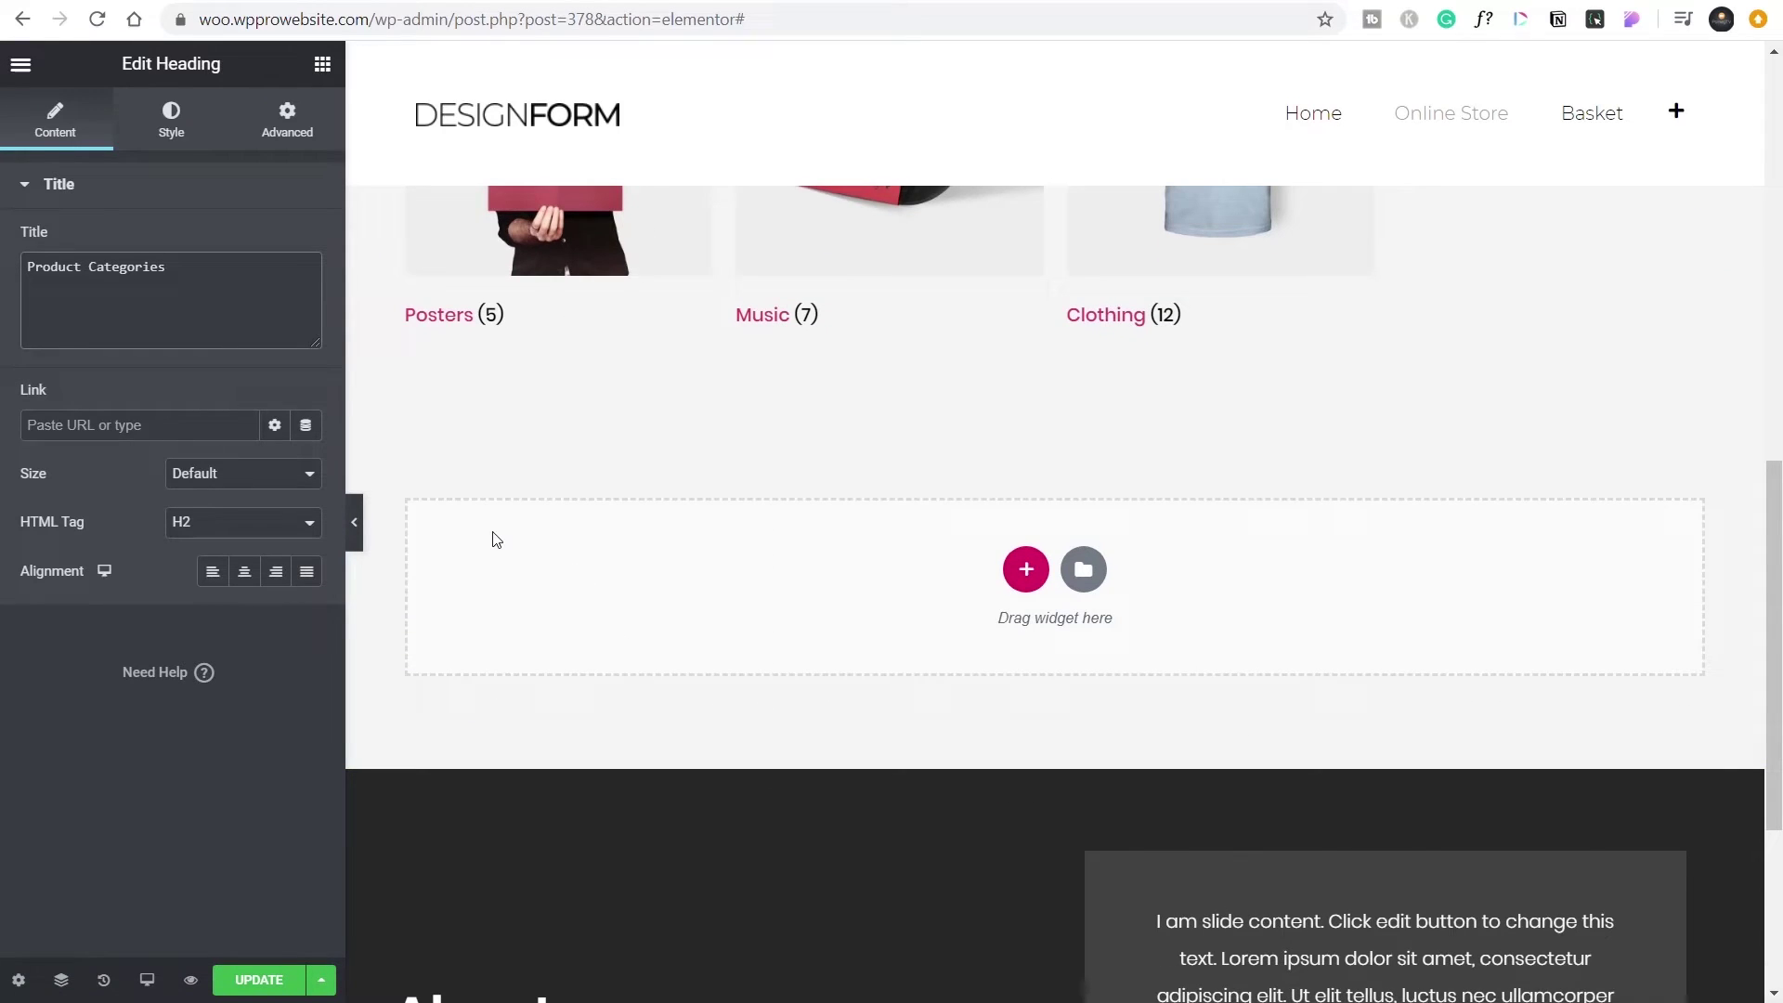
left_click(320, 66)
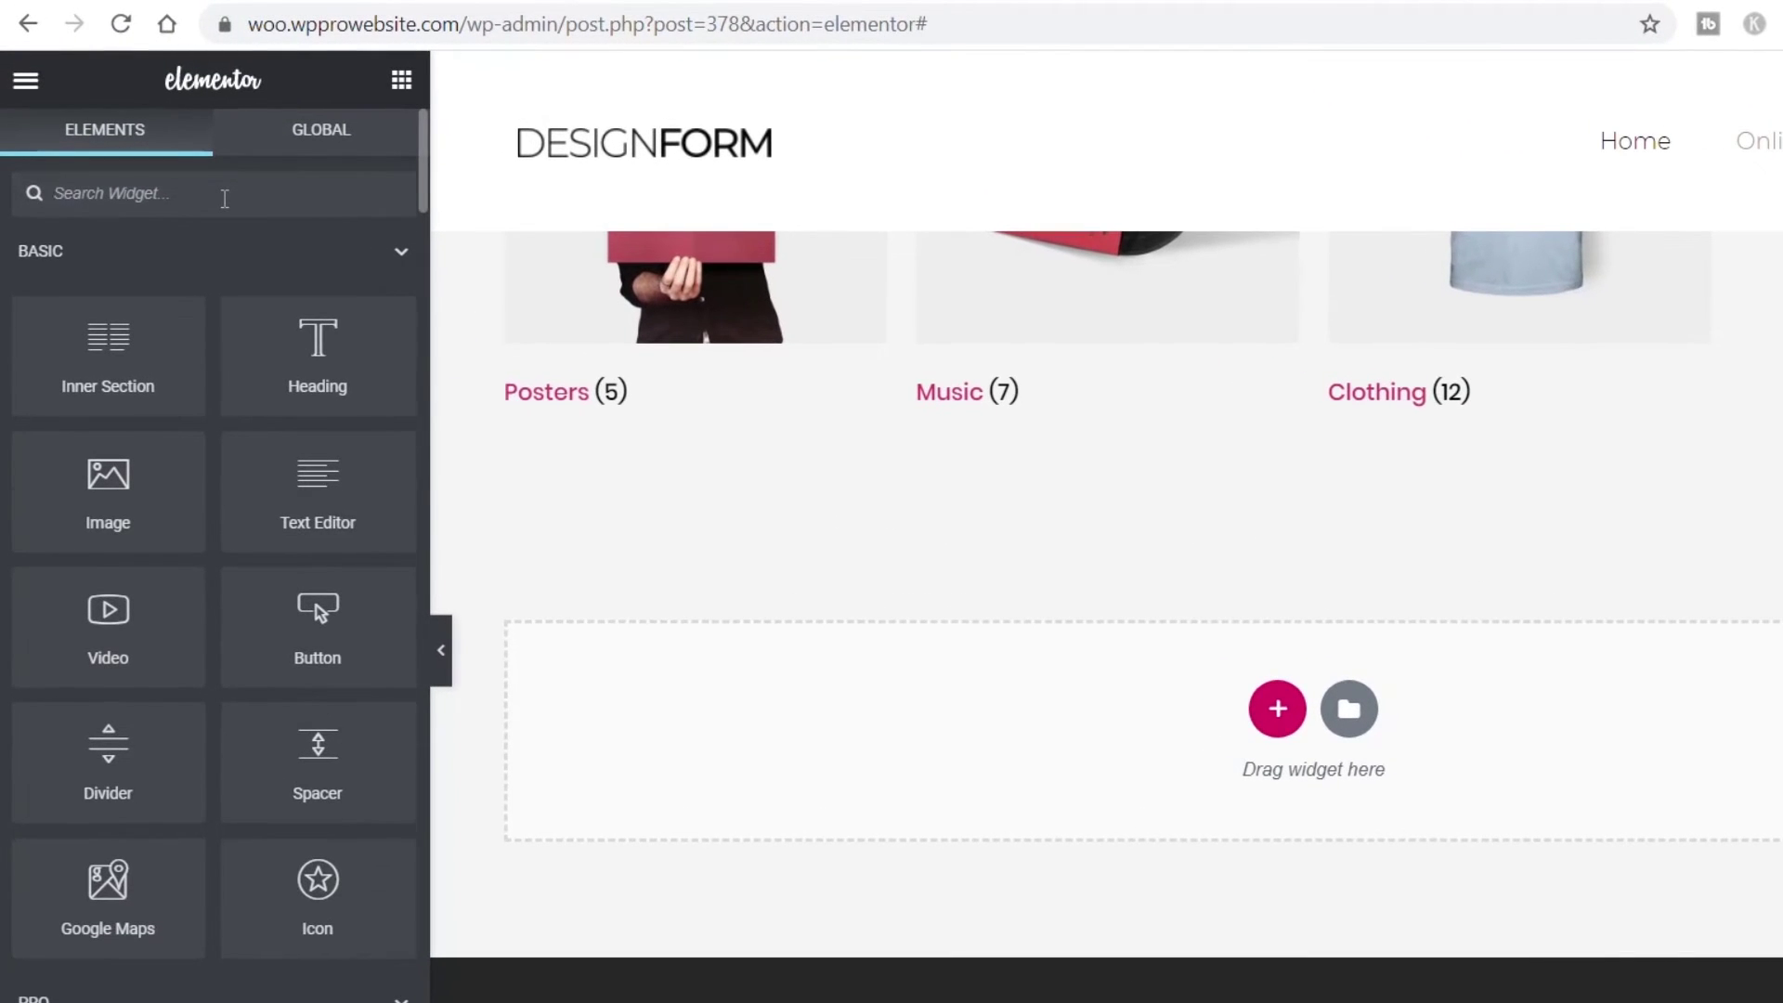
left_click(225, 198)
type("produc")
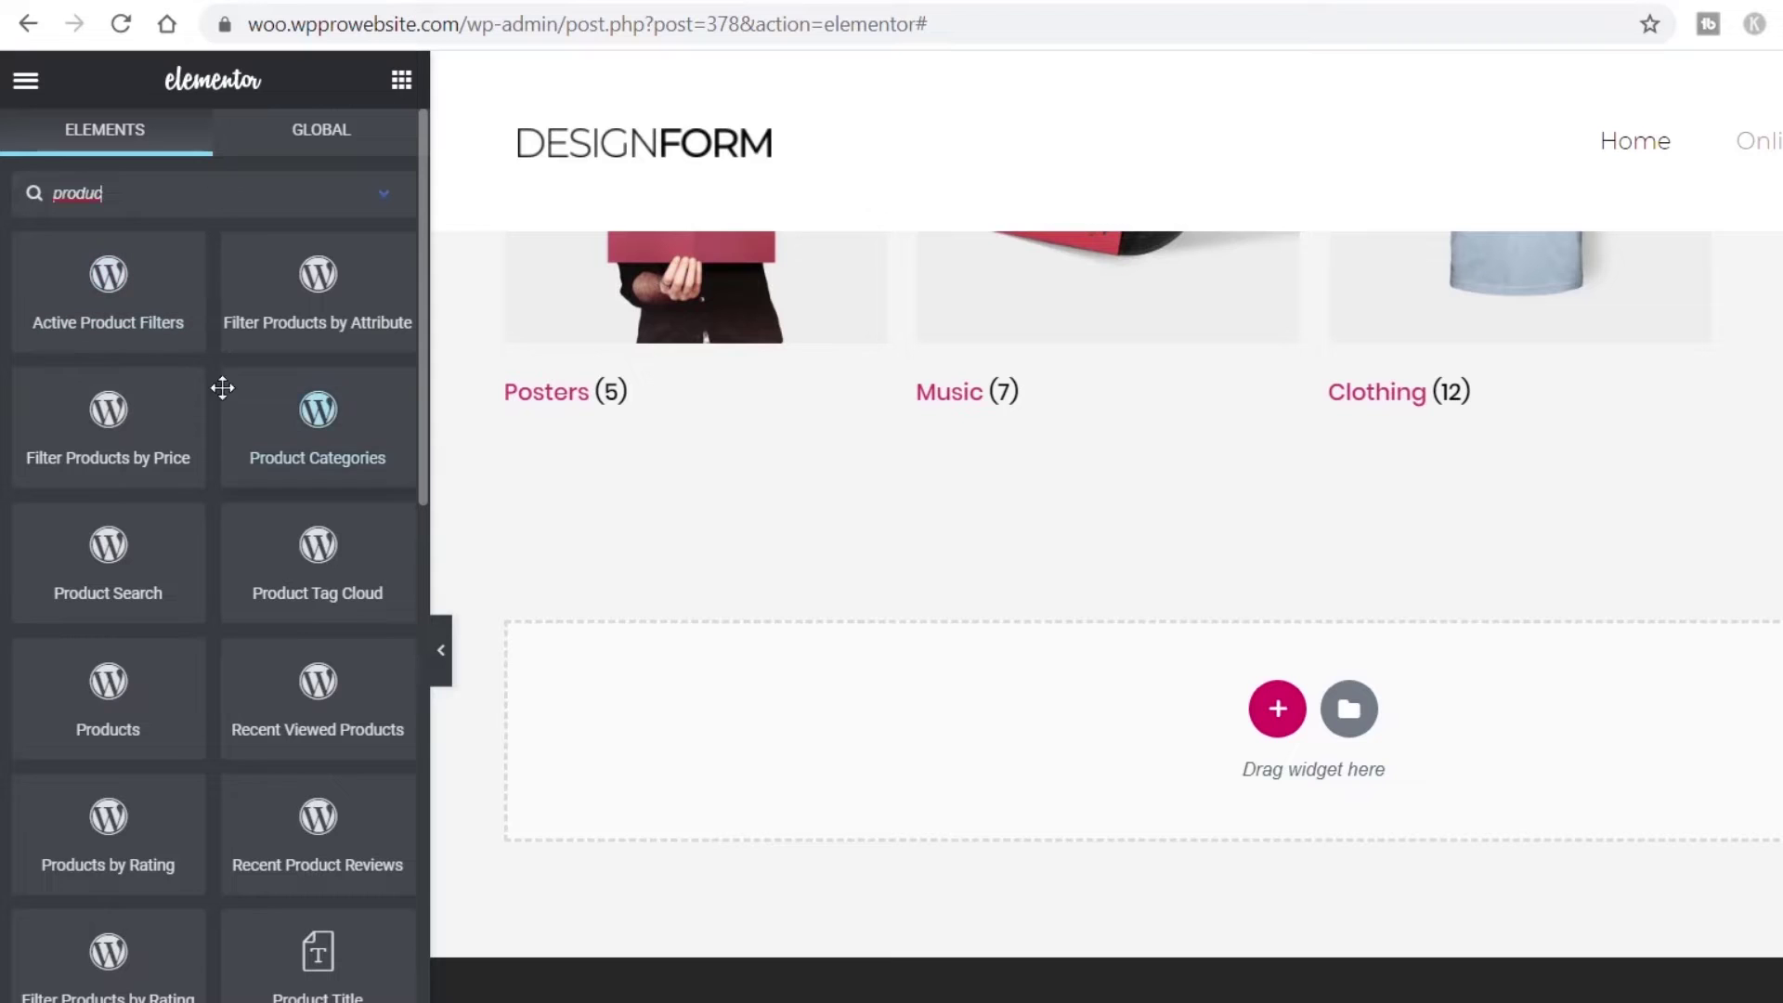
type("ts")
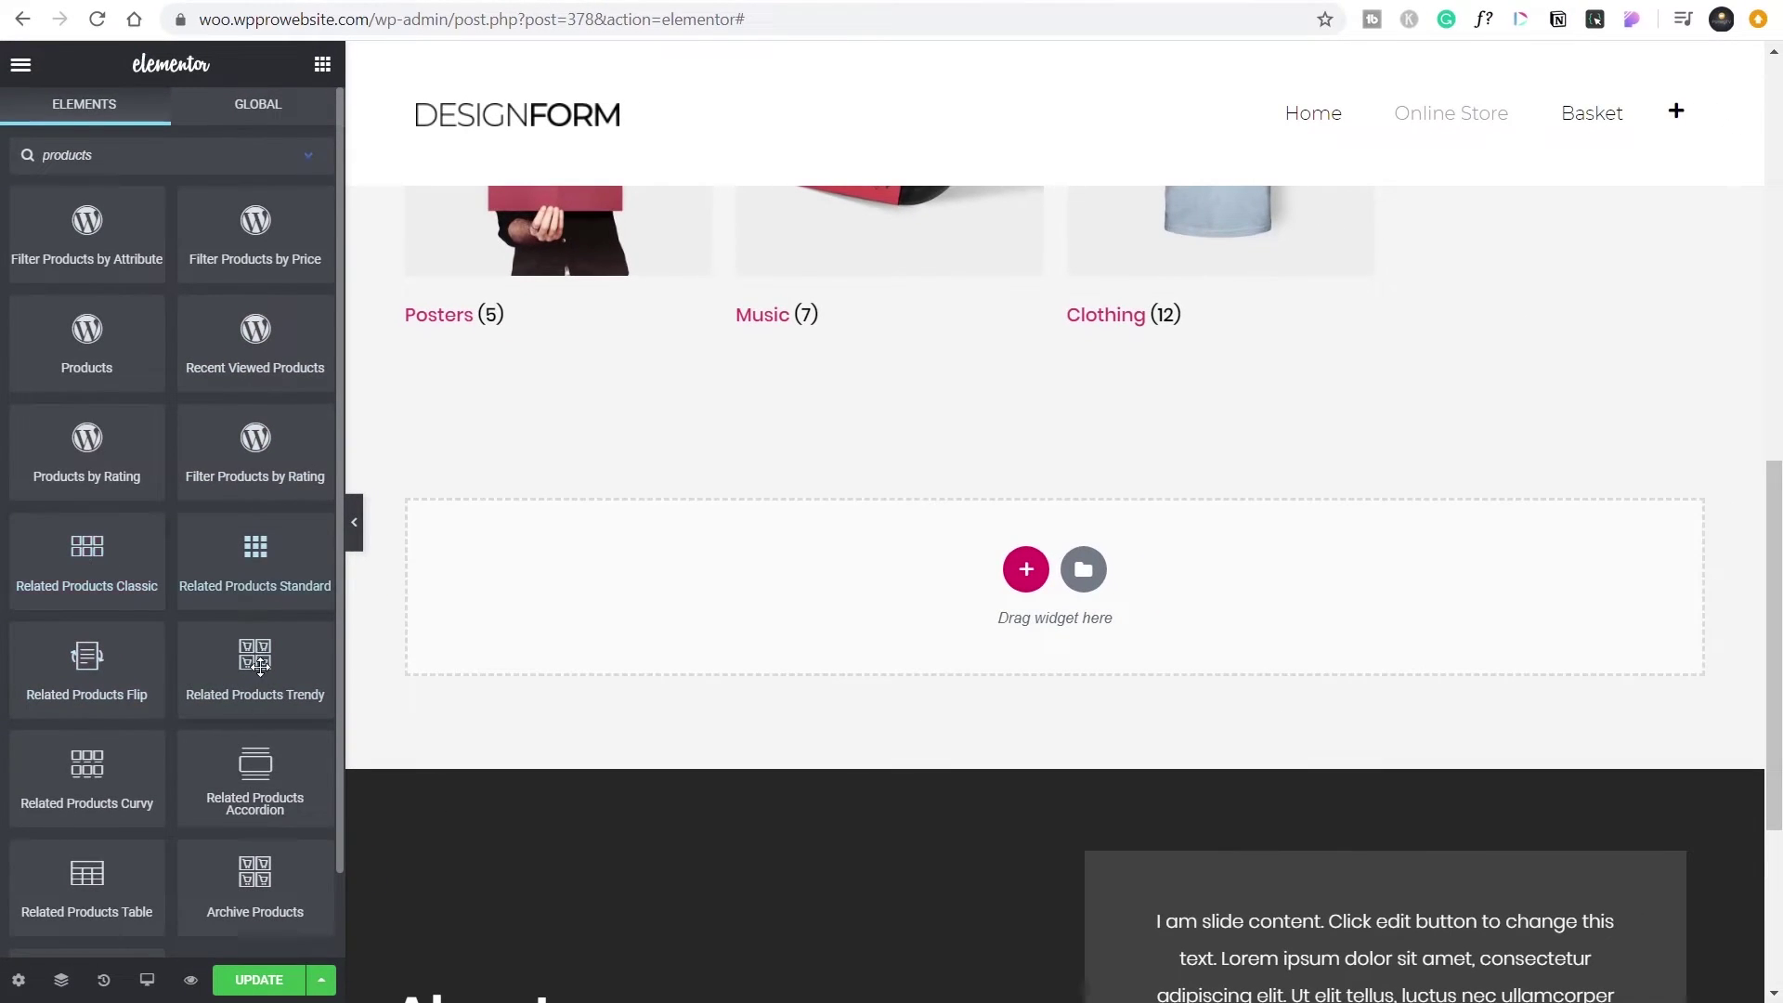
scroll(167, 650, "down", 1)
left_click_drag(121, 874, 666, 665)
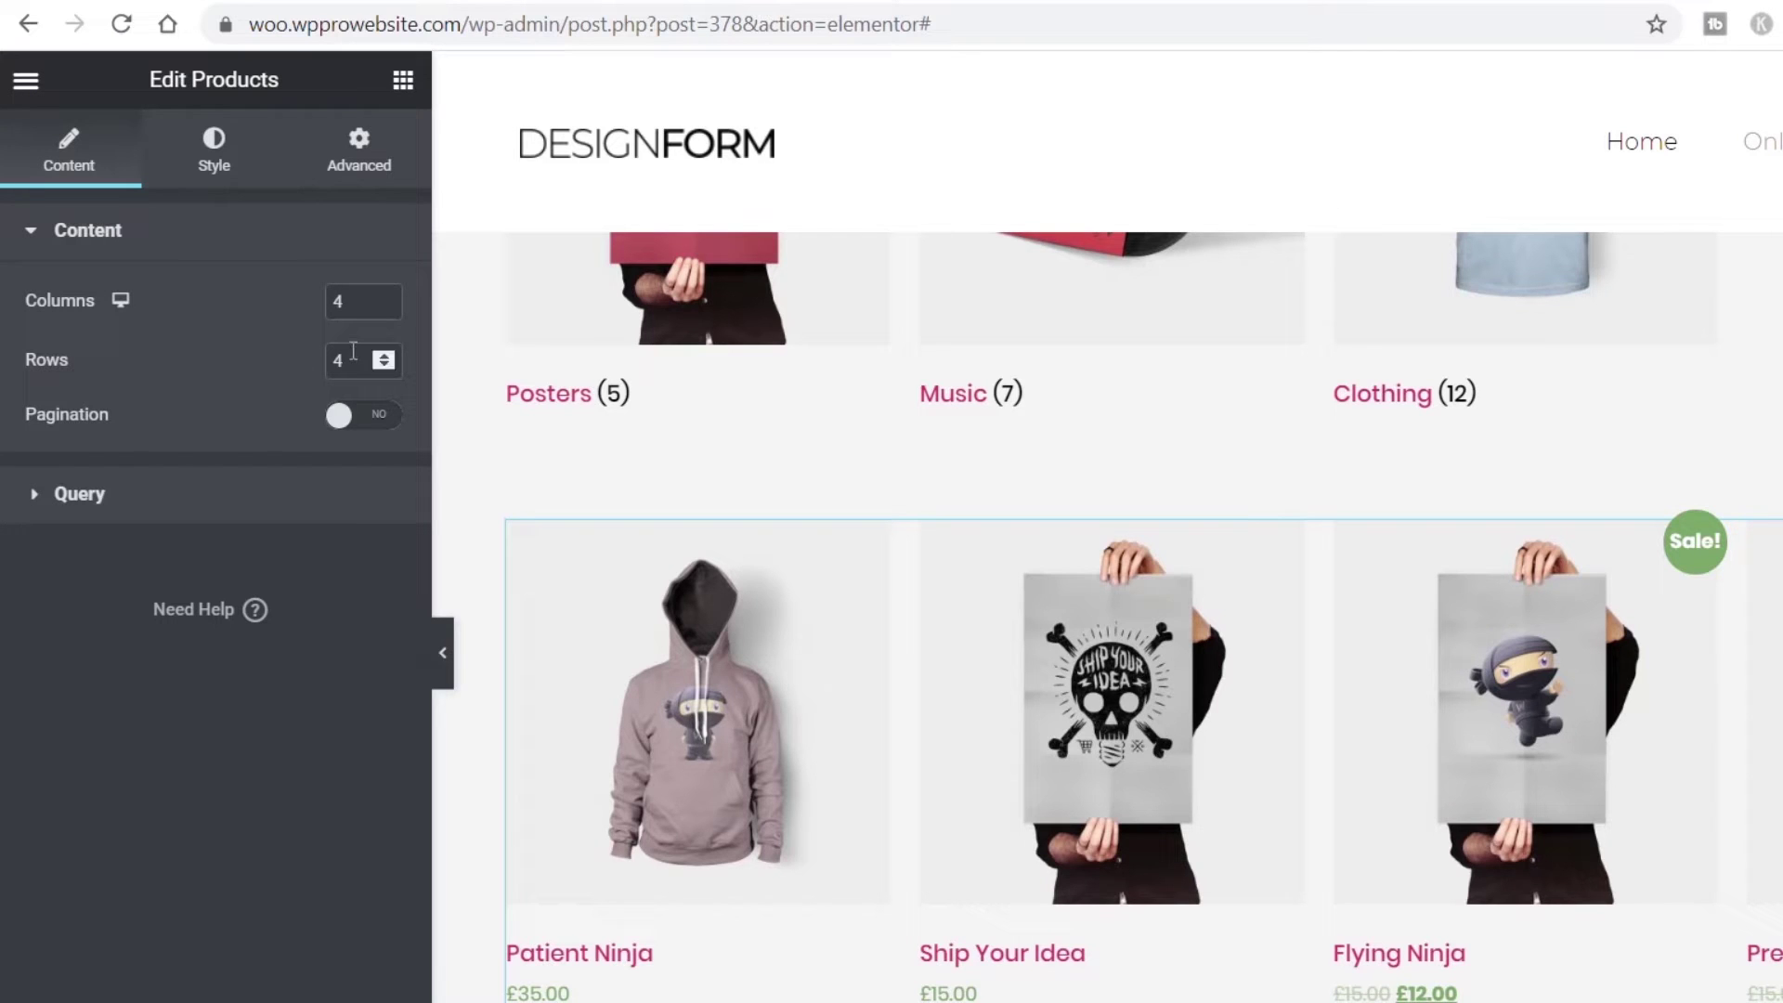
- Set the Products widget's query source to Featured
left_click(89, 497)
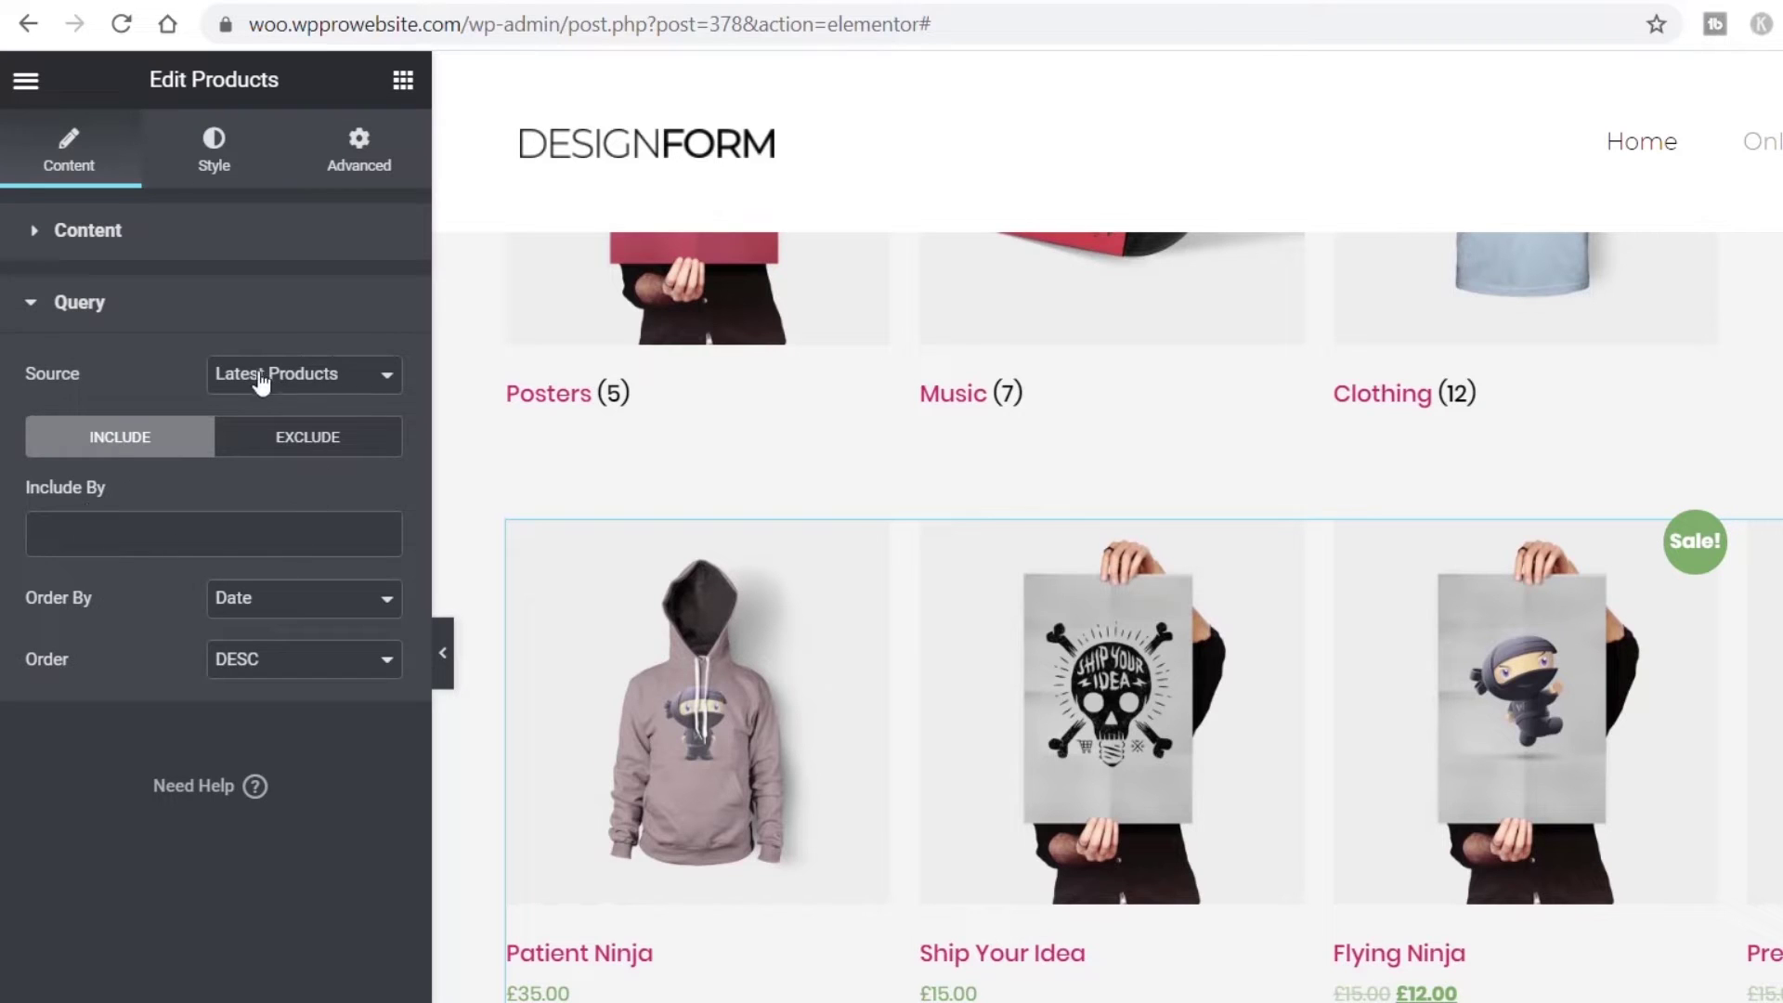
left_click(319, 385)
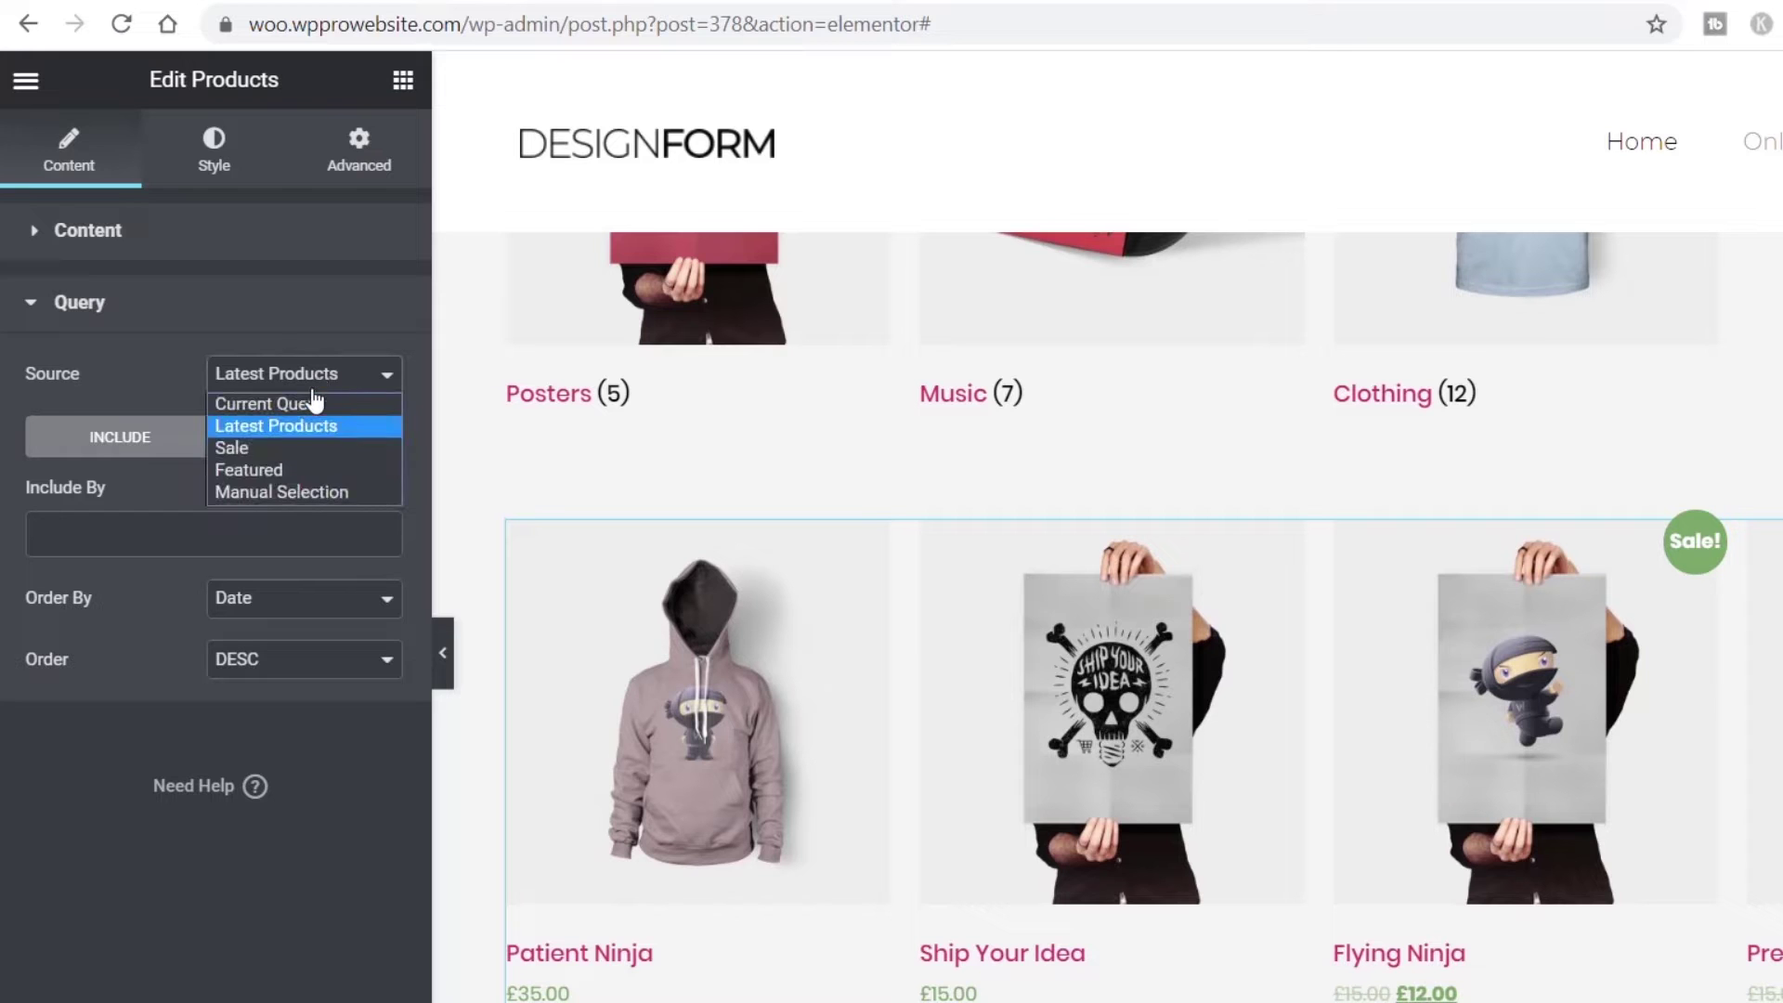
left_click(299, 472)
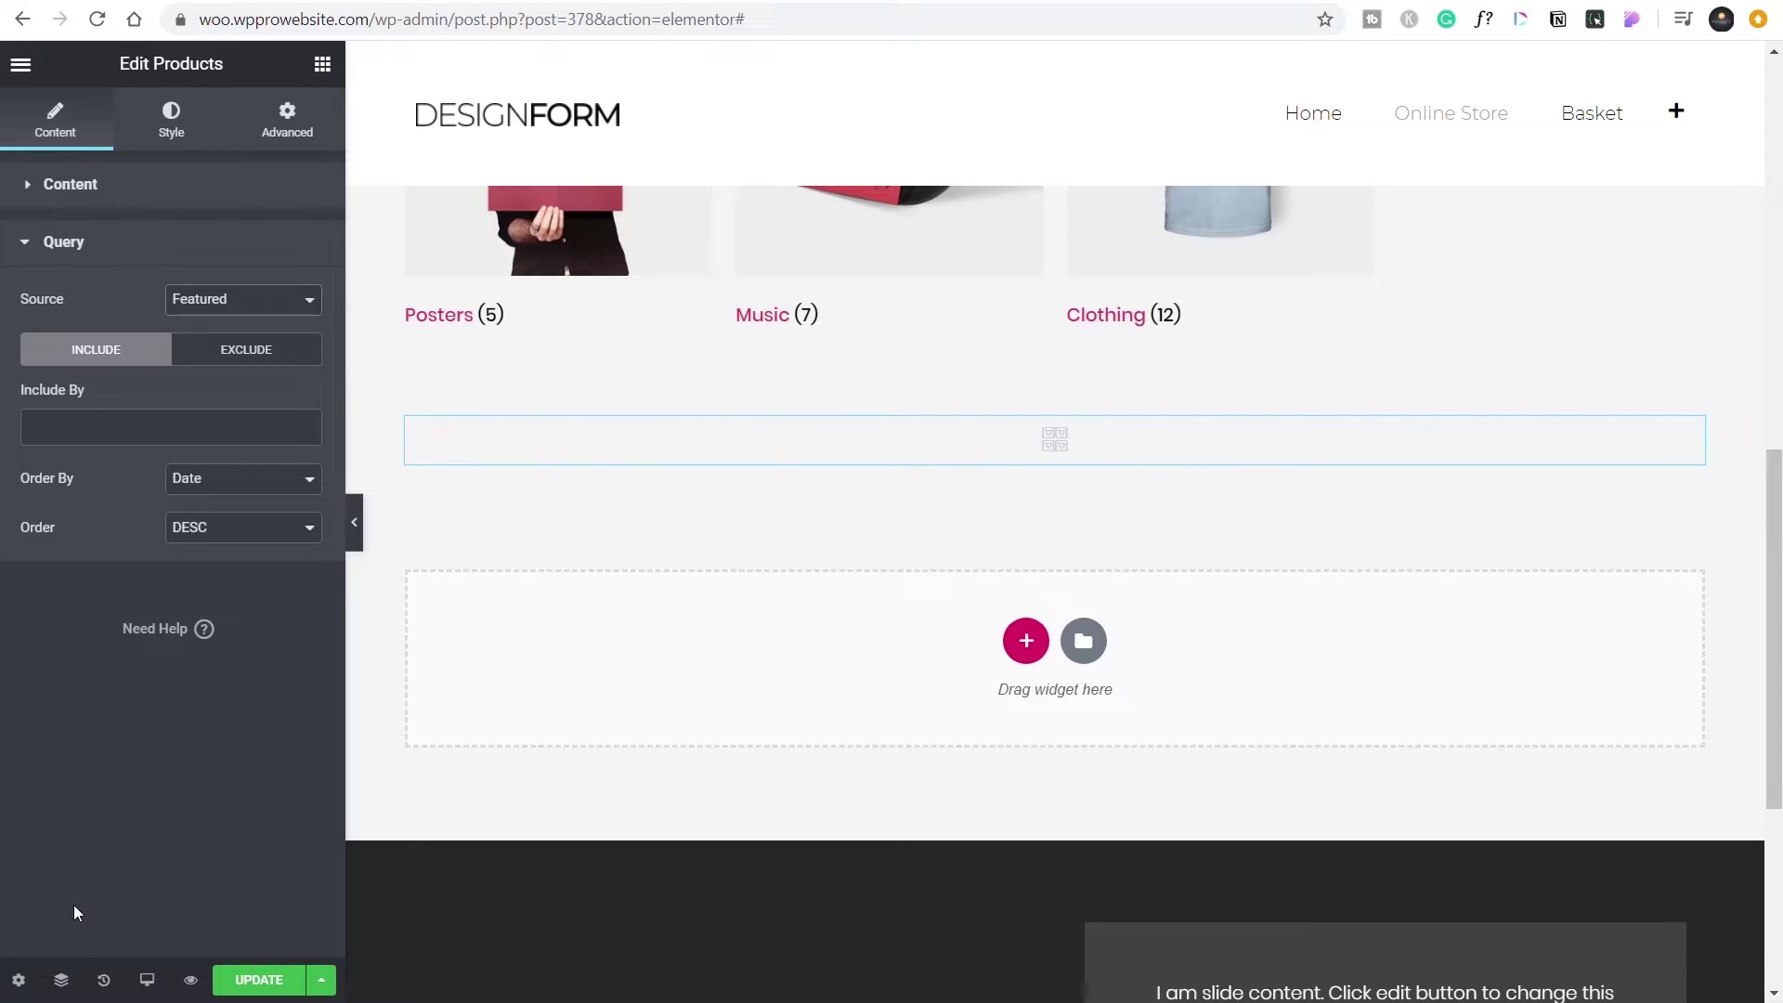
- Duplicate the Product Categories heading, move the copy above the products widget, and change its title to "Featured Categories"
scroll(818, 855, "up", 5)
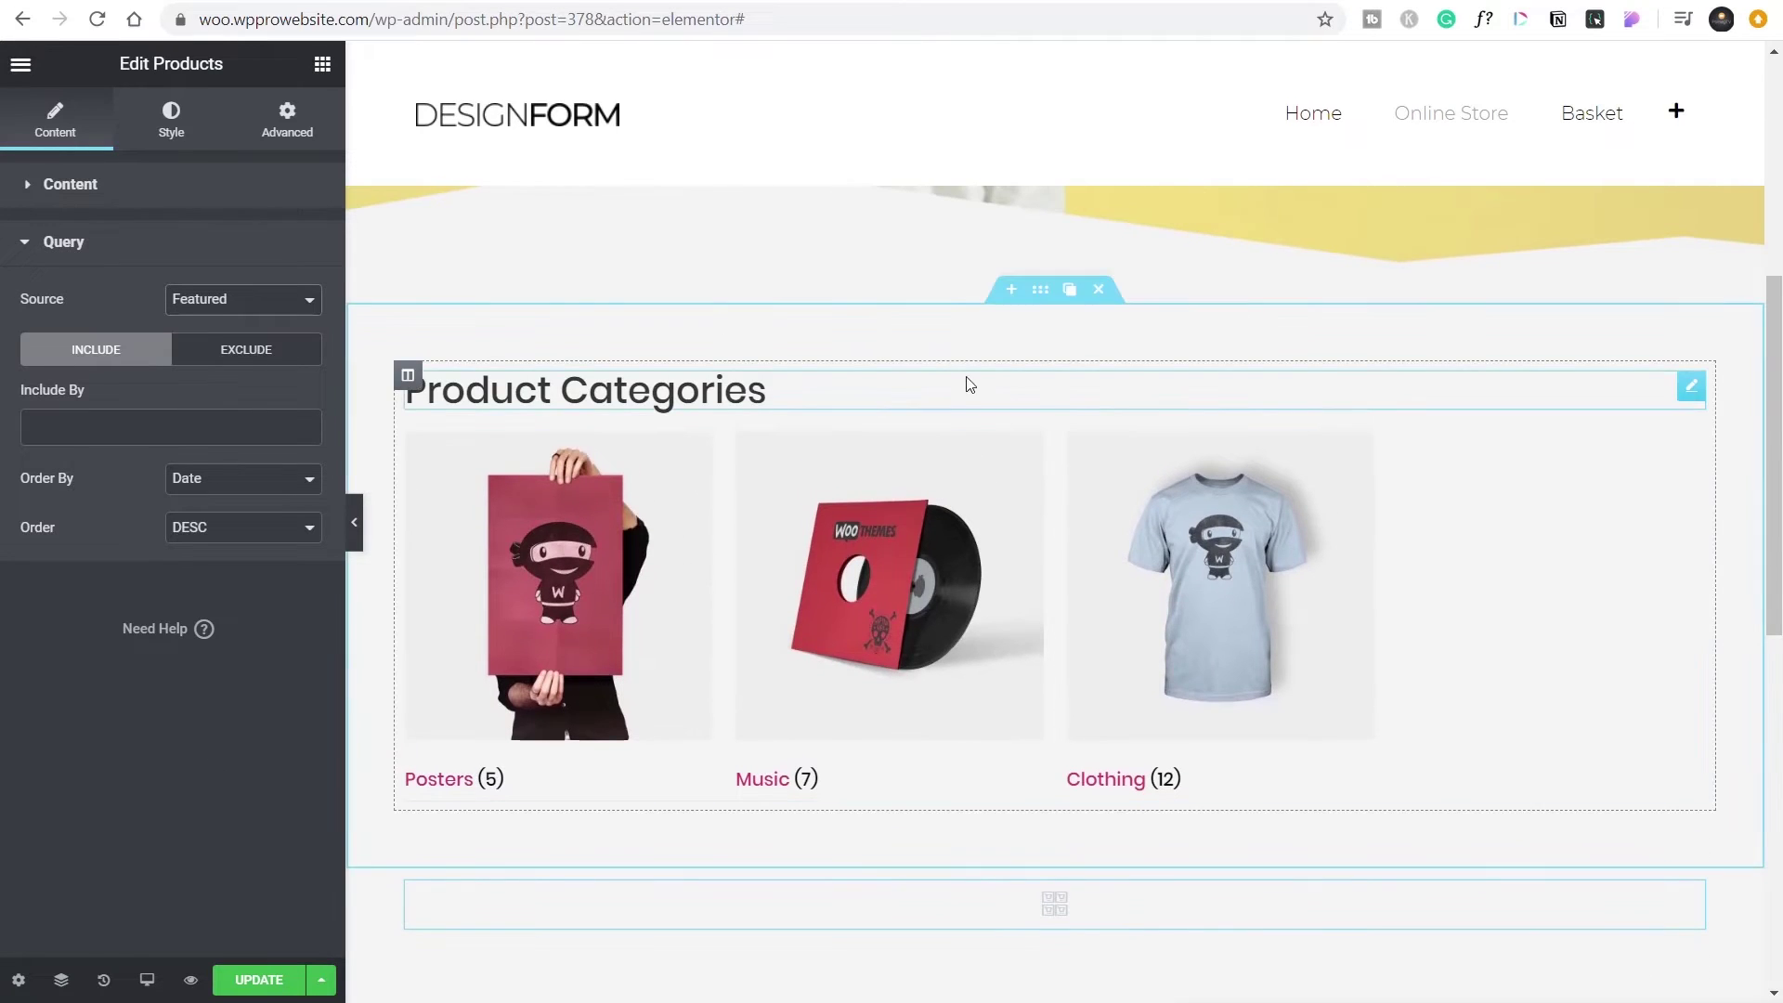
left_click(1663, 389)
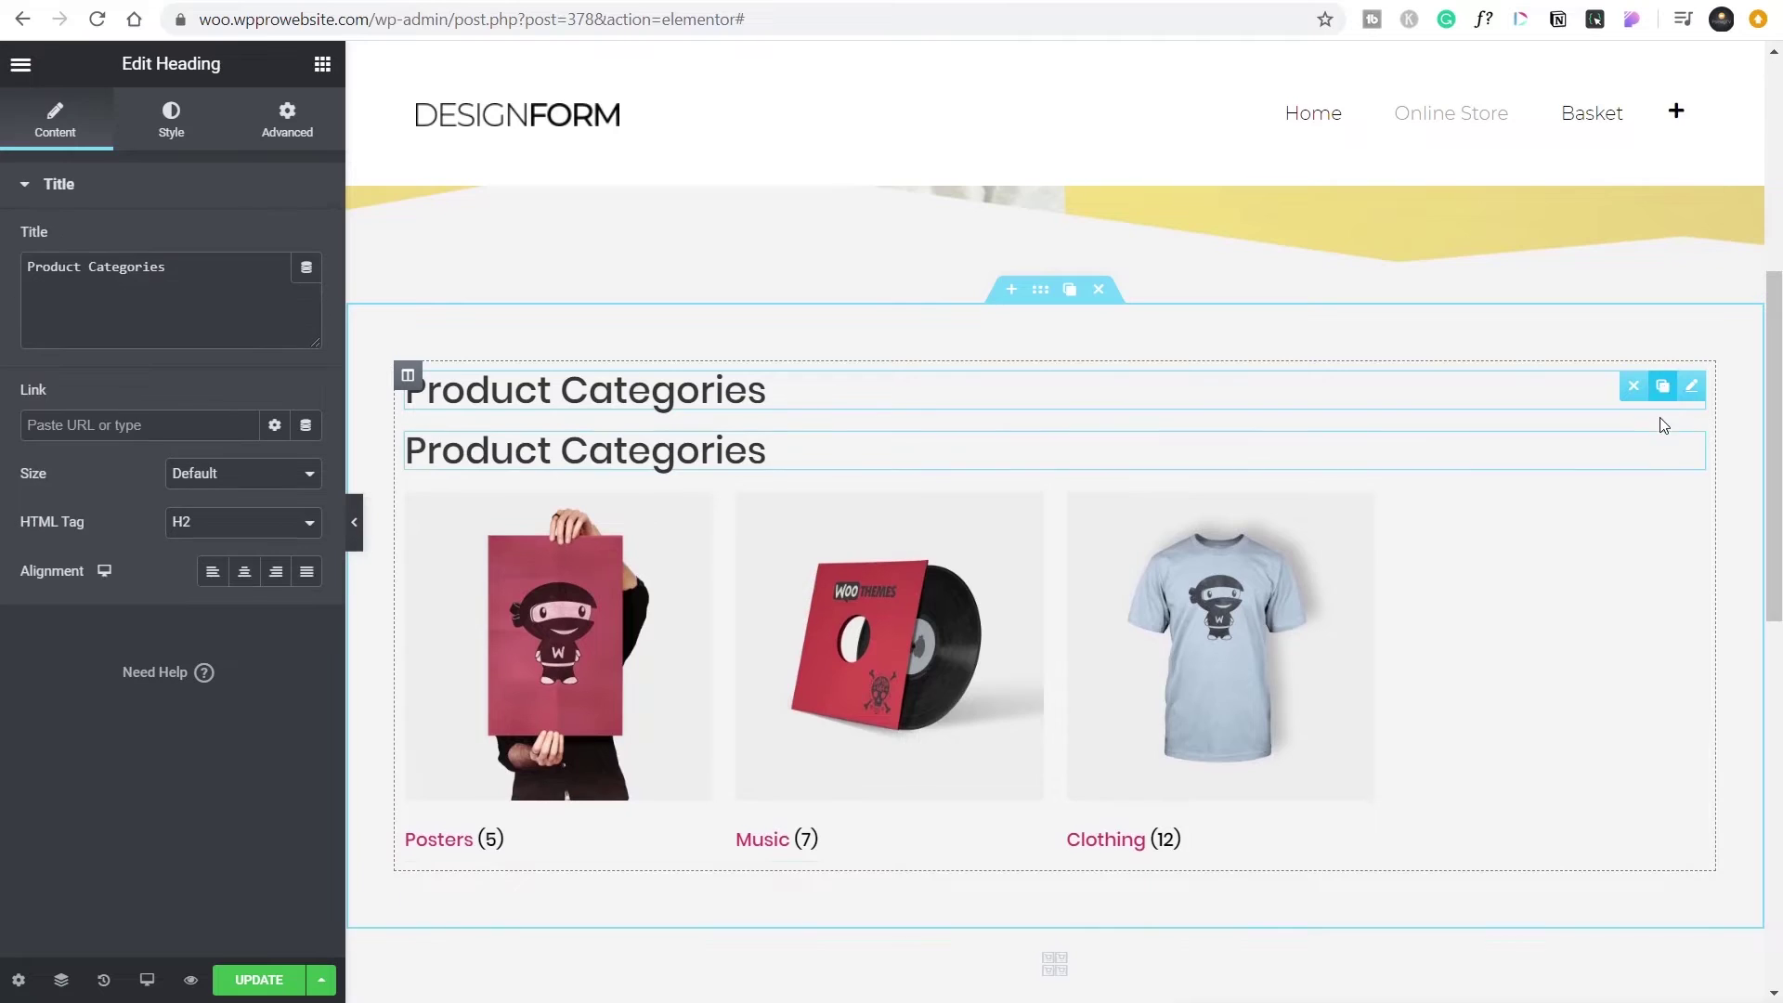
scroll(1660, 418, "down", 3)
left_click_drag(1692, 218, 1072, 870)
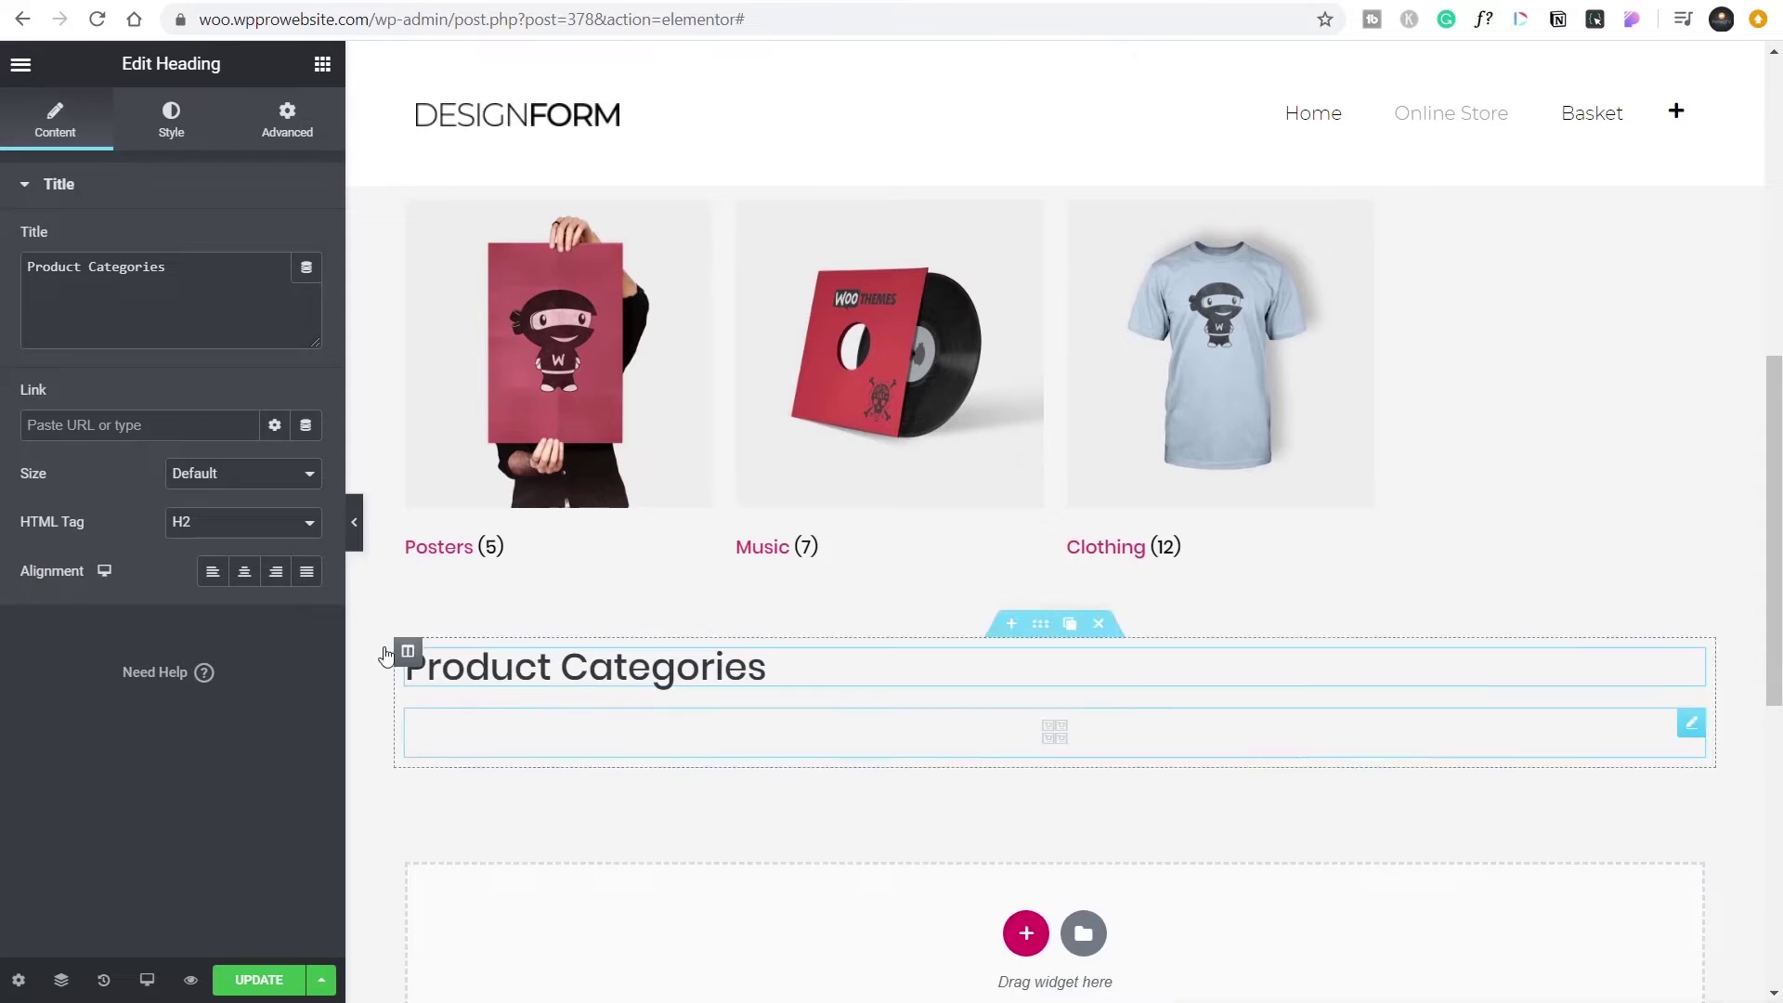
double_click(83, 270)
type("Featured")
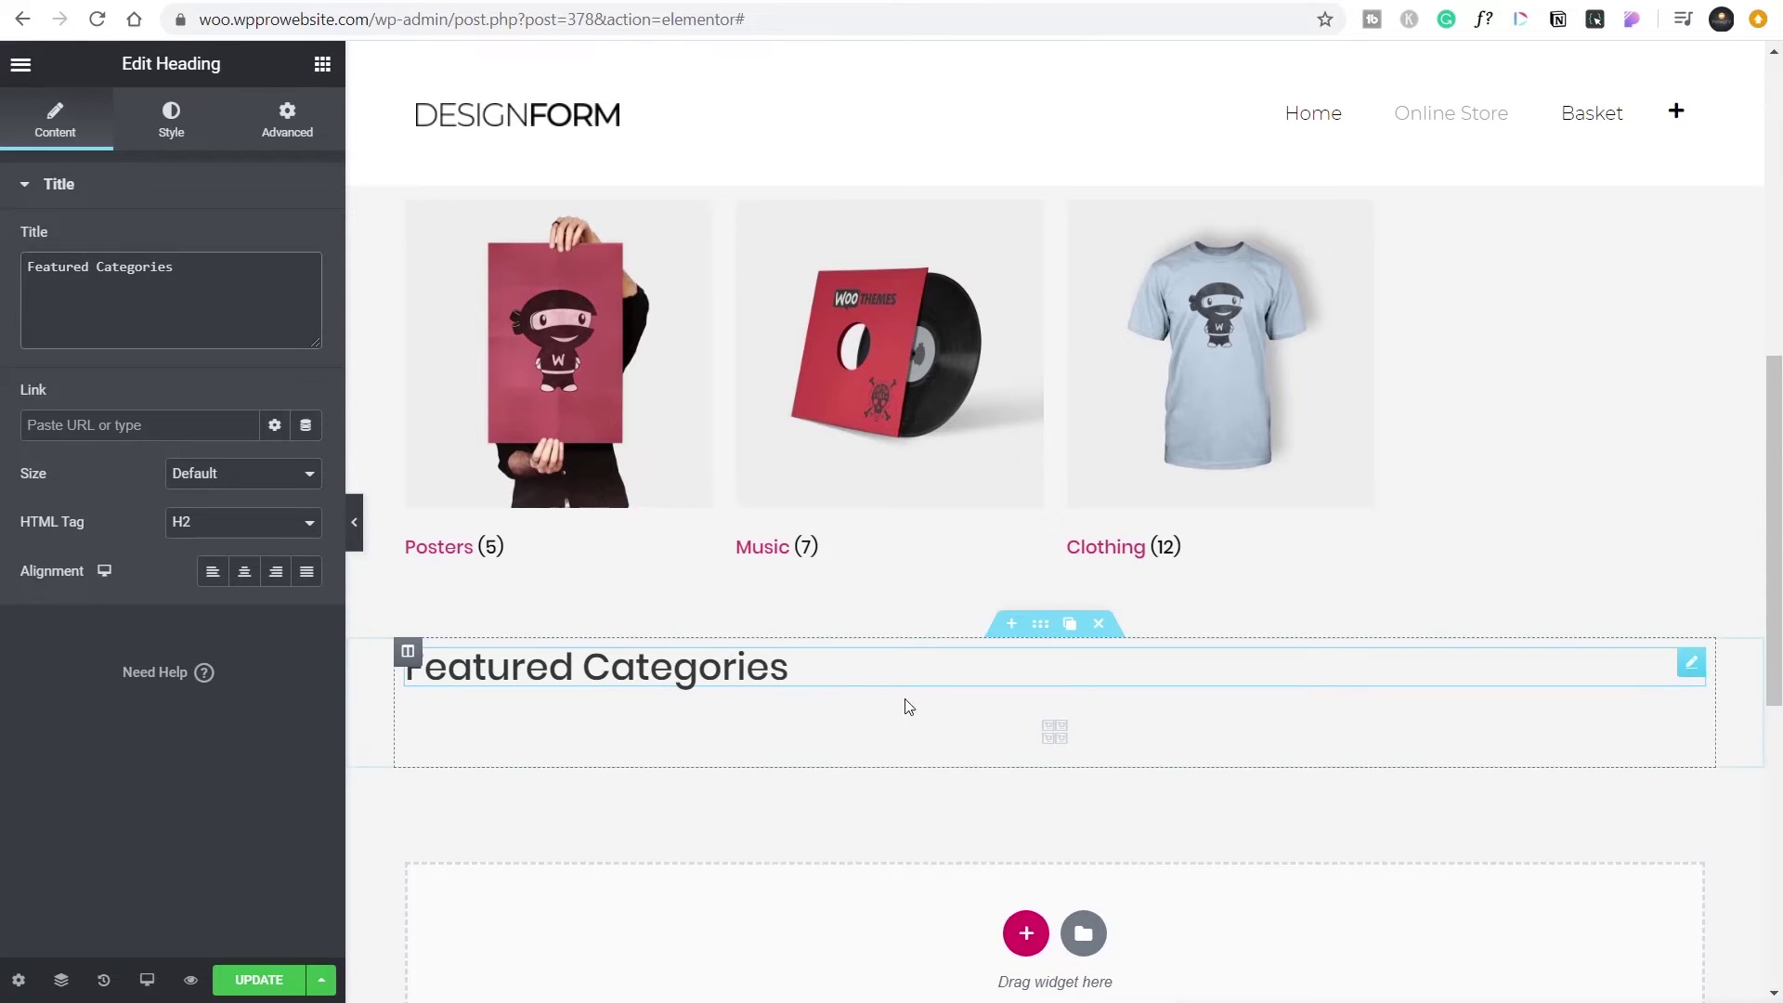
- Set the featured products section's top and bottom padding to 50 px
left_click(1041, 625)
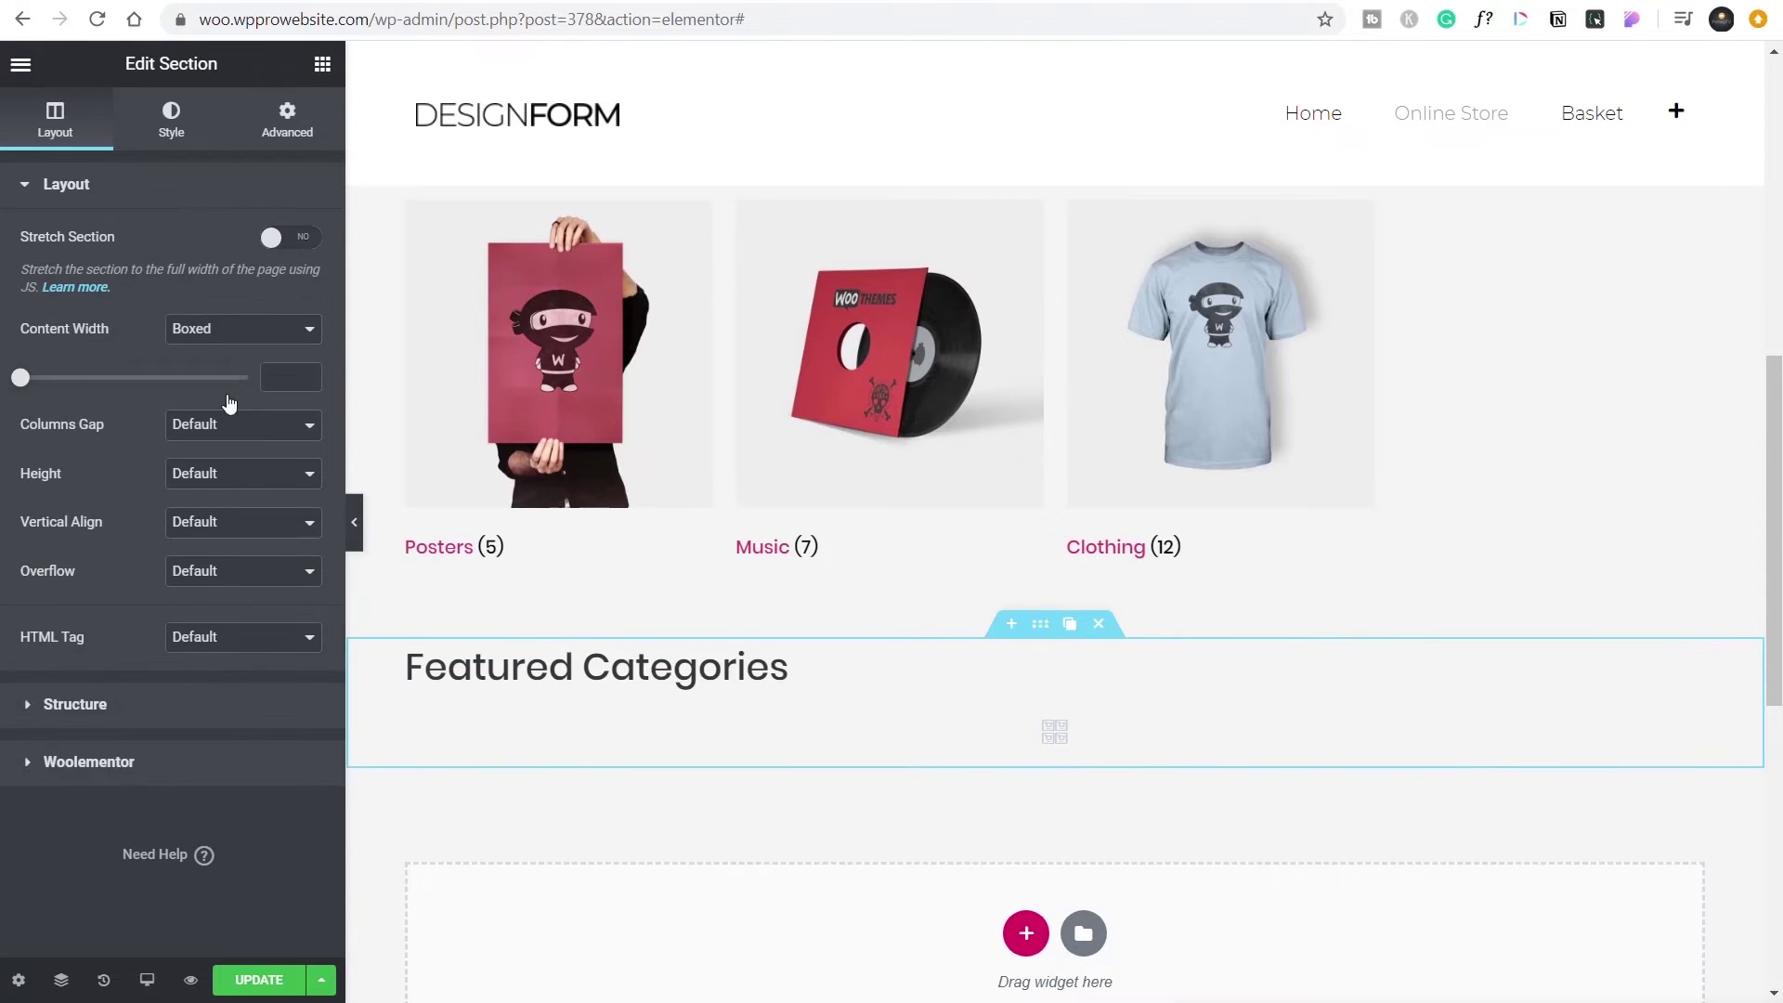
left_click(261, 121)
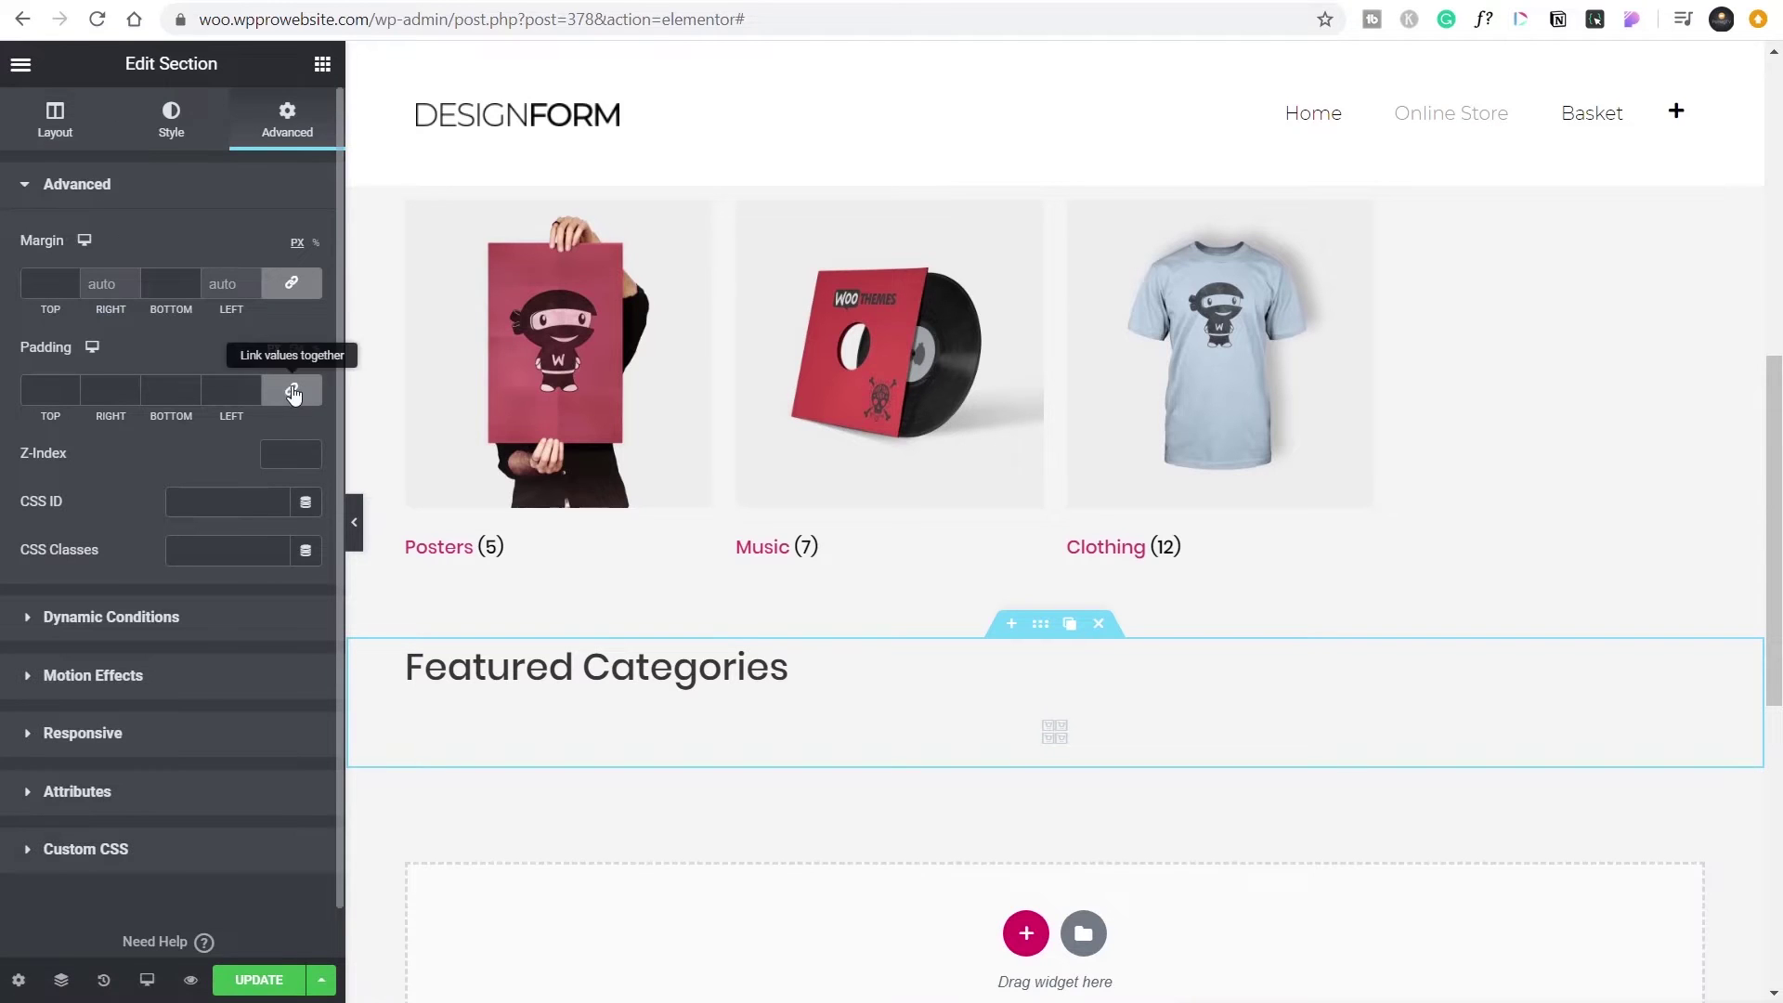
type("50")
left_click(156, 390)
type("5")
- Give the featured products section a classic background in white (#FFFFFF) and update the page
left_click(164, 127)
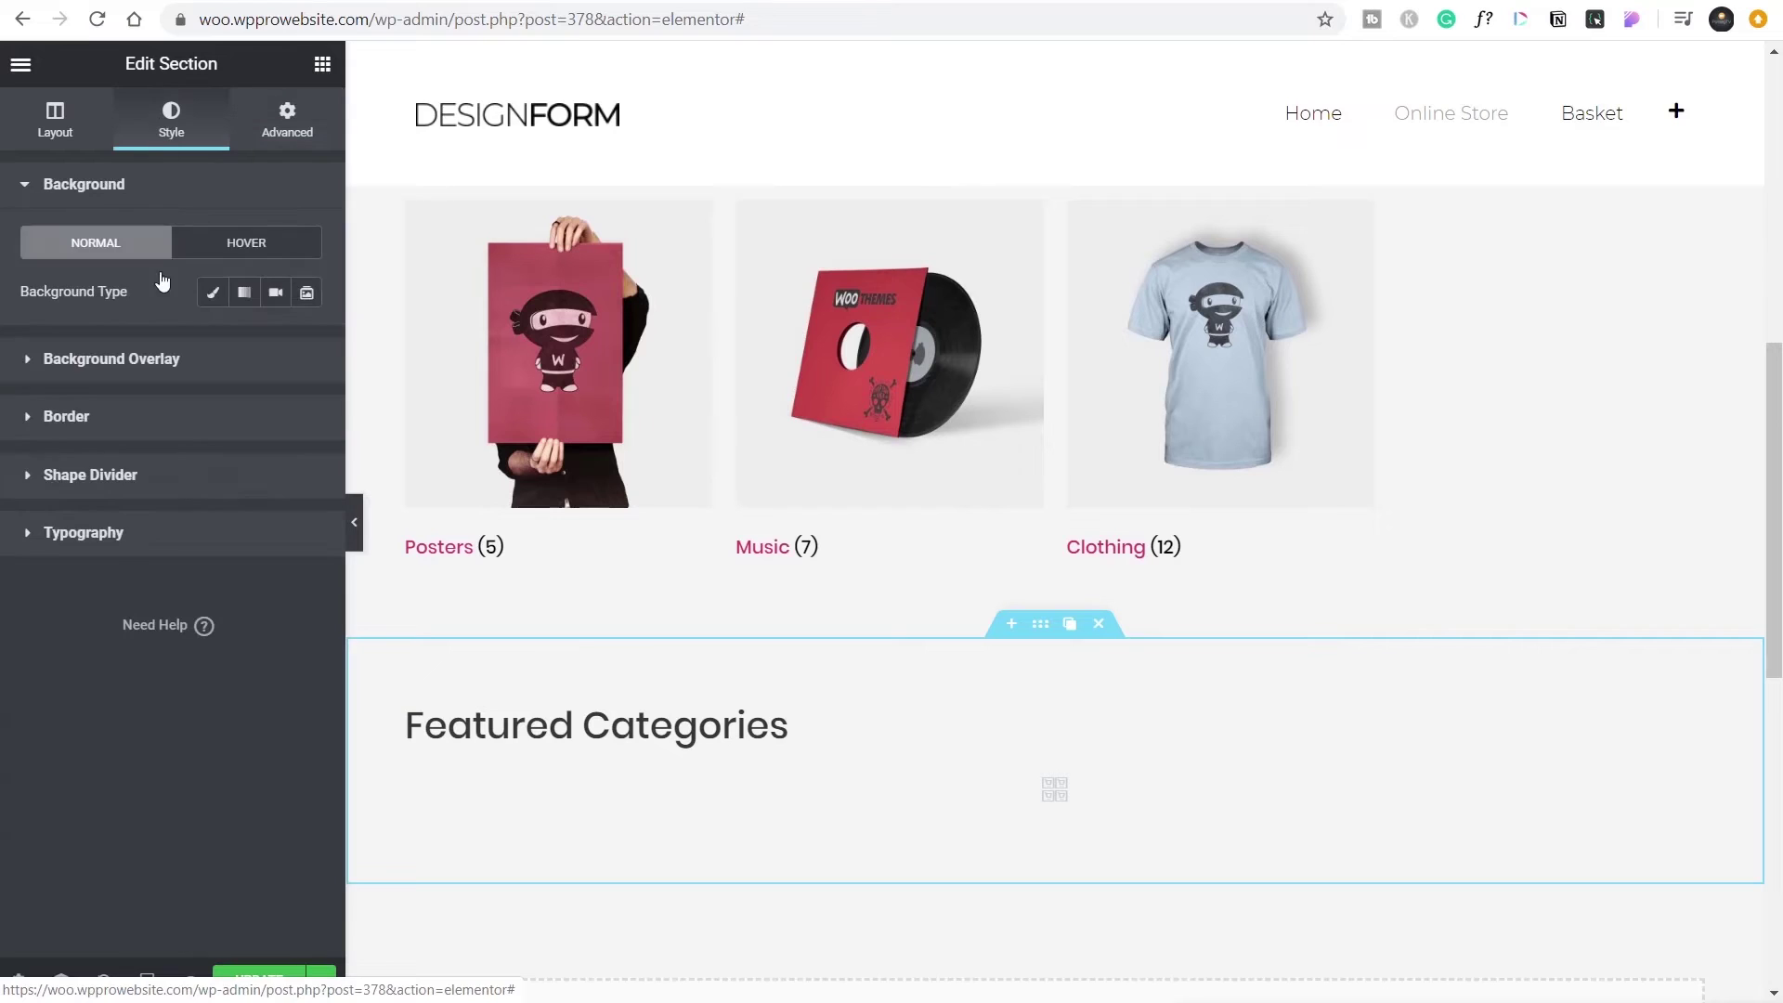
left_click(213, 292)
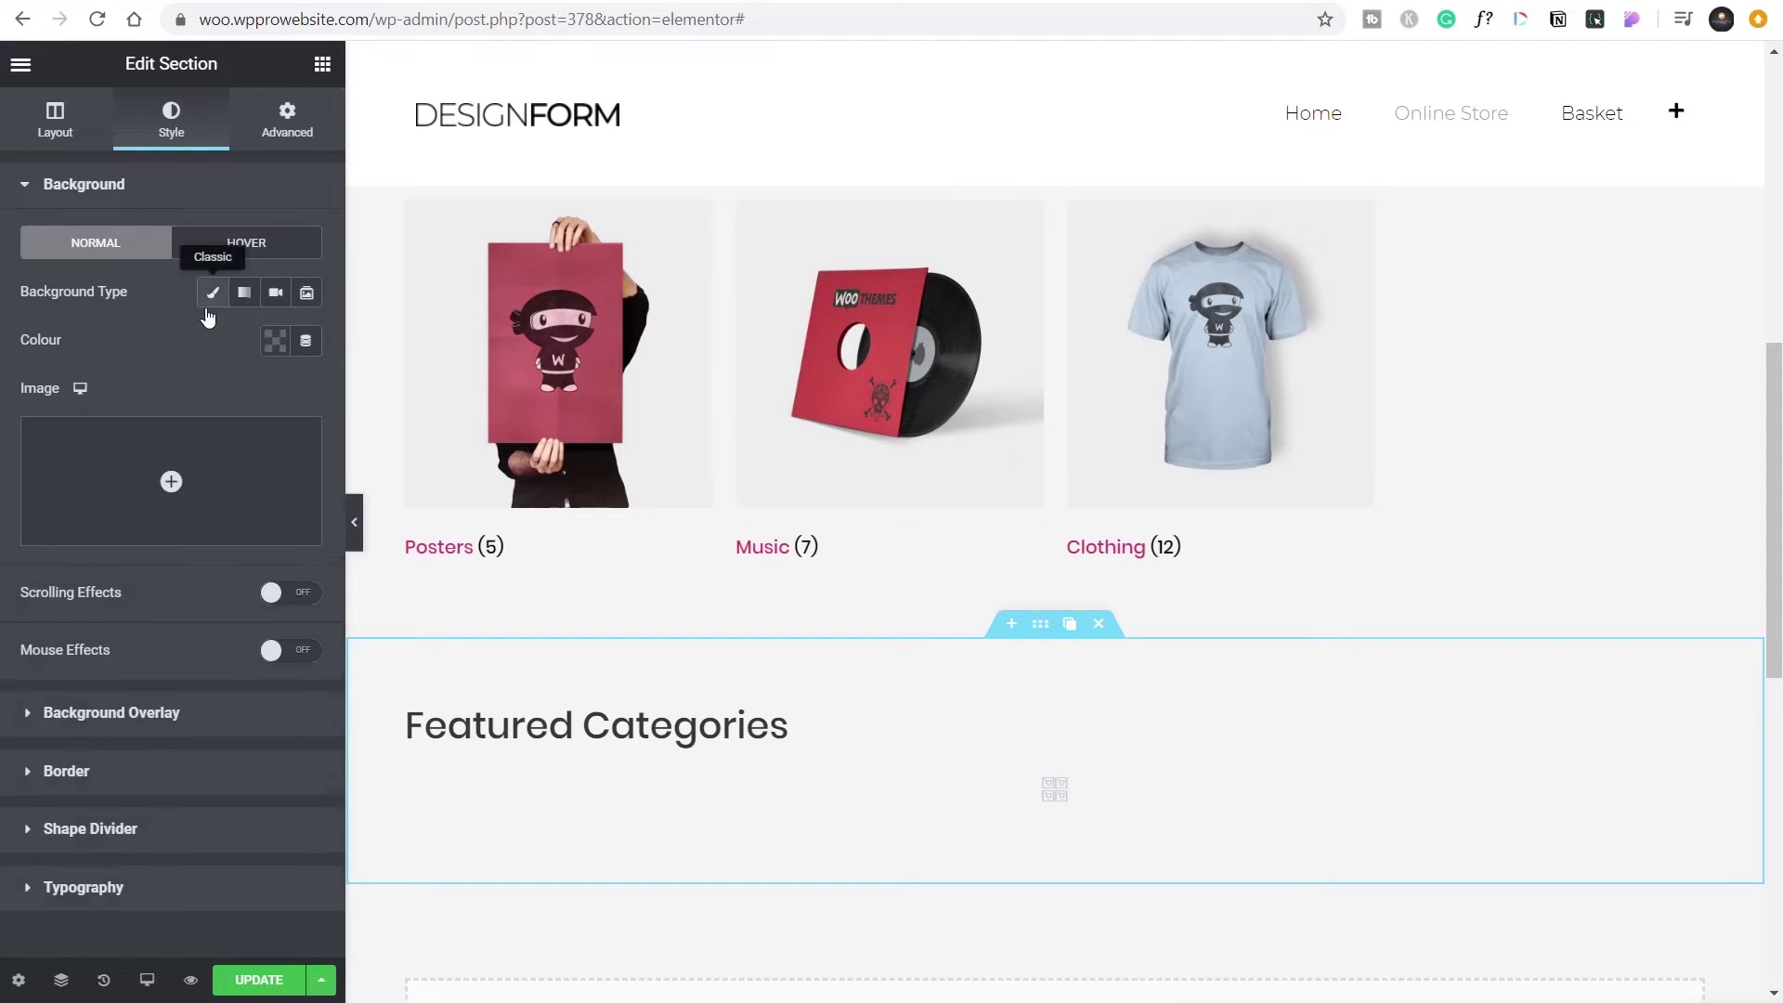
left_click(275, 341)
left_click(377, 397)
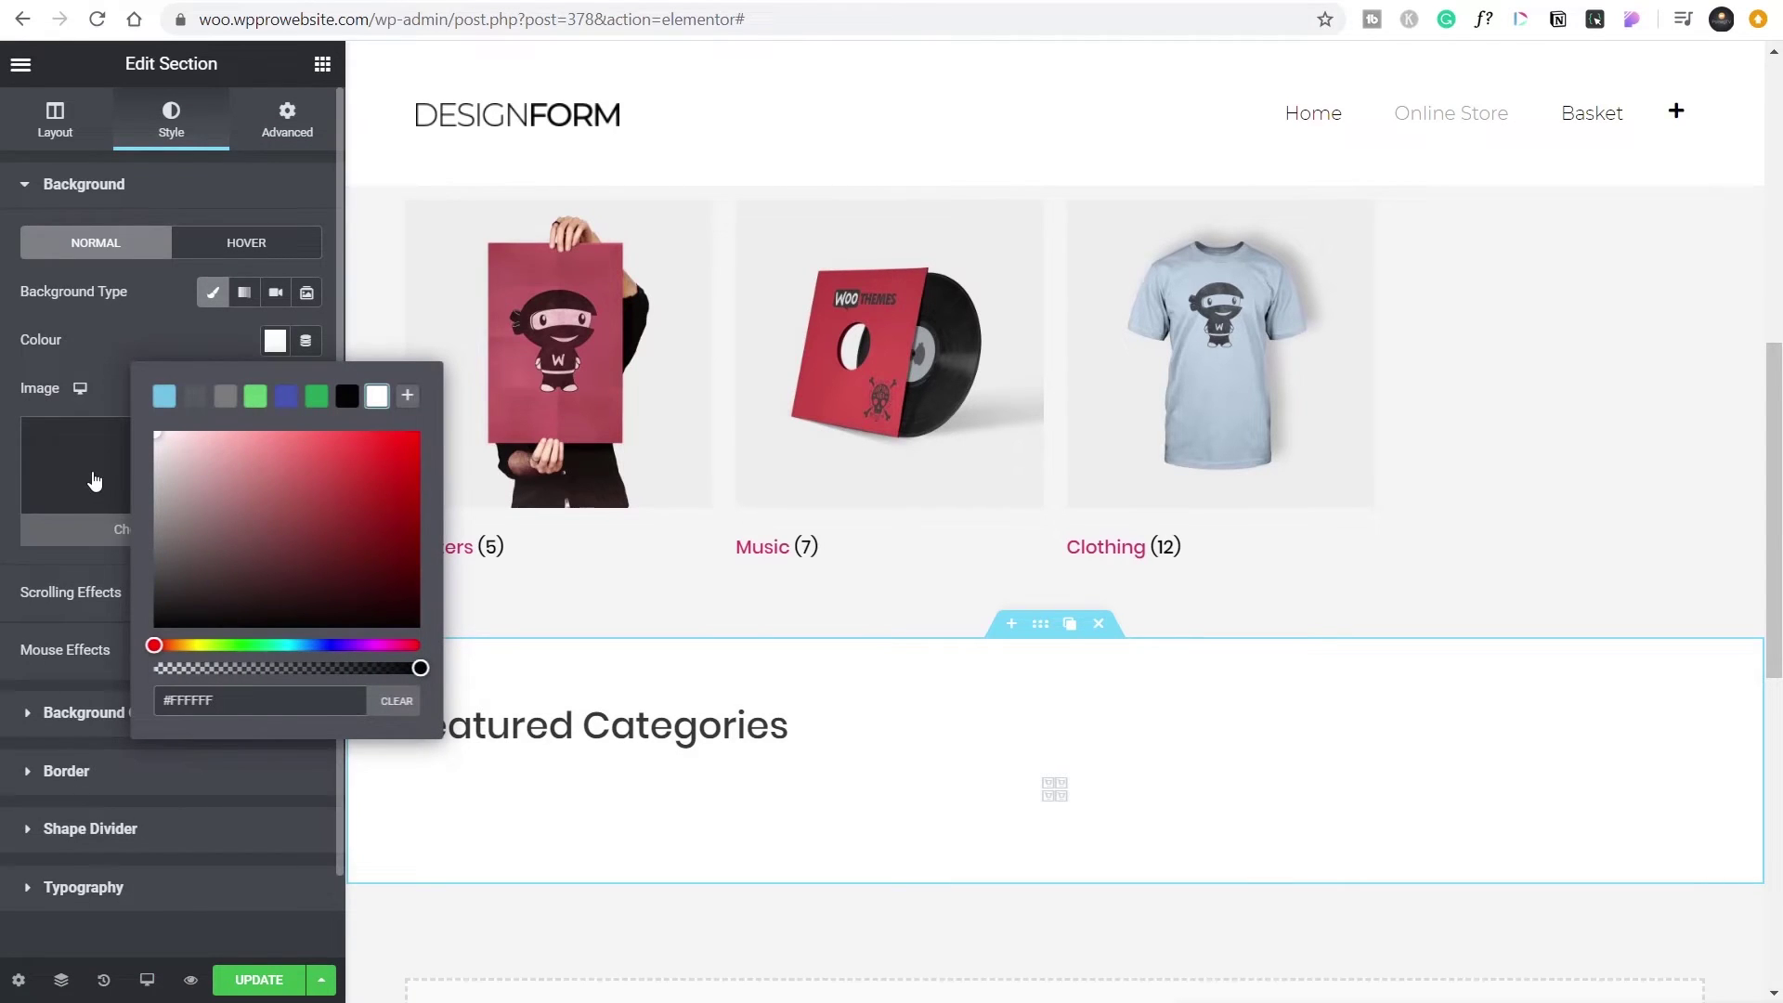
left_click(260, 983)
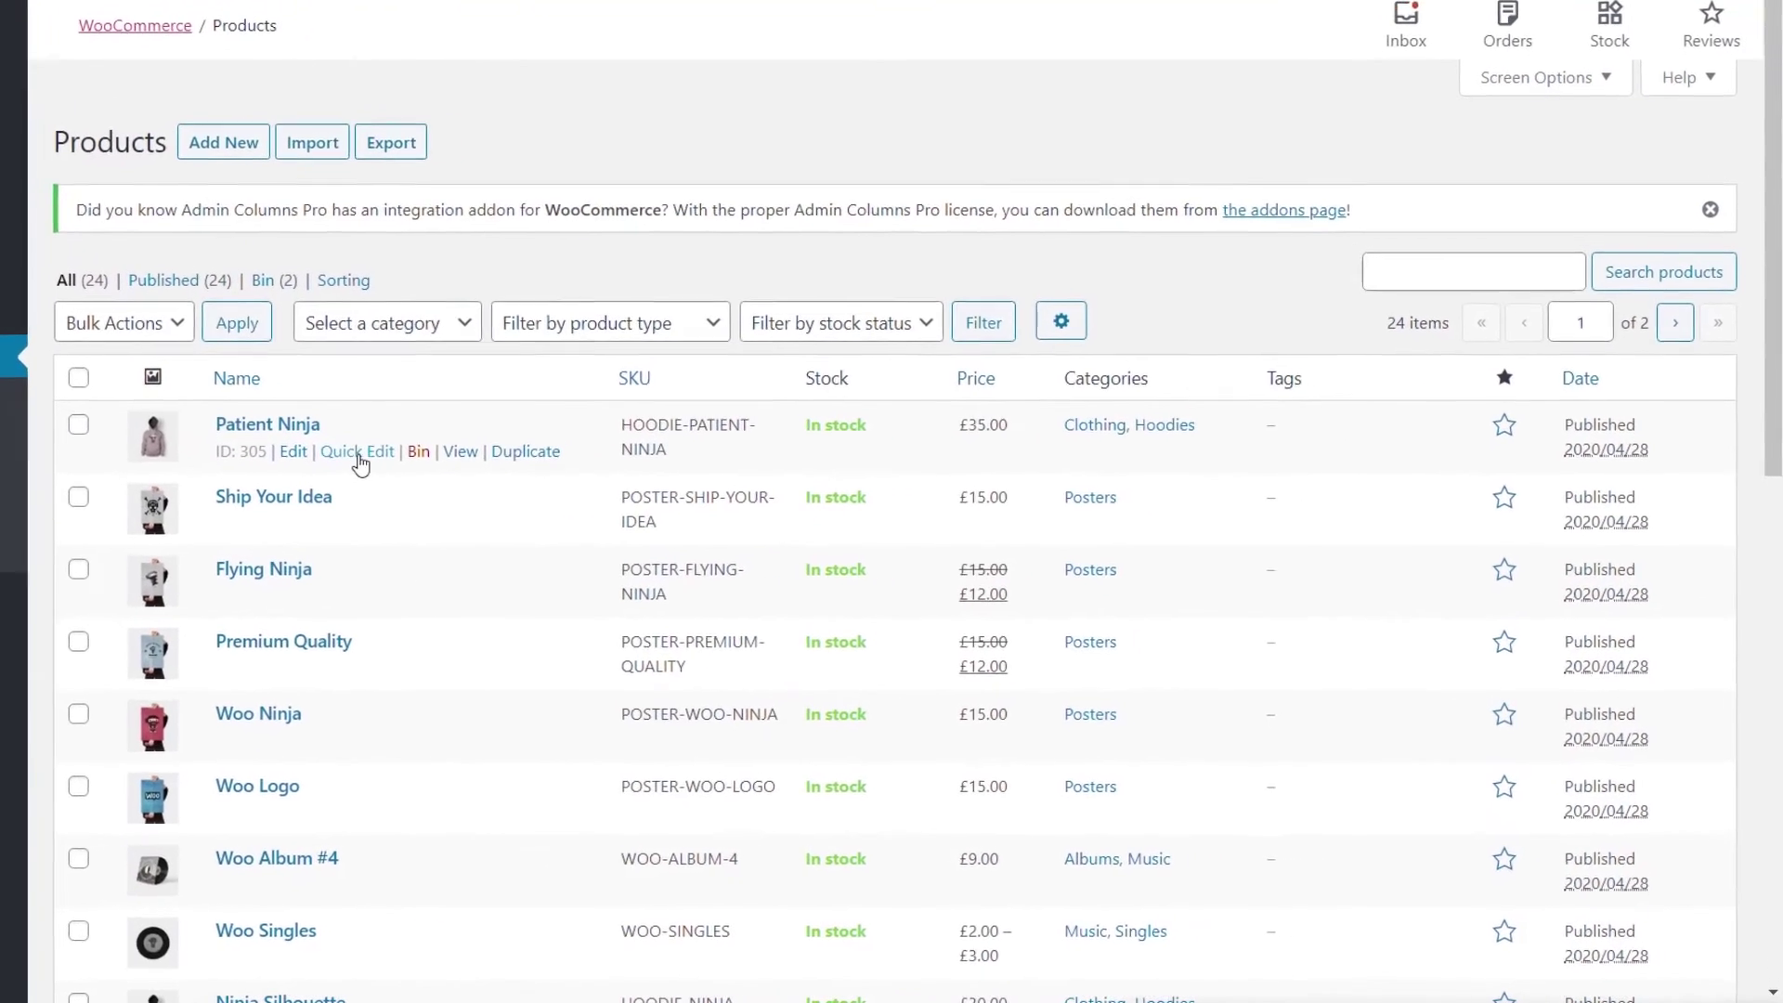
- Mark the Patient Ninja product as Featured through Quick Edit in the WooCommerce products list and update it
left_click(483, 500)
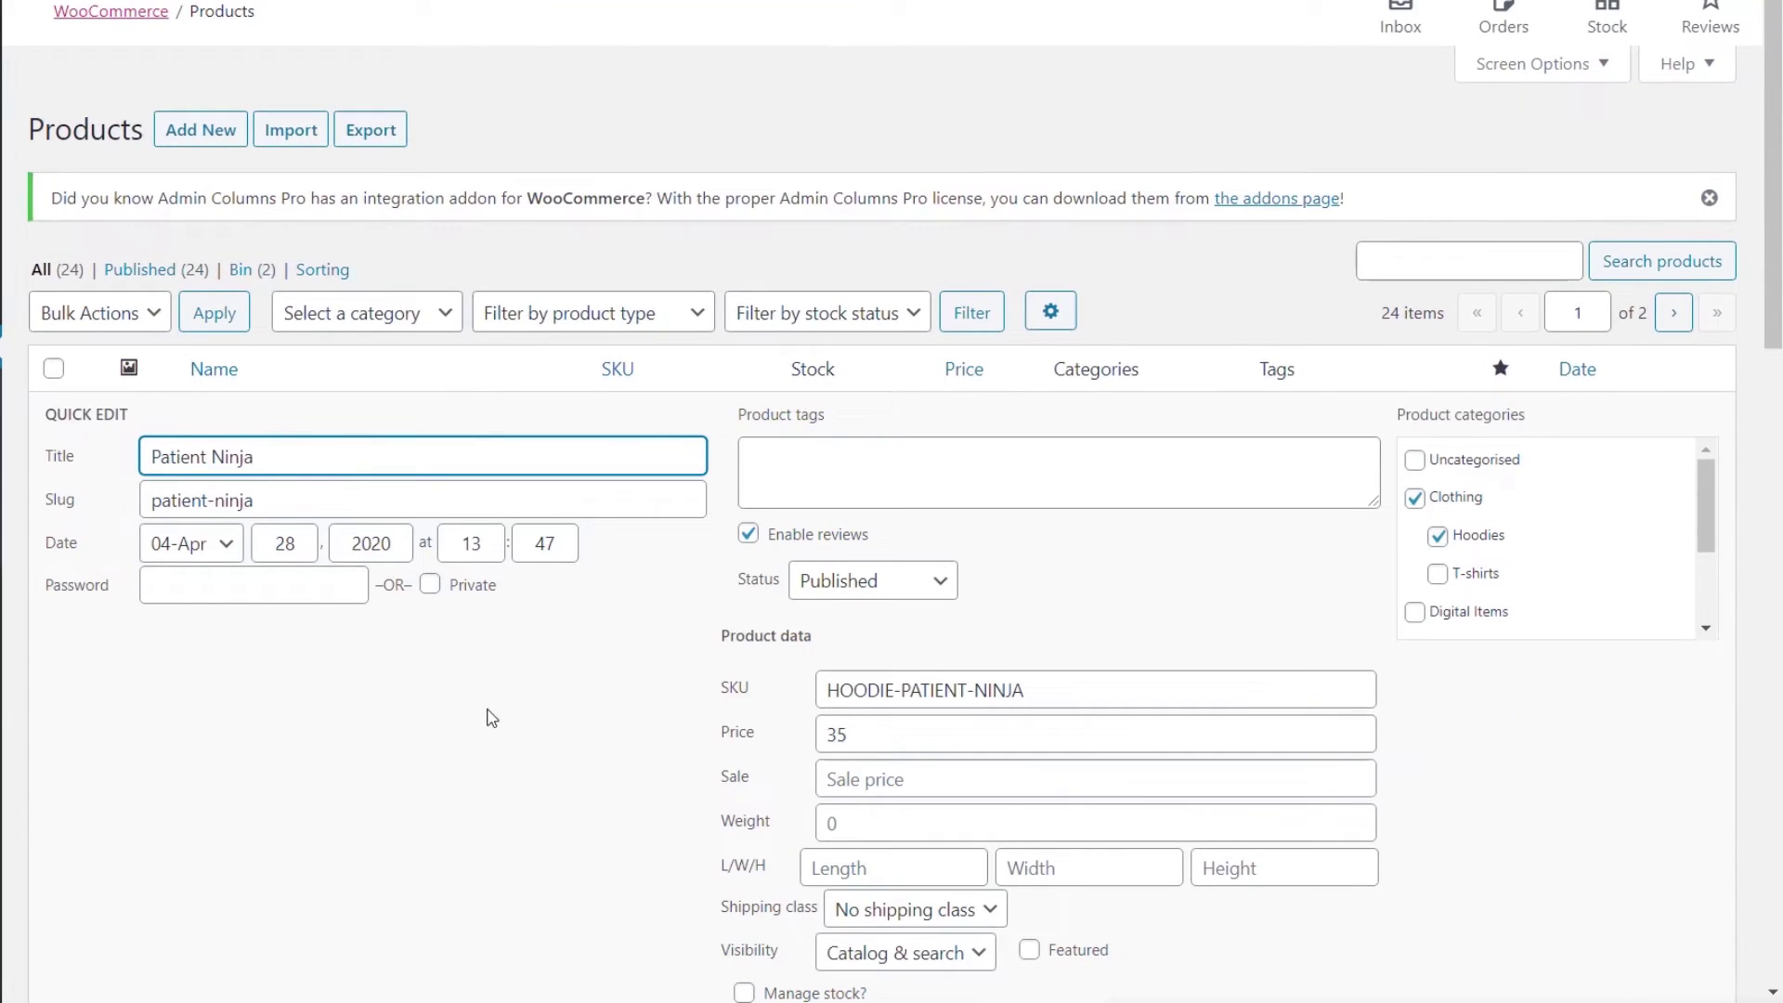
scroll(492, 718, "down", 4)
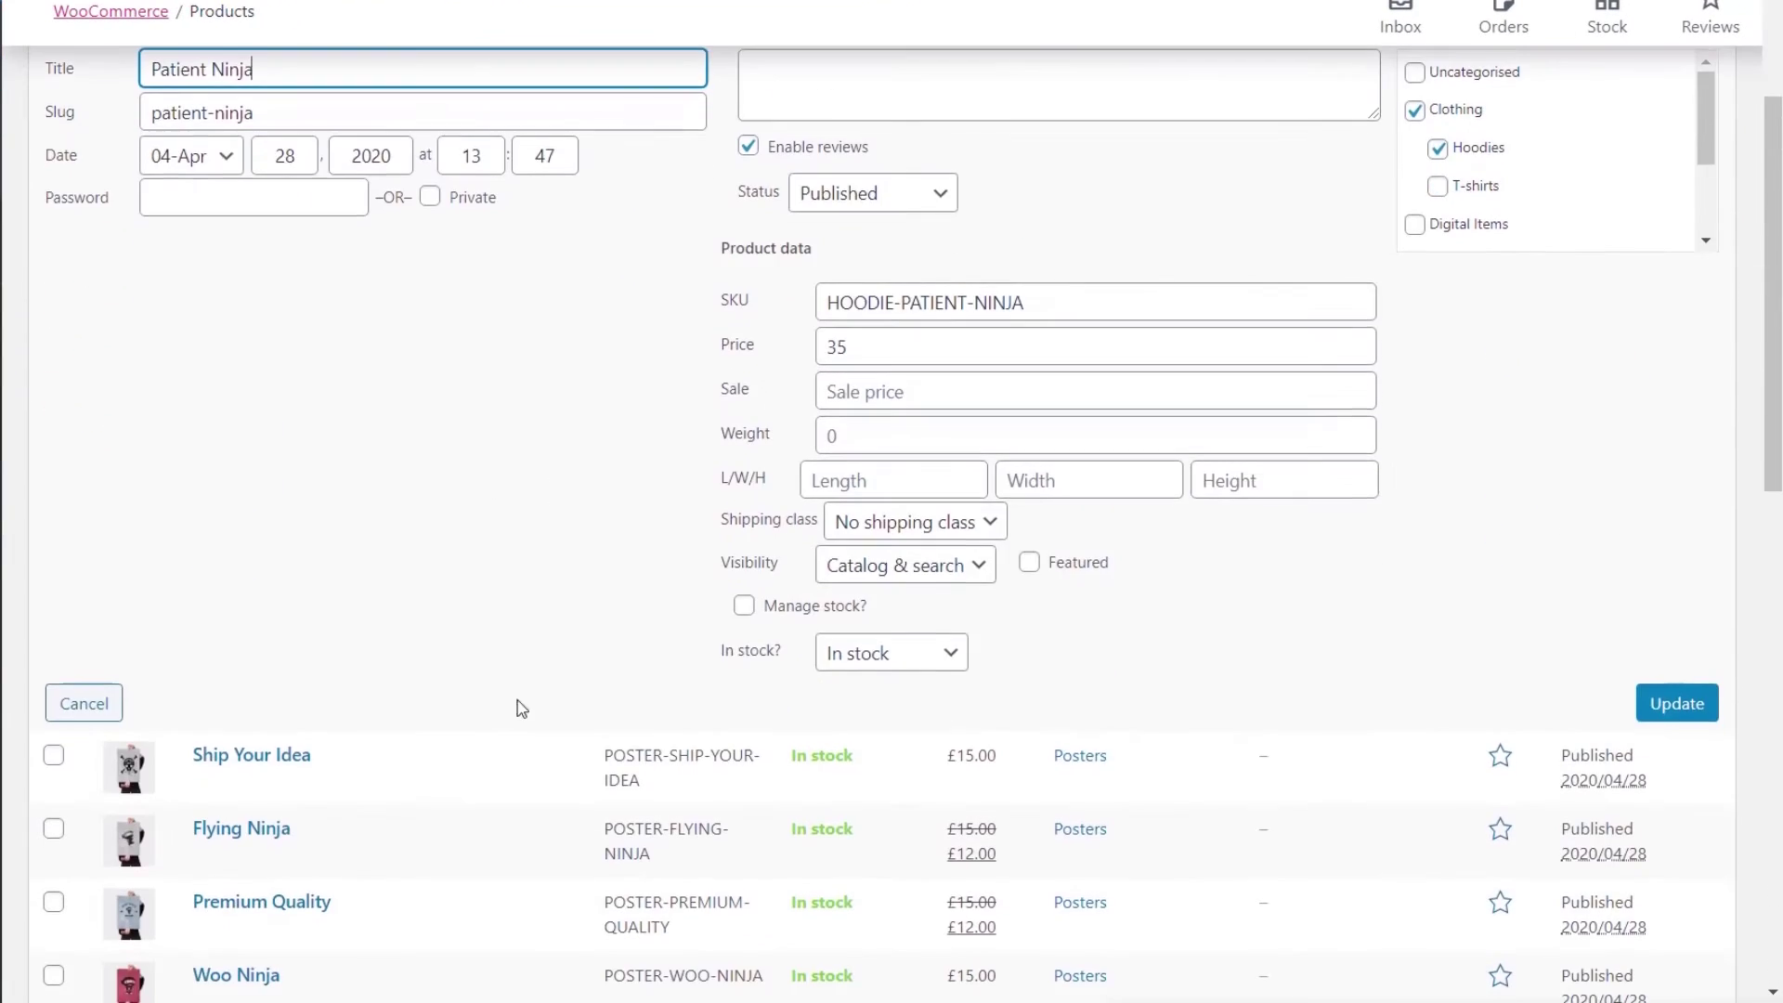
left_click(1077, 566)
scroll(299, 657, "up", 4)
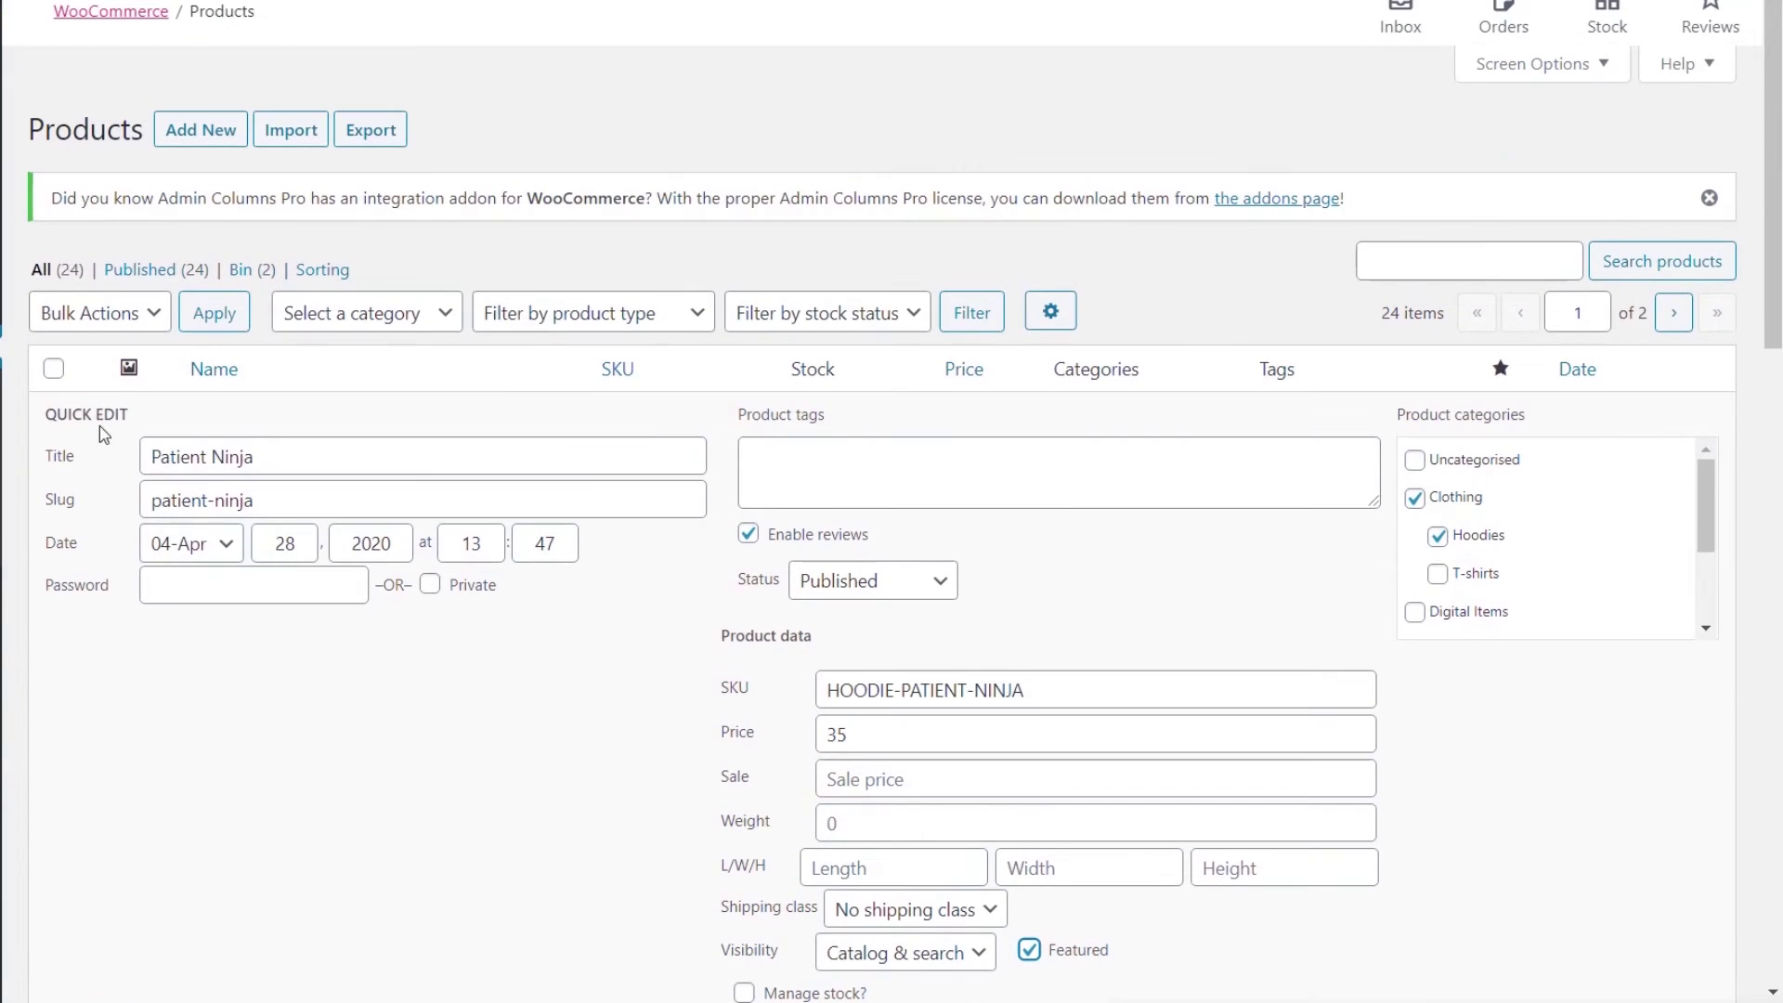
scroll(1306, 725, "down", 4)
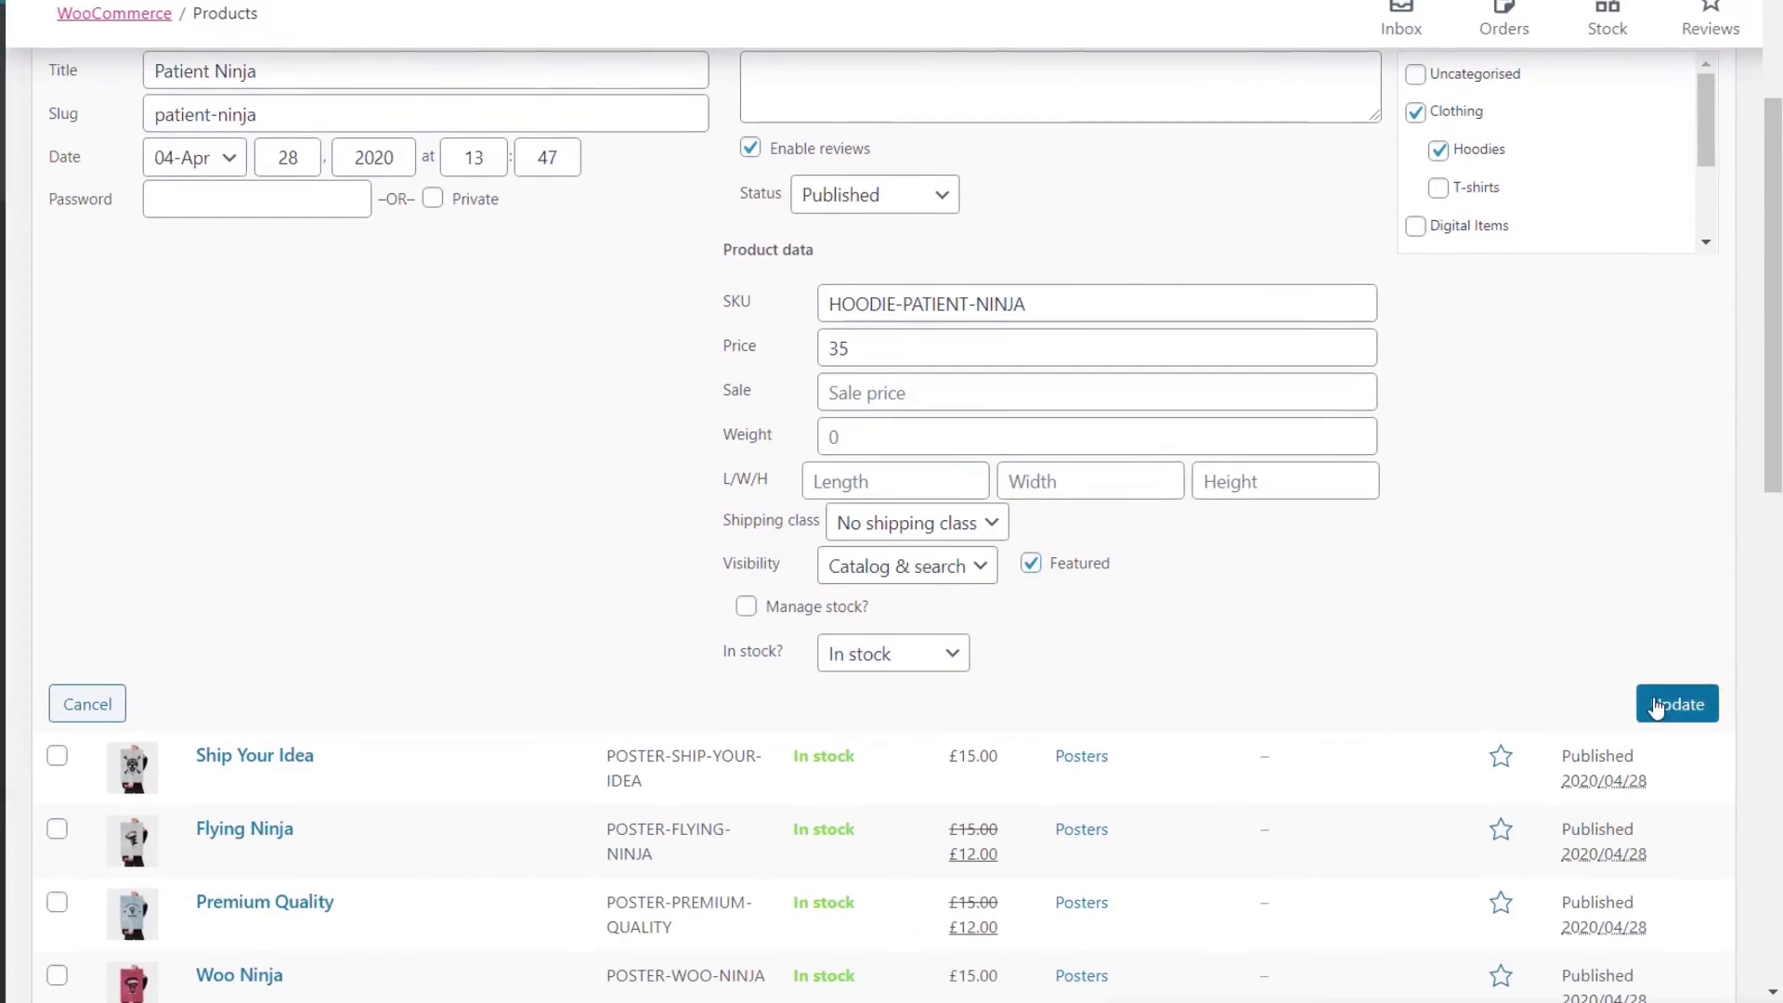
left_click(1680, 700)
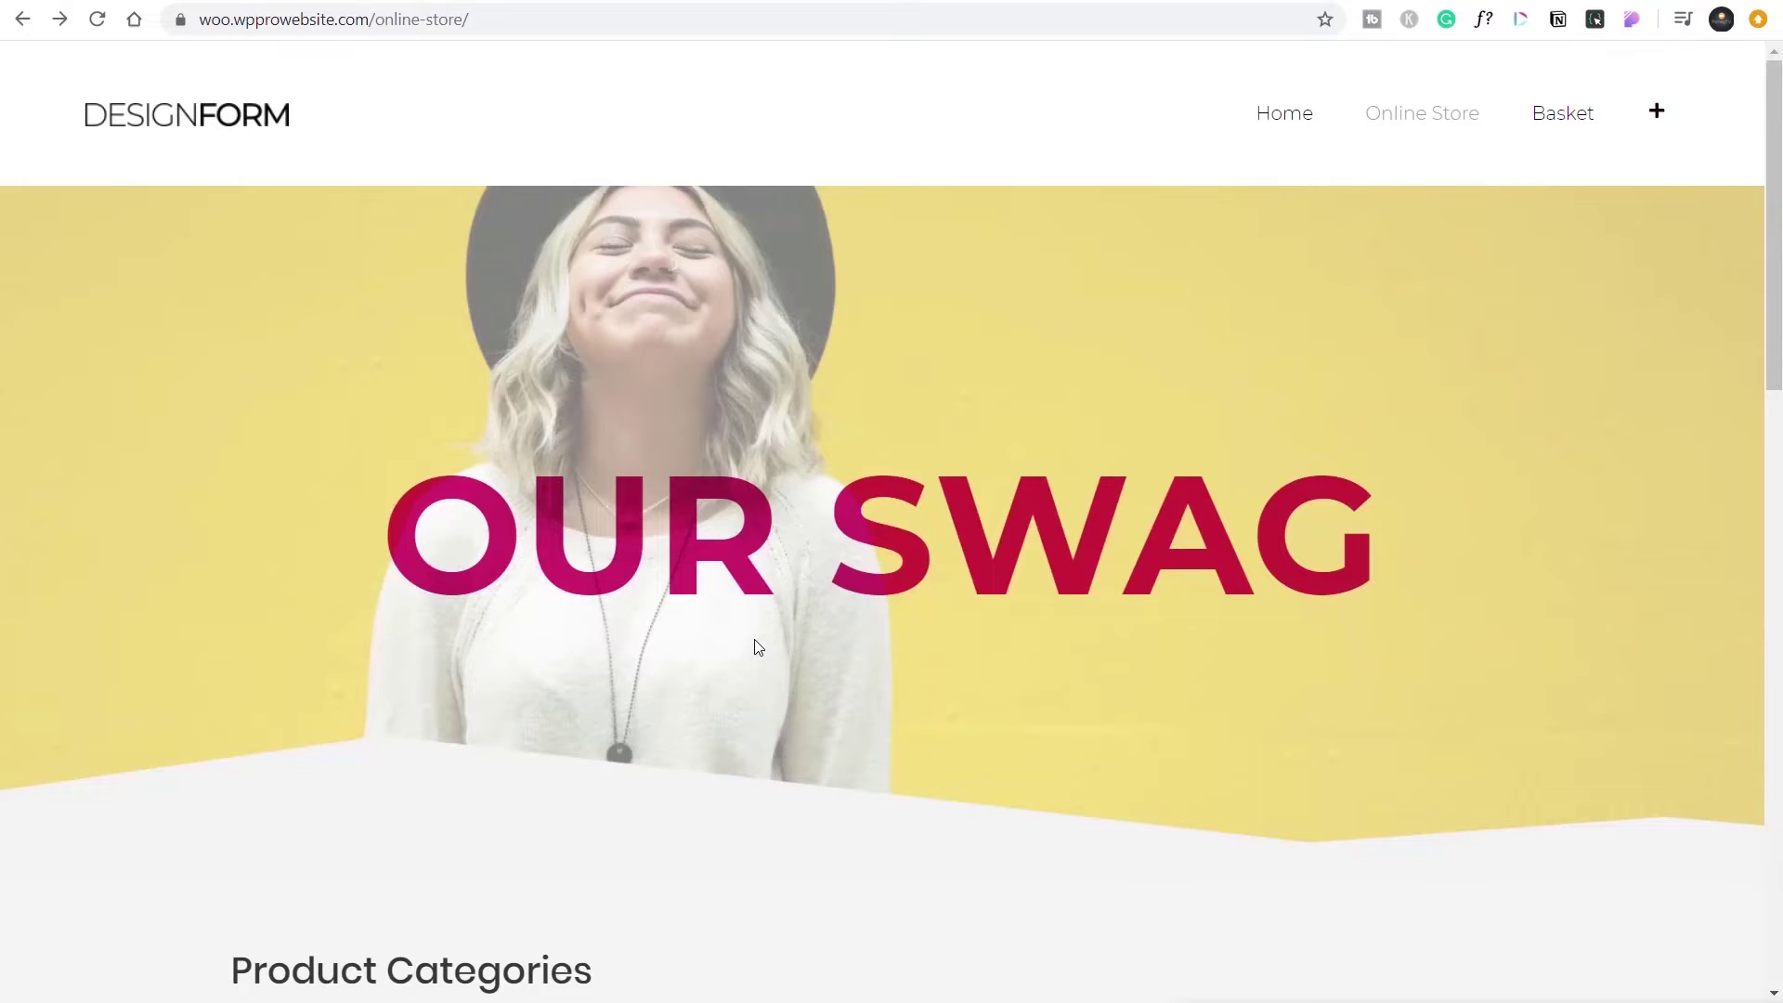
- Review the Product Categories and Featured Products sections on the live Online Store page
scroll(589, 681, "down", 2)
scroll(589, 685, "down", 6)
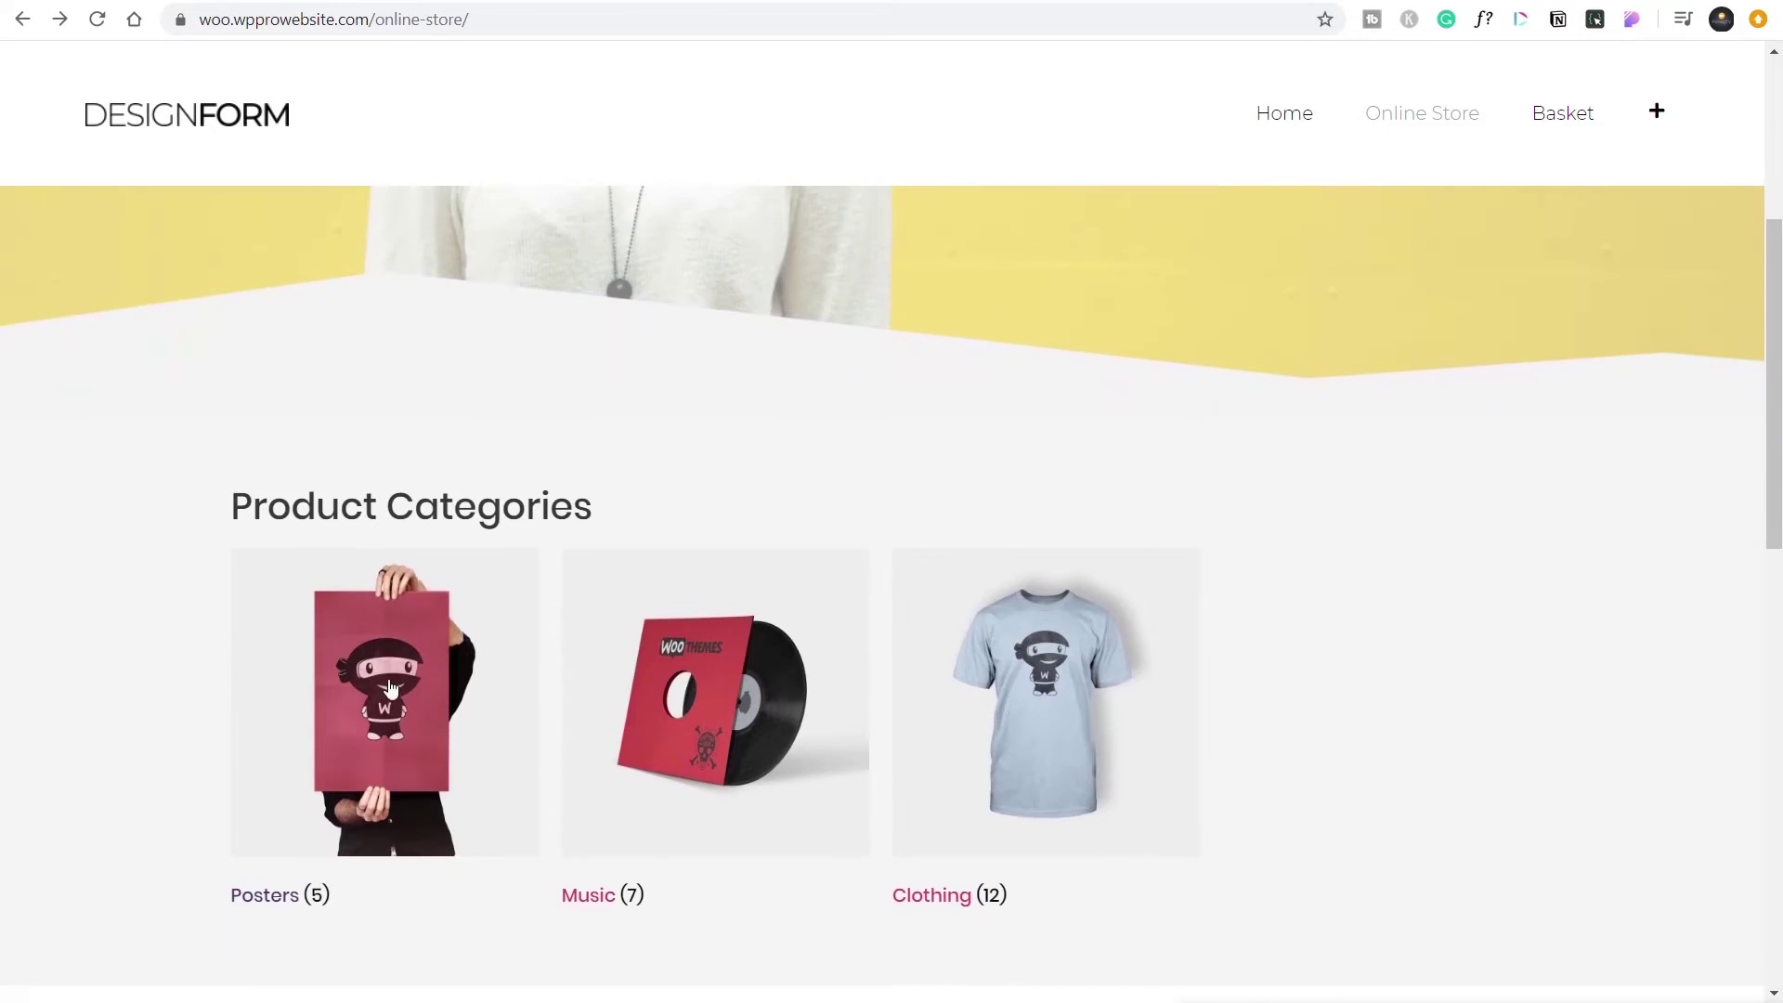
scroll(207, 518, "up", 2)
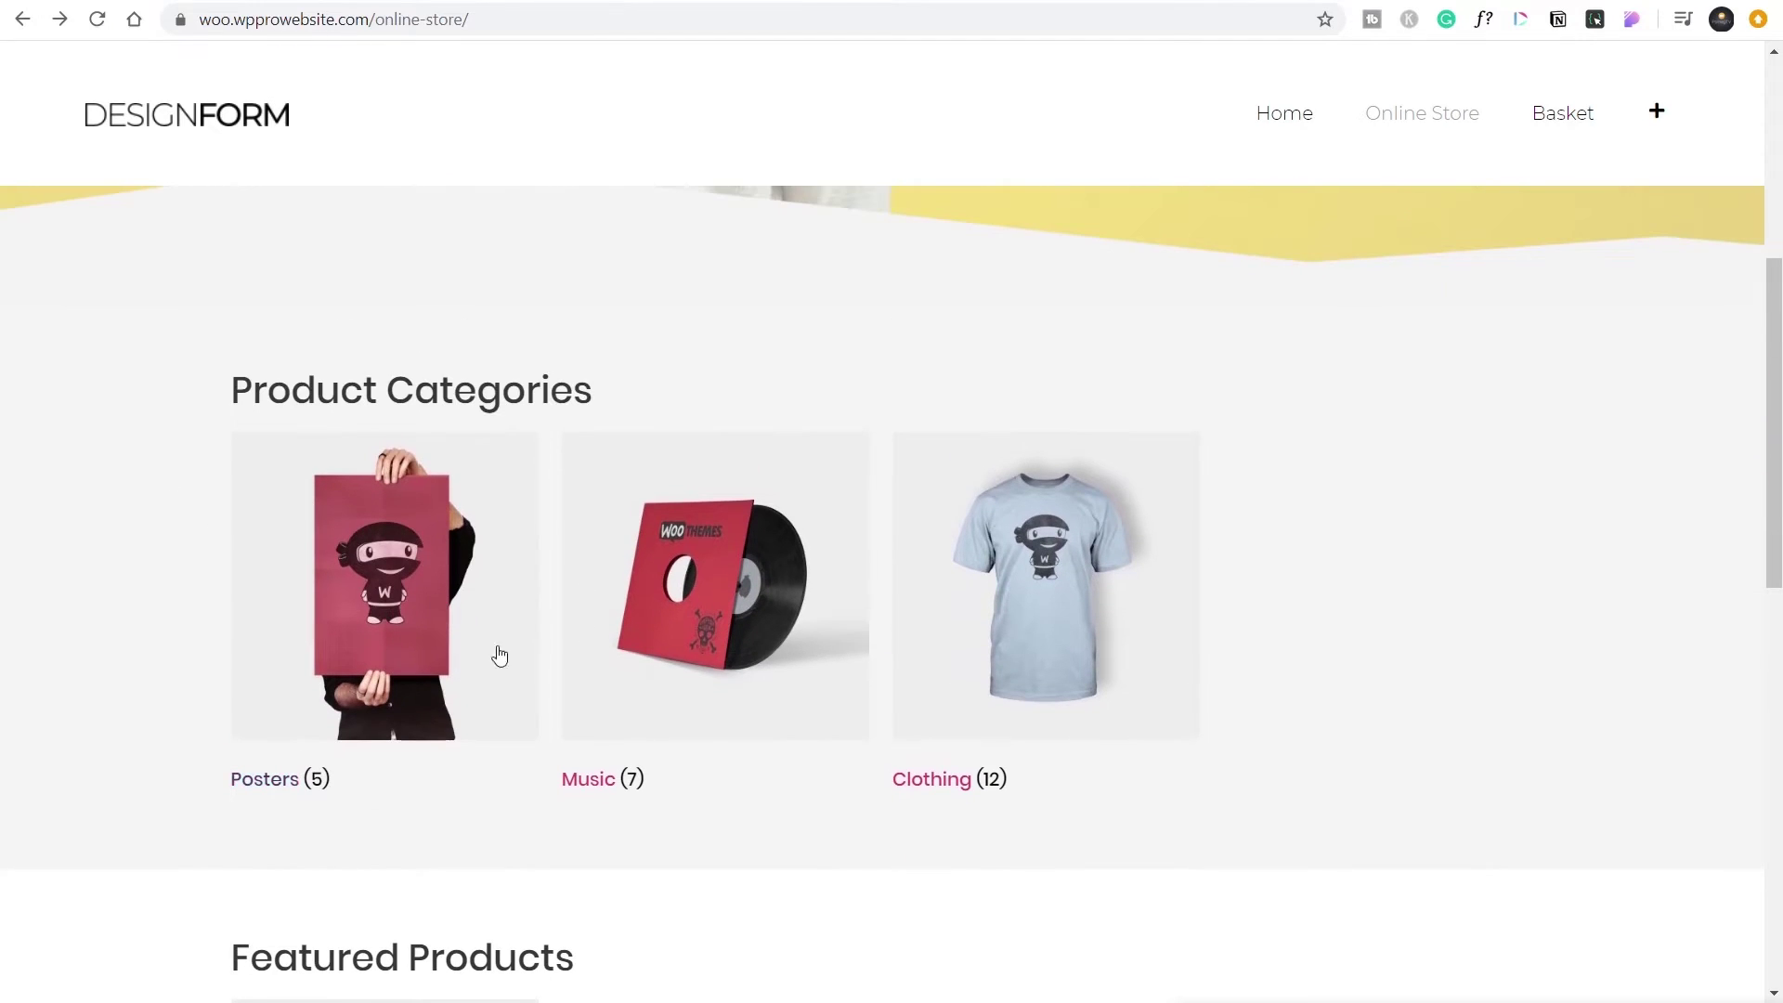
scroll(149, 688, "down", 5)
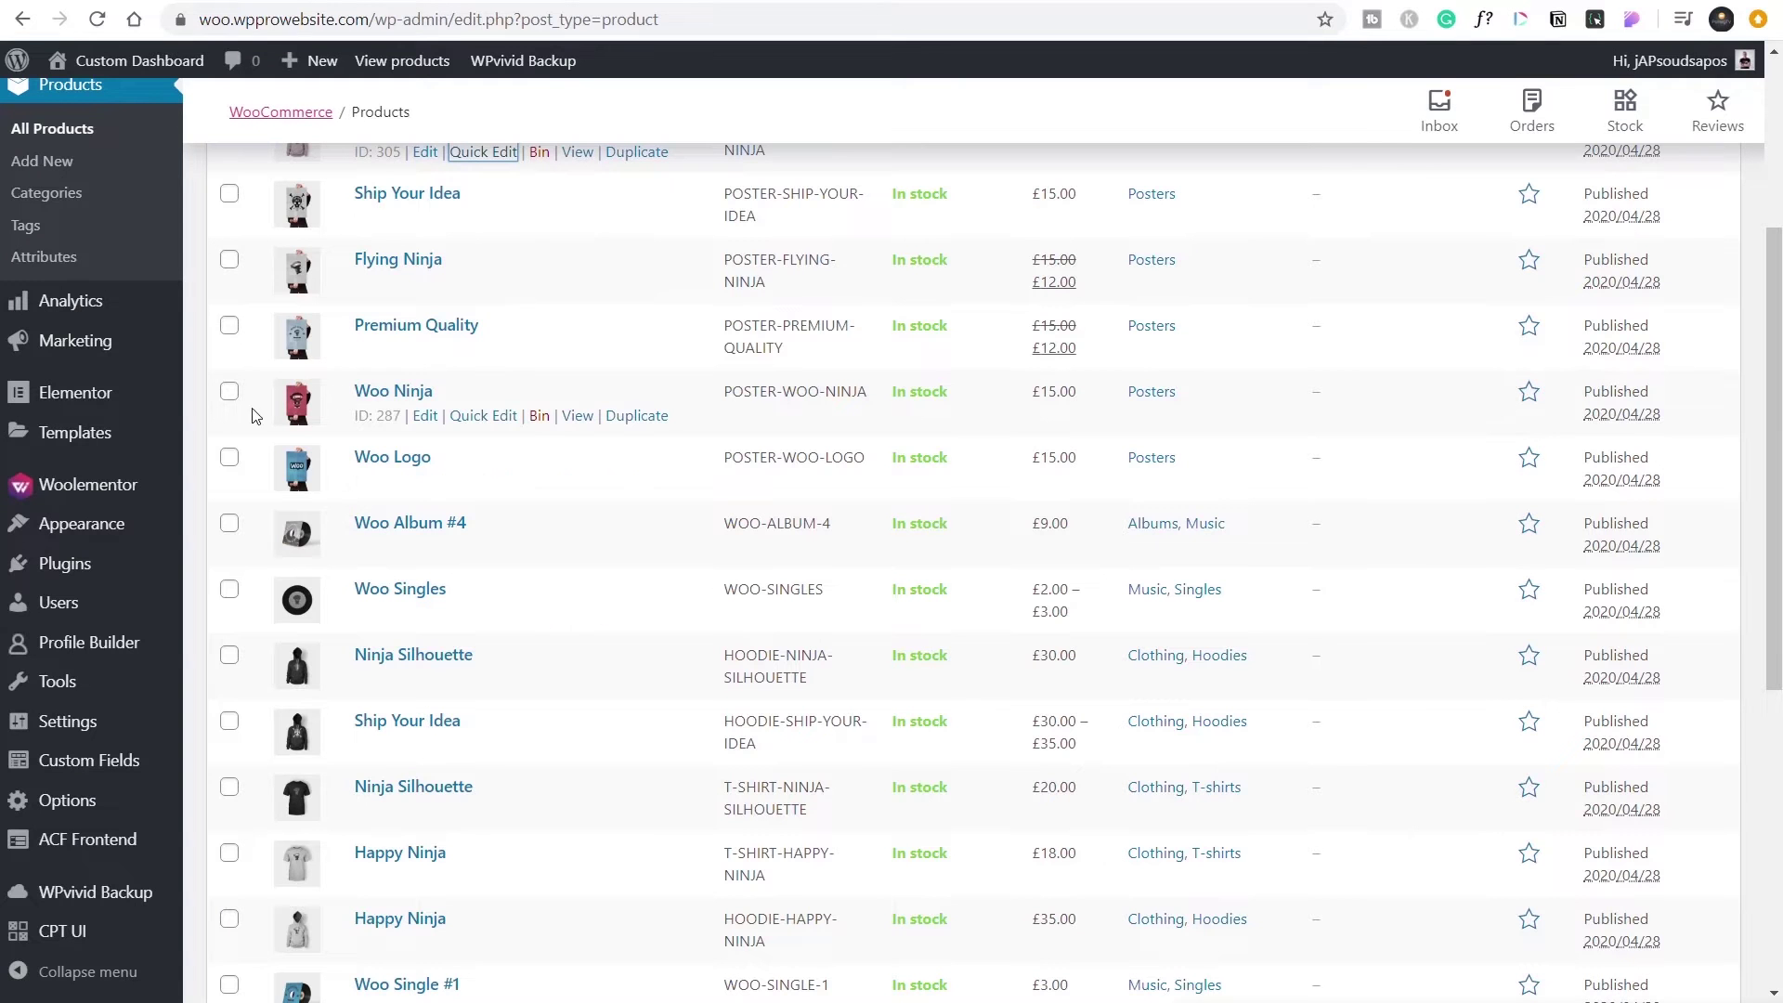
- Mark the Woo Ninja product as Featured through Quick Edit and update it
left_click(495, 423)
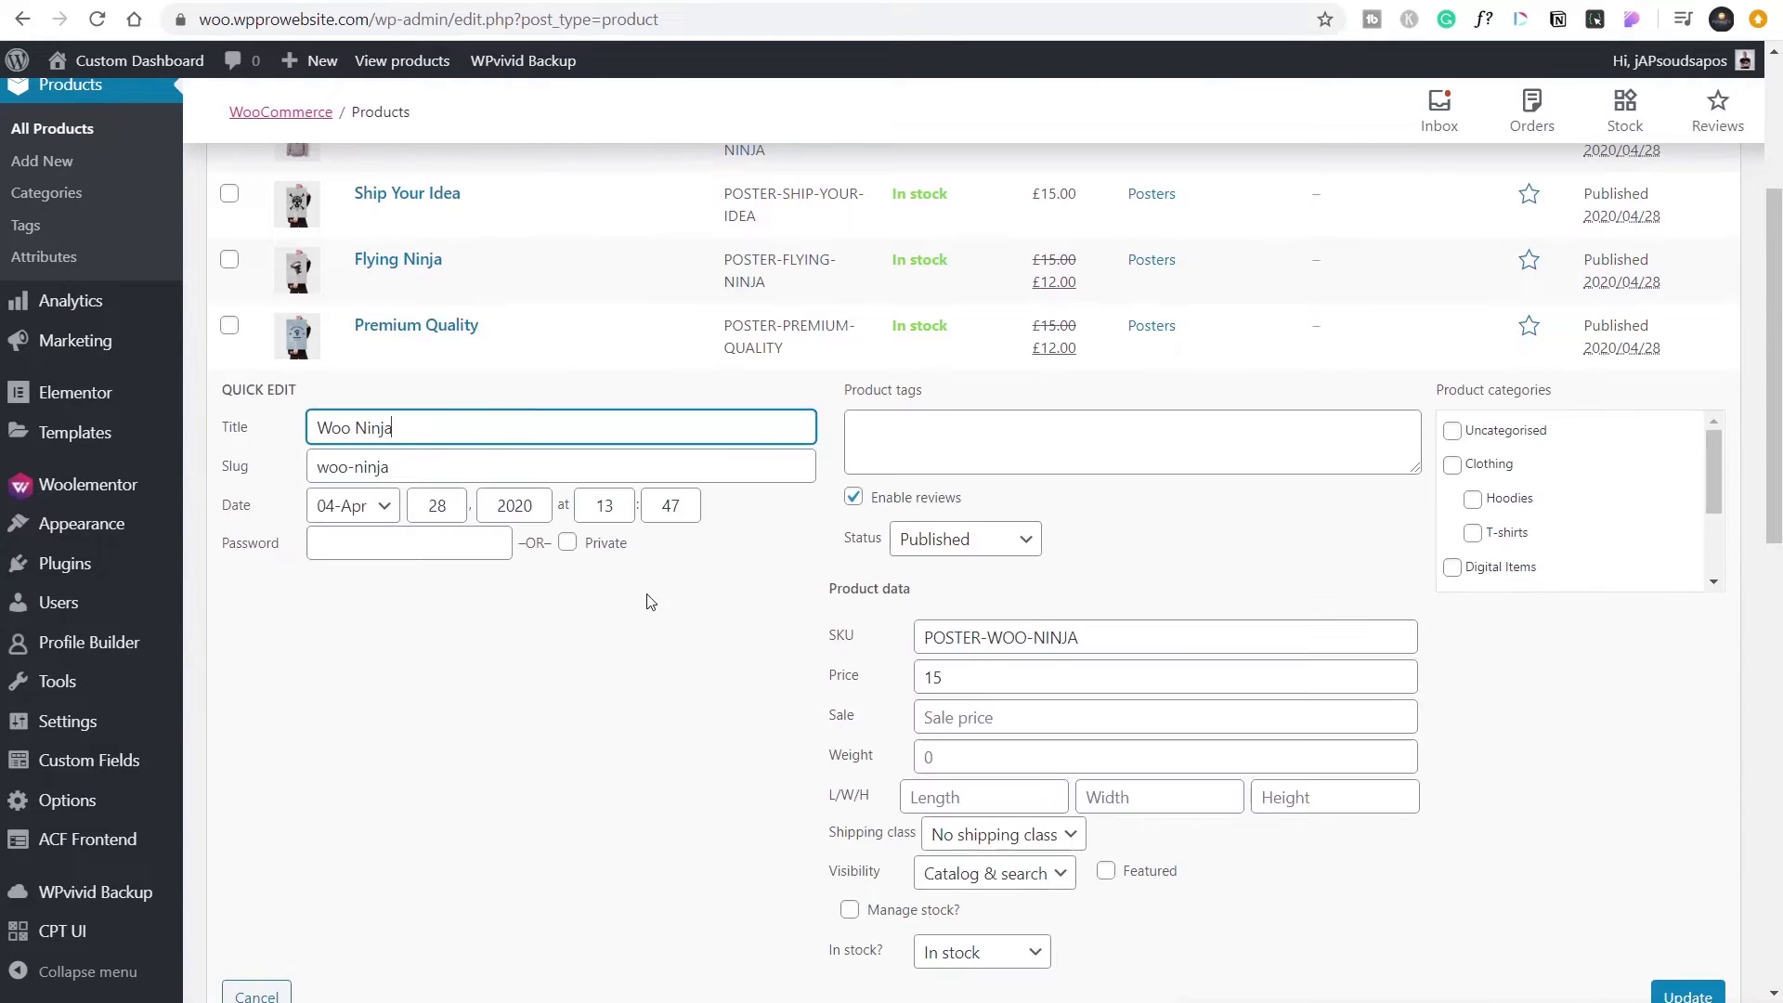
scroll(1202, 768, "down", 3)
left_click(1150, 639)
left_click(1683, 766)
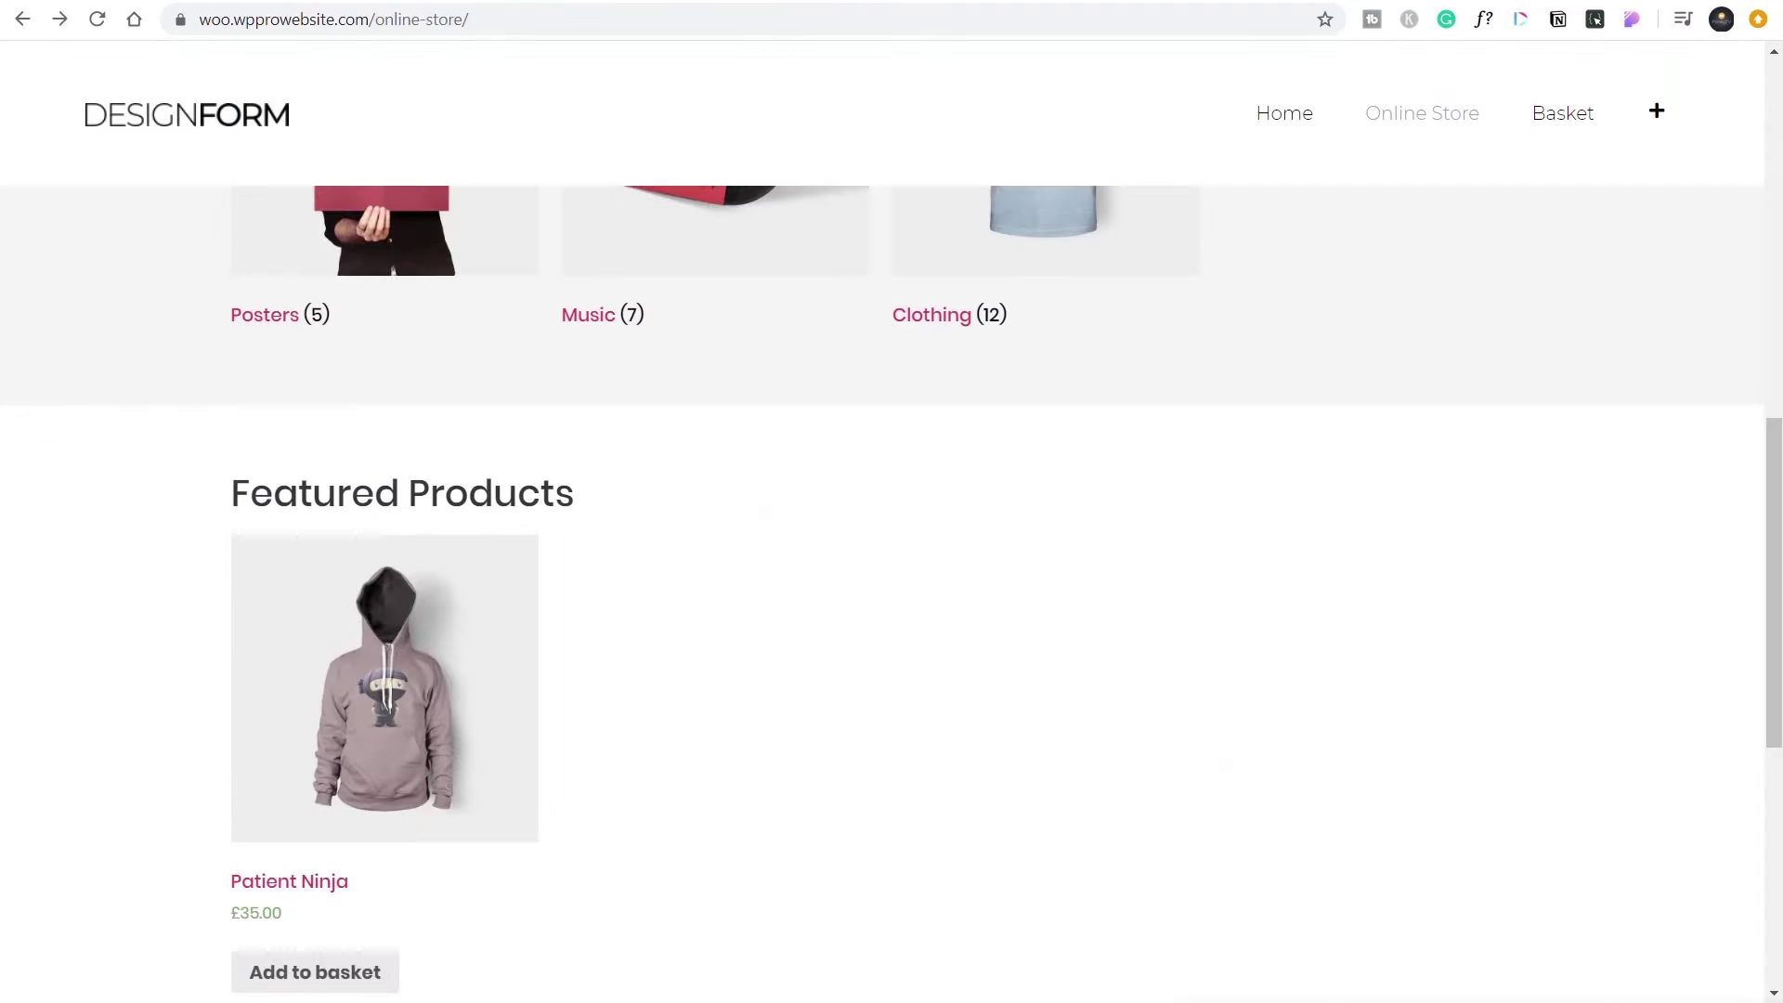
- Reload the live Online Store page and review its Featured Products and Product Categories sections
right_click(776, 685)
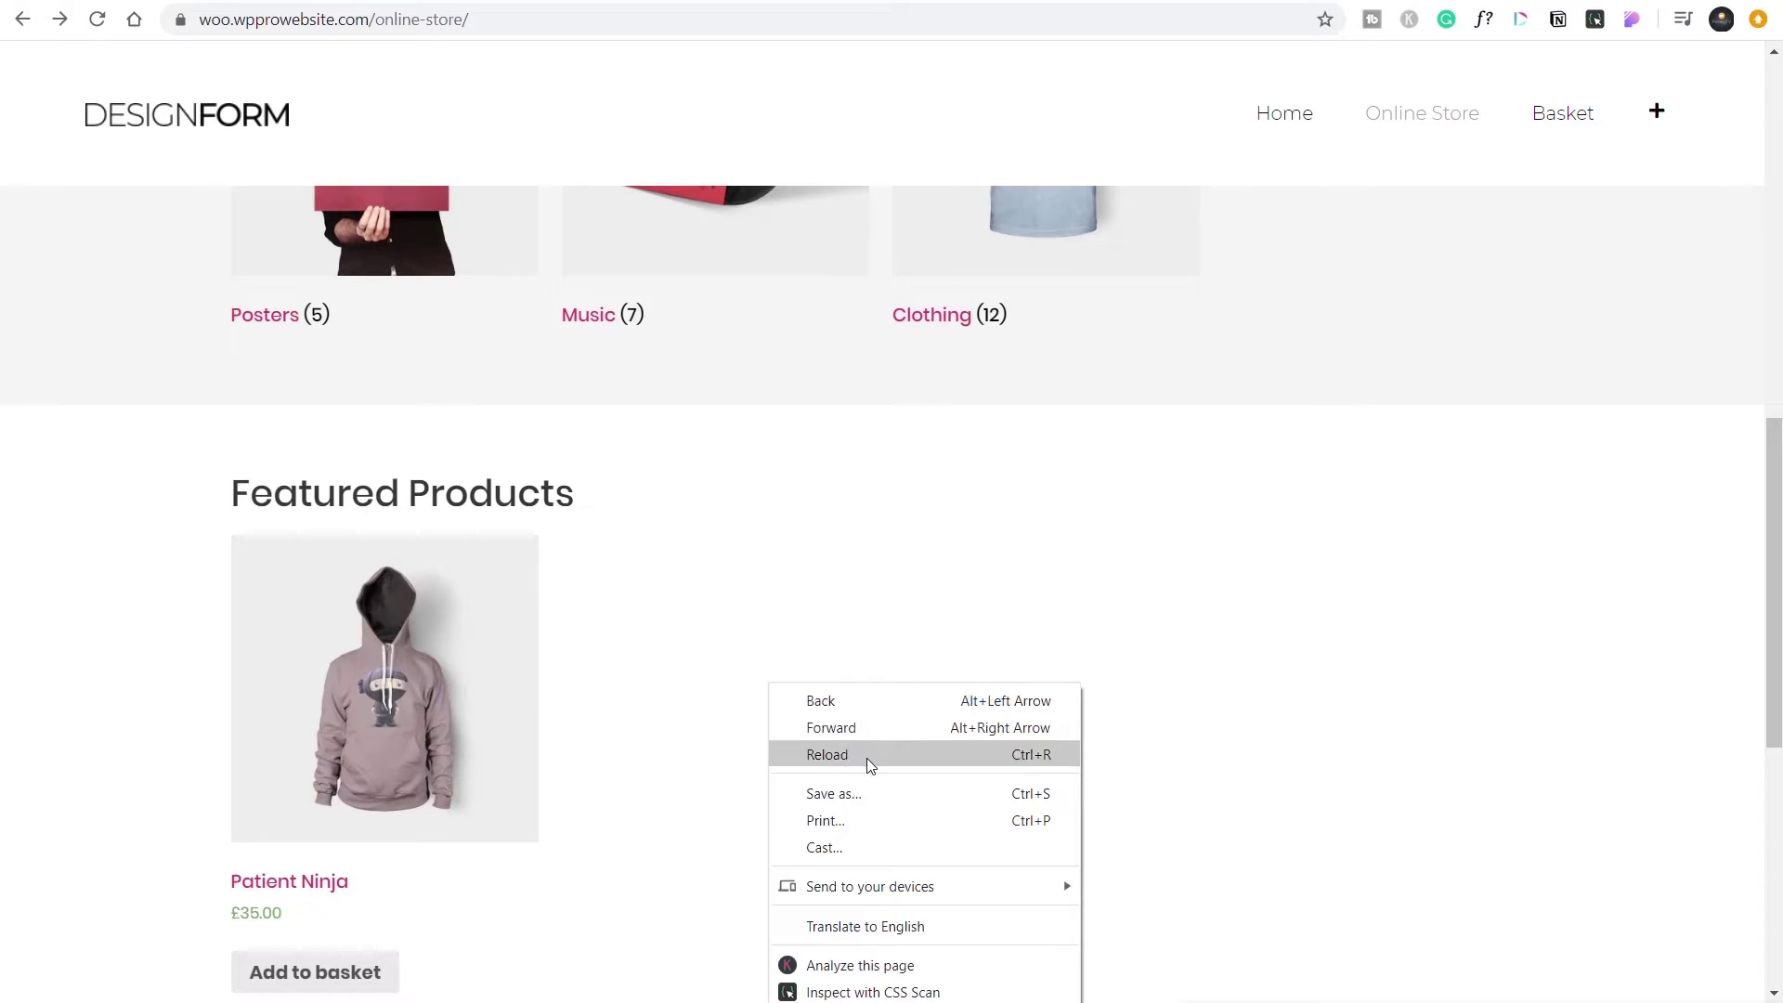
left_click(868, 758)
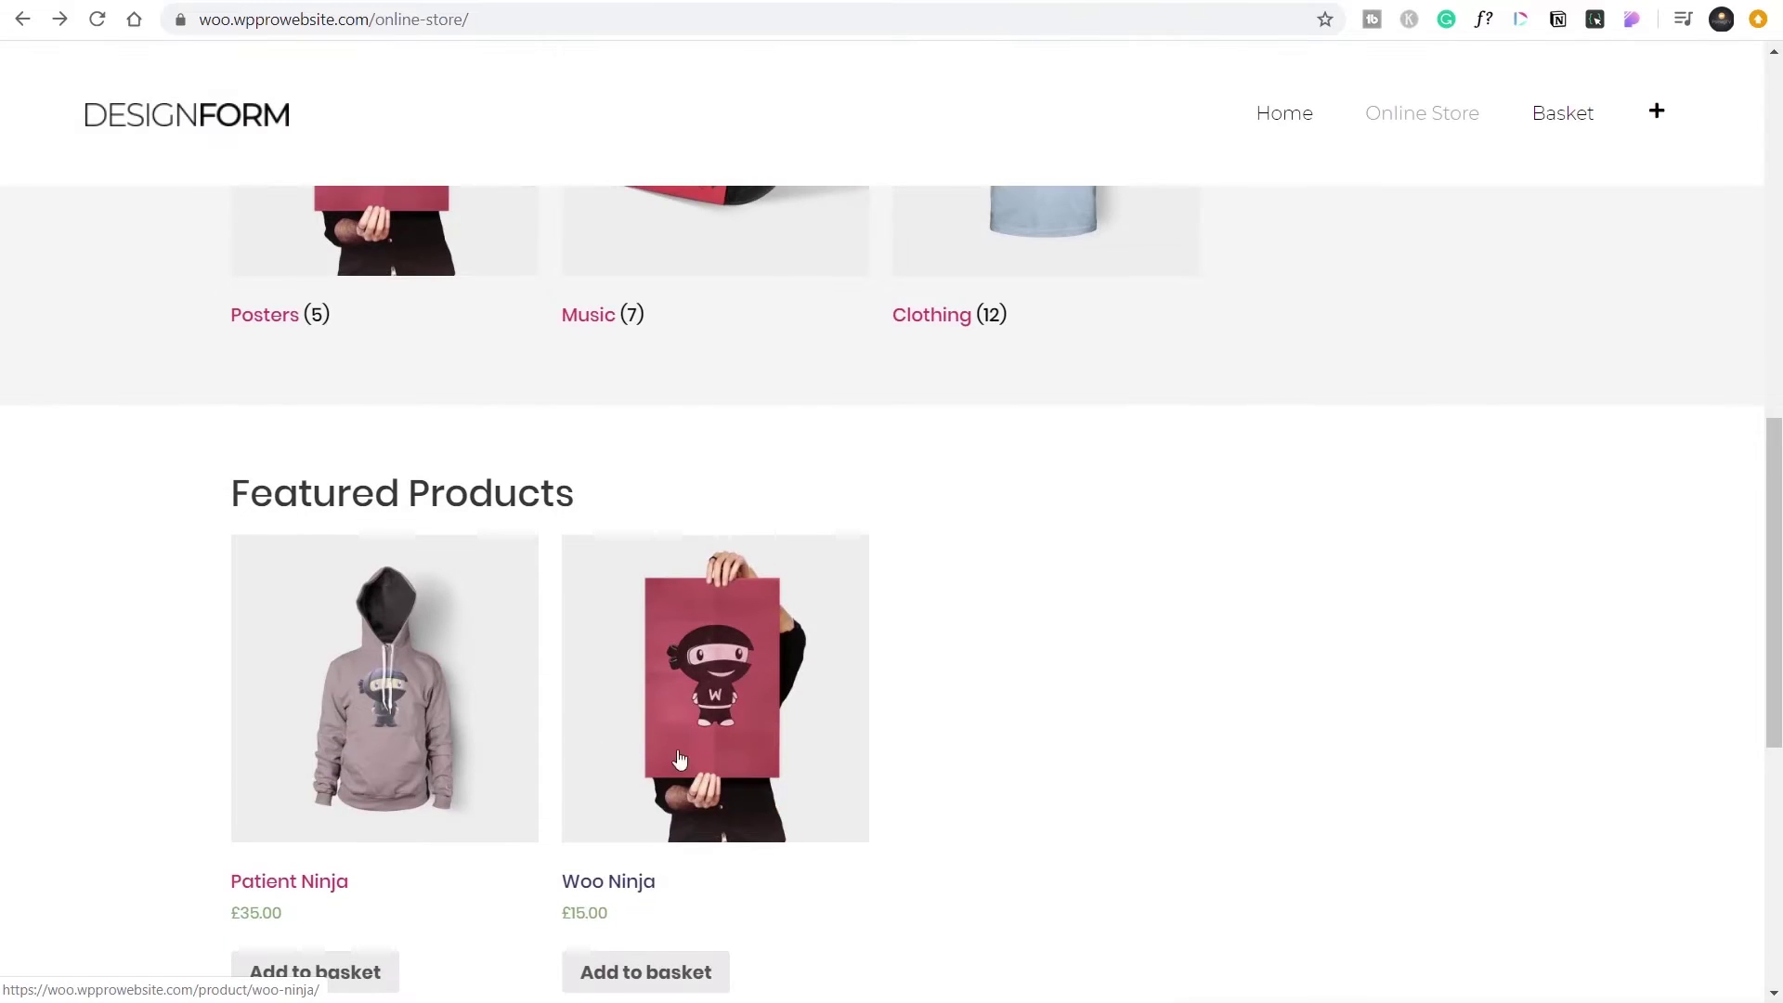
scroll(1015, 746, "up", 4)
scroll(1019, 747, "up", 3)
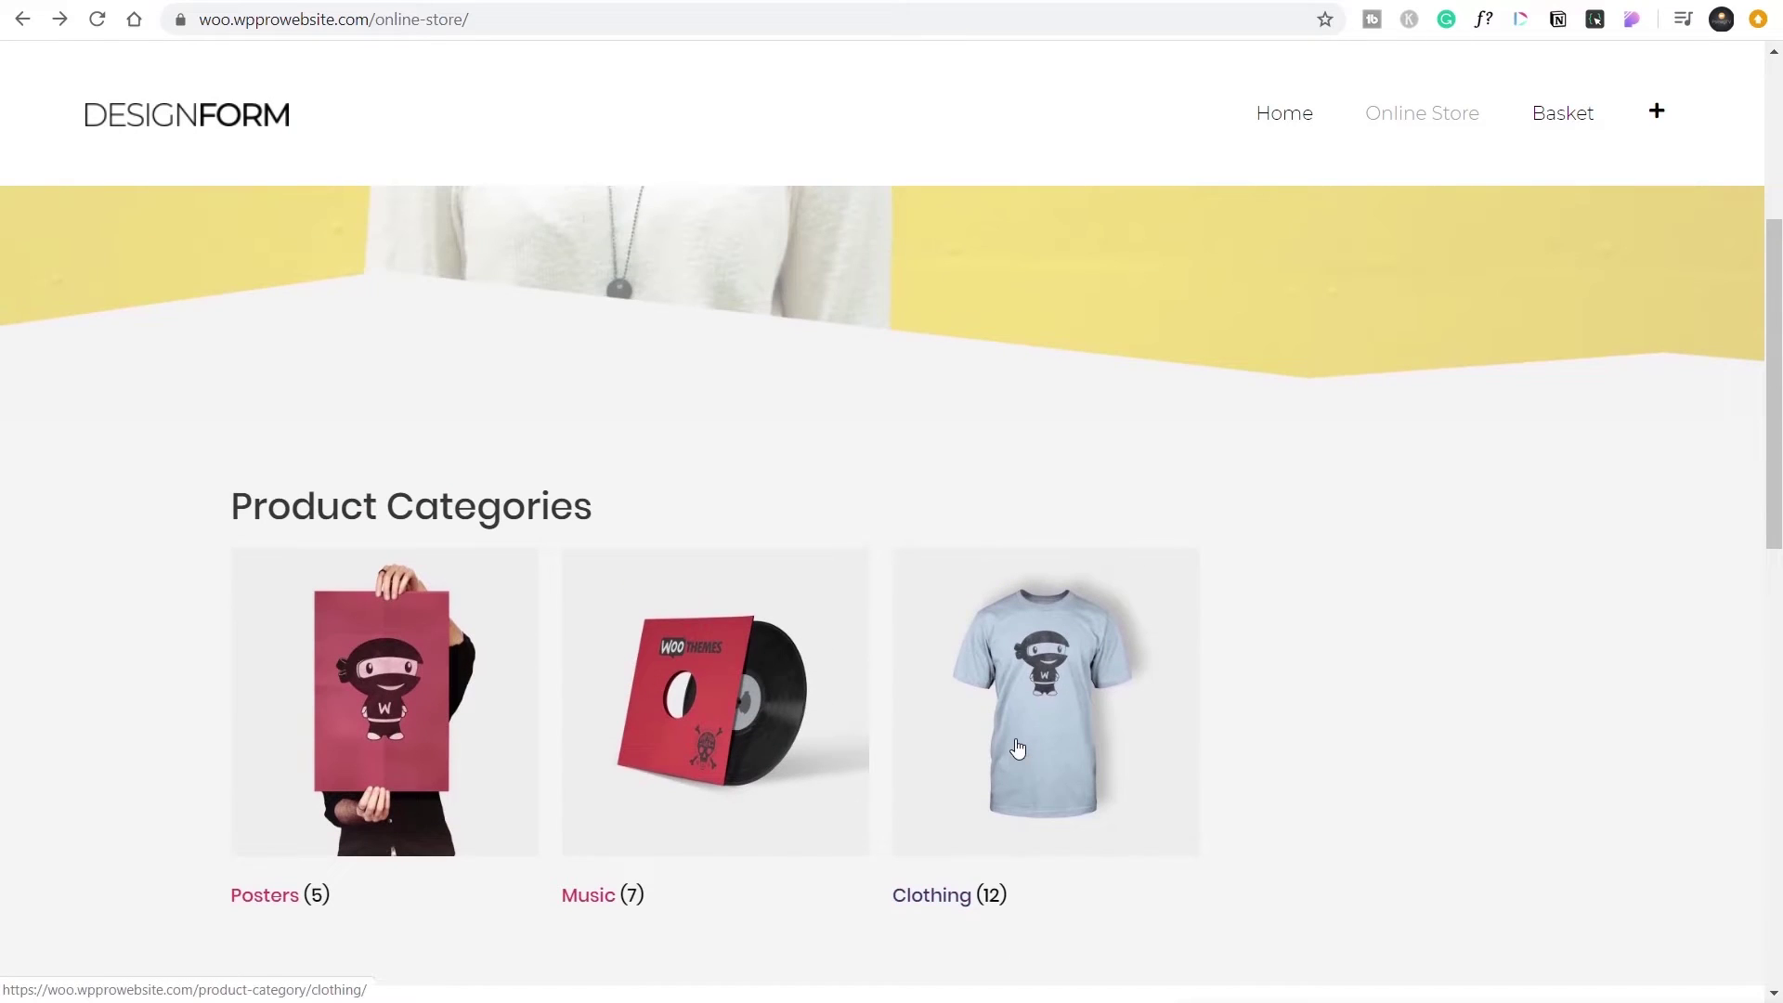
scroll(1235, 661, "down", 4)
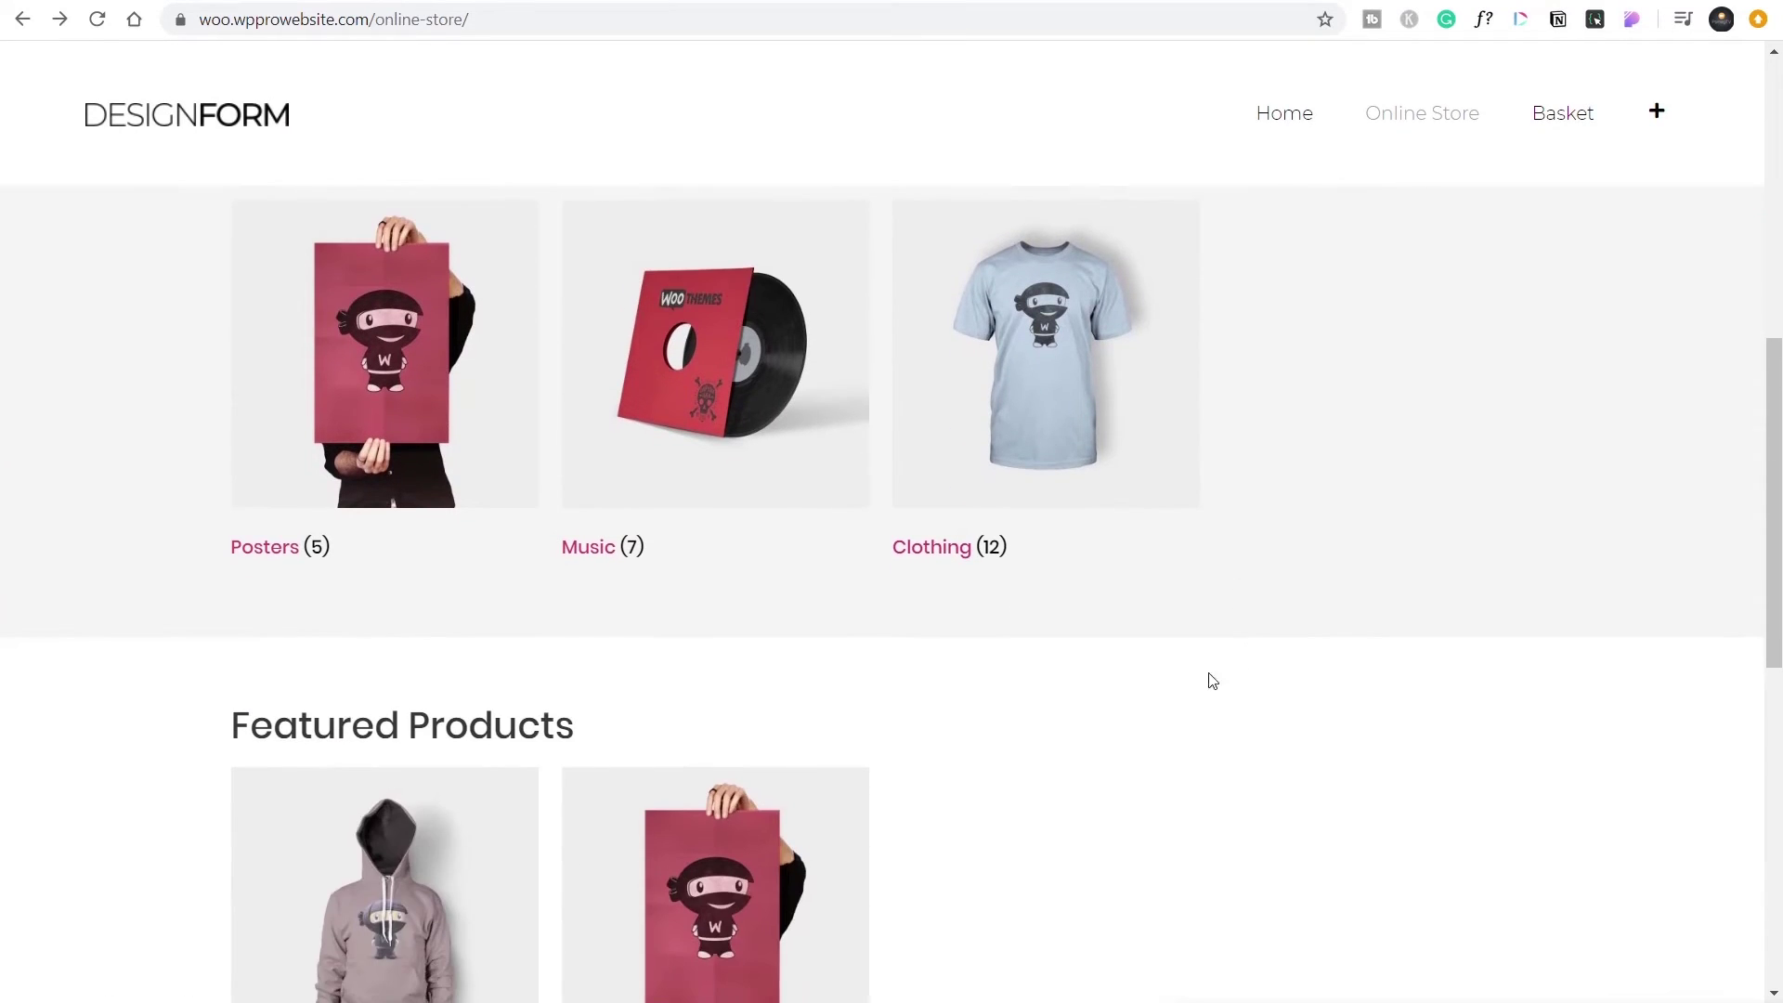
- Open the Posters category from the store page and look through its default product archive layout
left_click(370, 421)
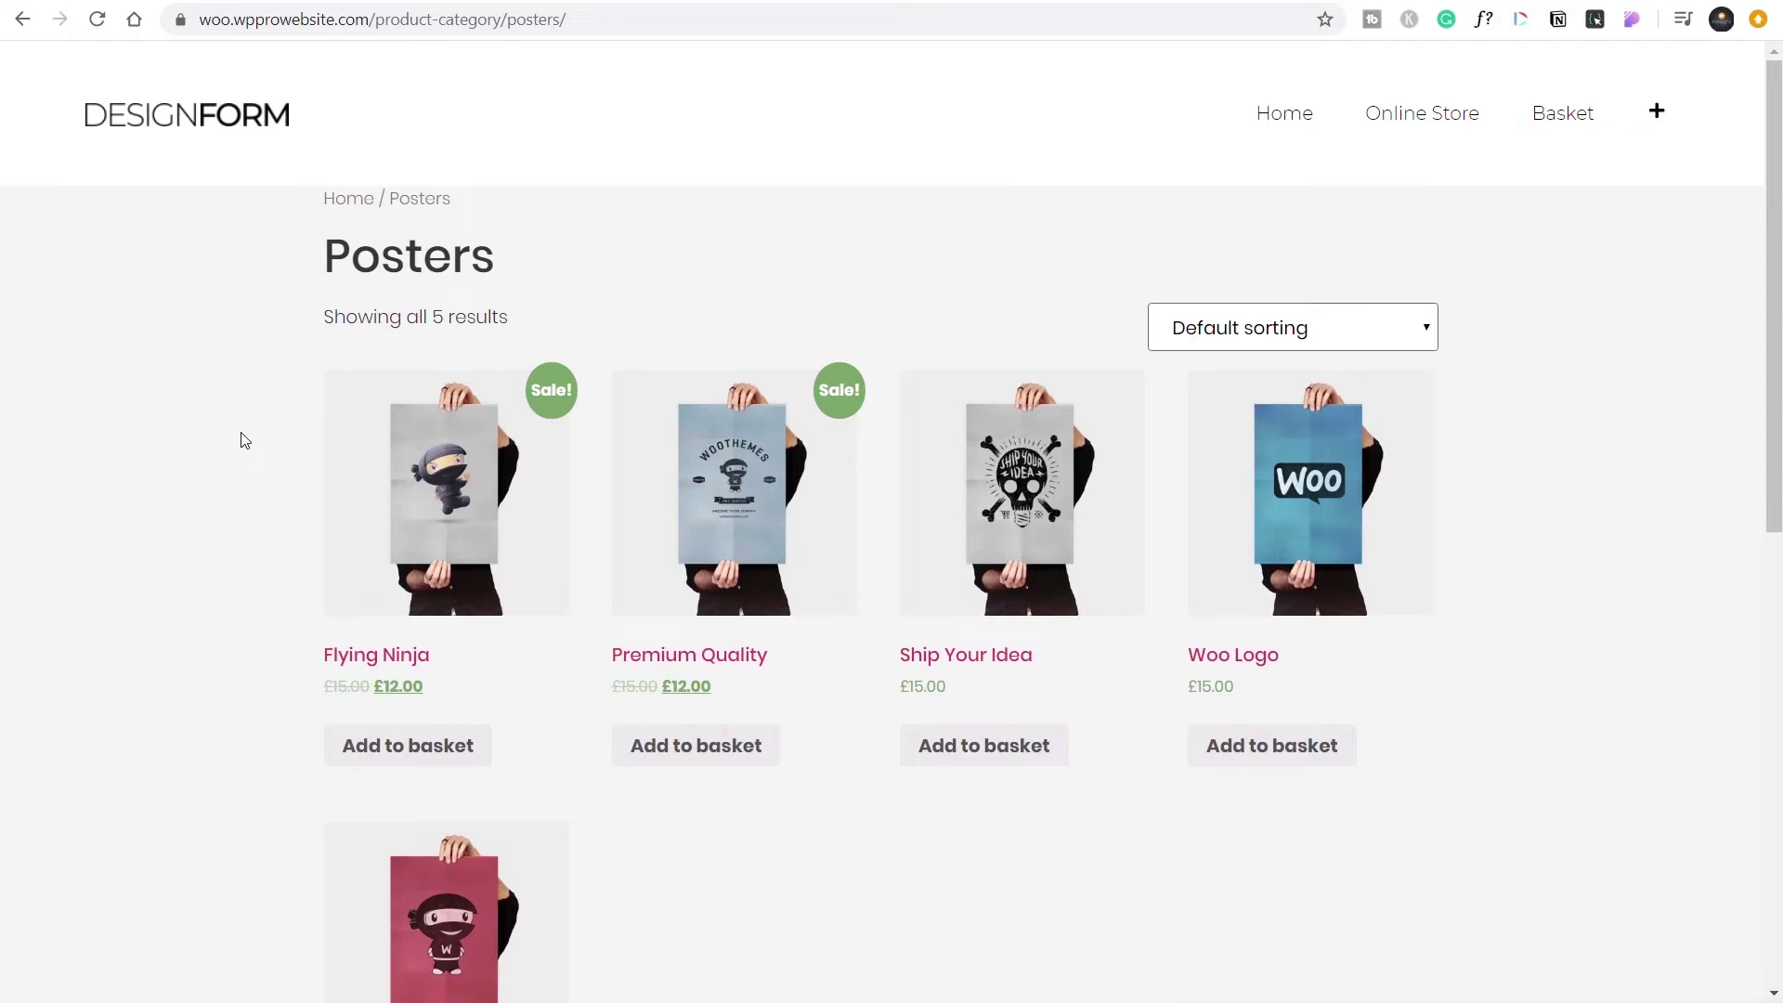
scroll(240, 444, "down", 6)
scroll(240, 448, "up", 6)
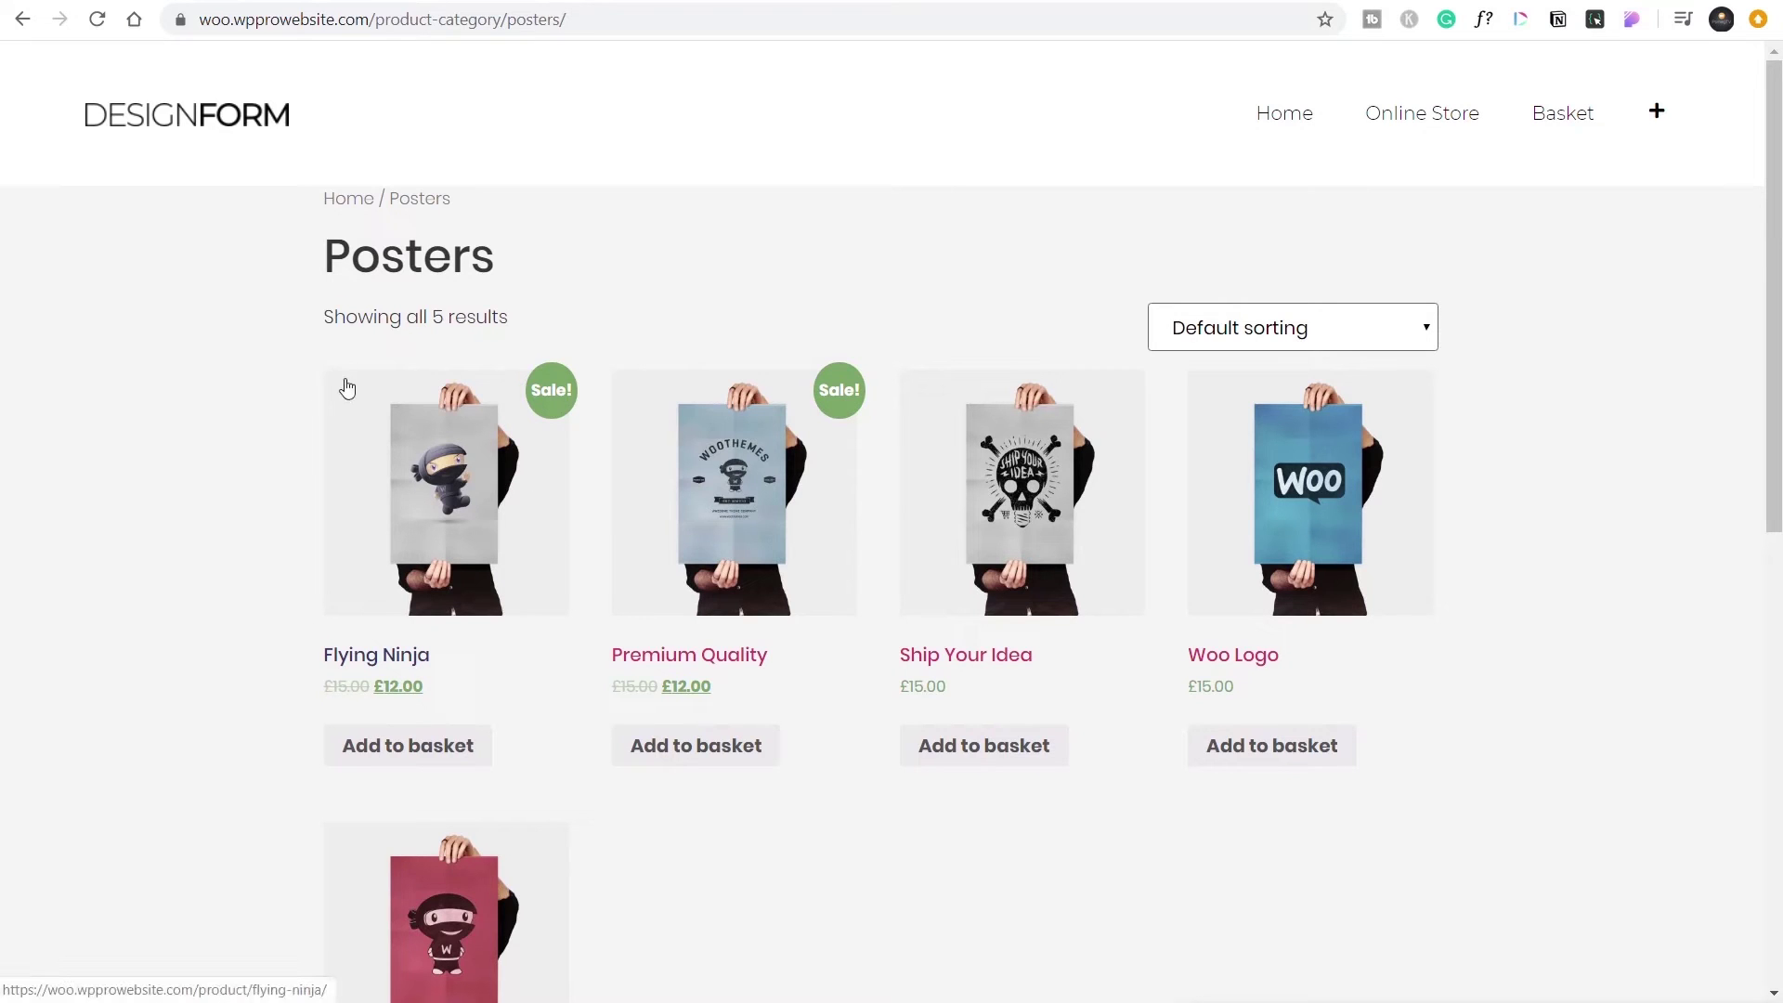
- Exit the Online Store page's Elementor editor to the dashboard and open the Theme Builder's Product Archive templates
left_click(181, 1)
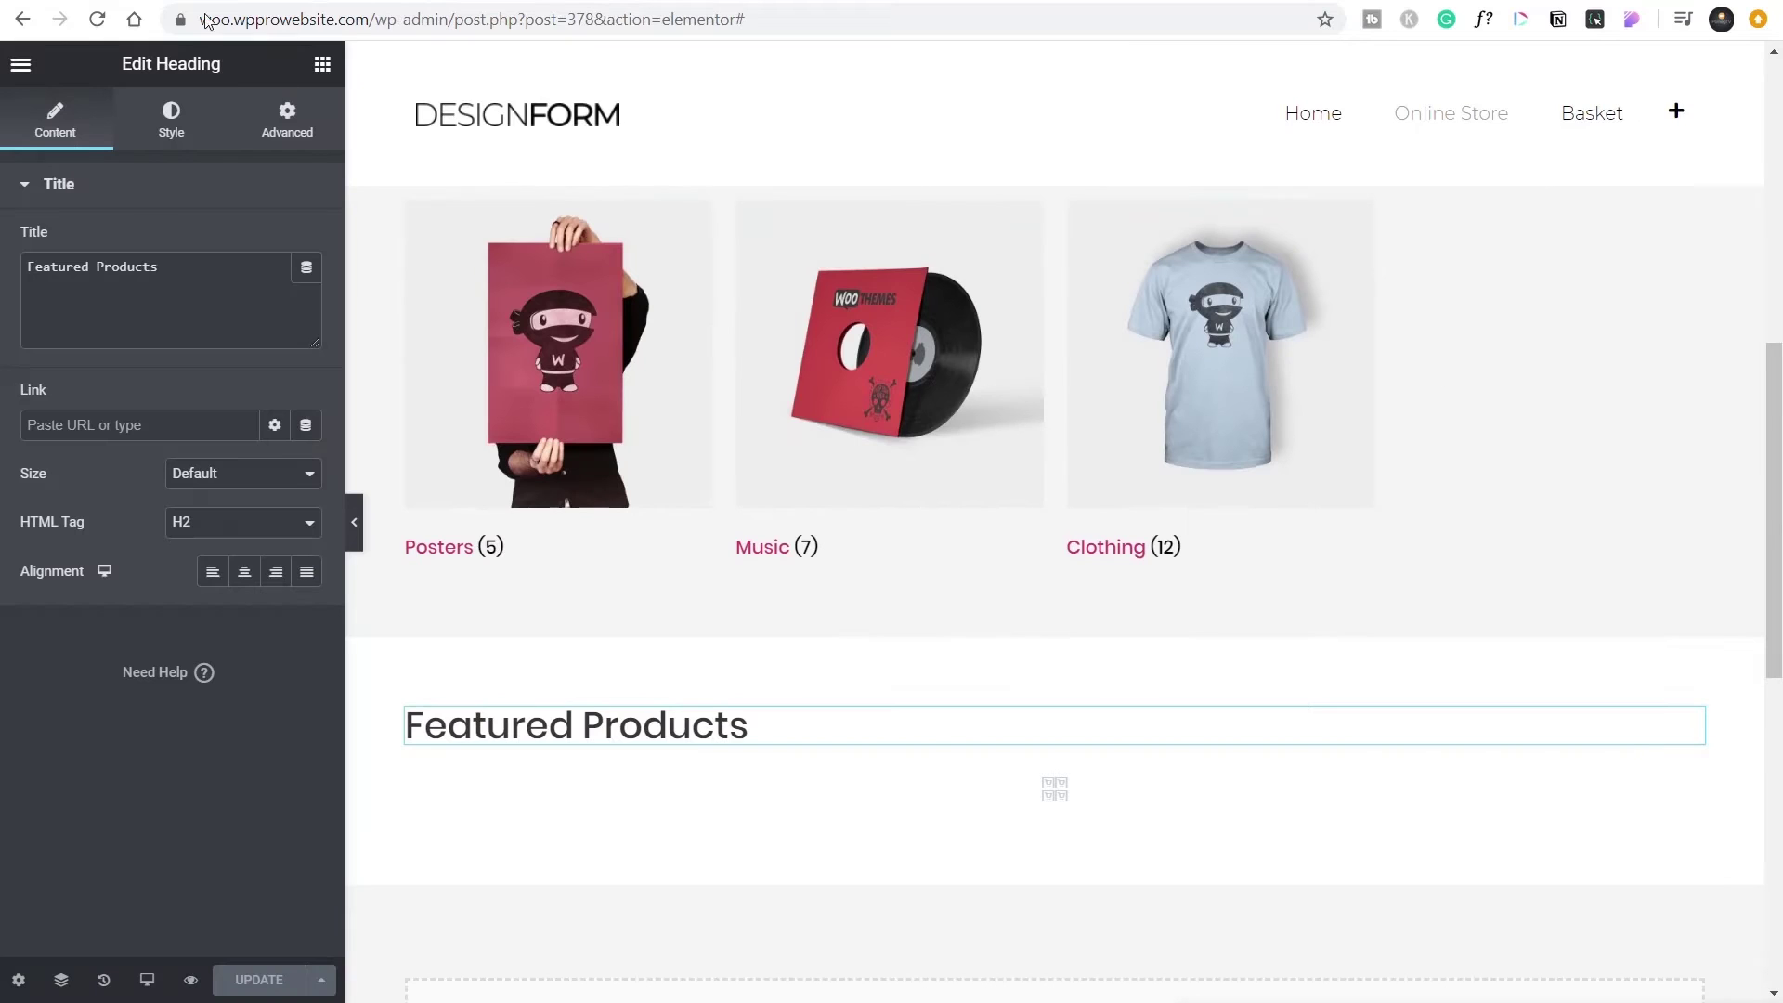
left_click(21, 65)
left_click(206, 715)
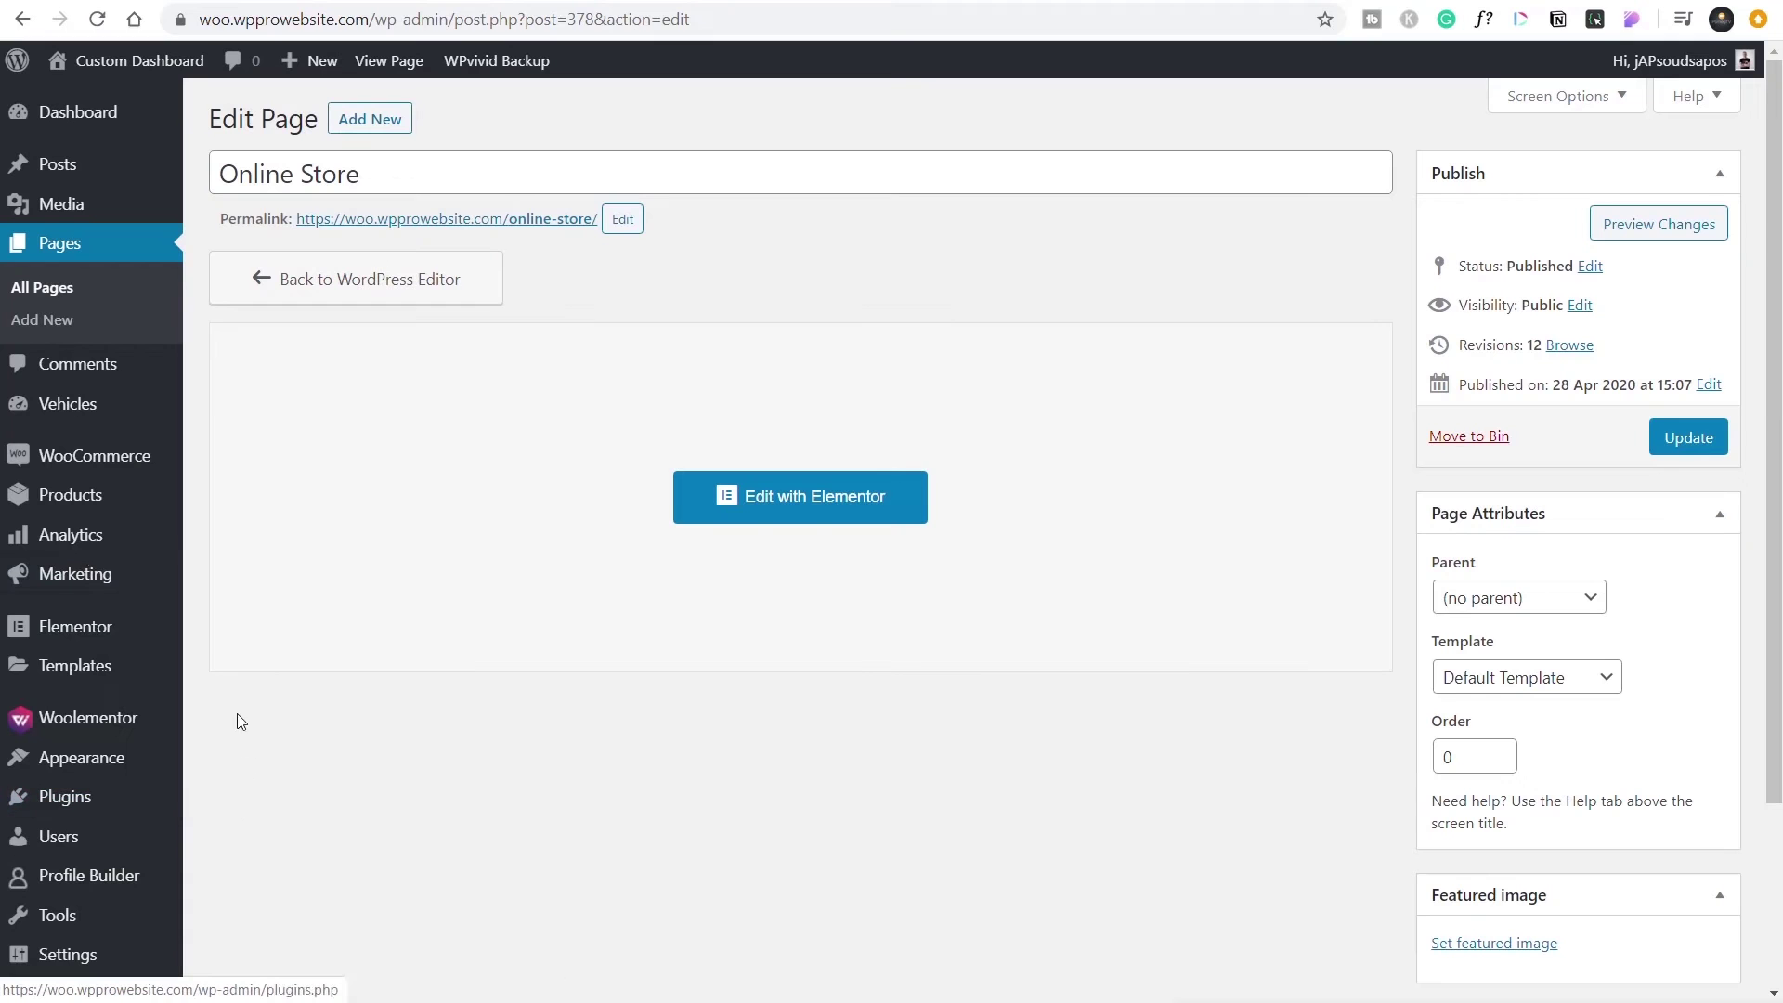
mouse_move(70, 531)
mouse_move(89, 667)
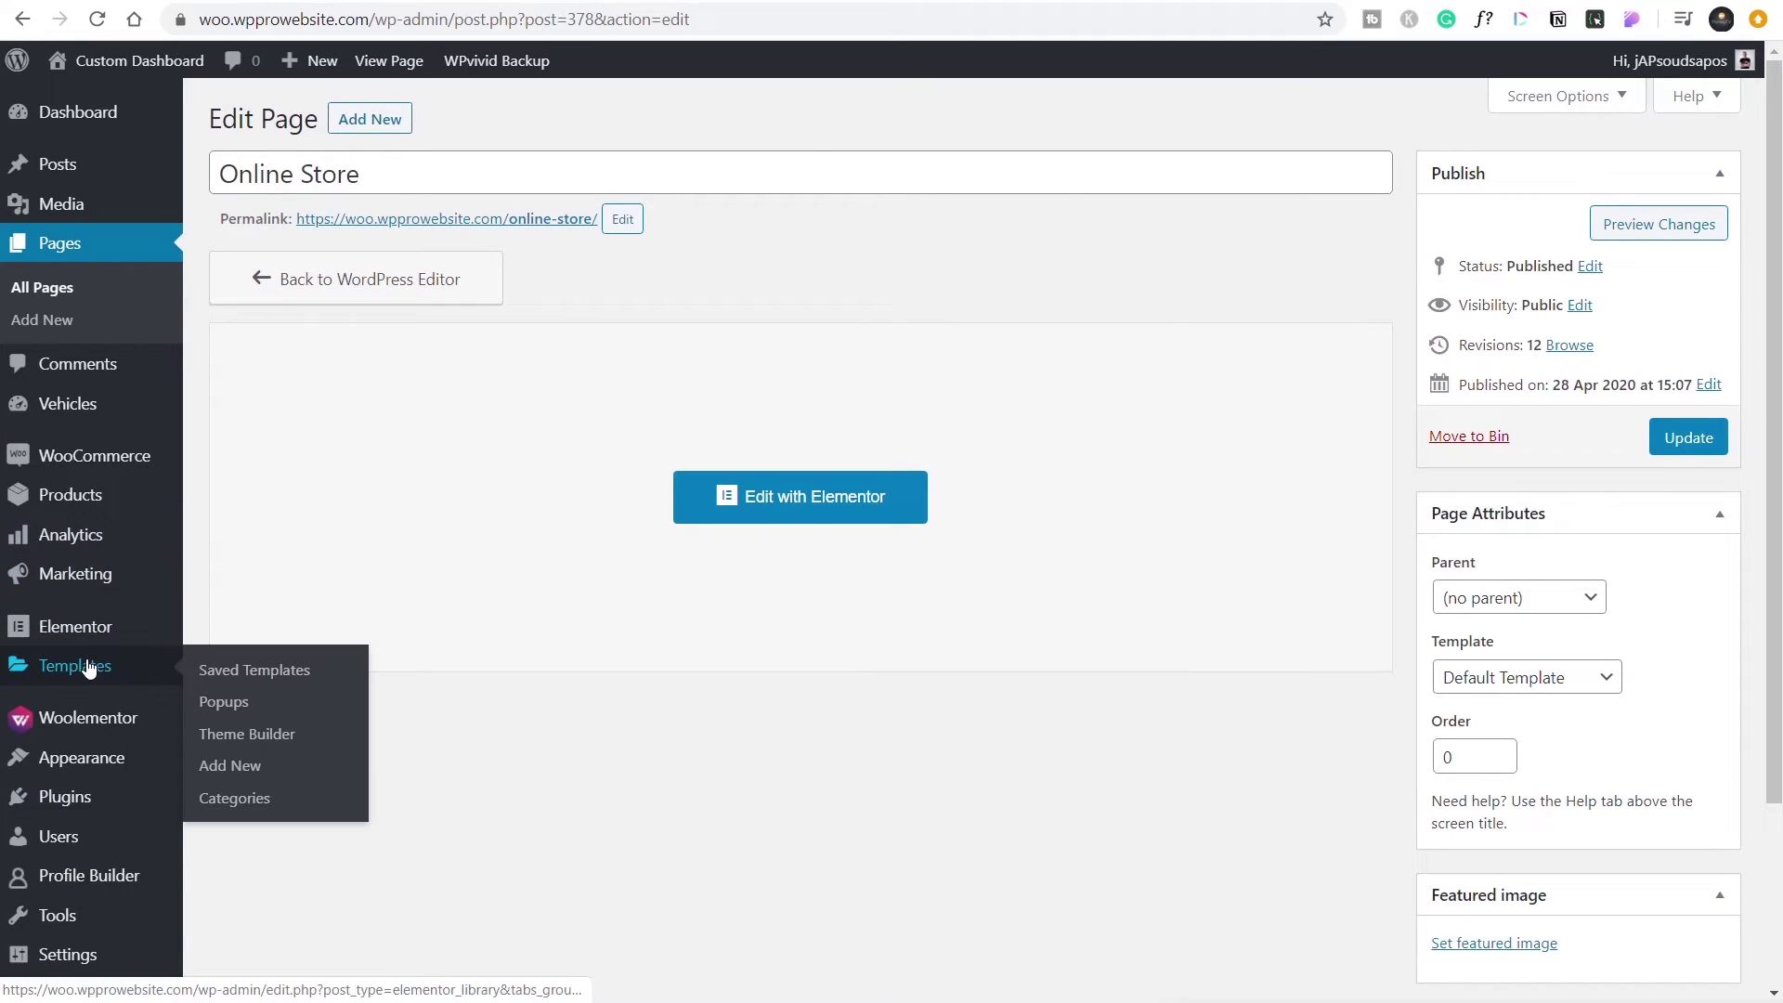
left_click(246, 736)
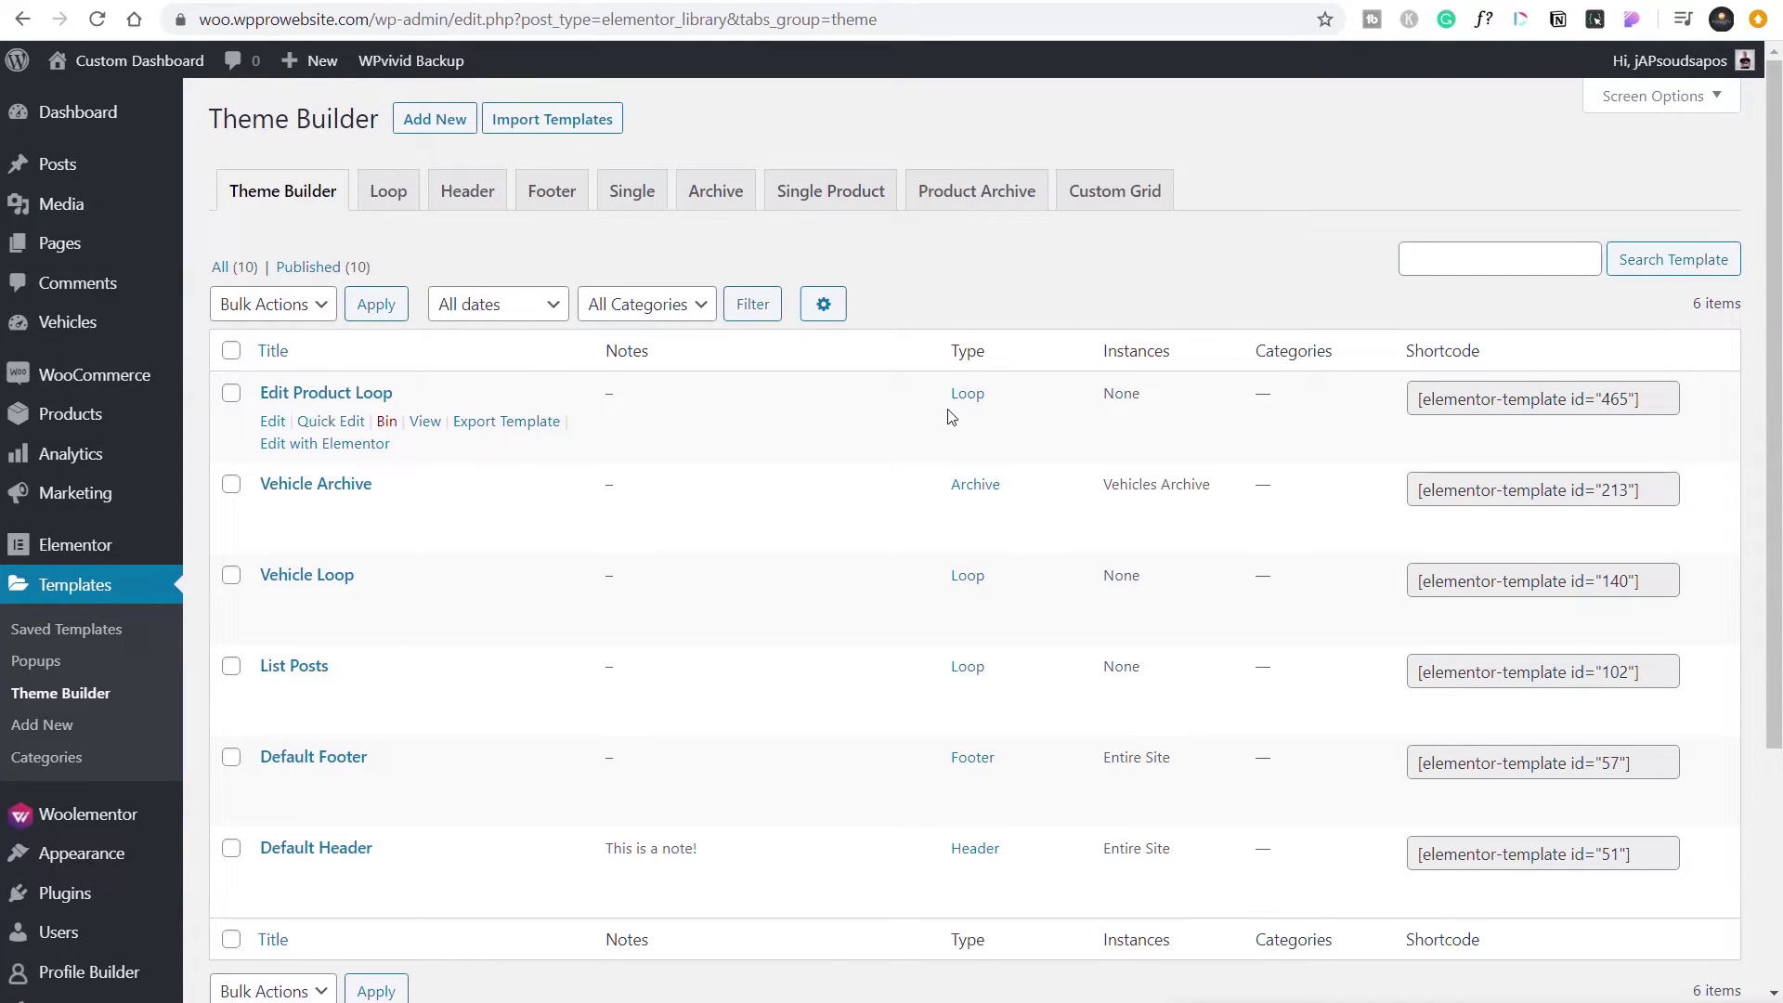
left_click(954, 189)
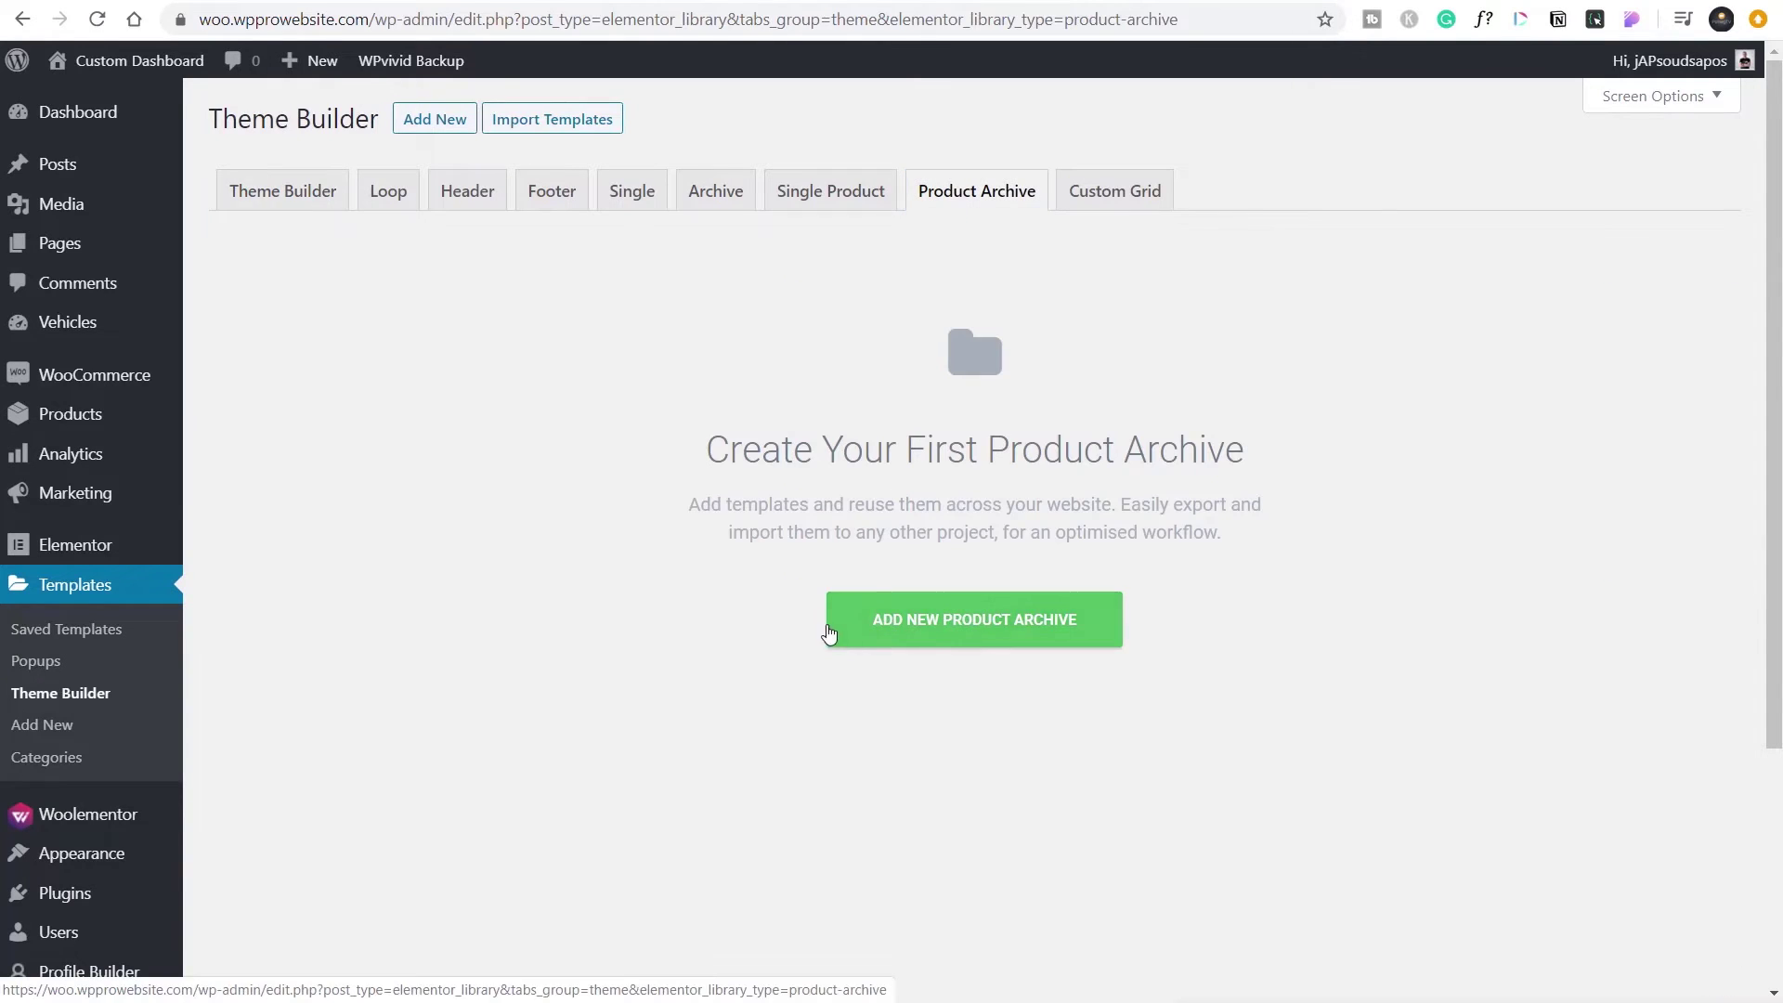
- Create a Product Archive template named "Default Product Archive" and dismiss the block library to start blank
left_click(955, 623)
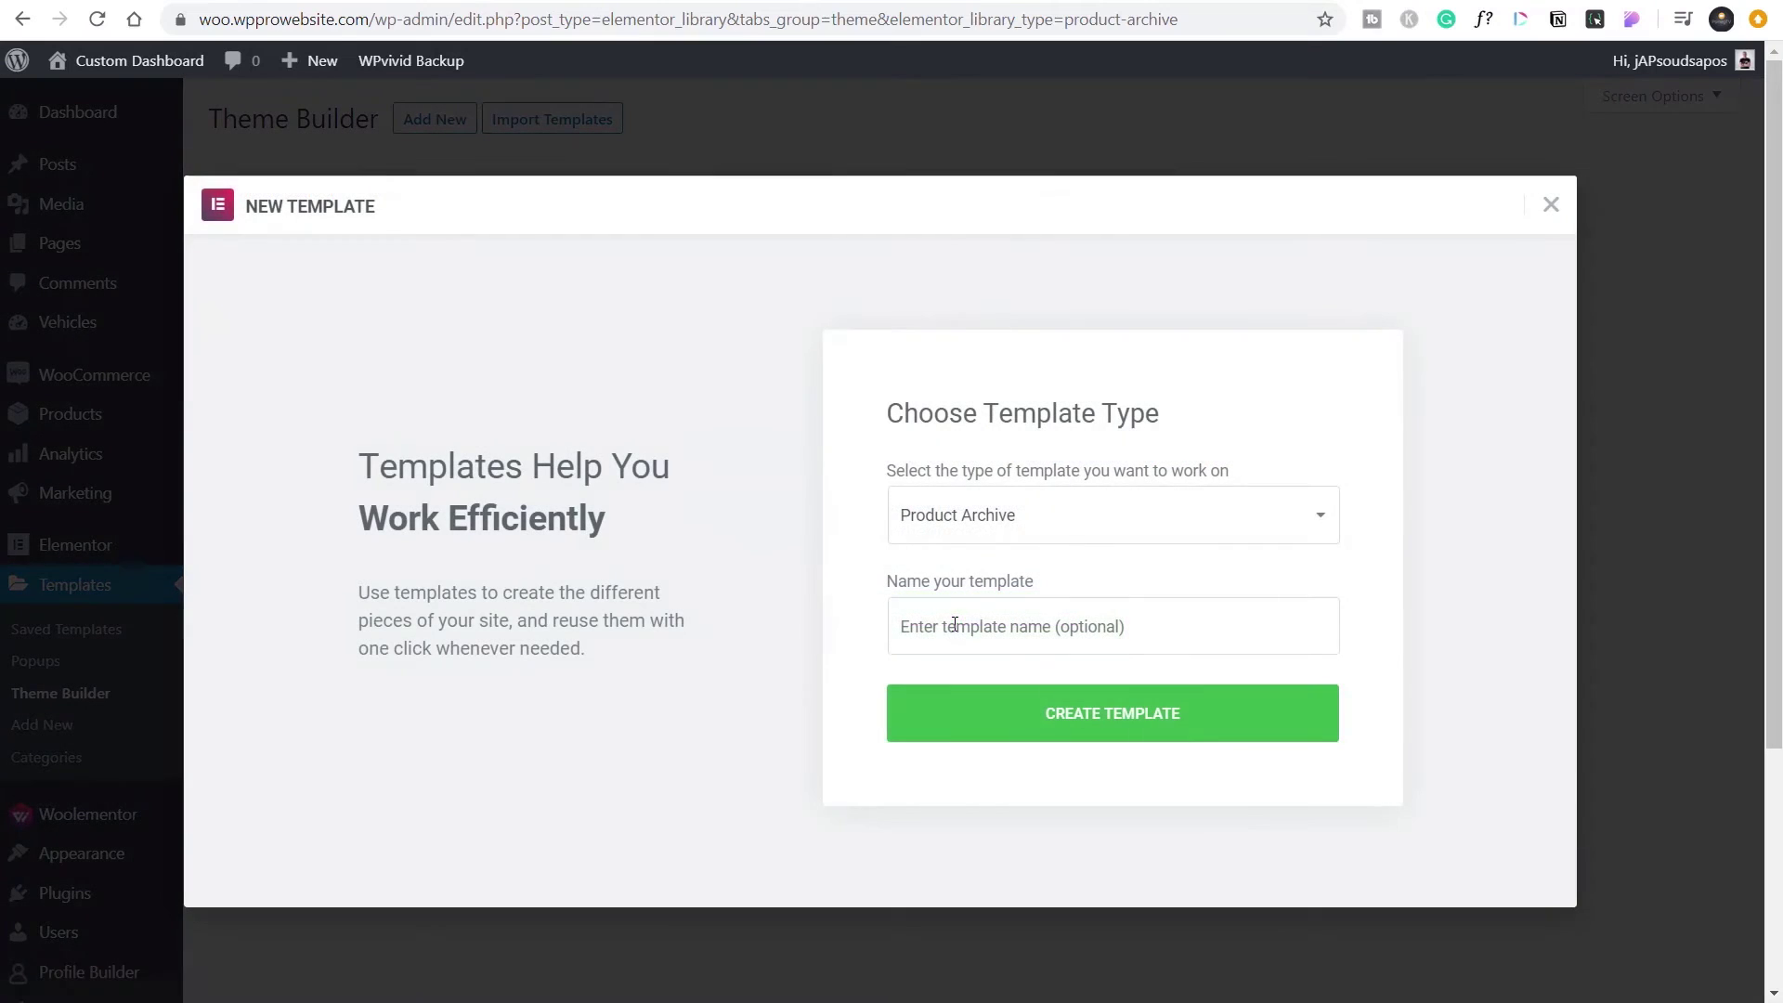
left_click(1001, 640)
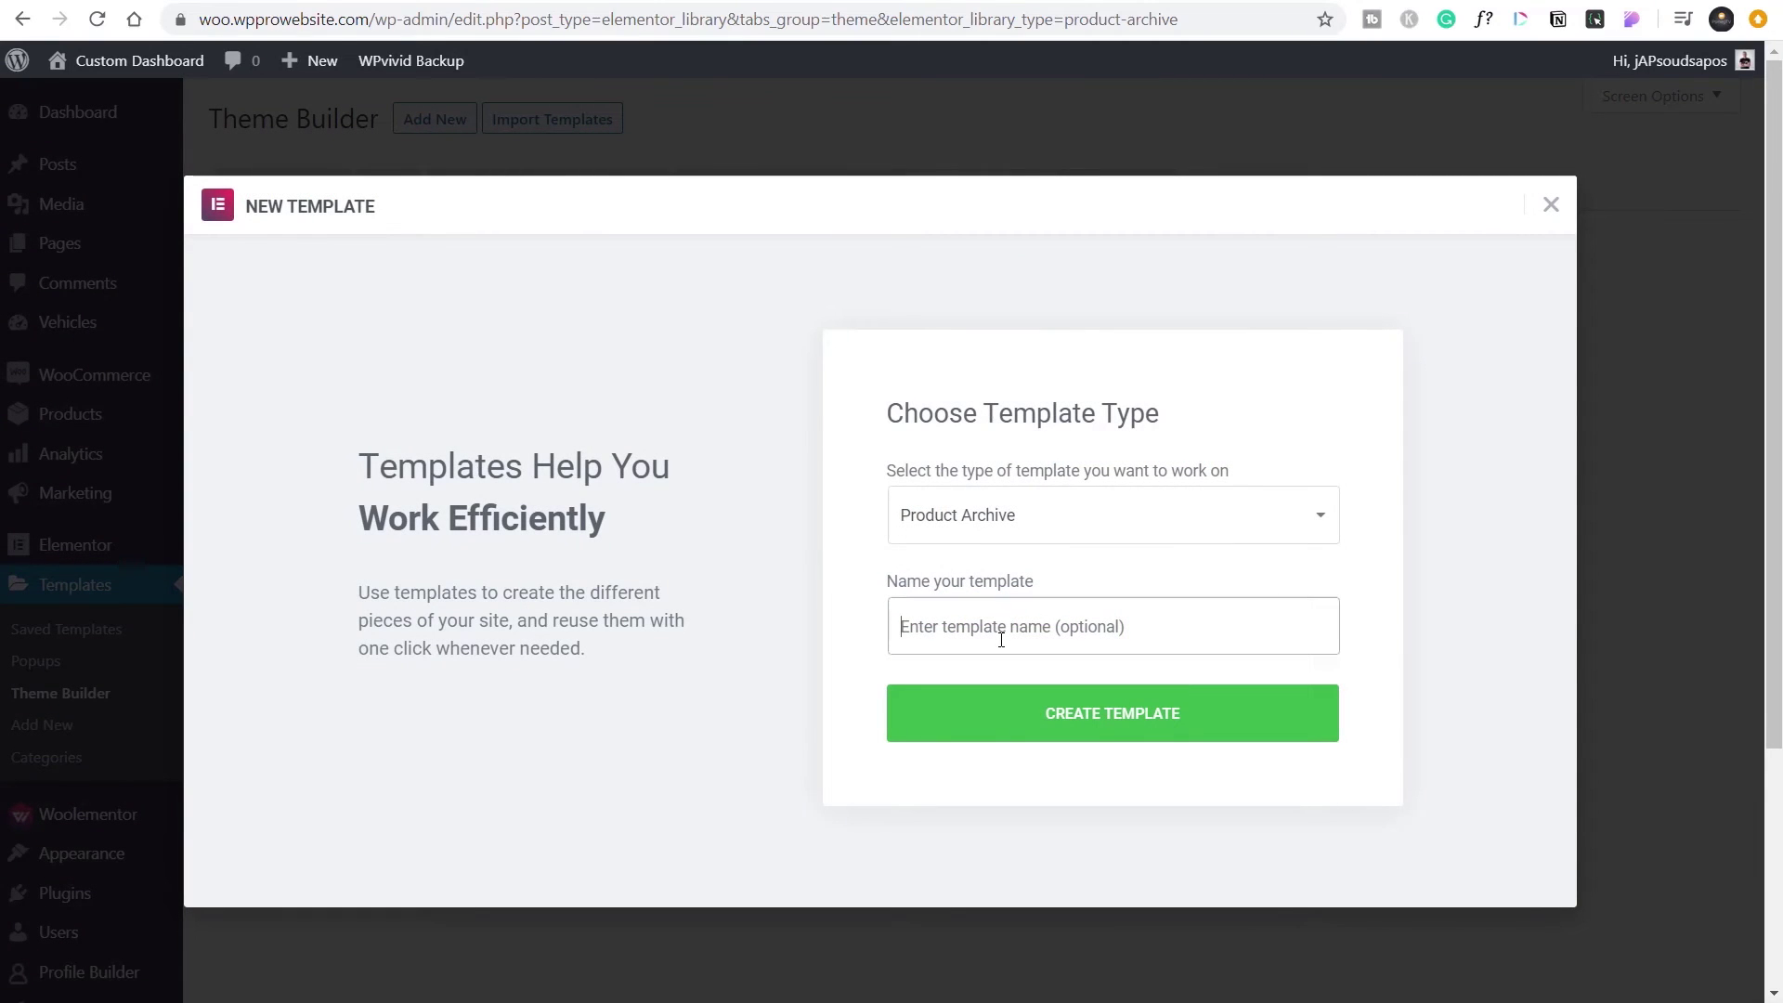
type("Default Product Archive")
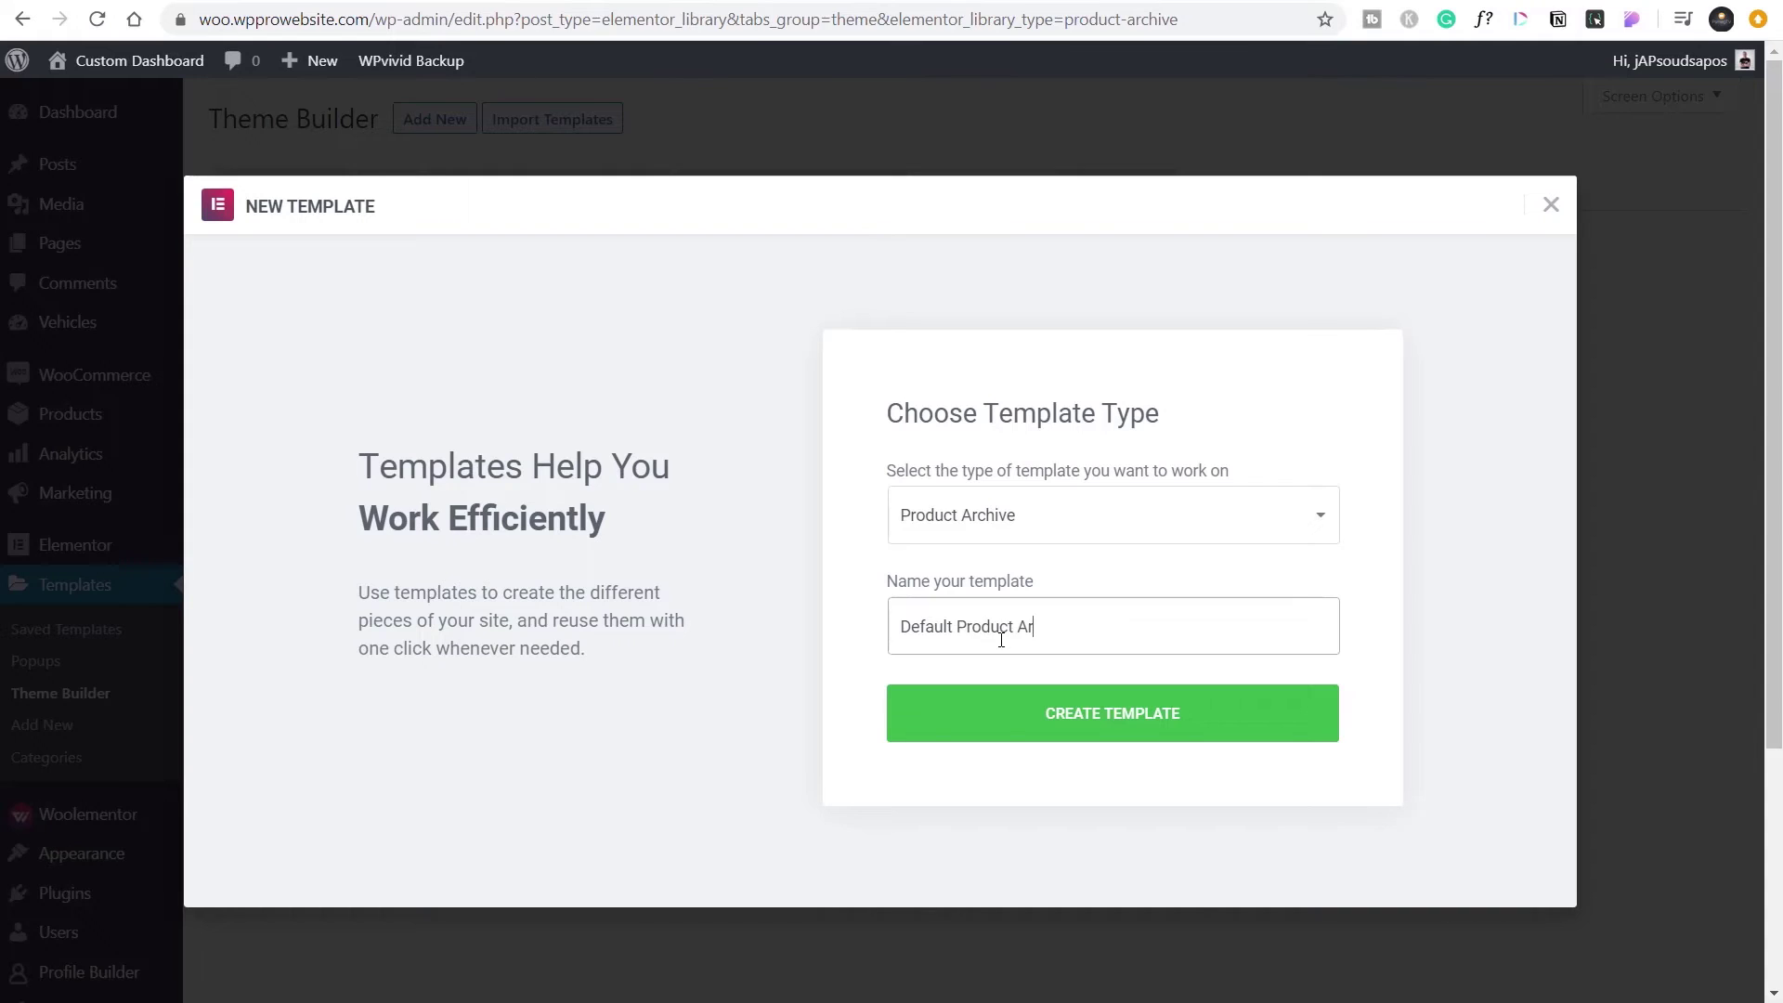
left_click(1080, 728)
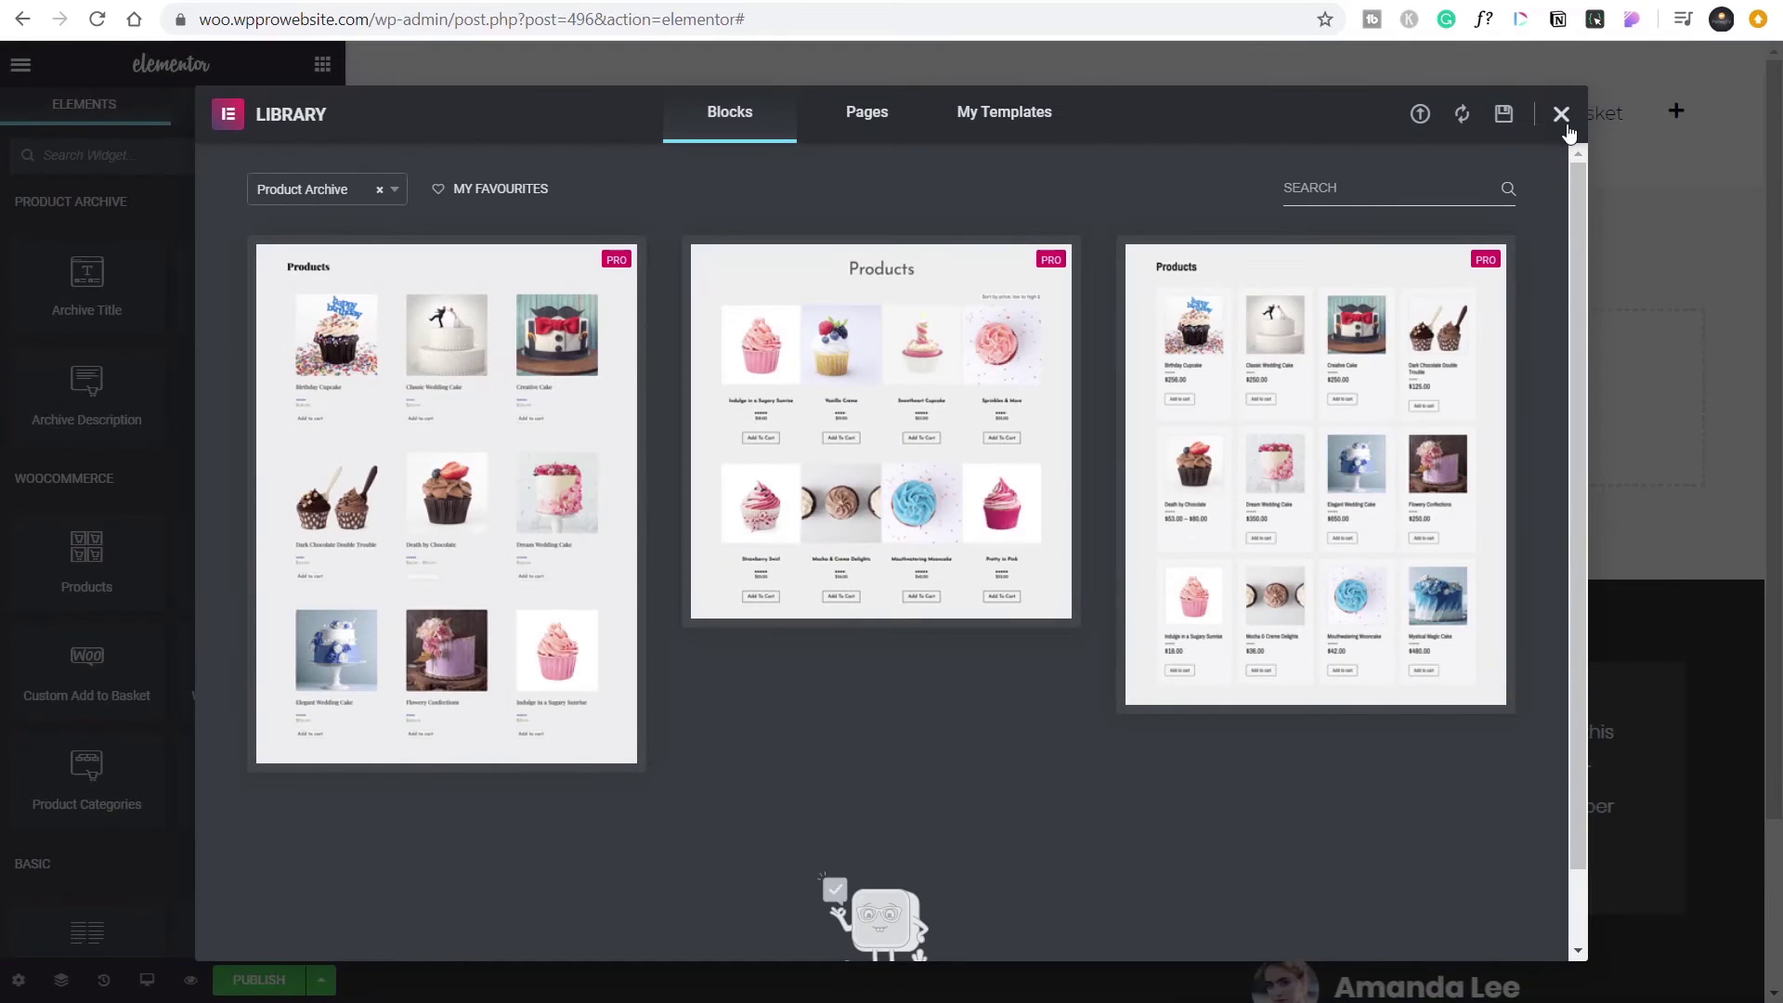
left_click(1562, 114)
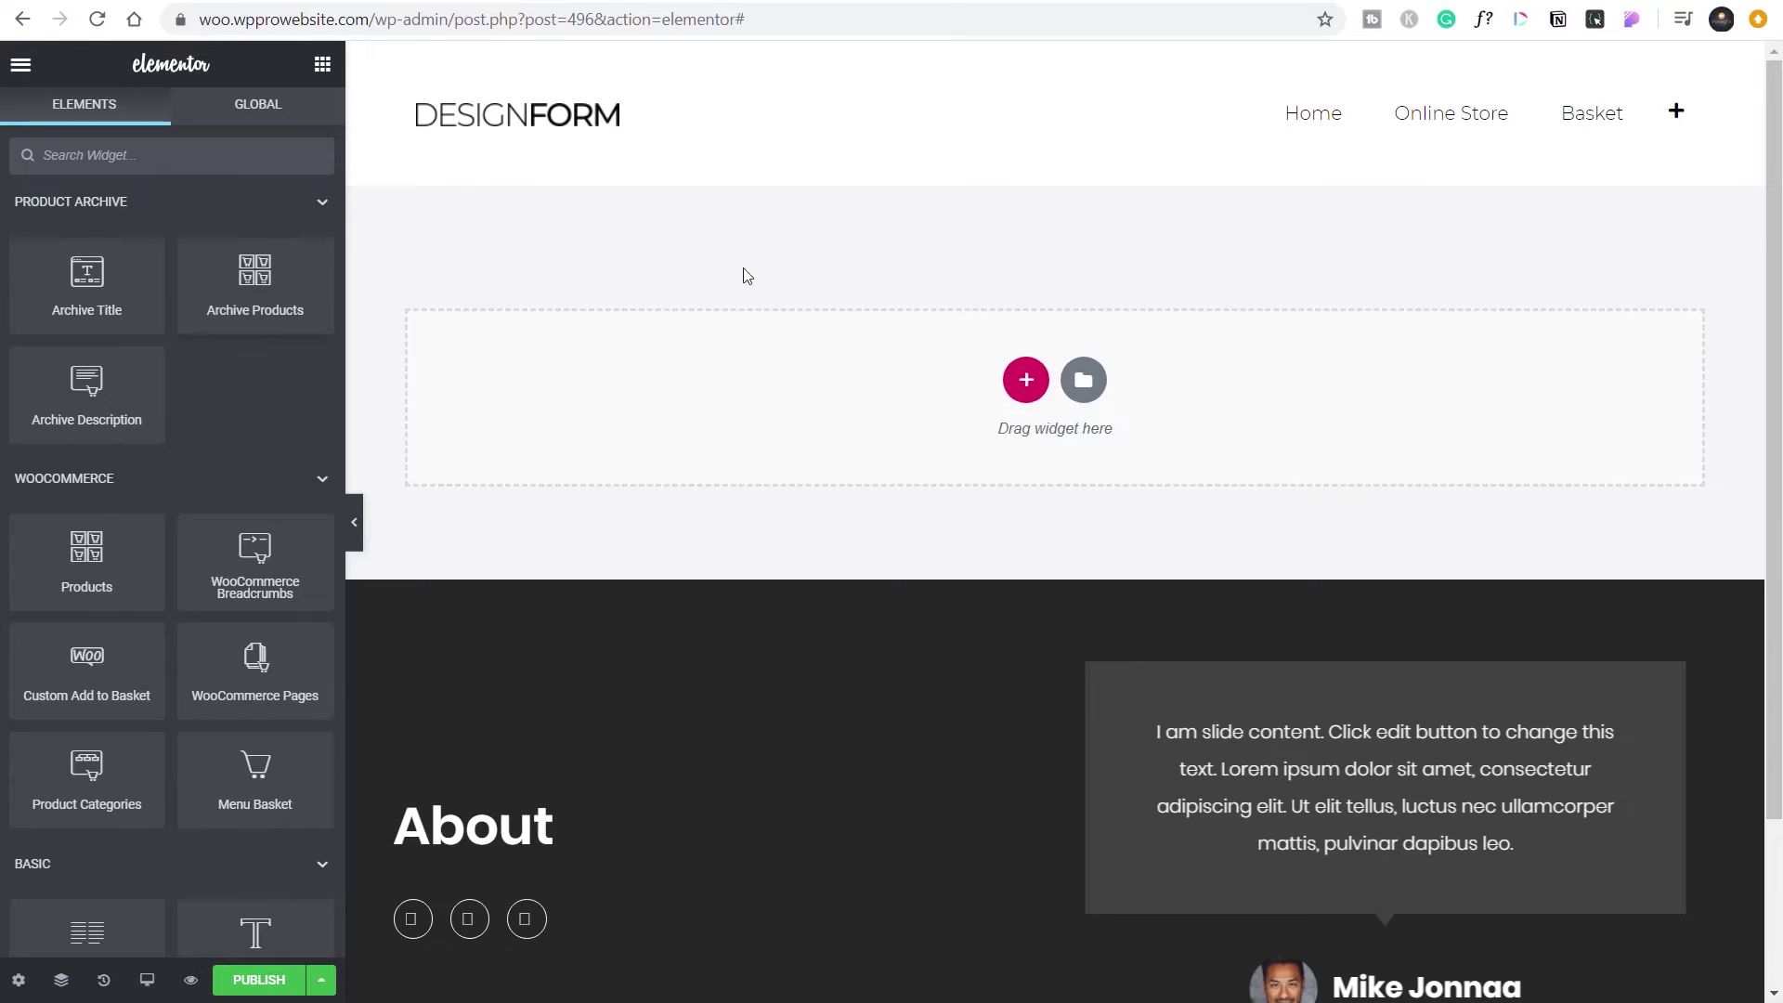
- Paste the copied hero section into the archive template and delete its Archive Title heading
right_click(869, 373)
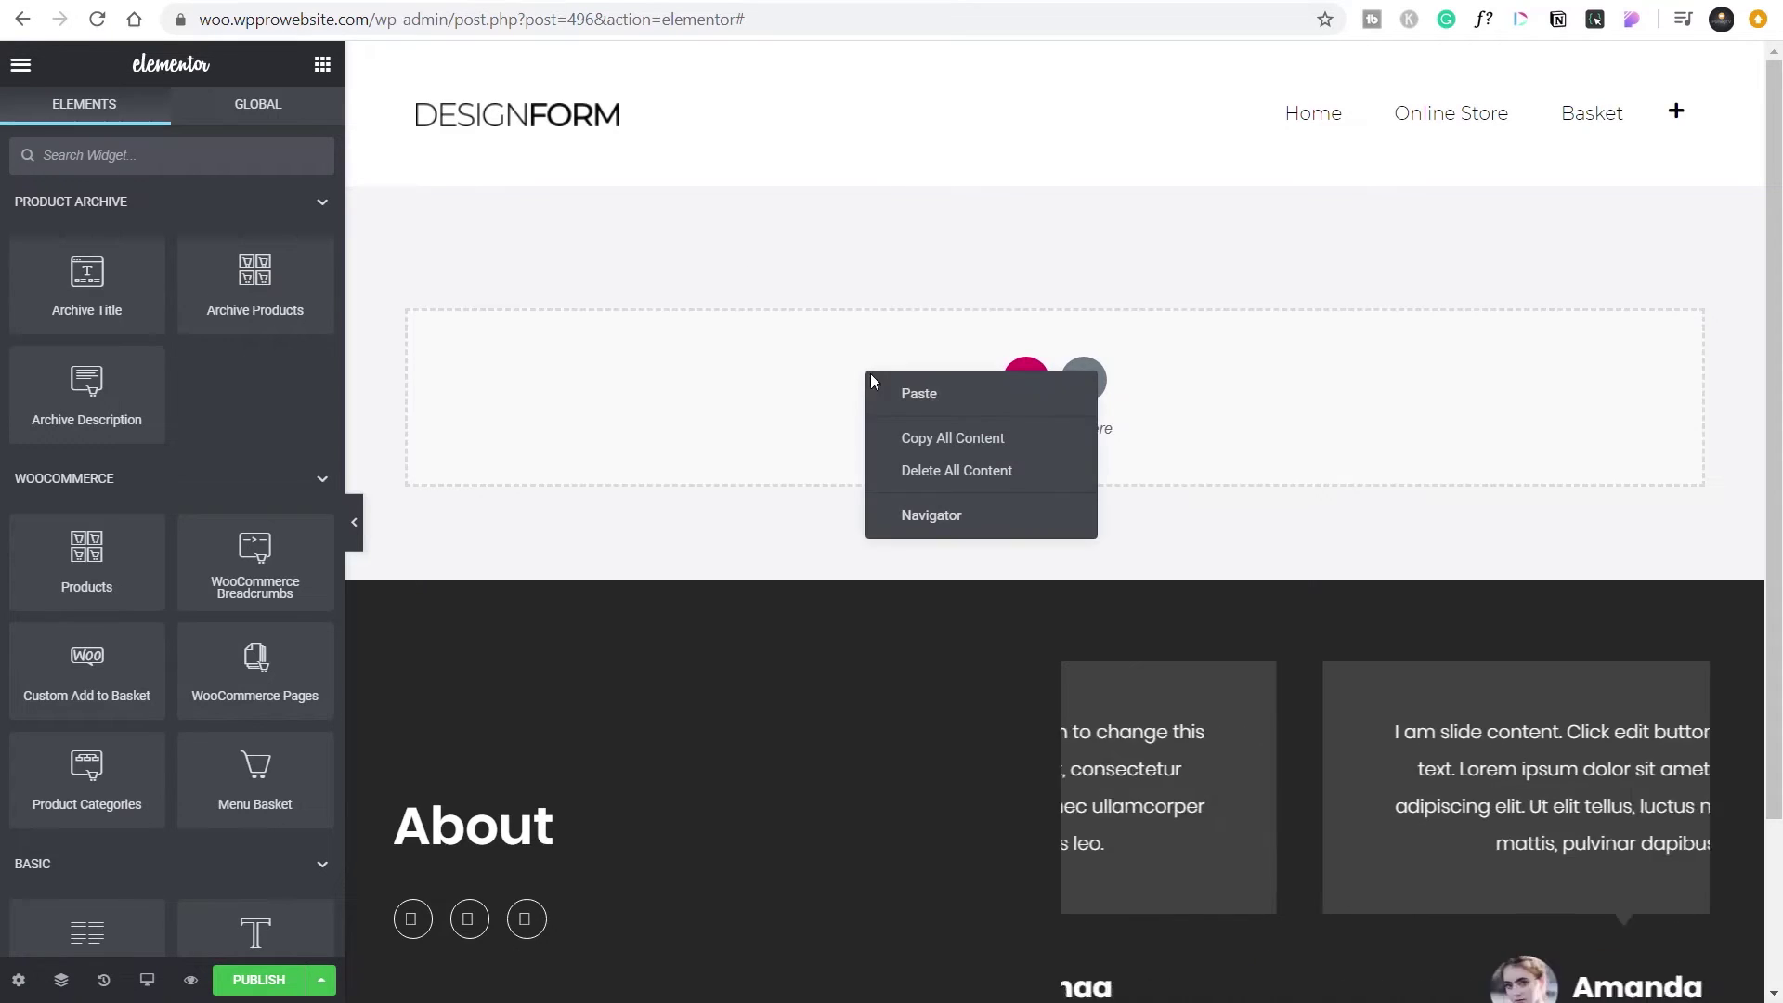
left_click(928, 394)
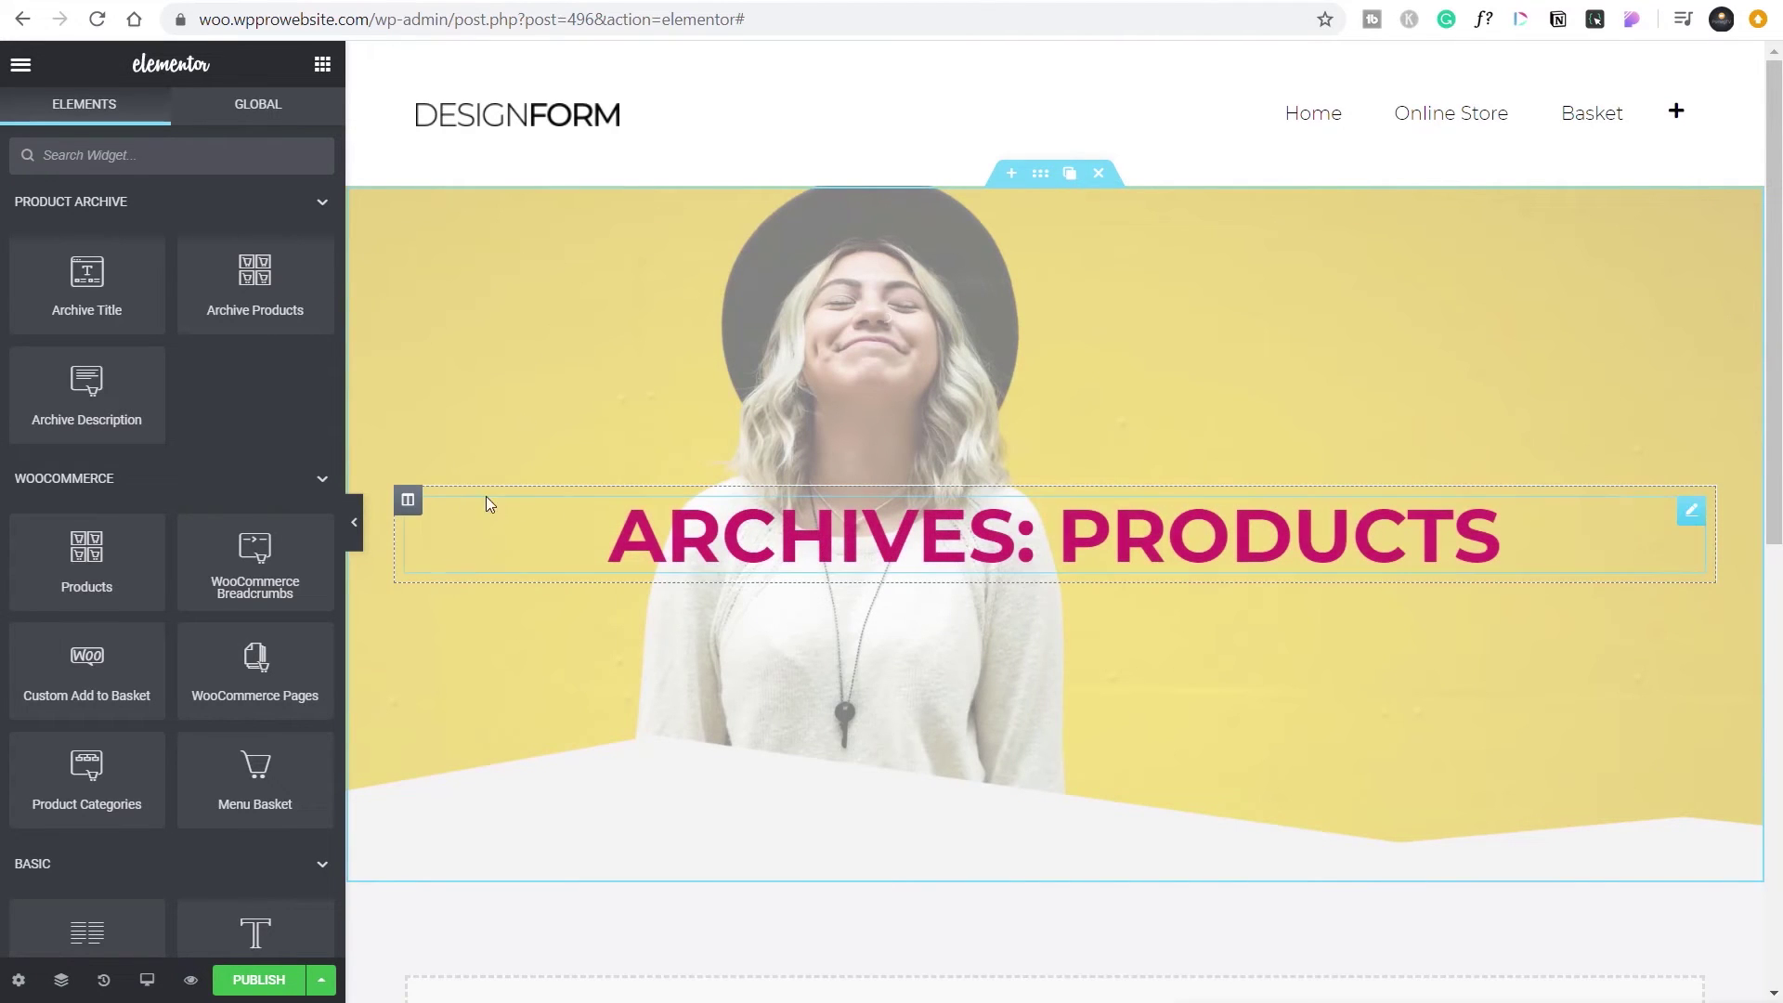
left_click(1657, 517)
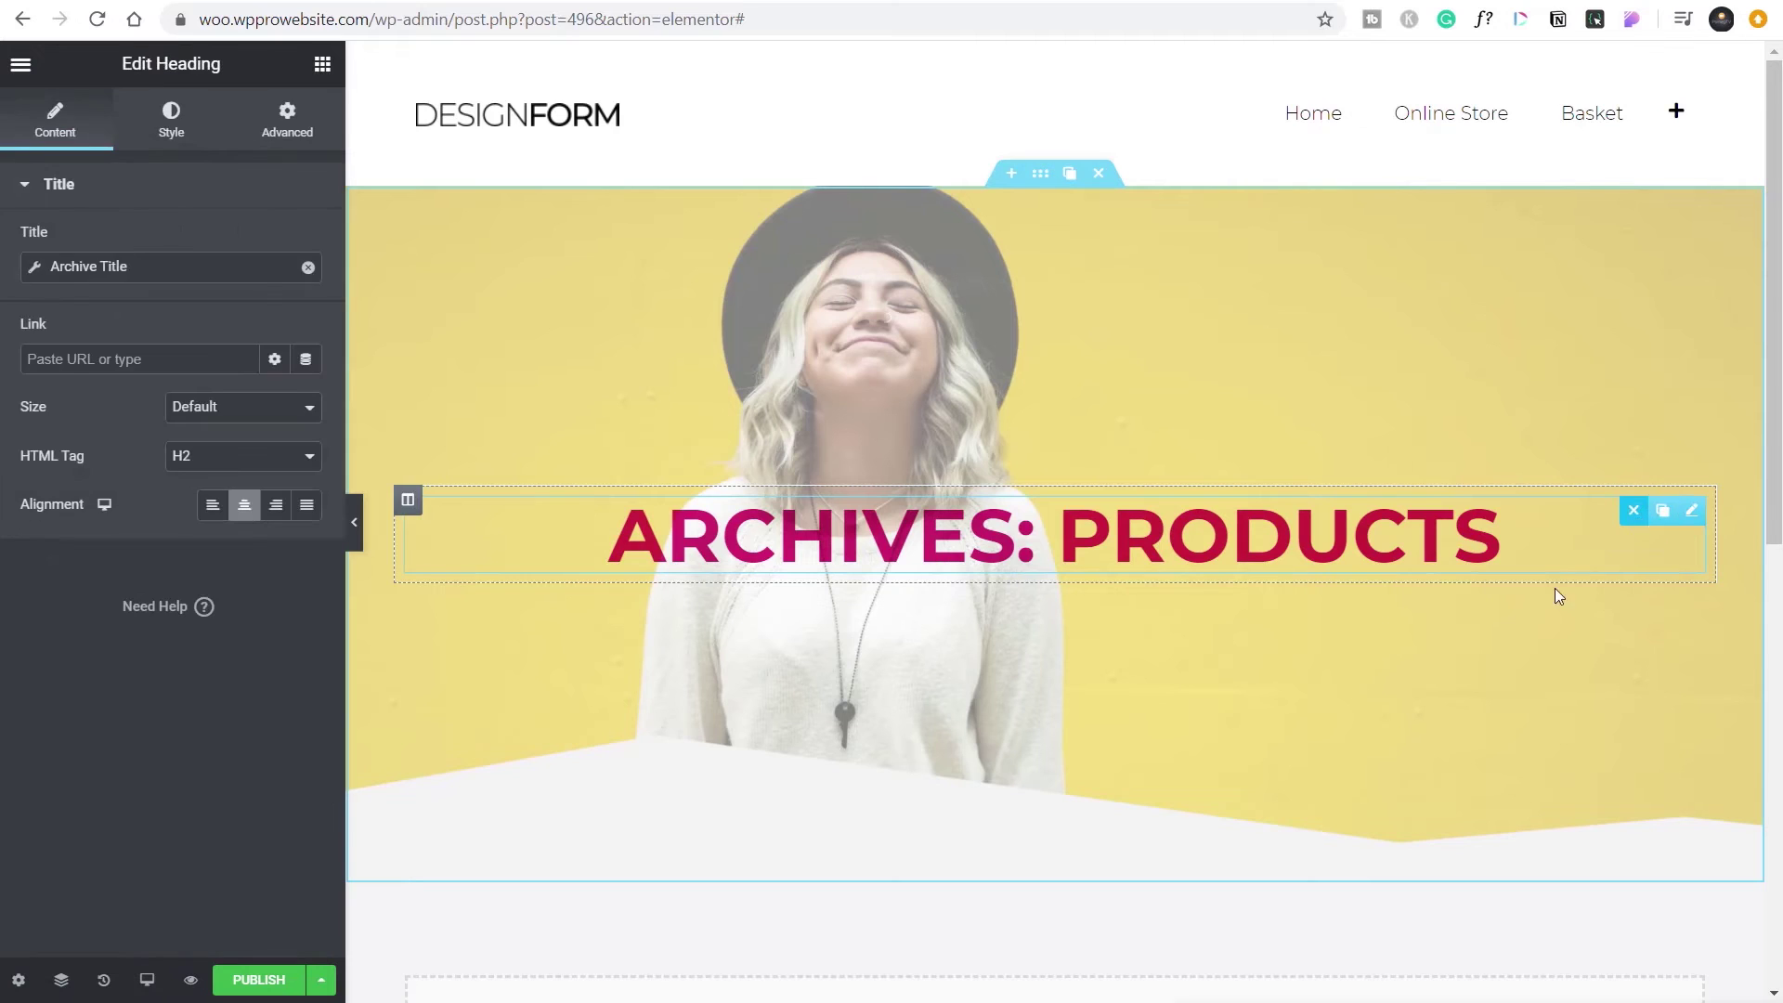
key("Delete")
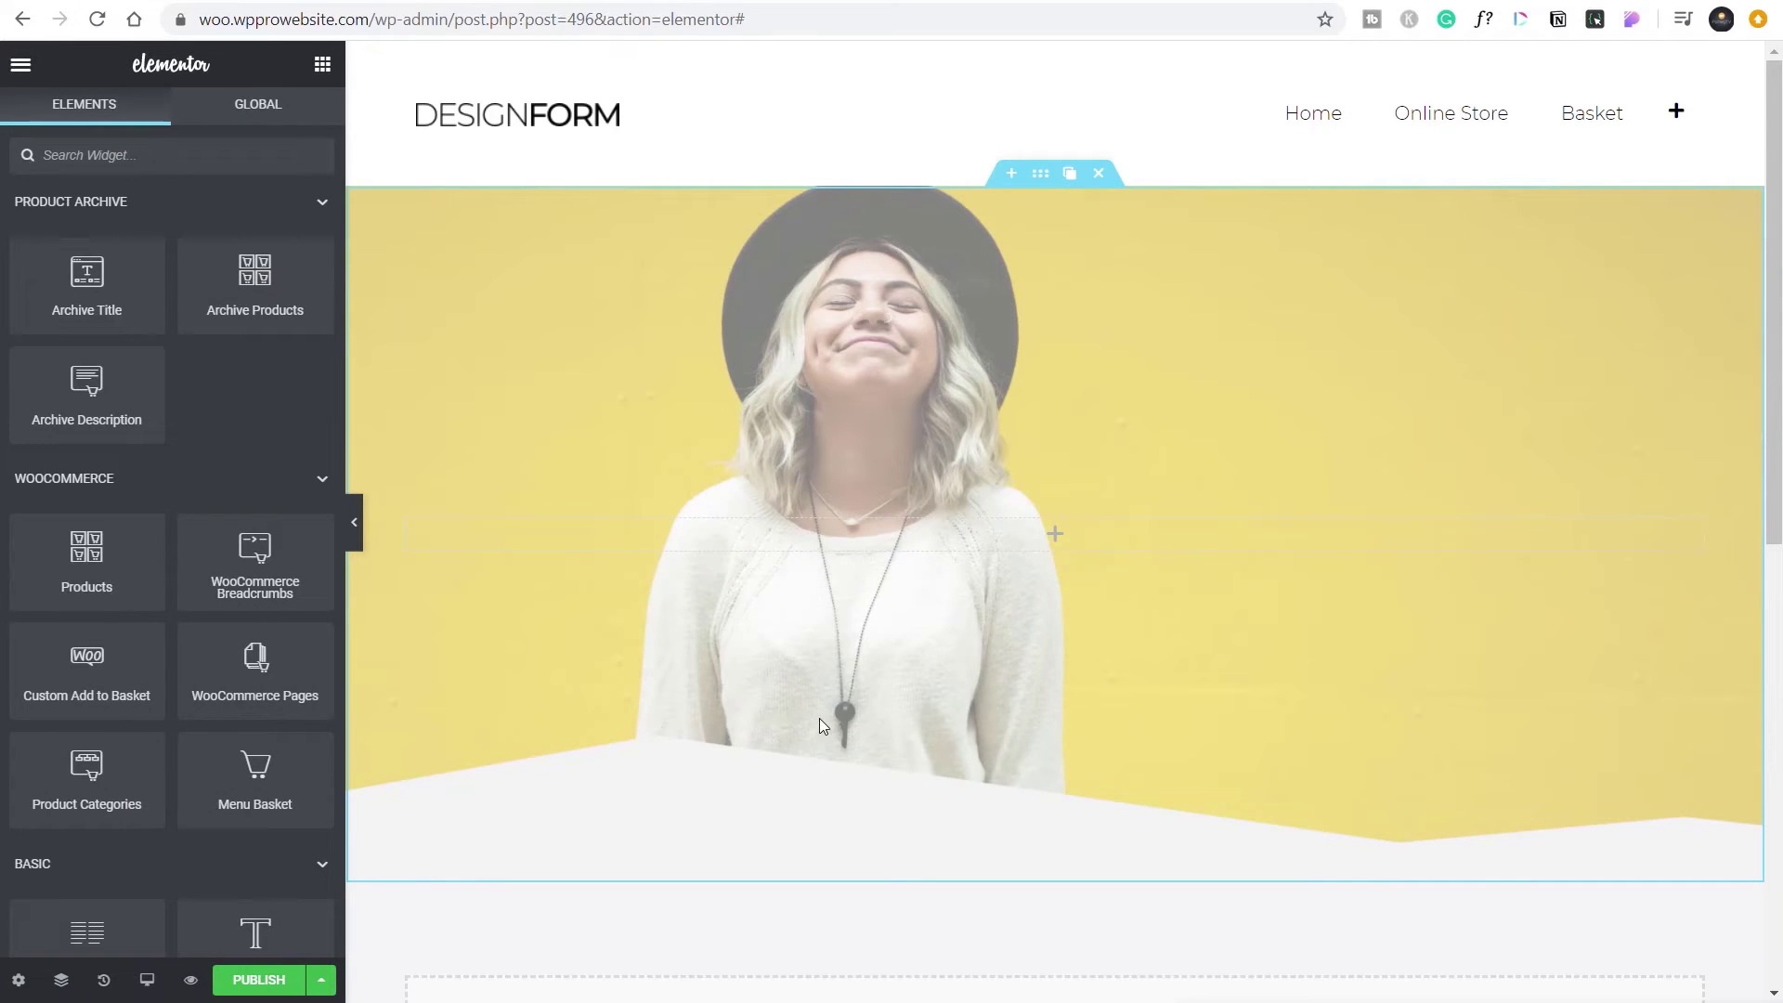
- Find the WooCommerce Product Categories widget with the search "product cat" and add it in a new section below the hero
scroll(804, 718, "down", 4)
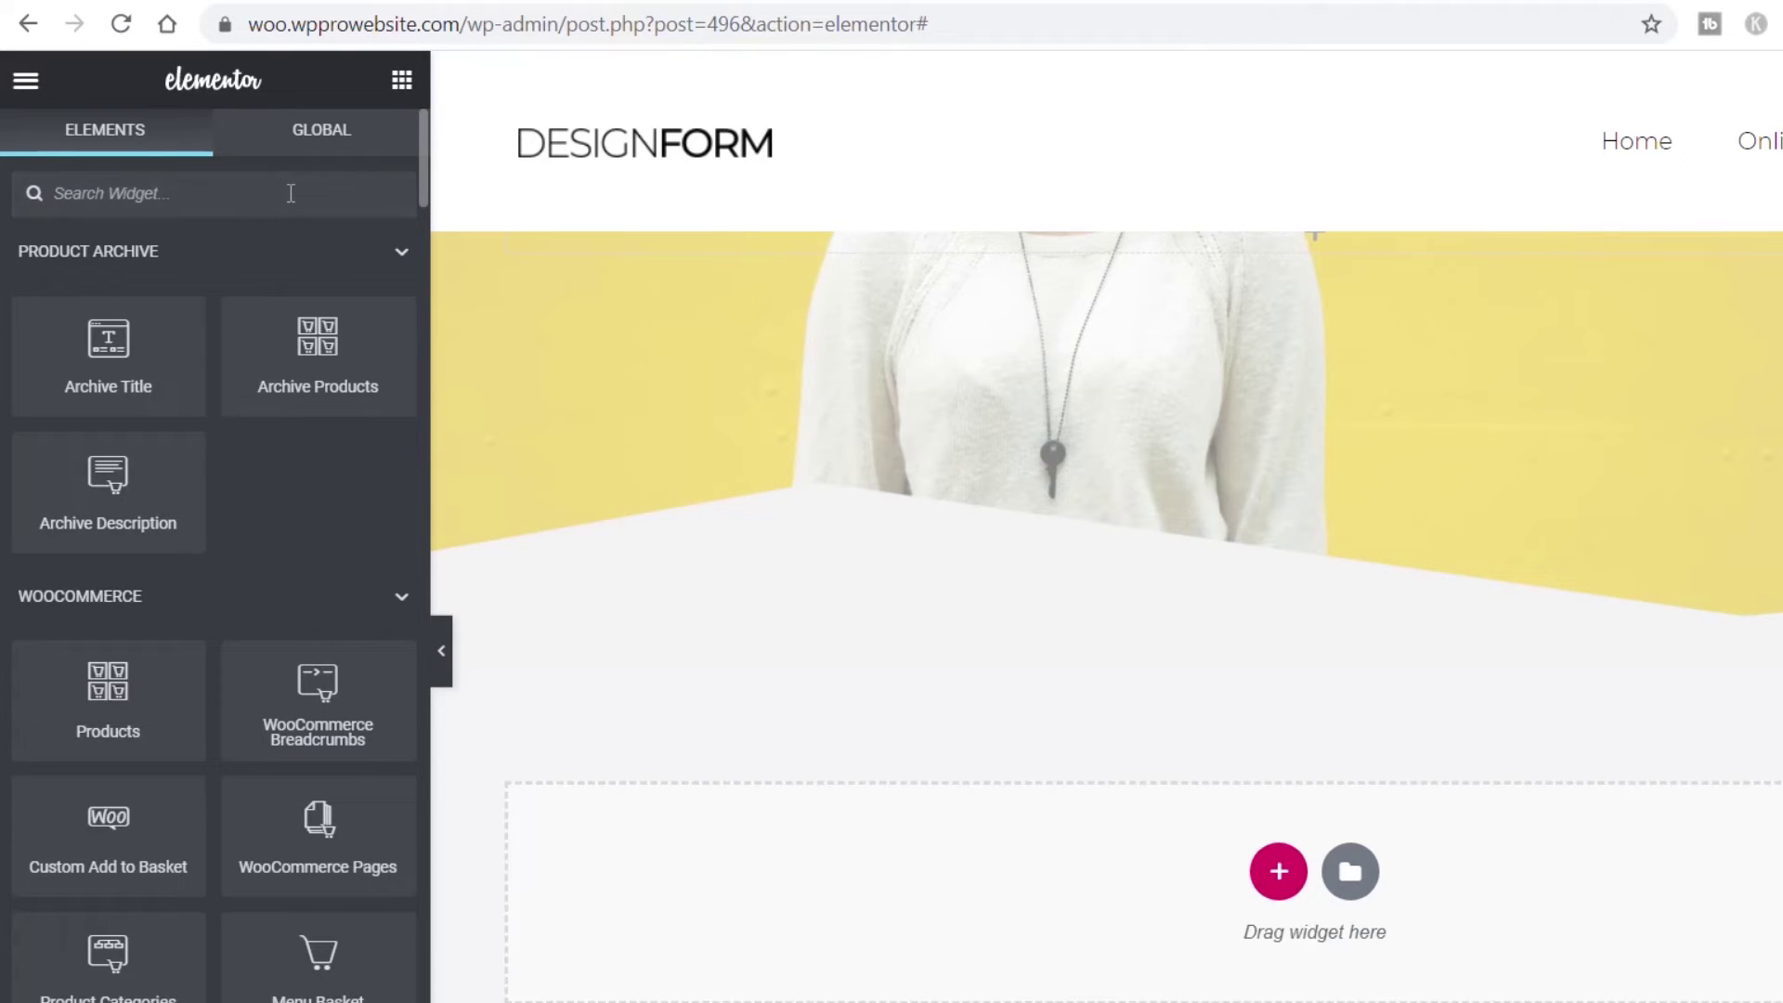
type("product cat")
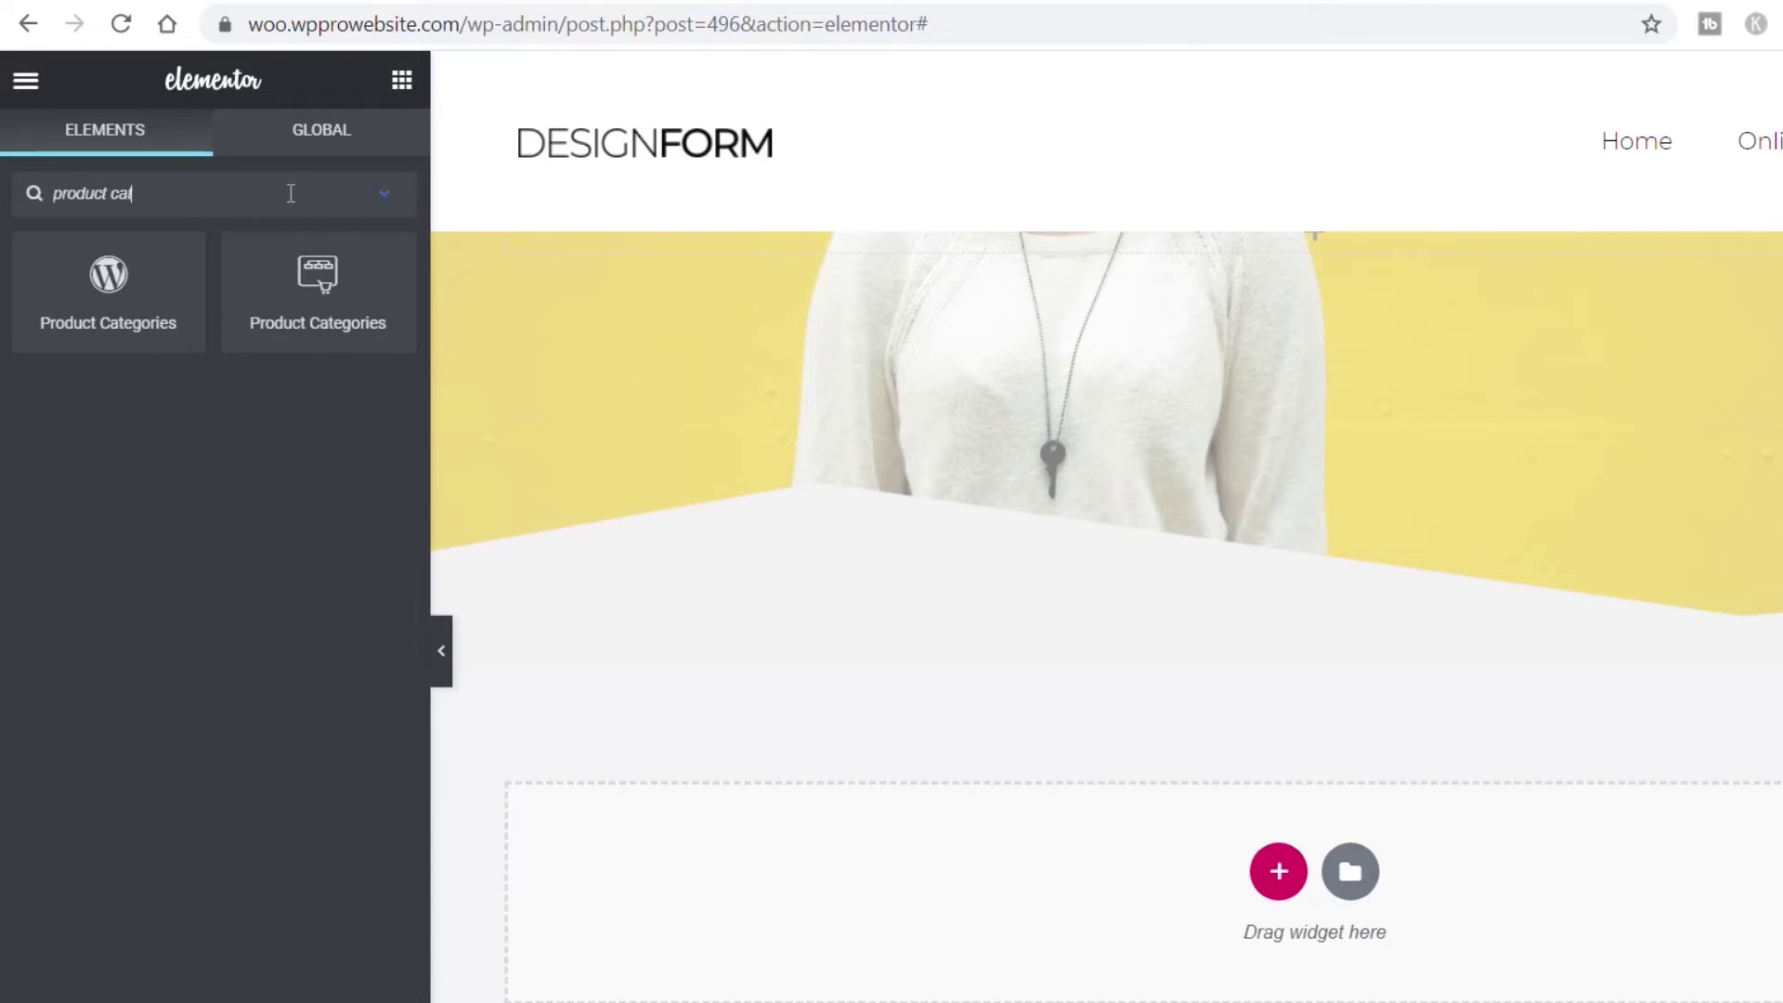
left_click_drag(317, 283, 944, 944)
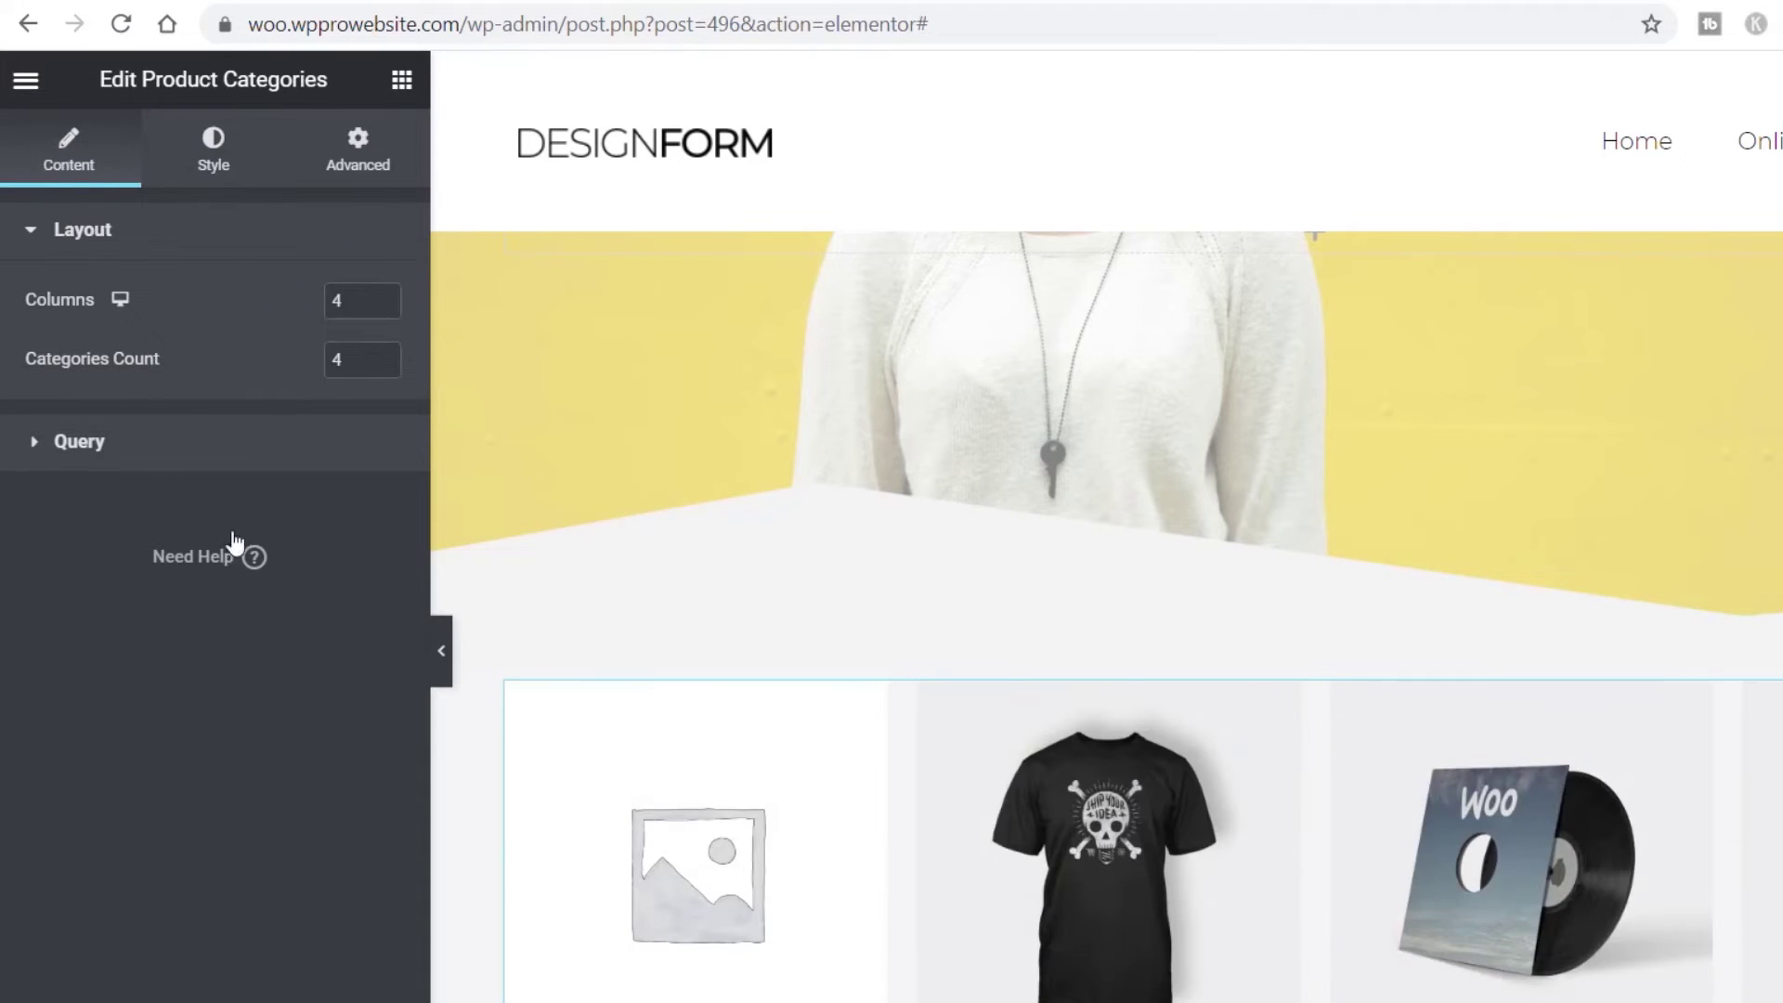
- Set the Product Categories widget's layout to 8 columns and a categories count of 8
left_click(353, 300)
type("8")
double_click(345, 360)
type("8")
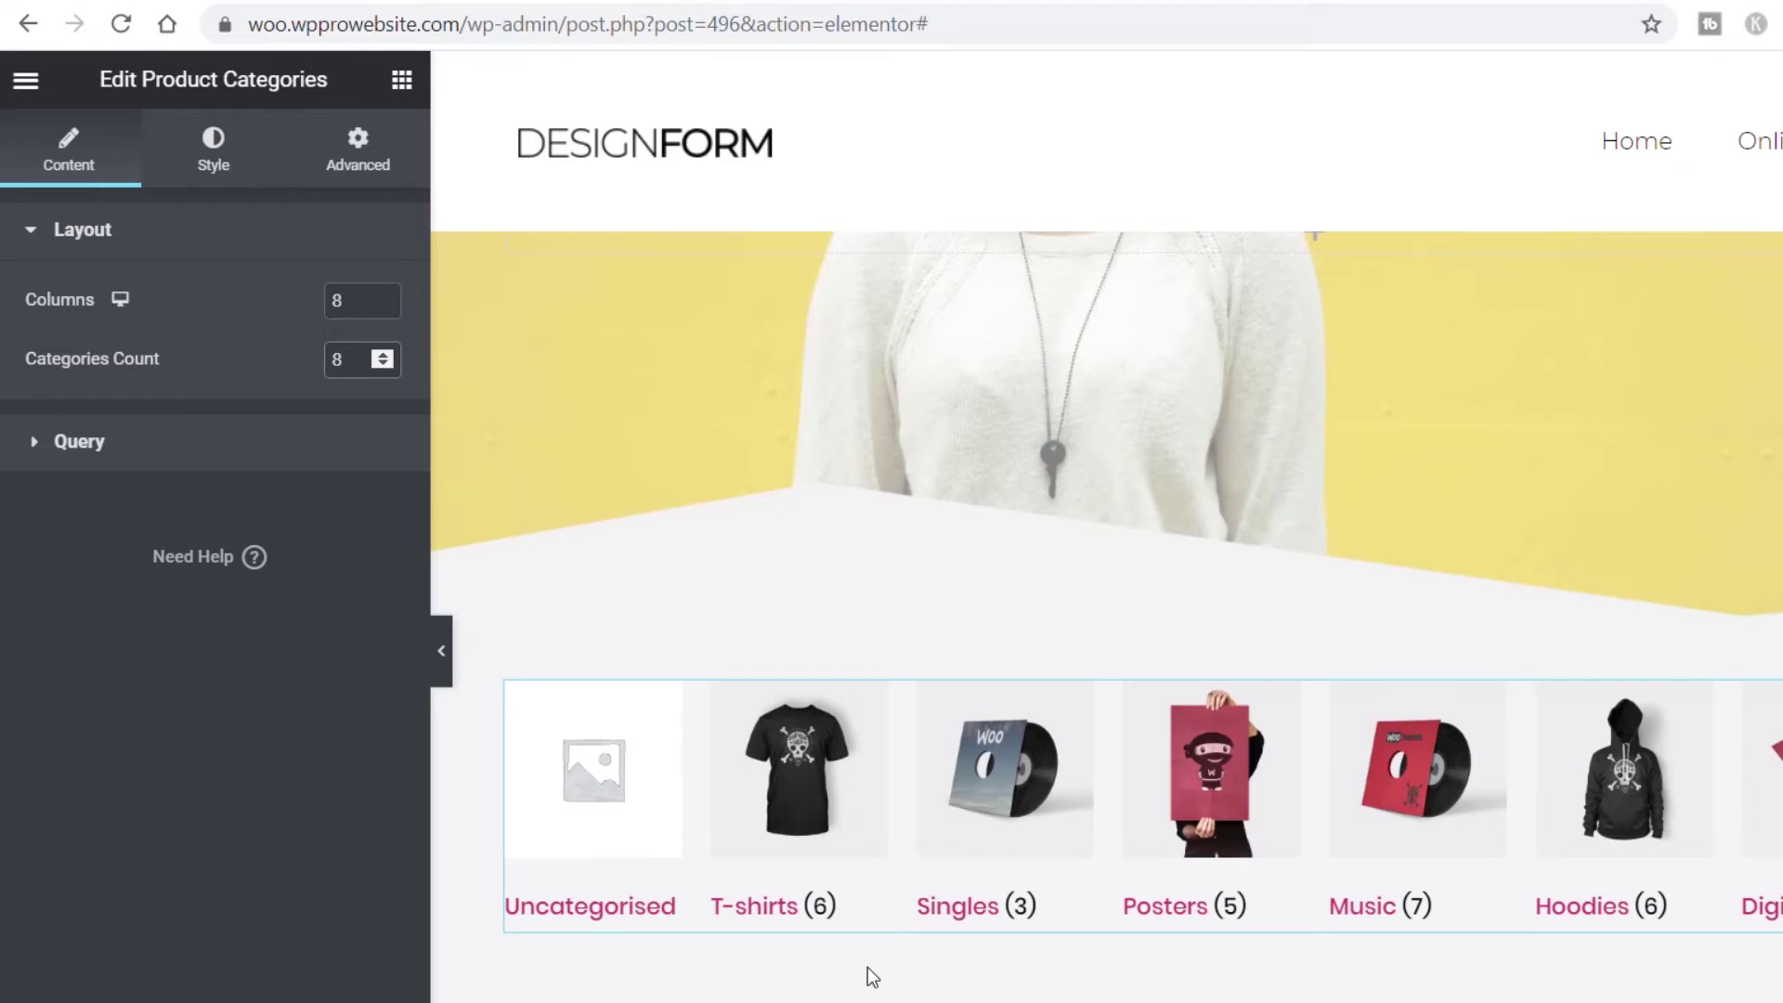
- Set the category query's source to Current Subcategories and hide empty categories
left_click(81, 457)
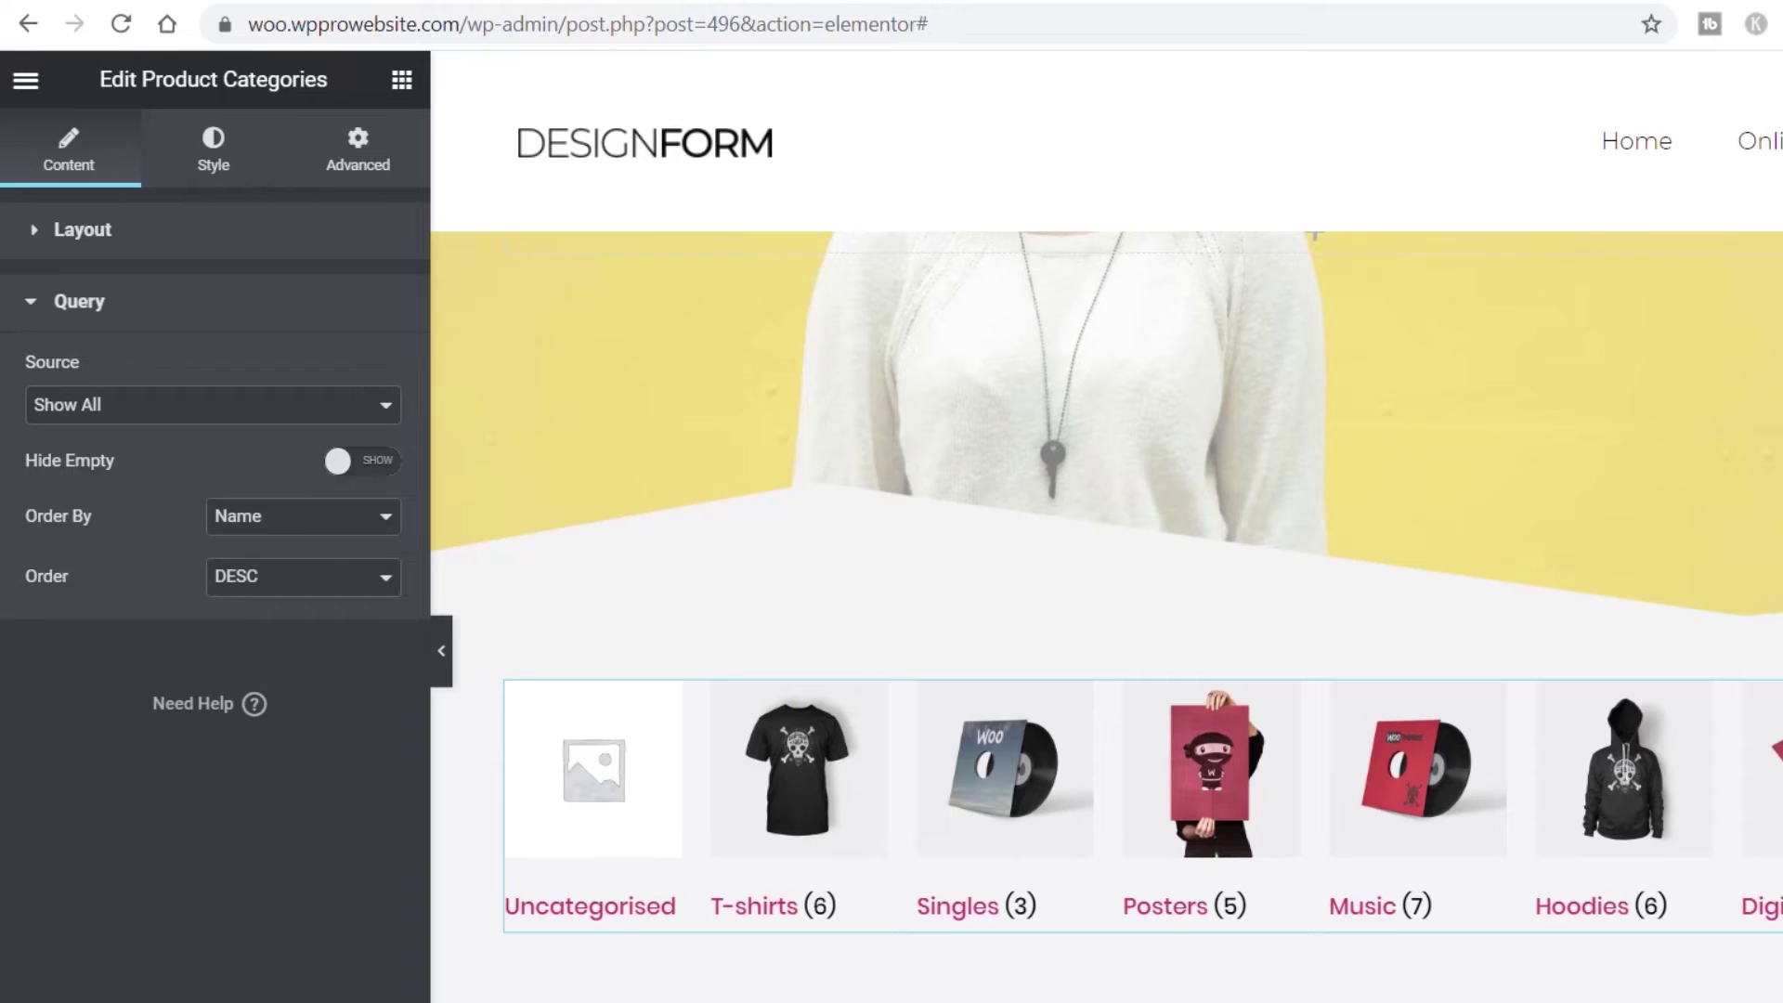
left_click(283, 413)
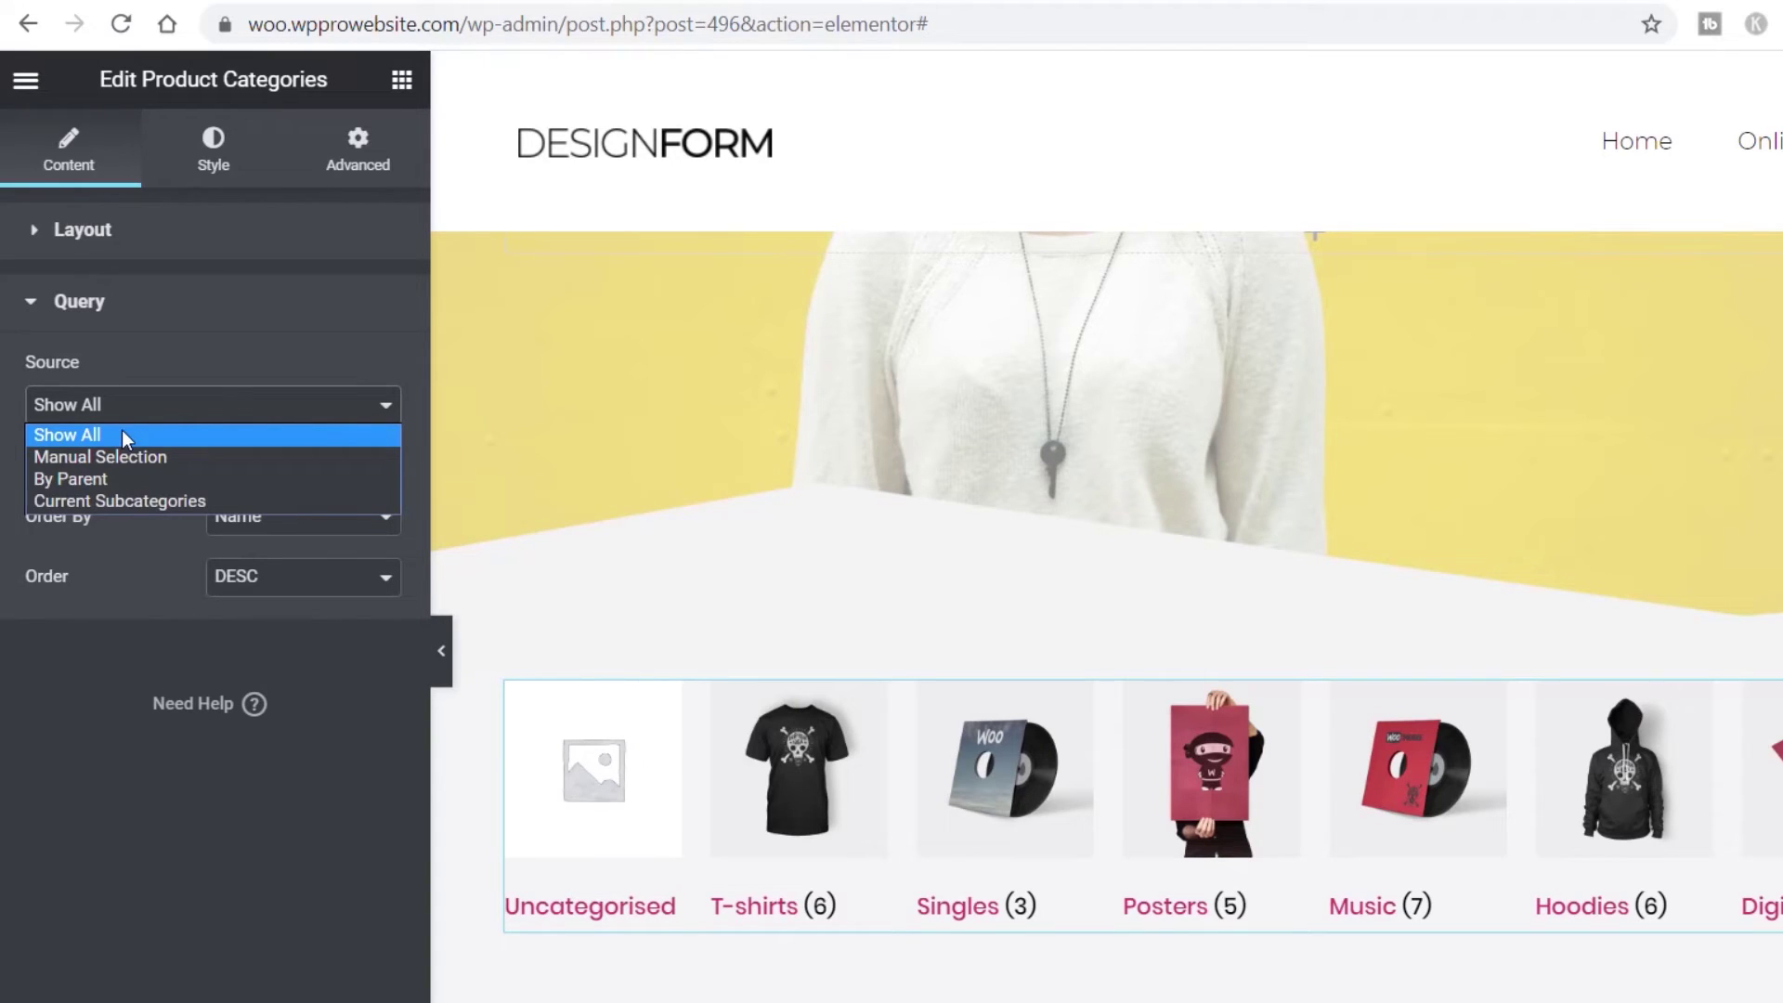
left_click(135, 499)
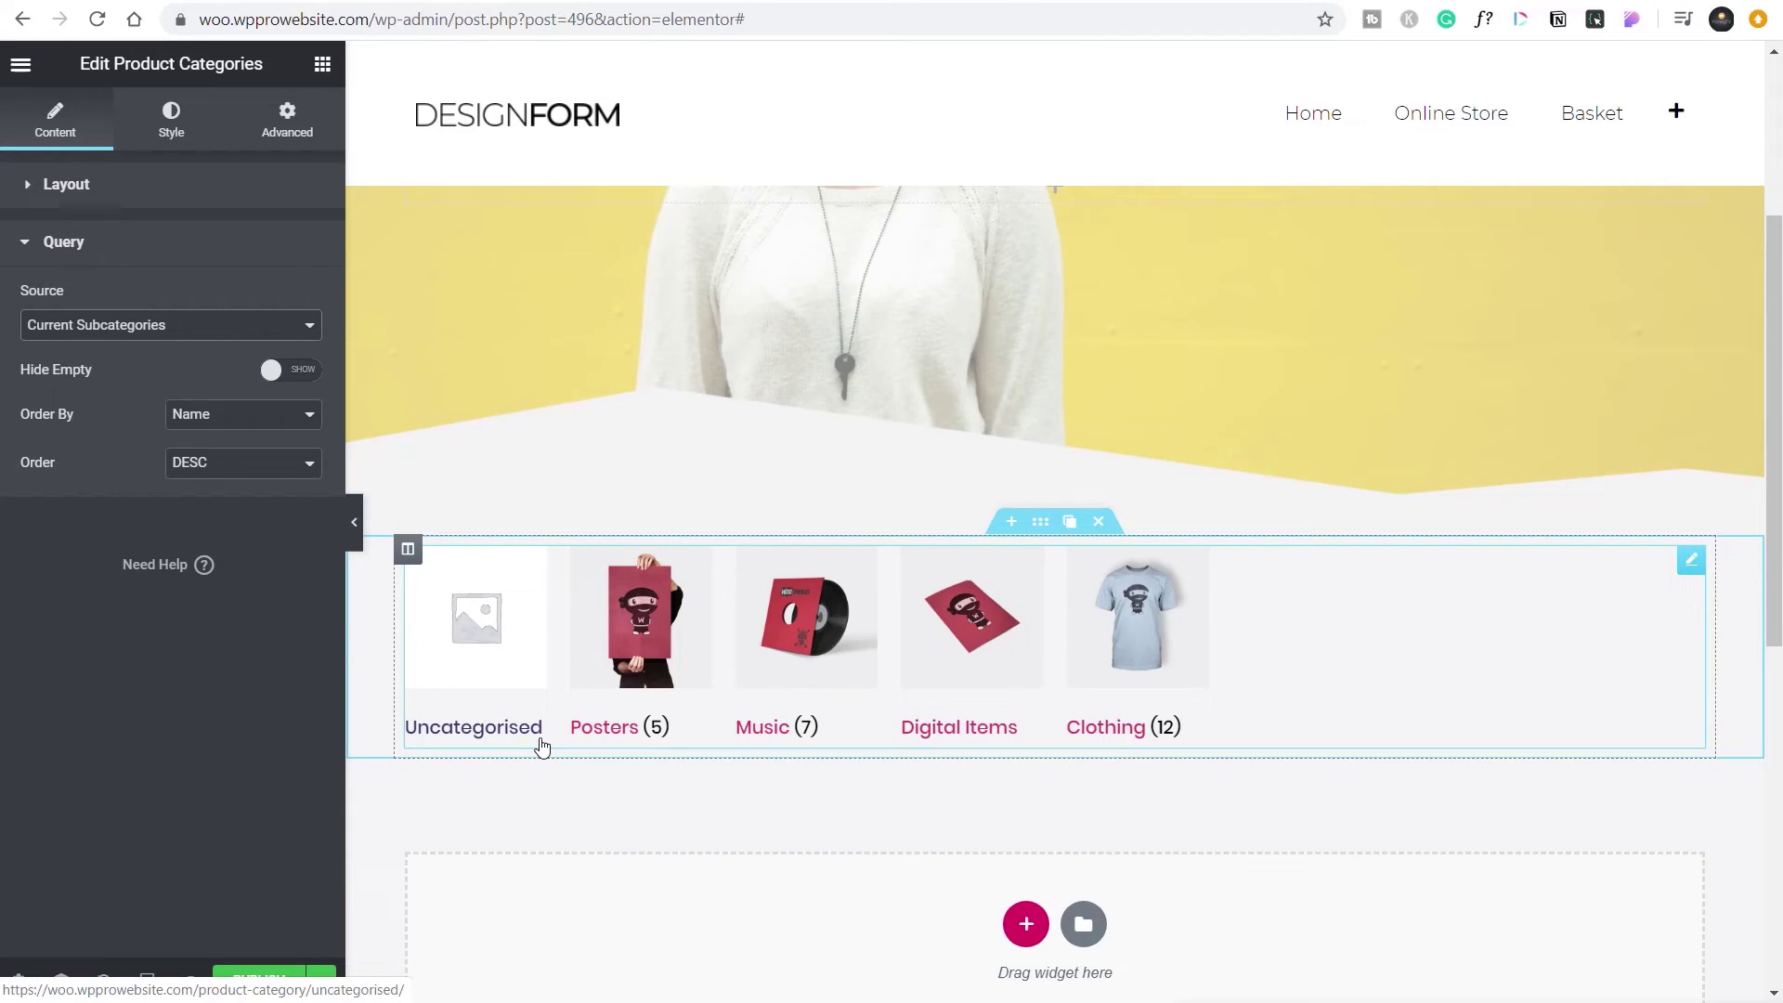
left_click(307, 371)
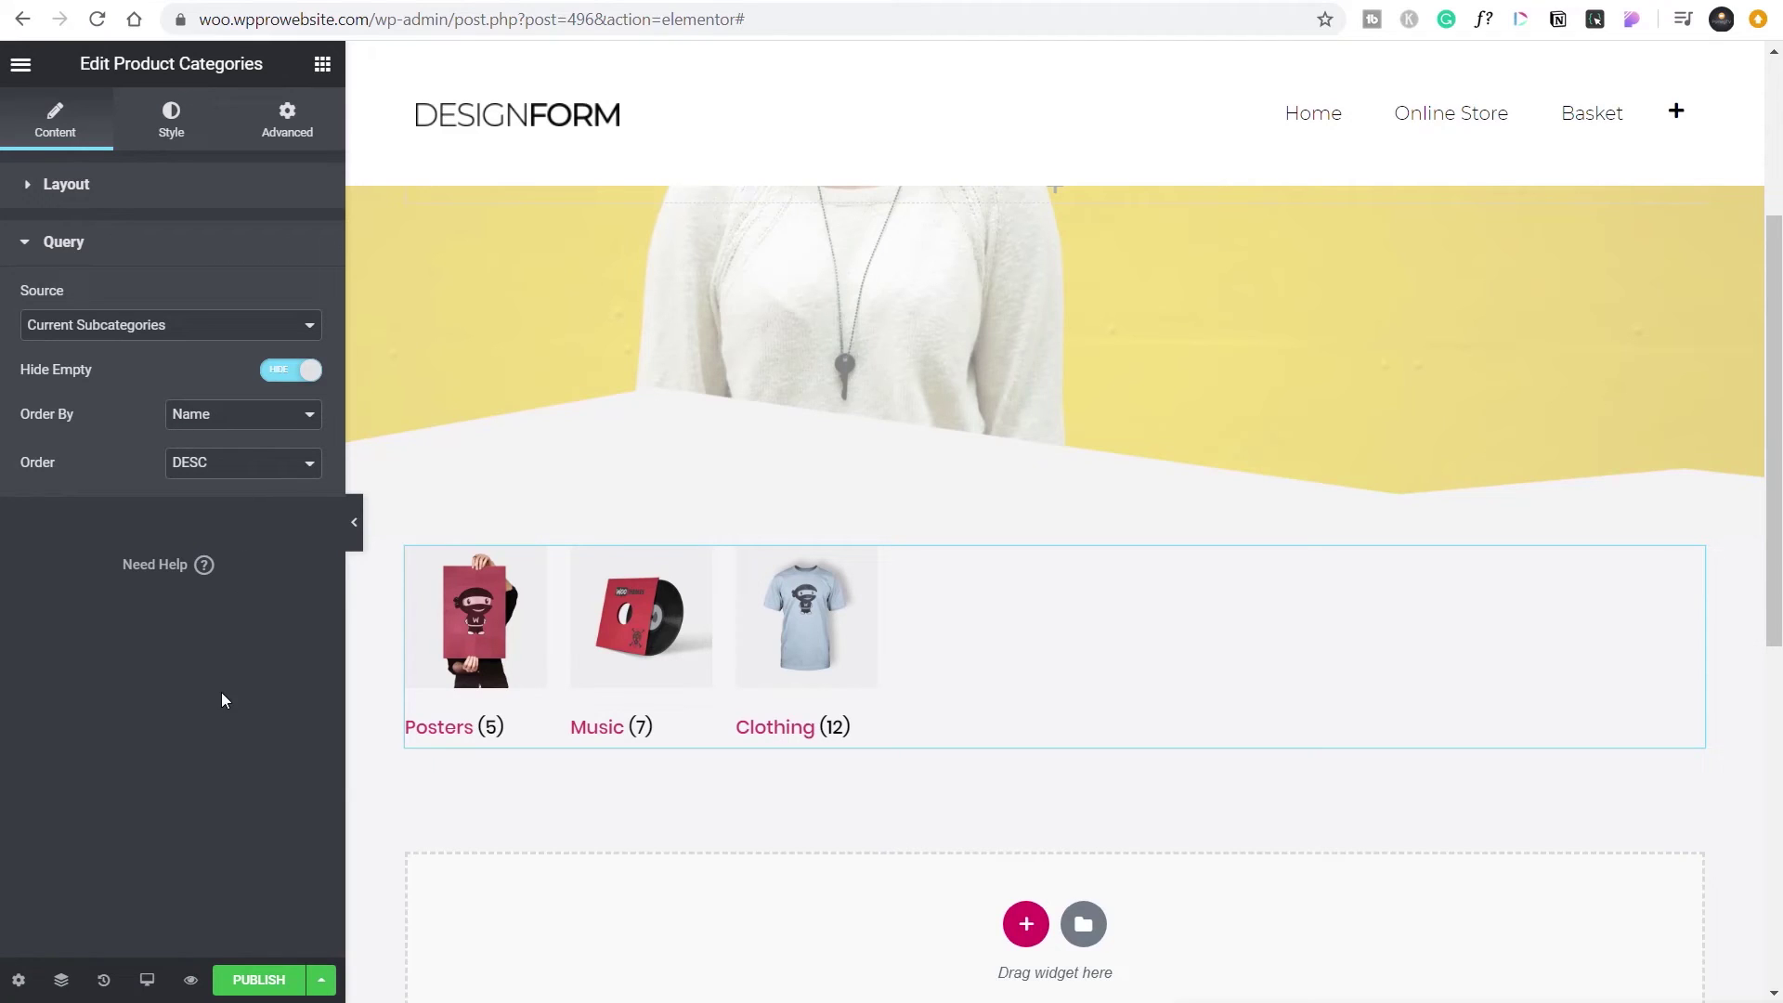
- Add the WooCommerce Products widget in a section below the product categories and check its product grid
scroll(576, 828, "down", 3)
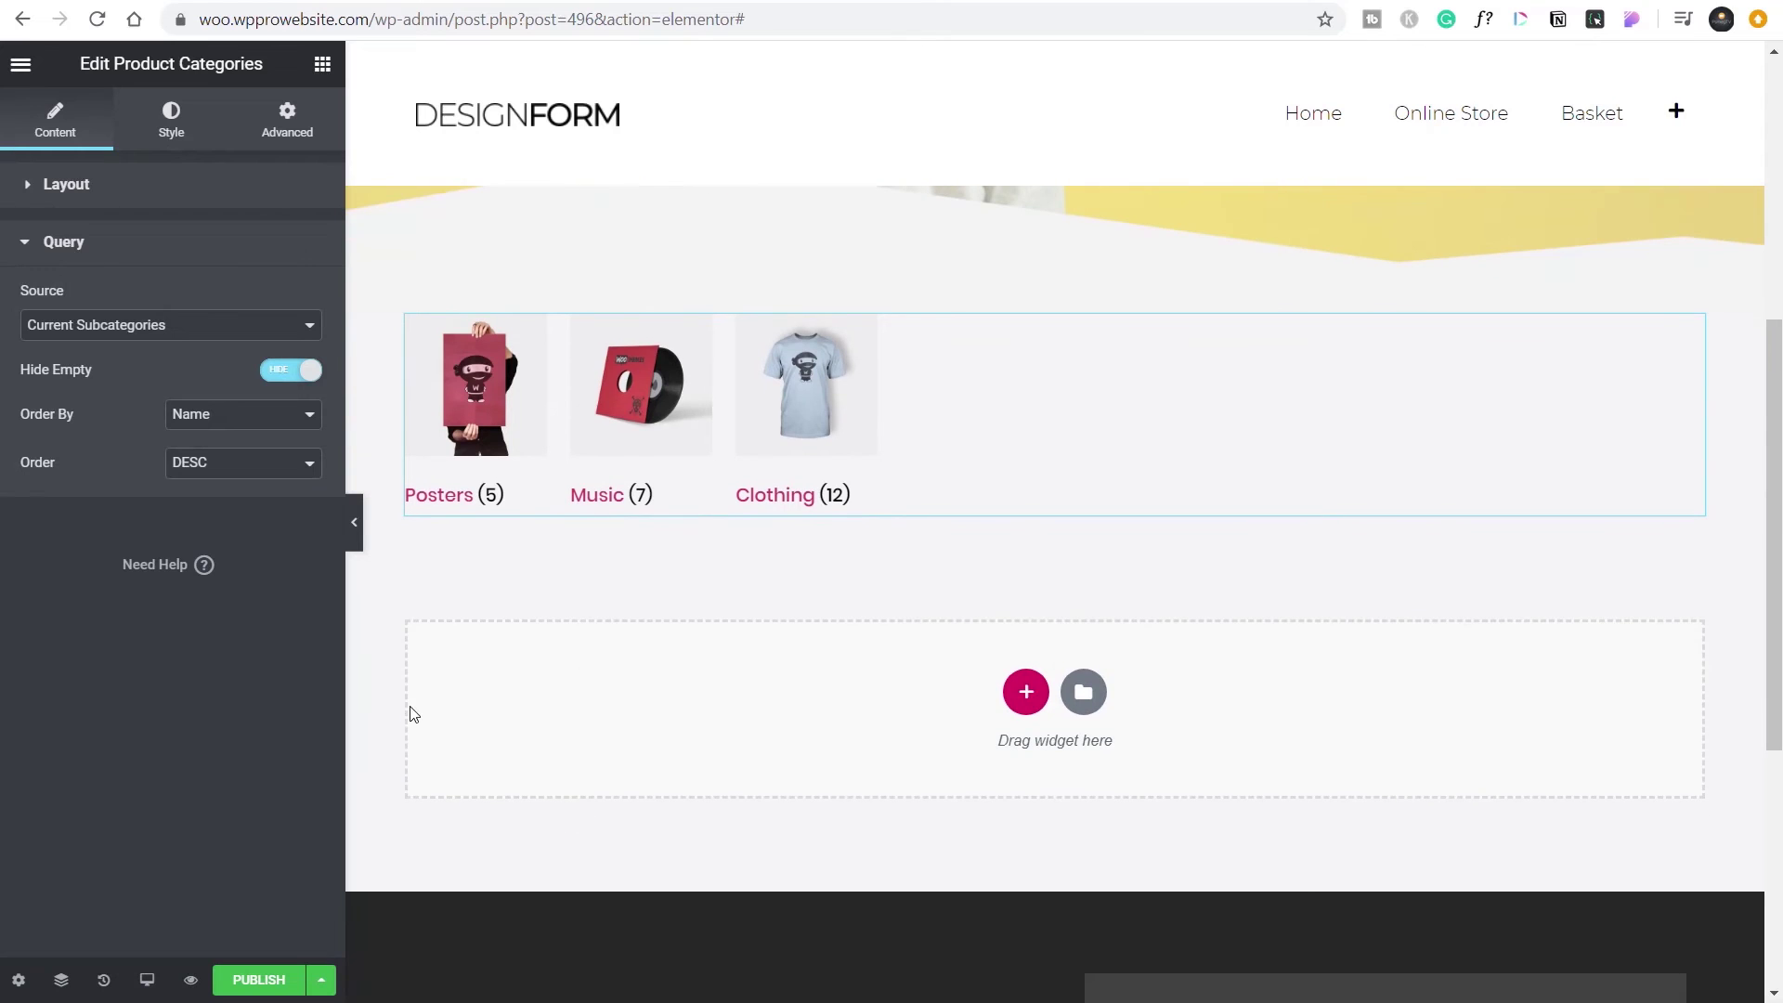
left_click(323, 63)
left_click(204, 168)
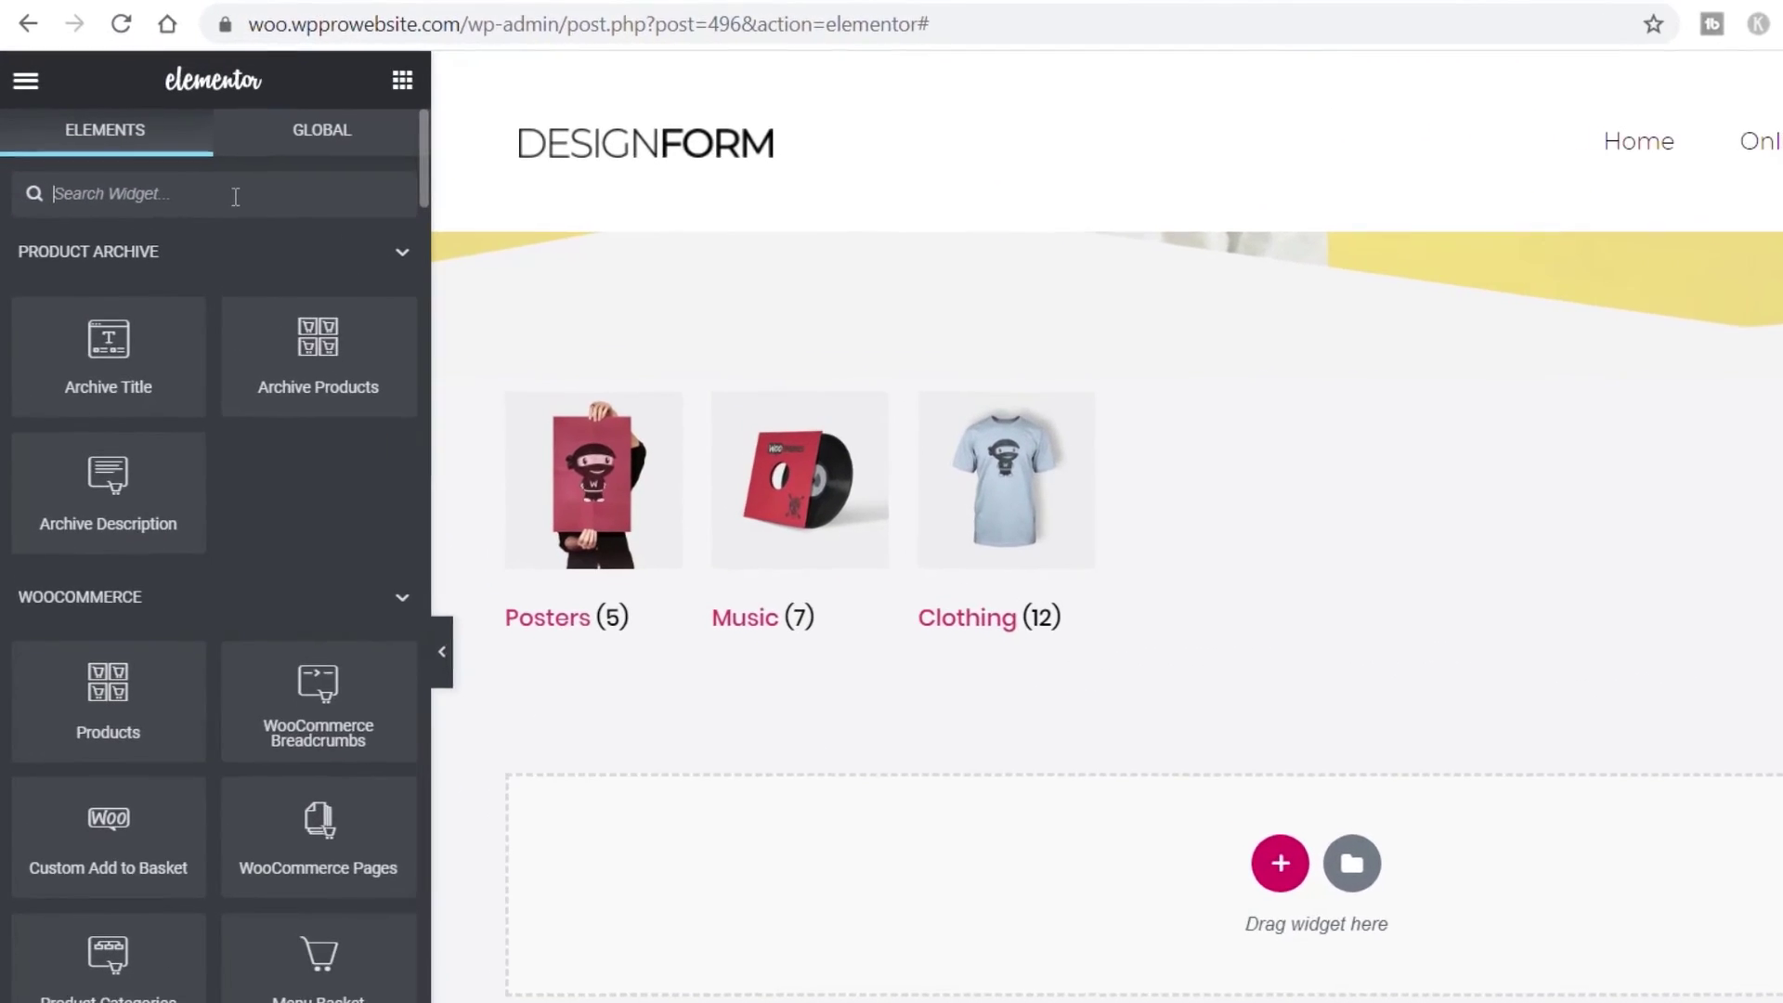
type("prod")
key("BackSpace")
key("BackSpace")
key("BackSpace")
key("BackSpace")
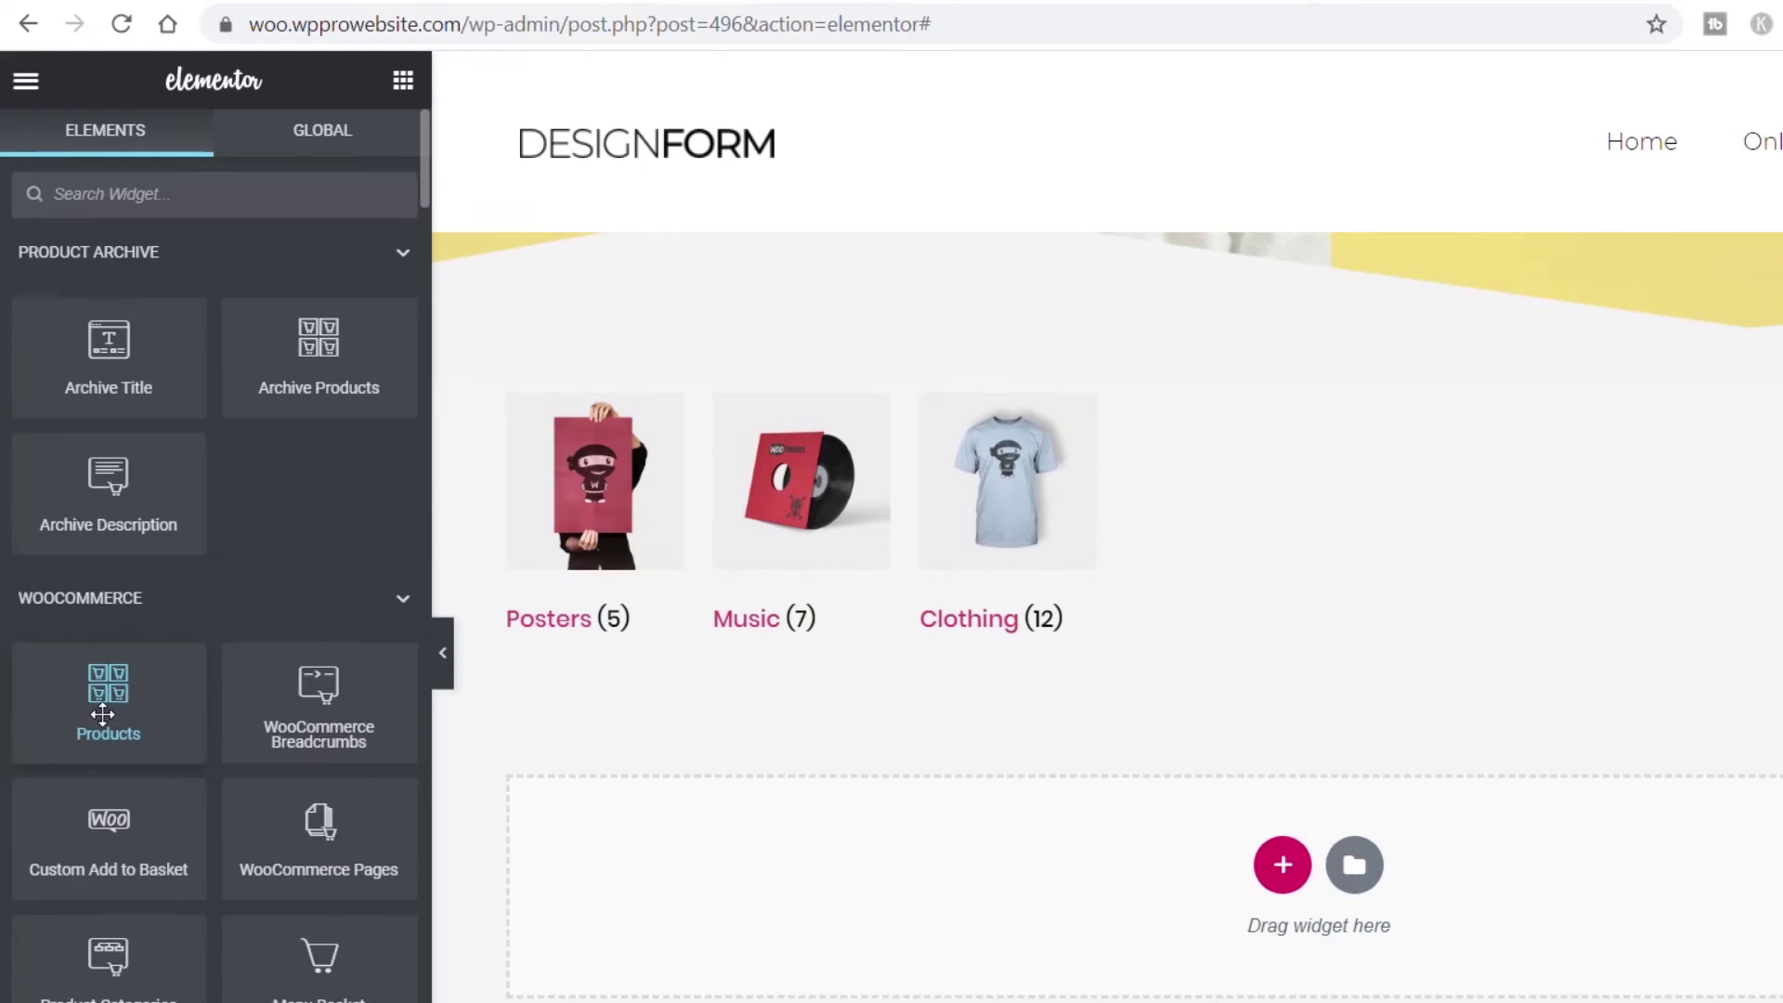
left_click_drag(102, 714, 1113, 917)
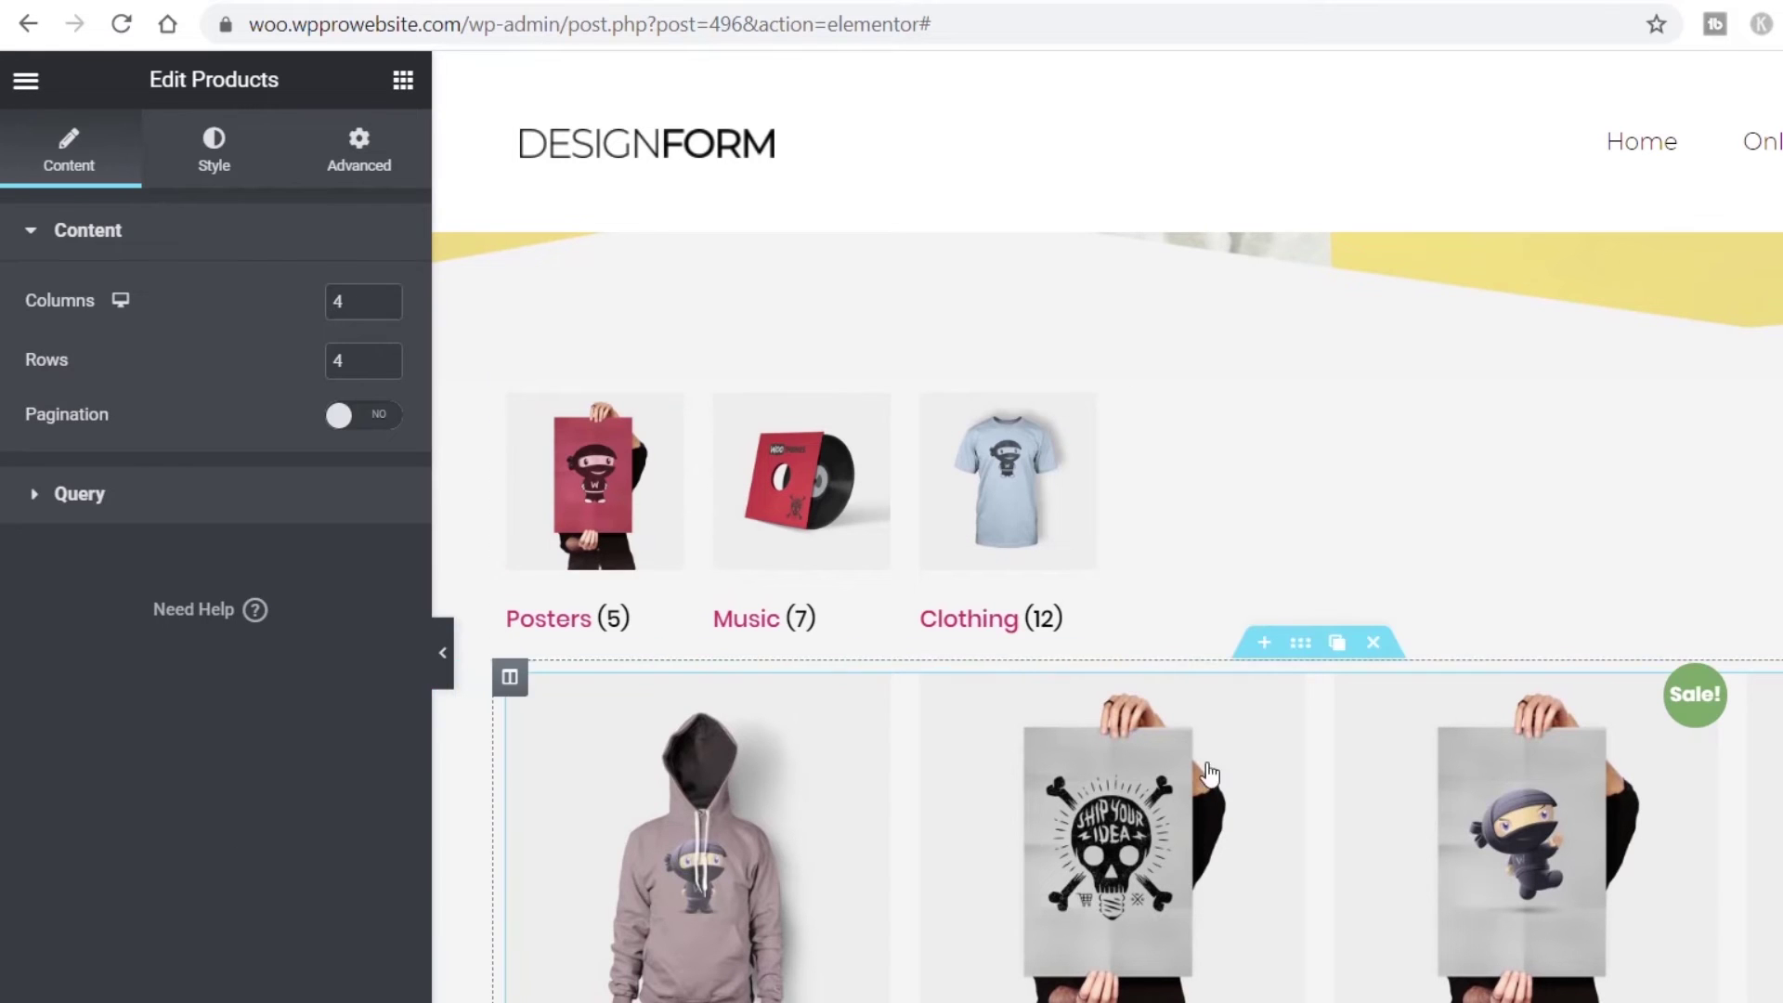
scroll(1207, 806, "down", 9)
scroll(1208, 807, "up", 6)
scroll(1207, 806, "up", 5)
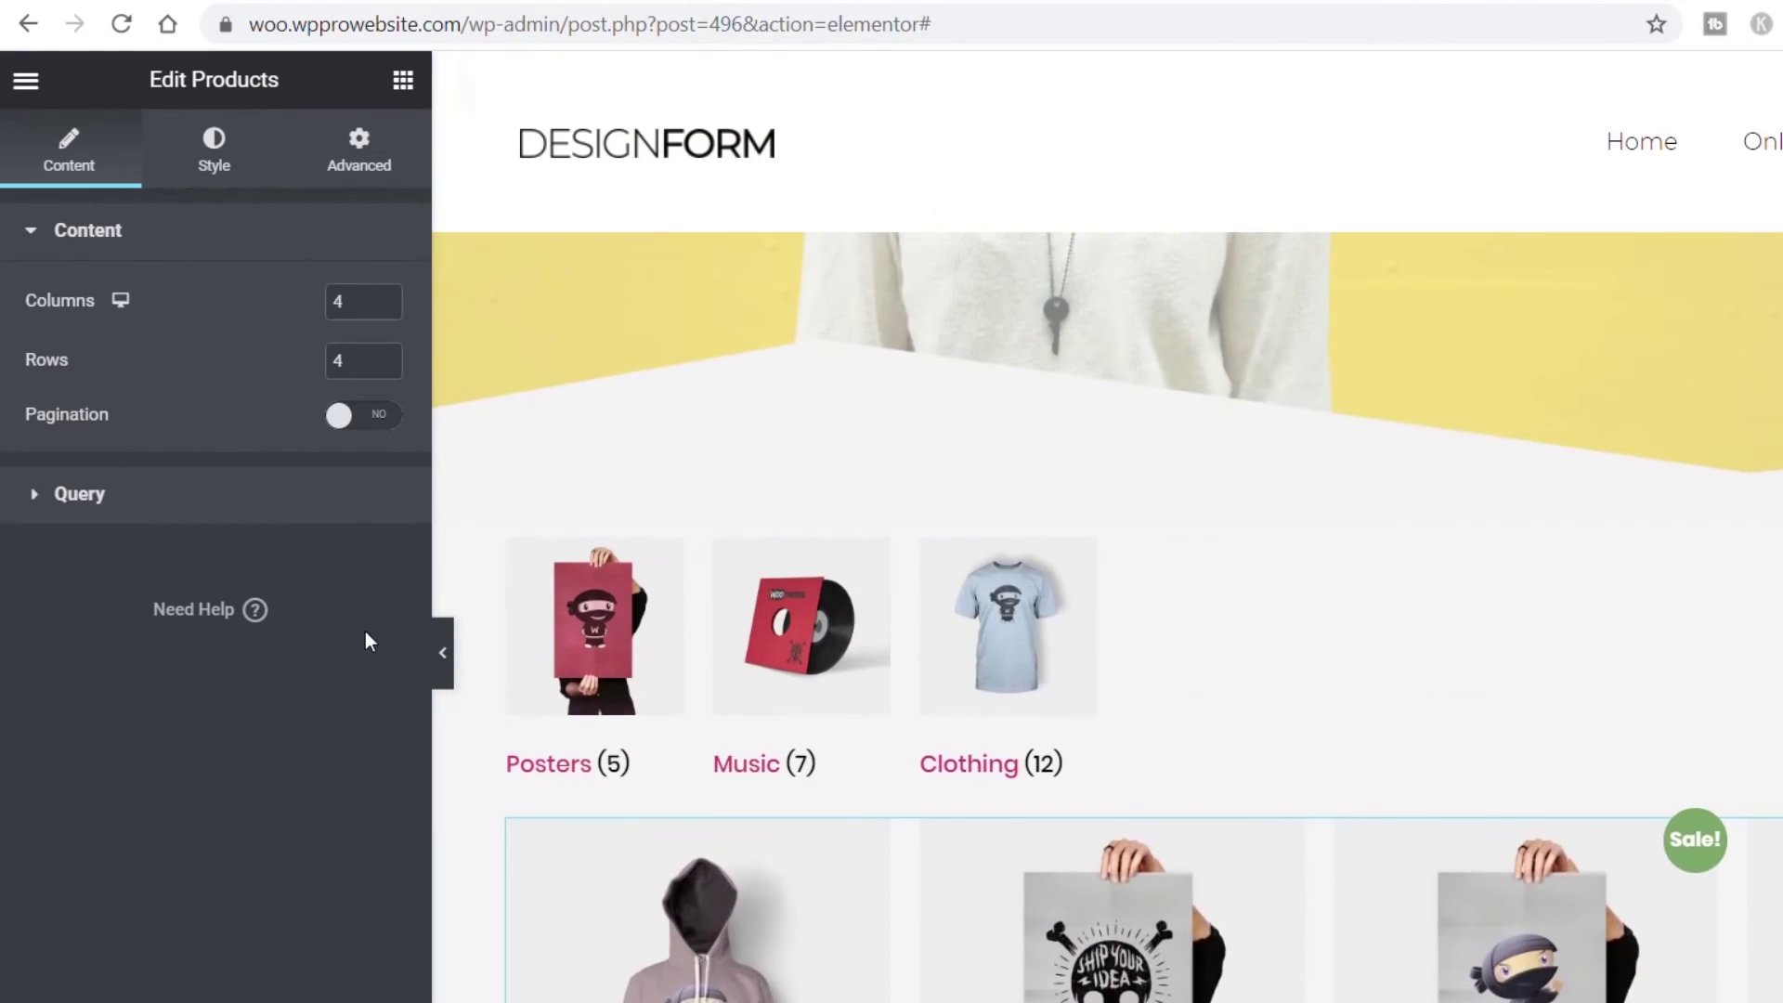
- Give the Products widget unlinked padding of 50 px at the top and bottom, with 0 on the sides
left_click(347, 165)
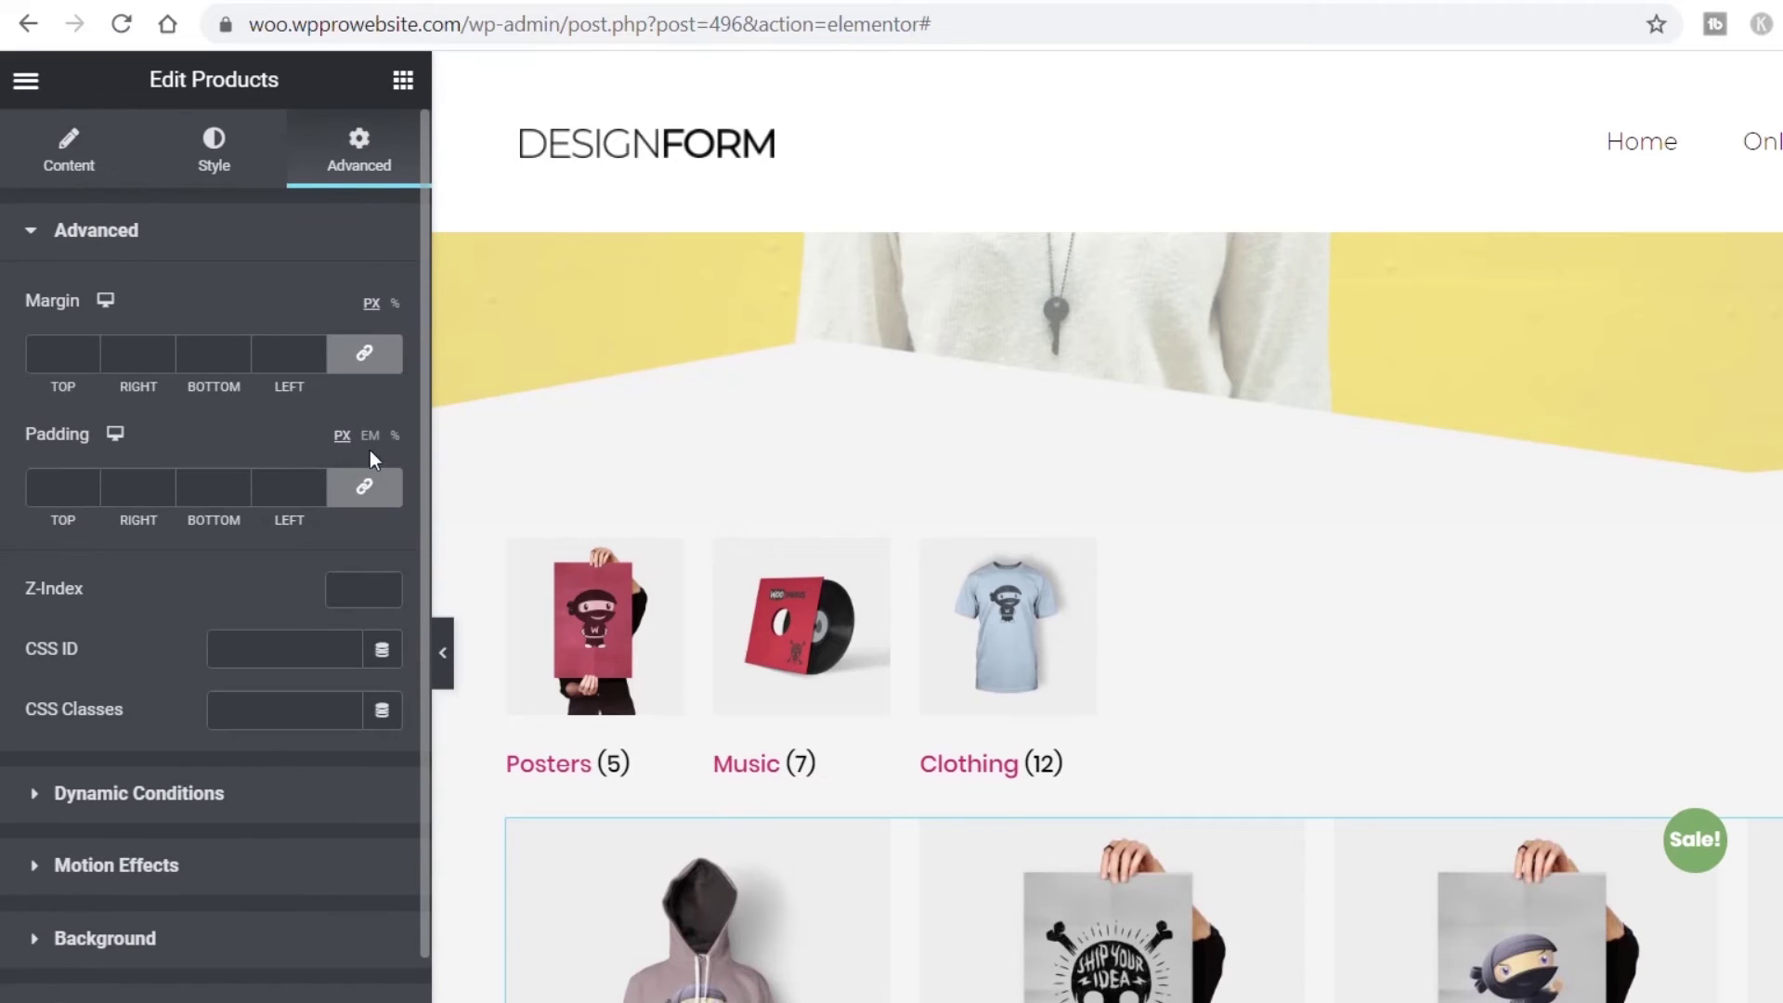
left_click(364, 487)
type("50")
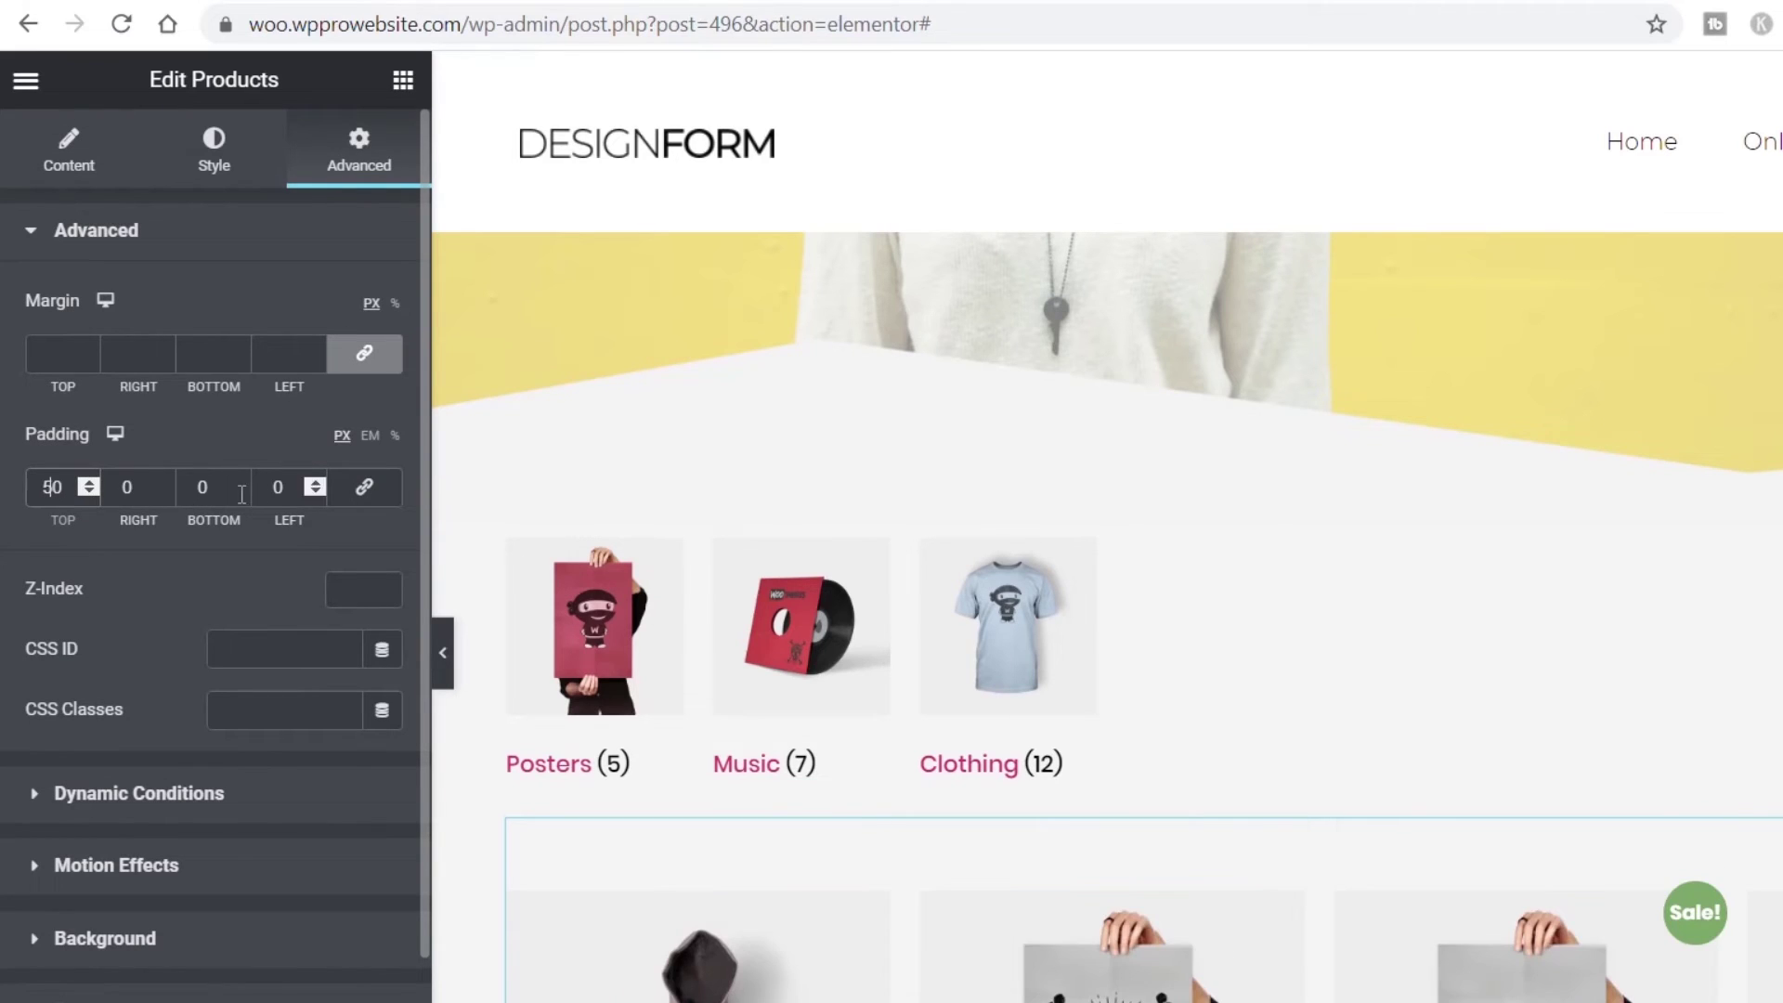
left_click(197, 486)
type("5")
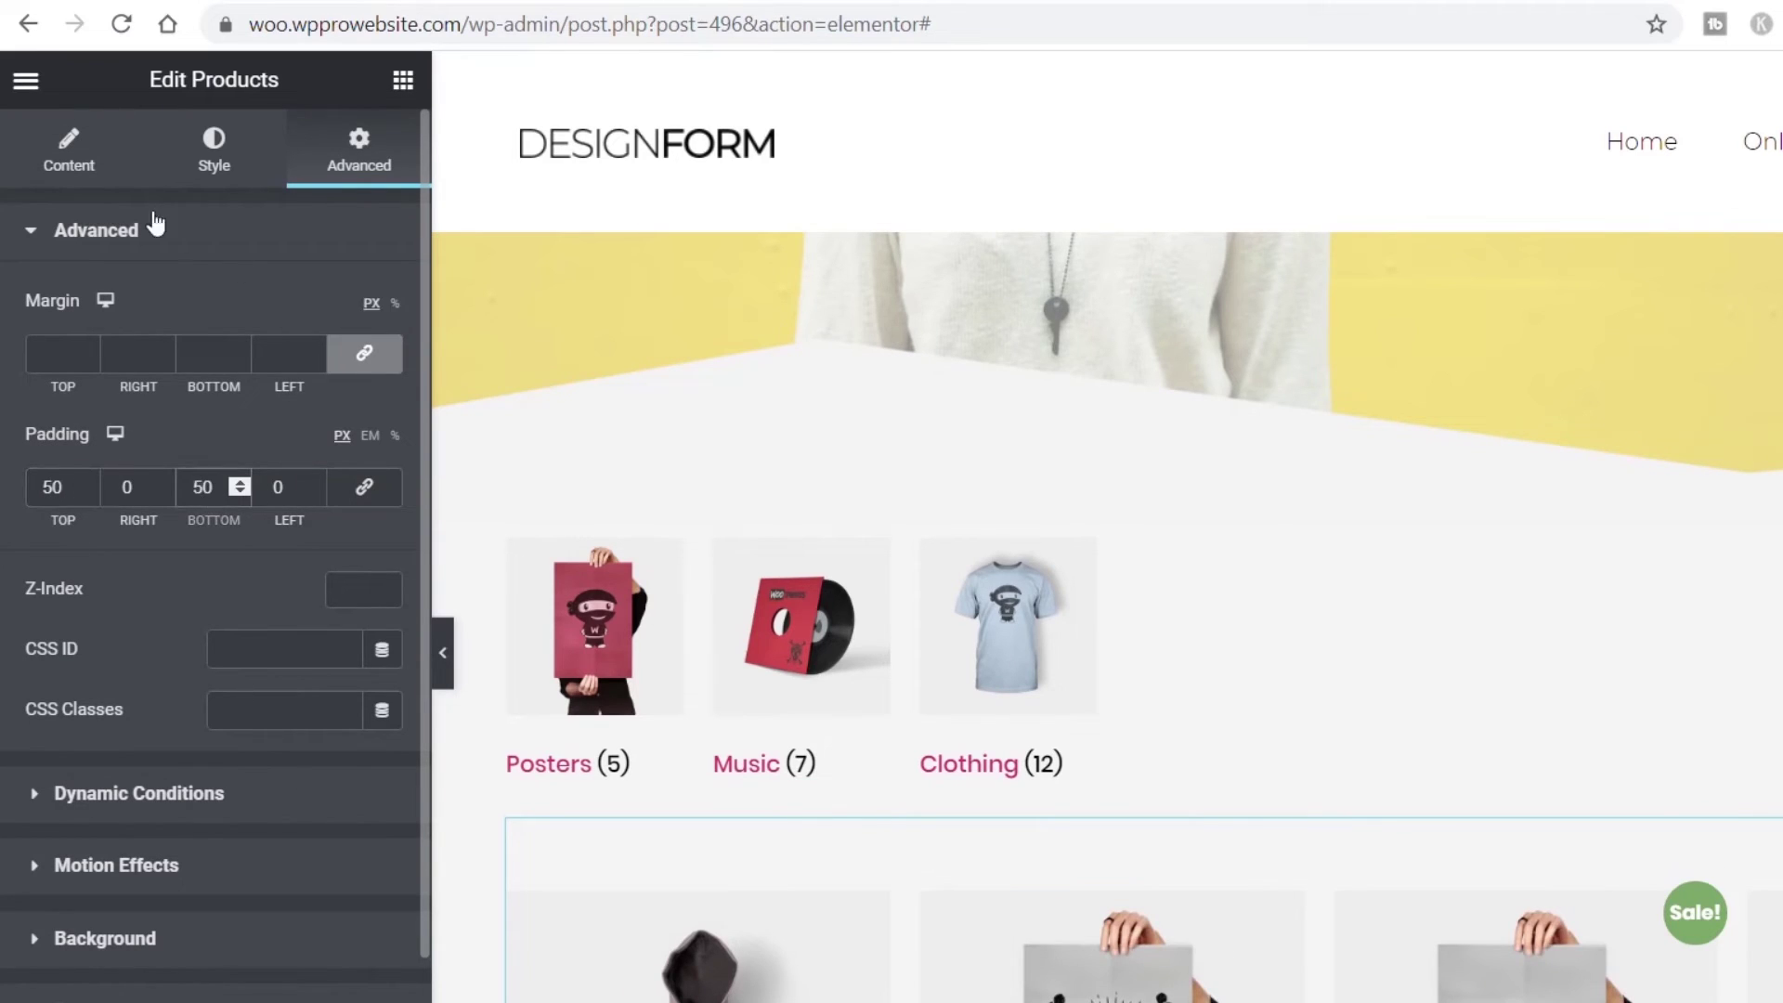
- Set the Products widget's query source to Current Query
left_click(74, 165)
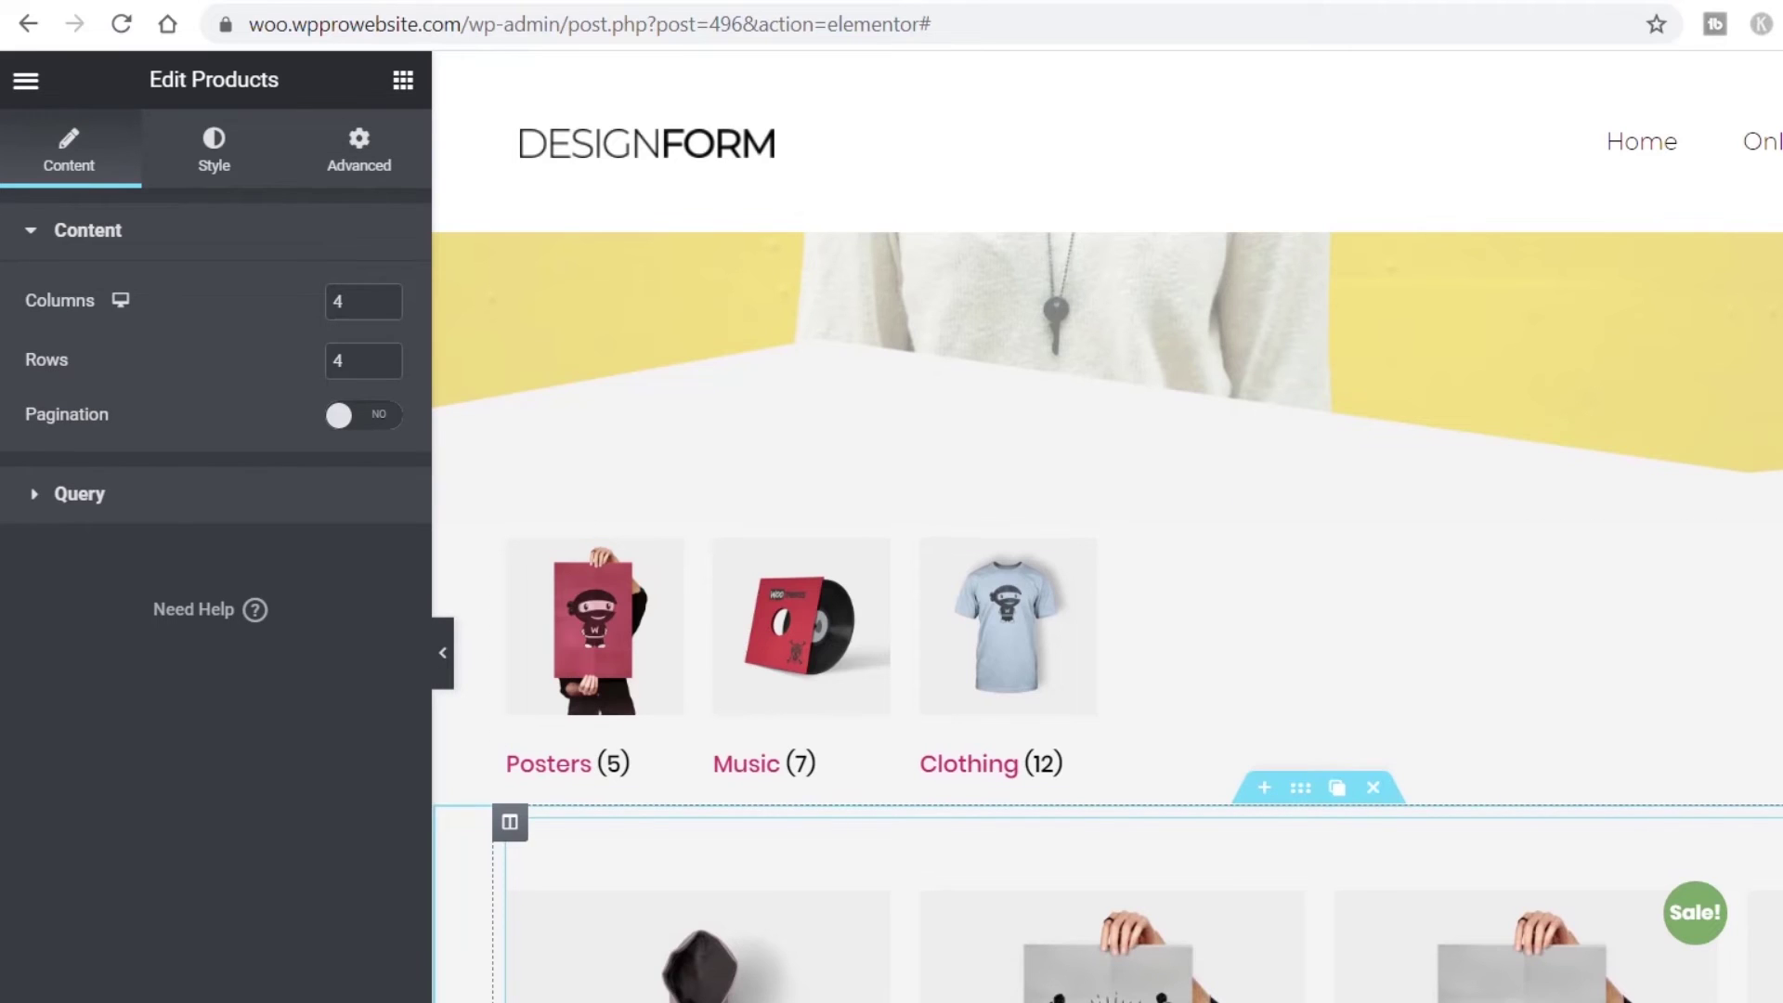
left_click(116, 502)
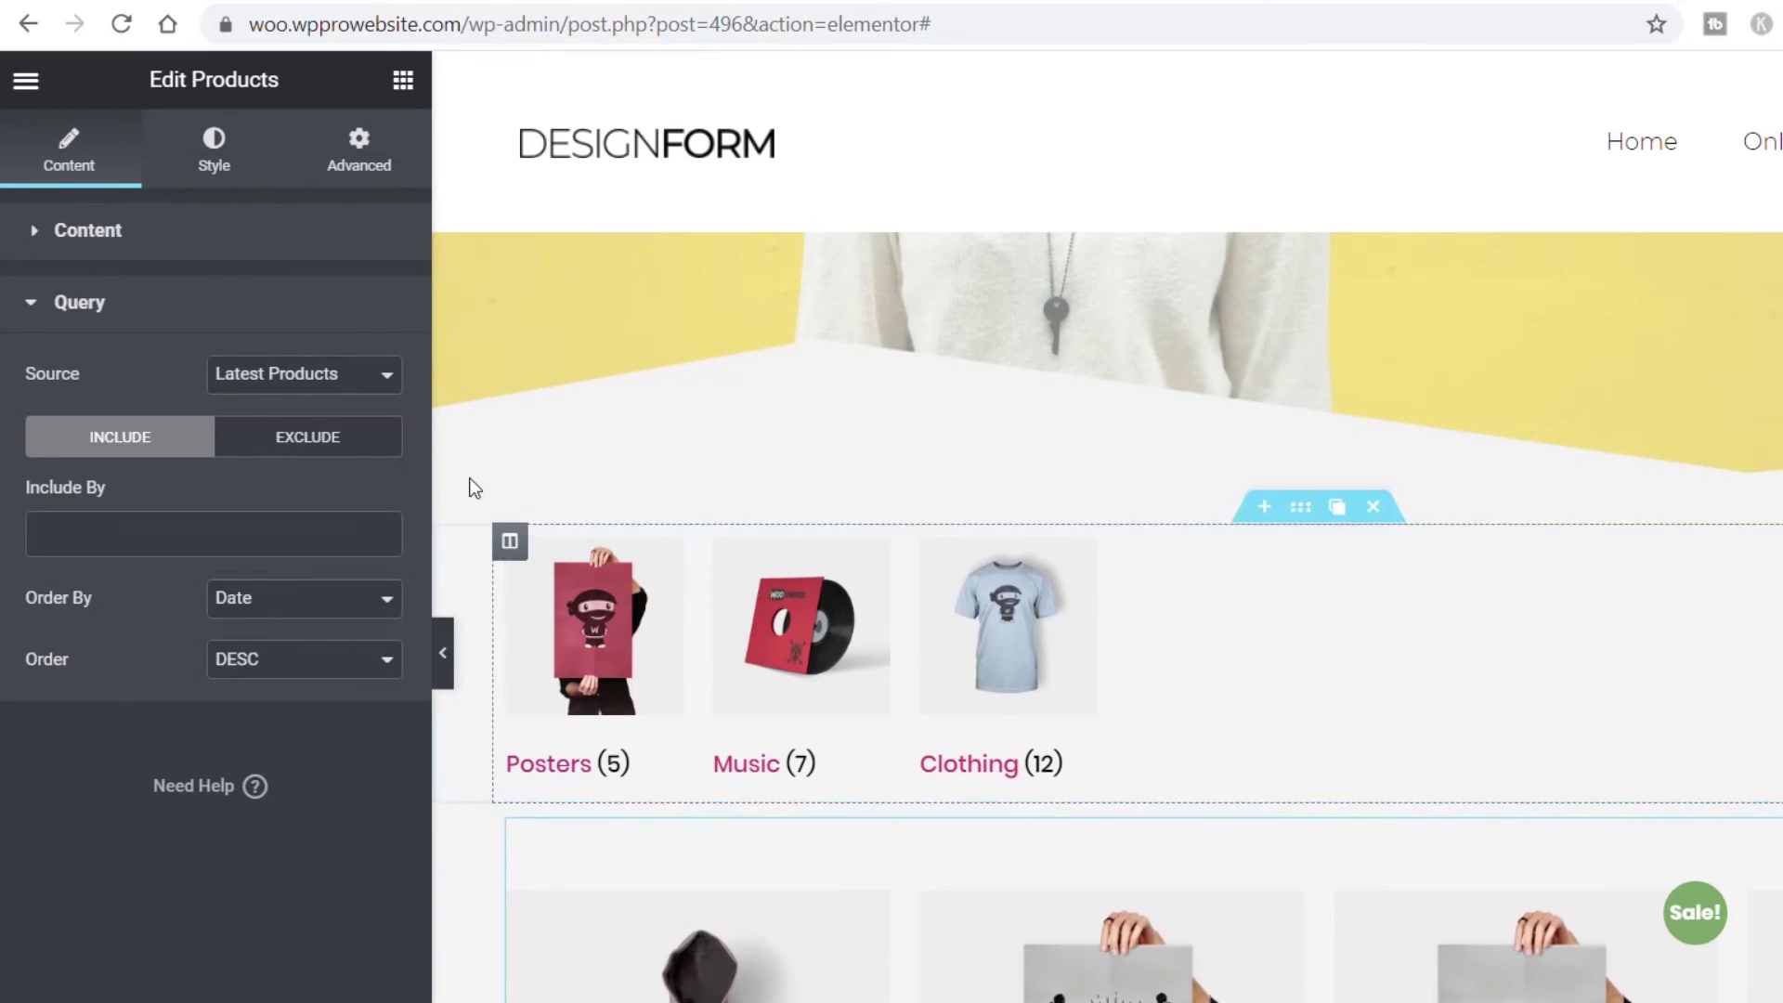
left_click(380, 377)
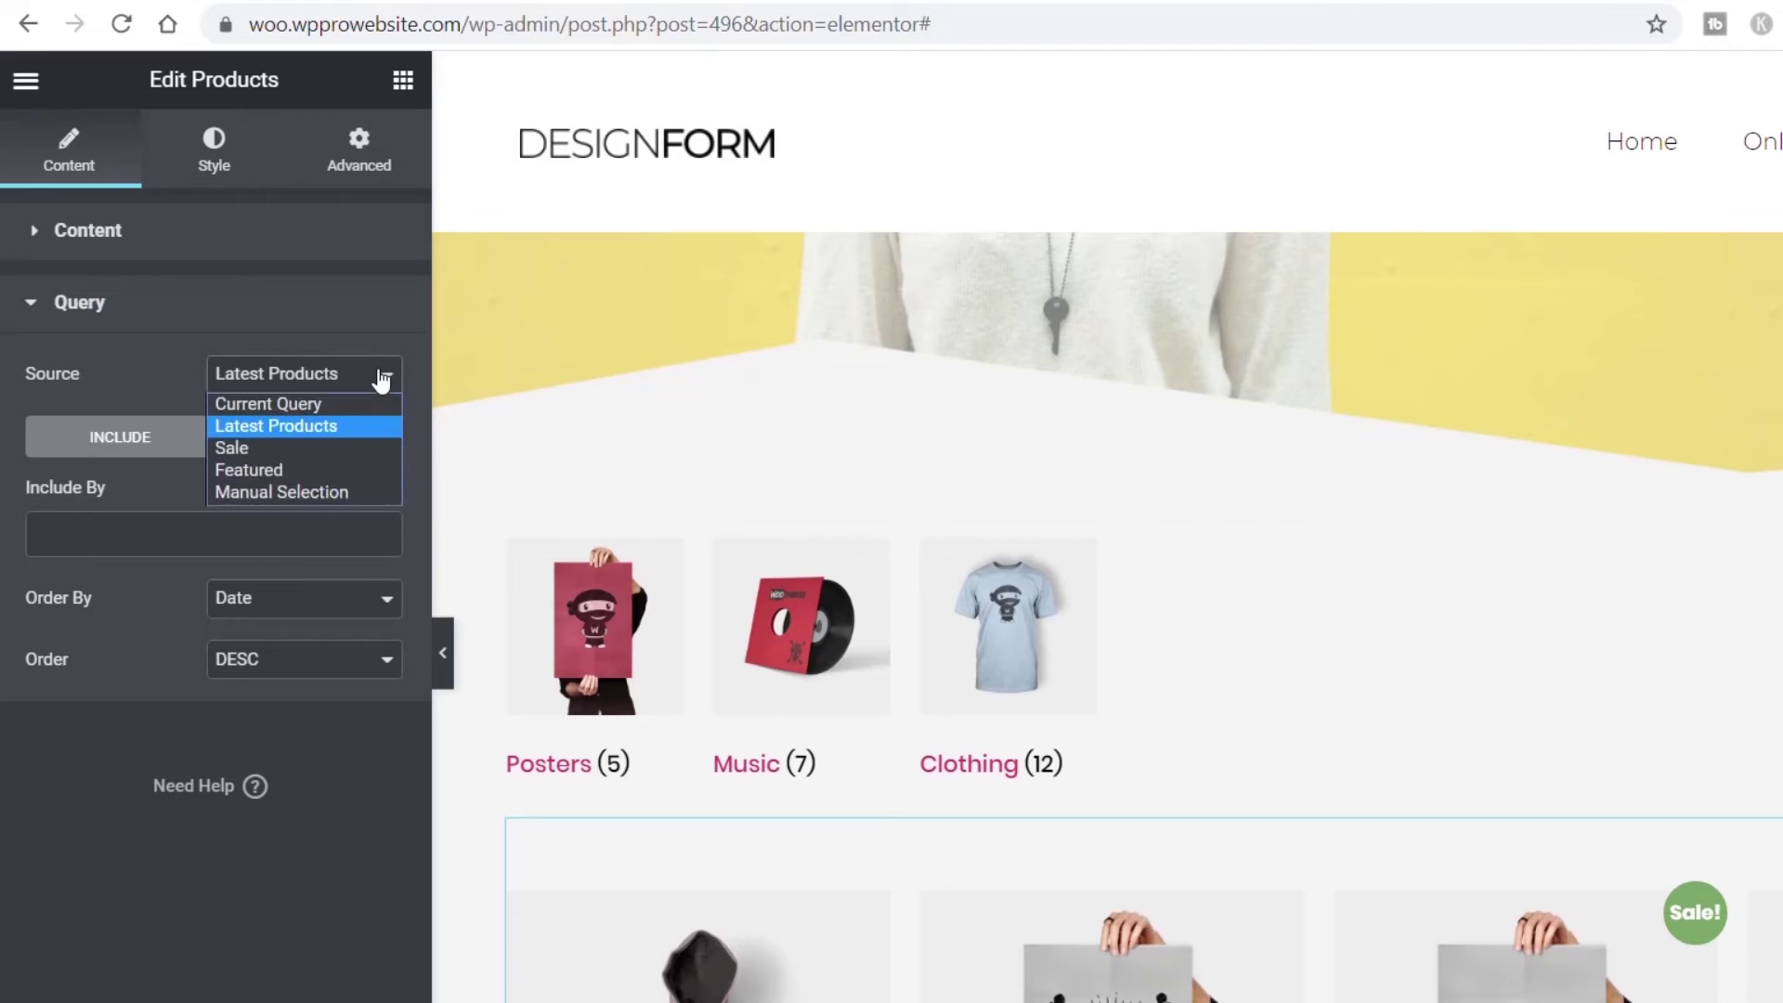
left_click(314, 405)
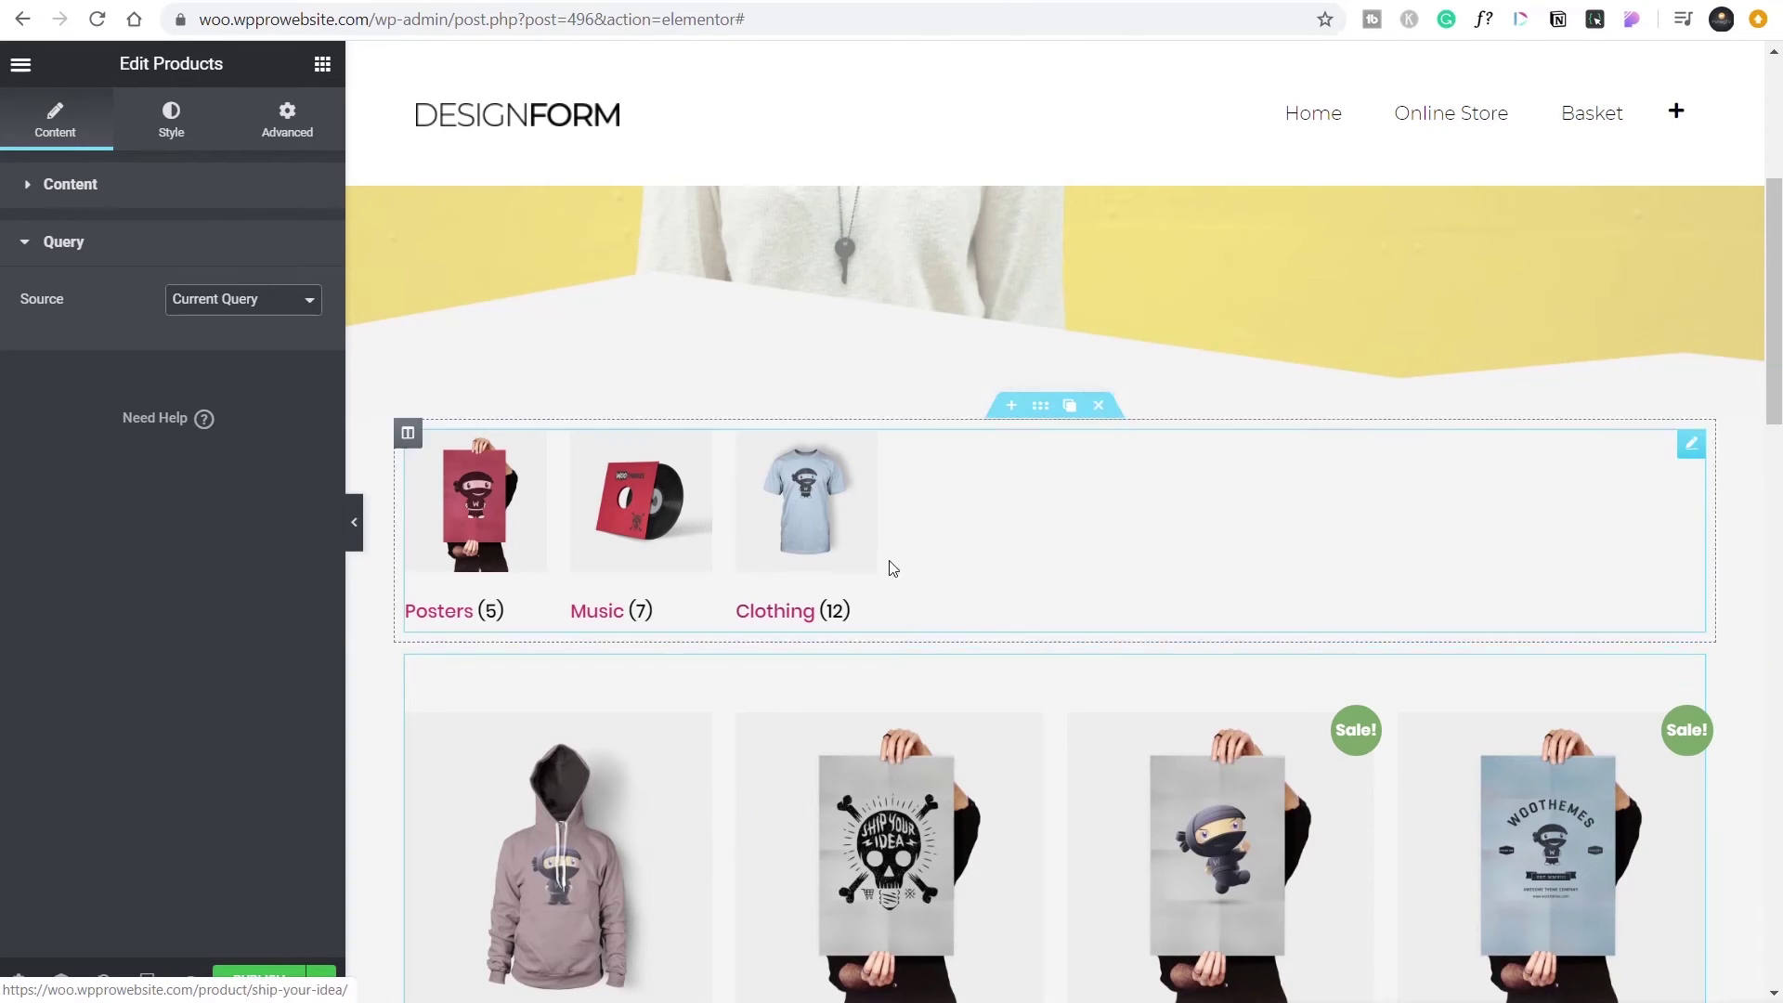
- Add a Heading widget reading "Products" above the product grid and set its HTML tag to H4
left_click(322, 63)
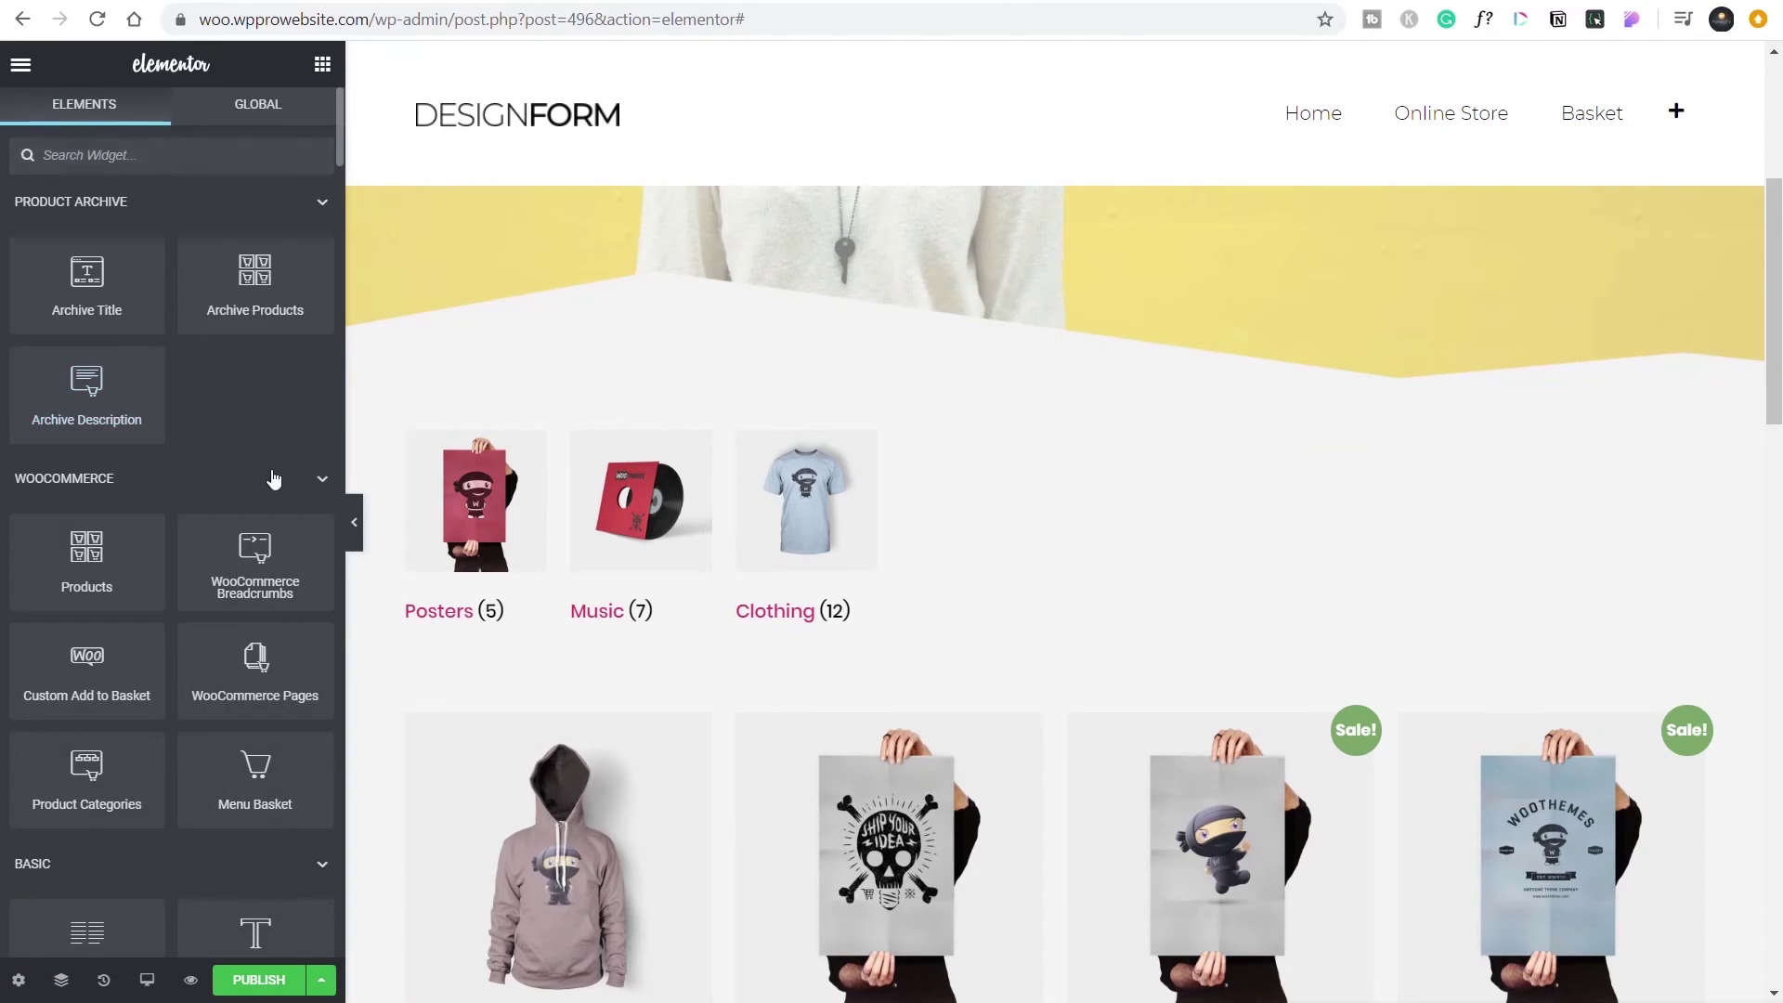
scroll(243, 817, "down", 2)
left_click_drag(249, 808, 474, 724)
left_click(926, 673)
left_click_drag(926, 673, 409, 706)
type("Produ")
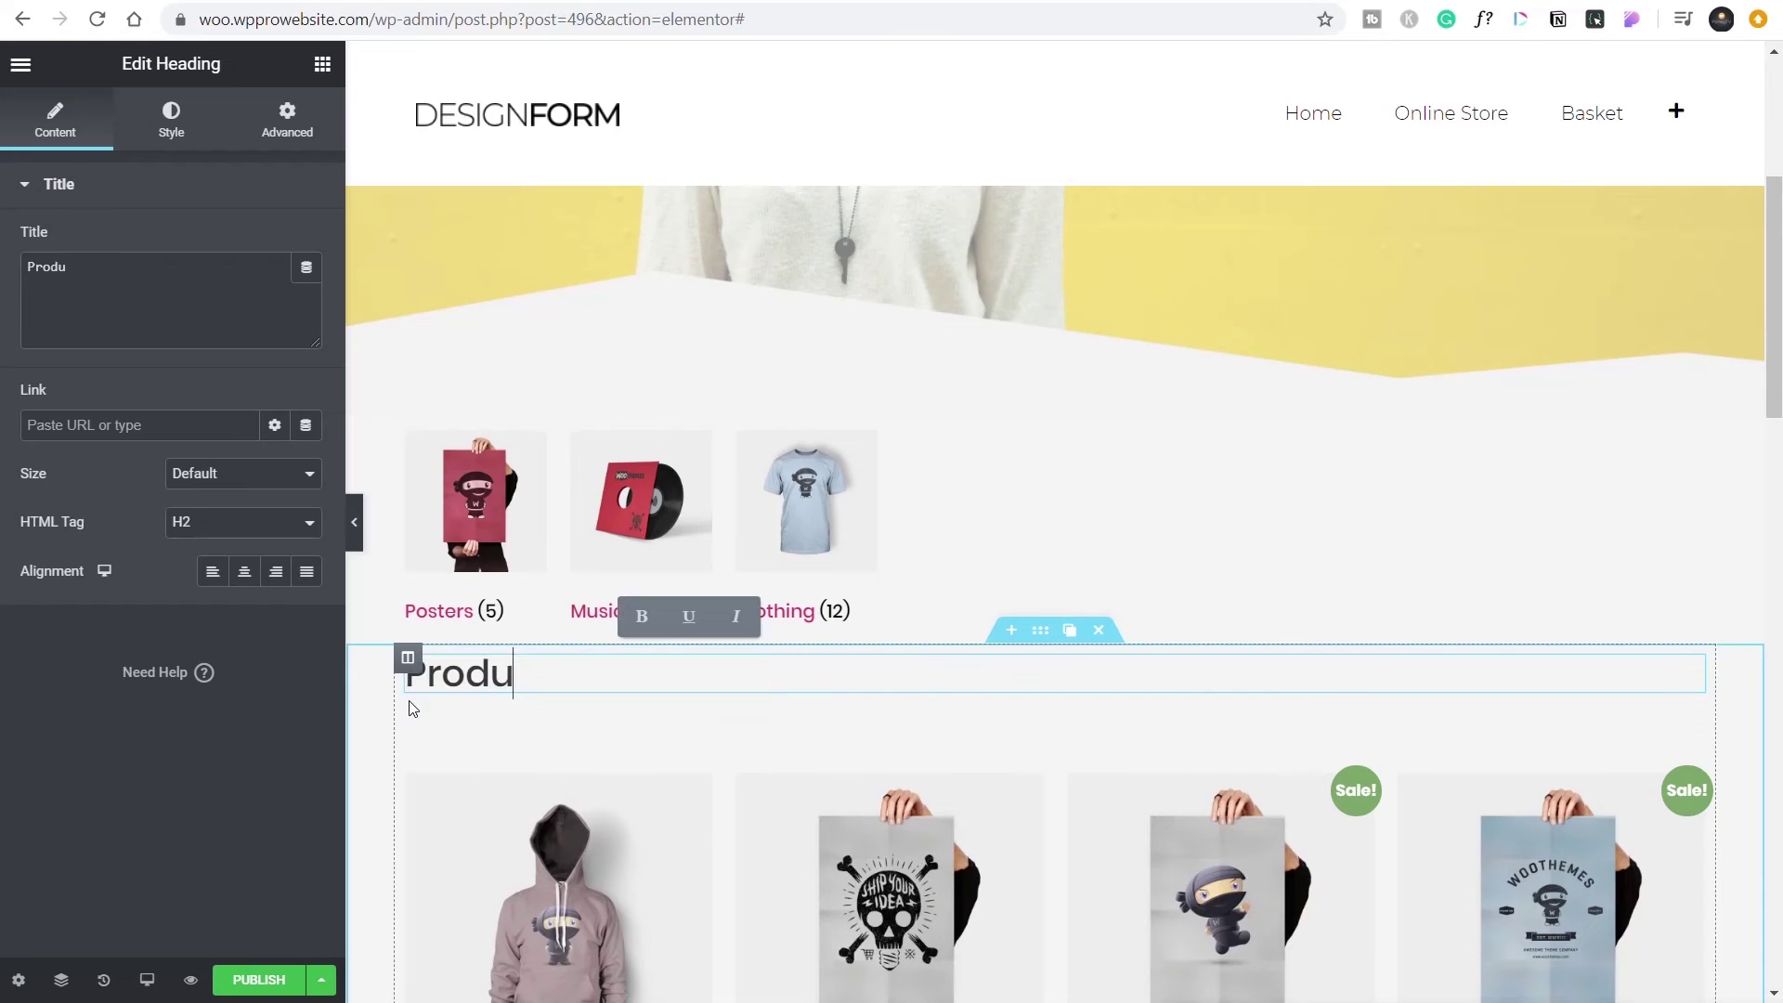
type("cts")
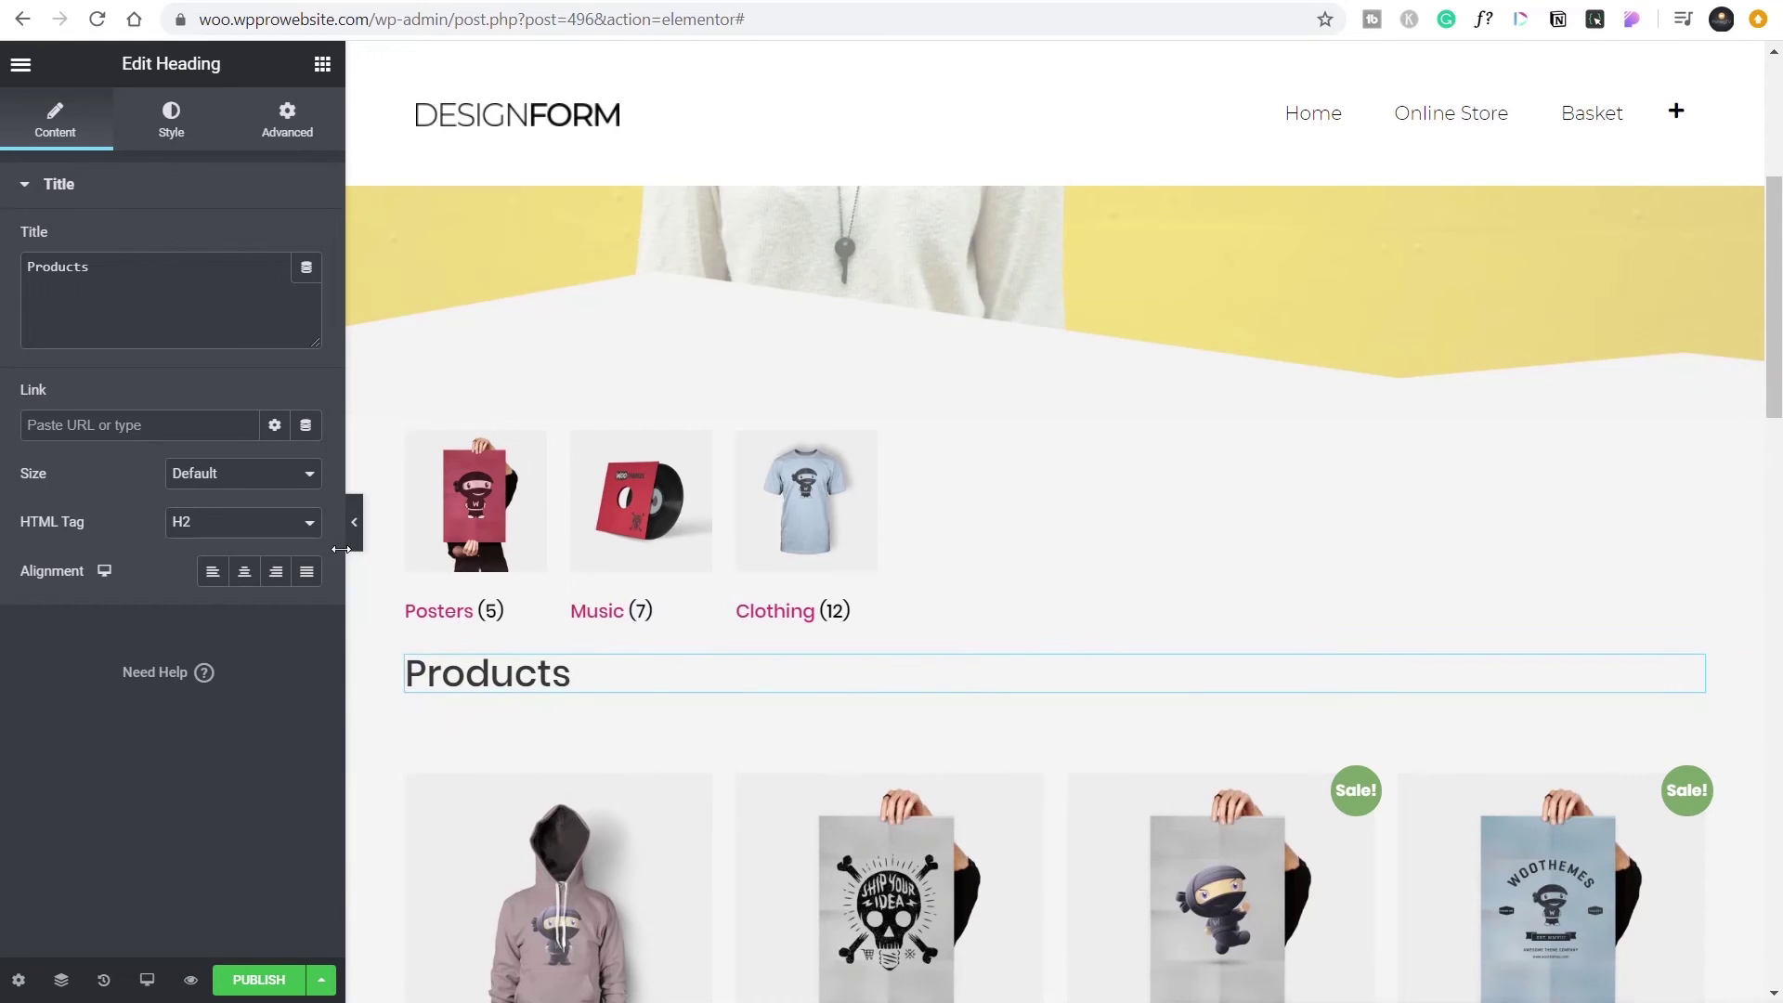
left_click(279, 525)
left_click(232, 595)
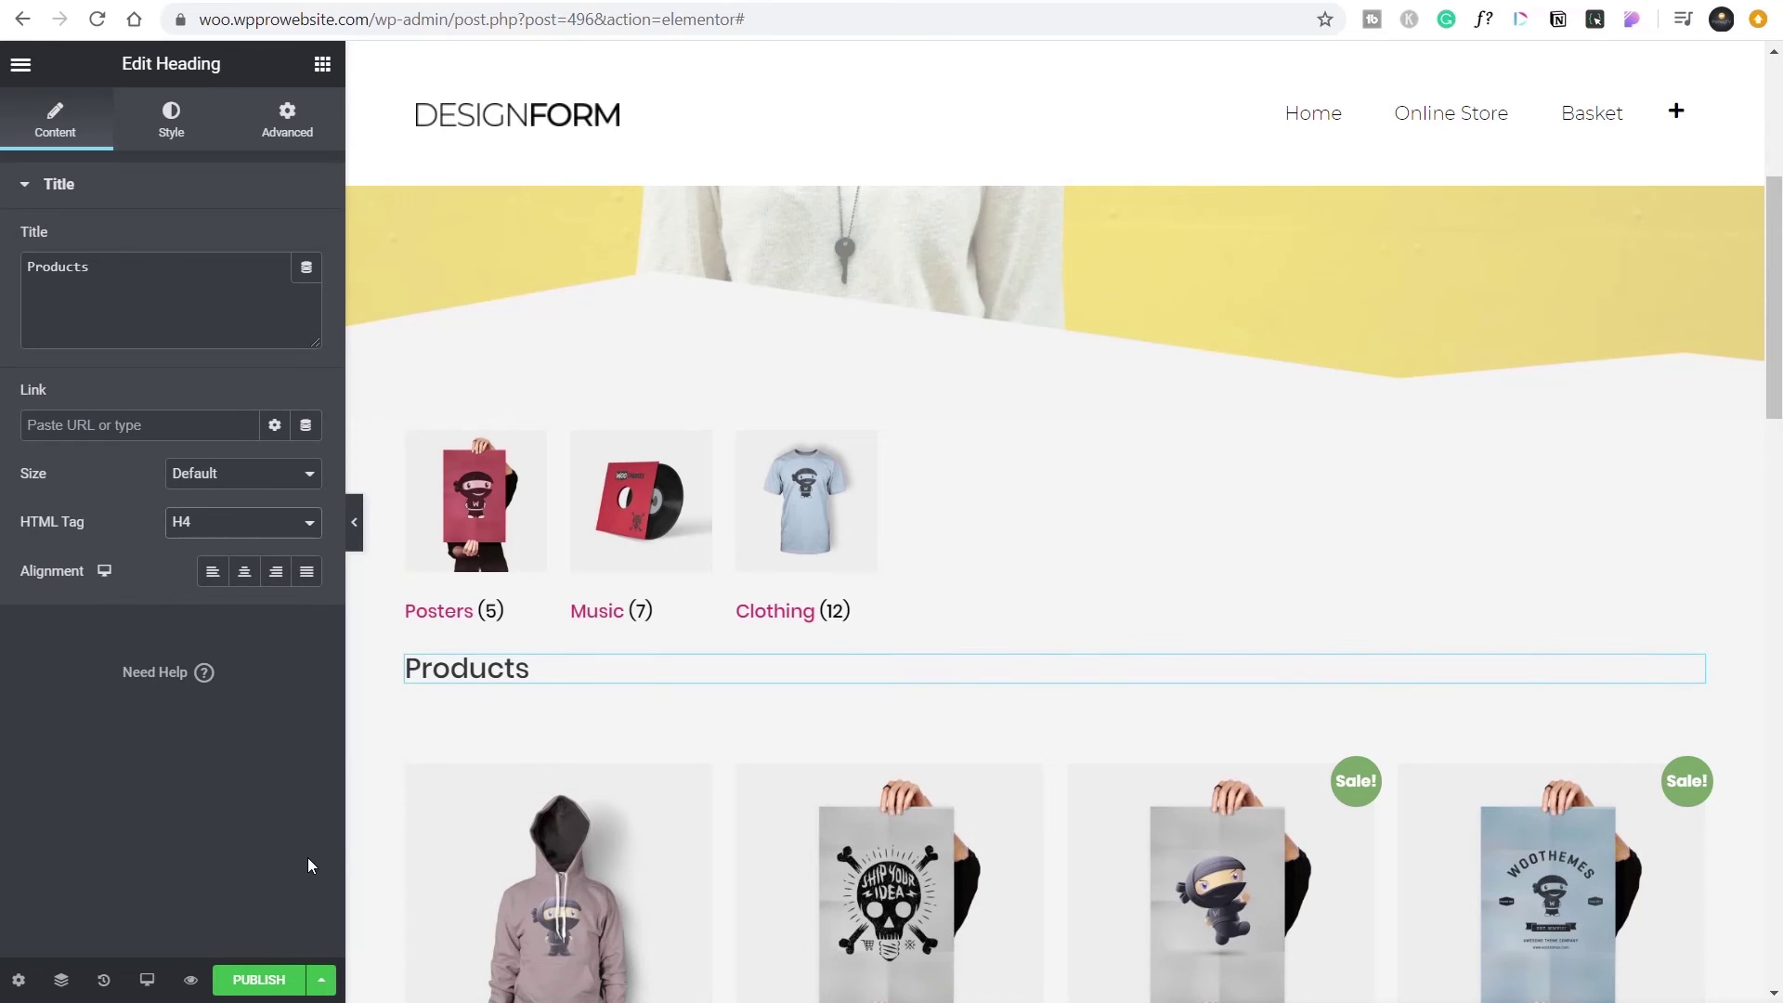
- Publish the archive template with a display condition that includes all product categories
left_click(260, 983)
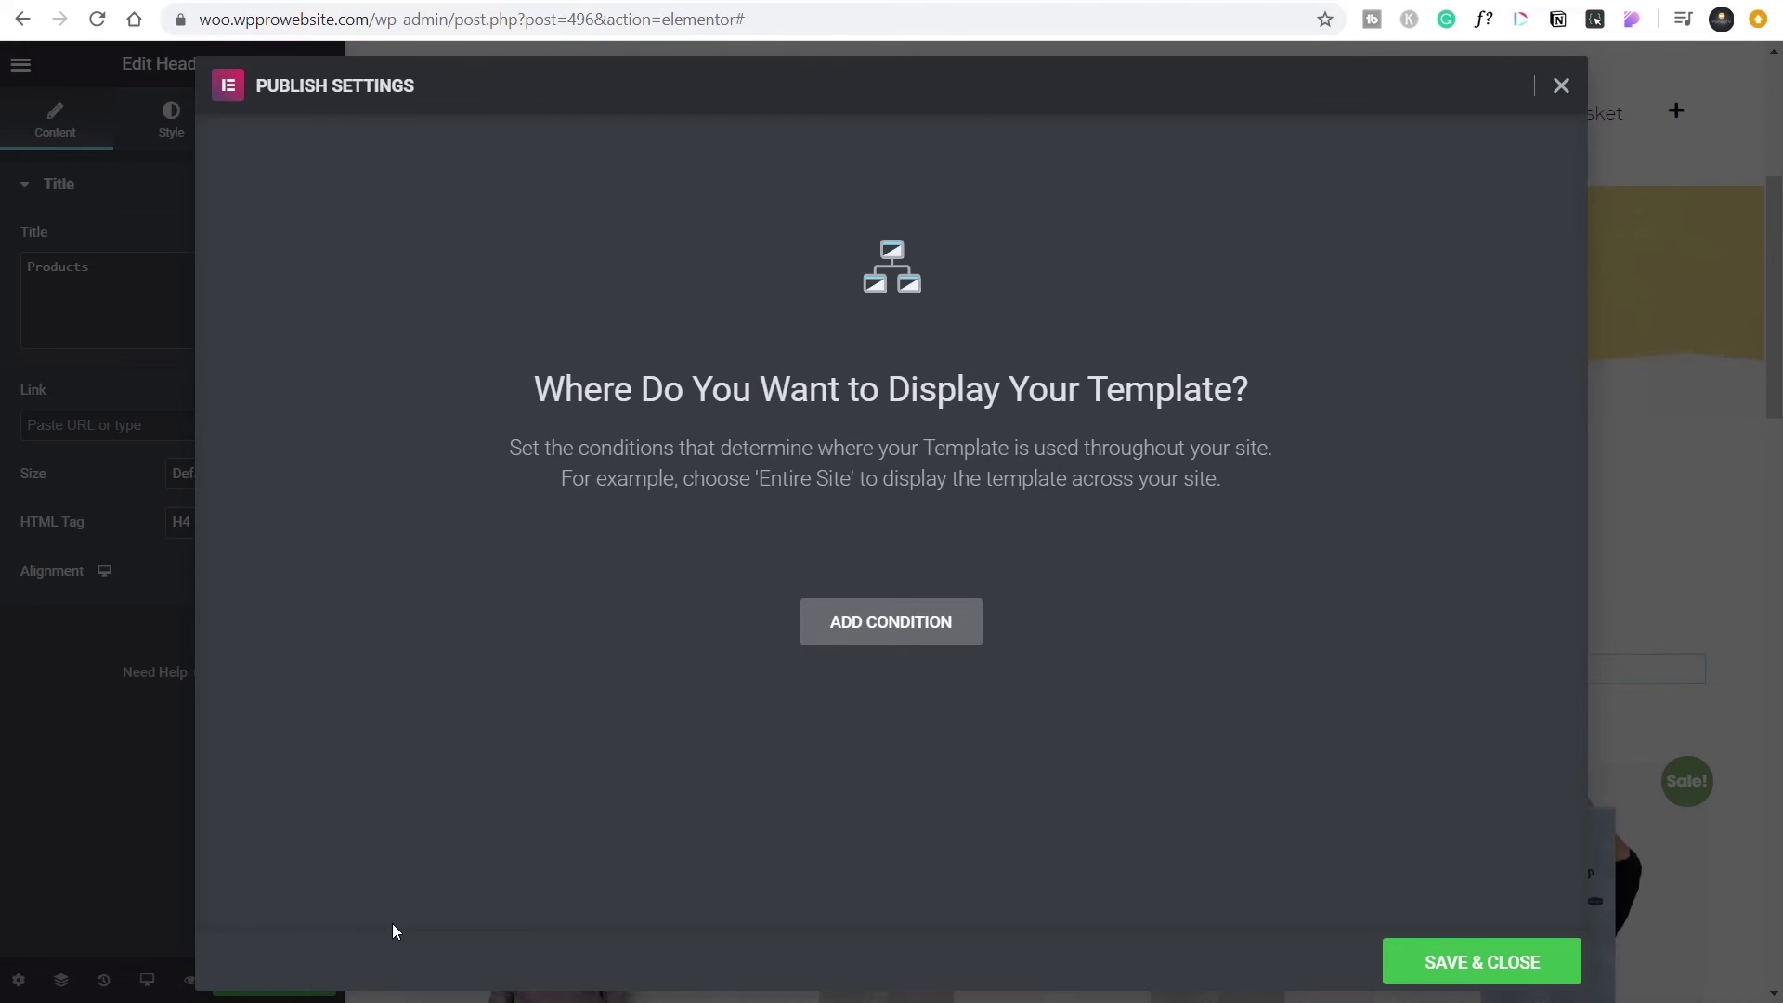
left_click(885, 632)
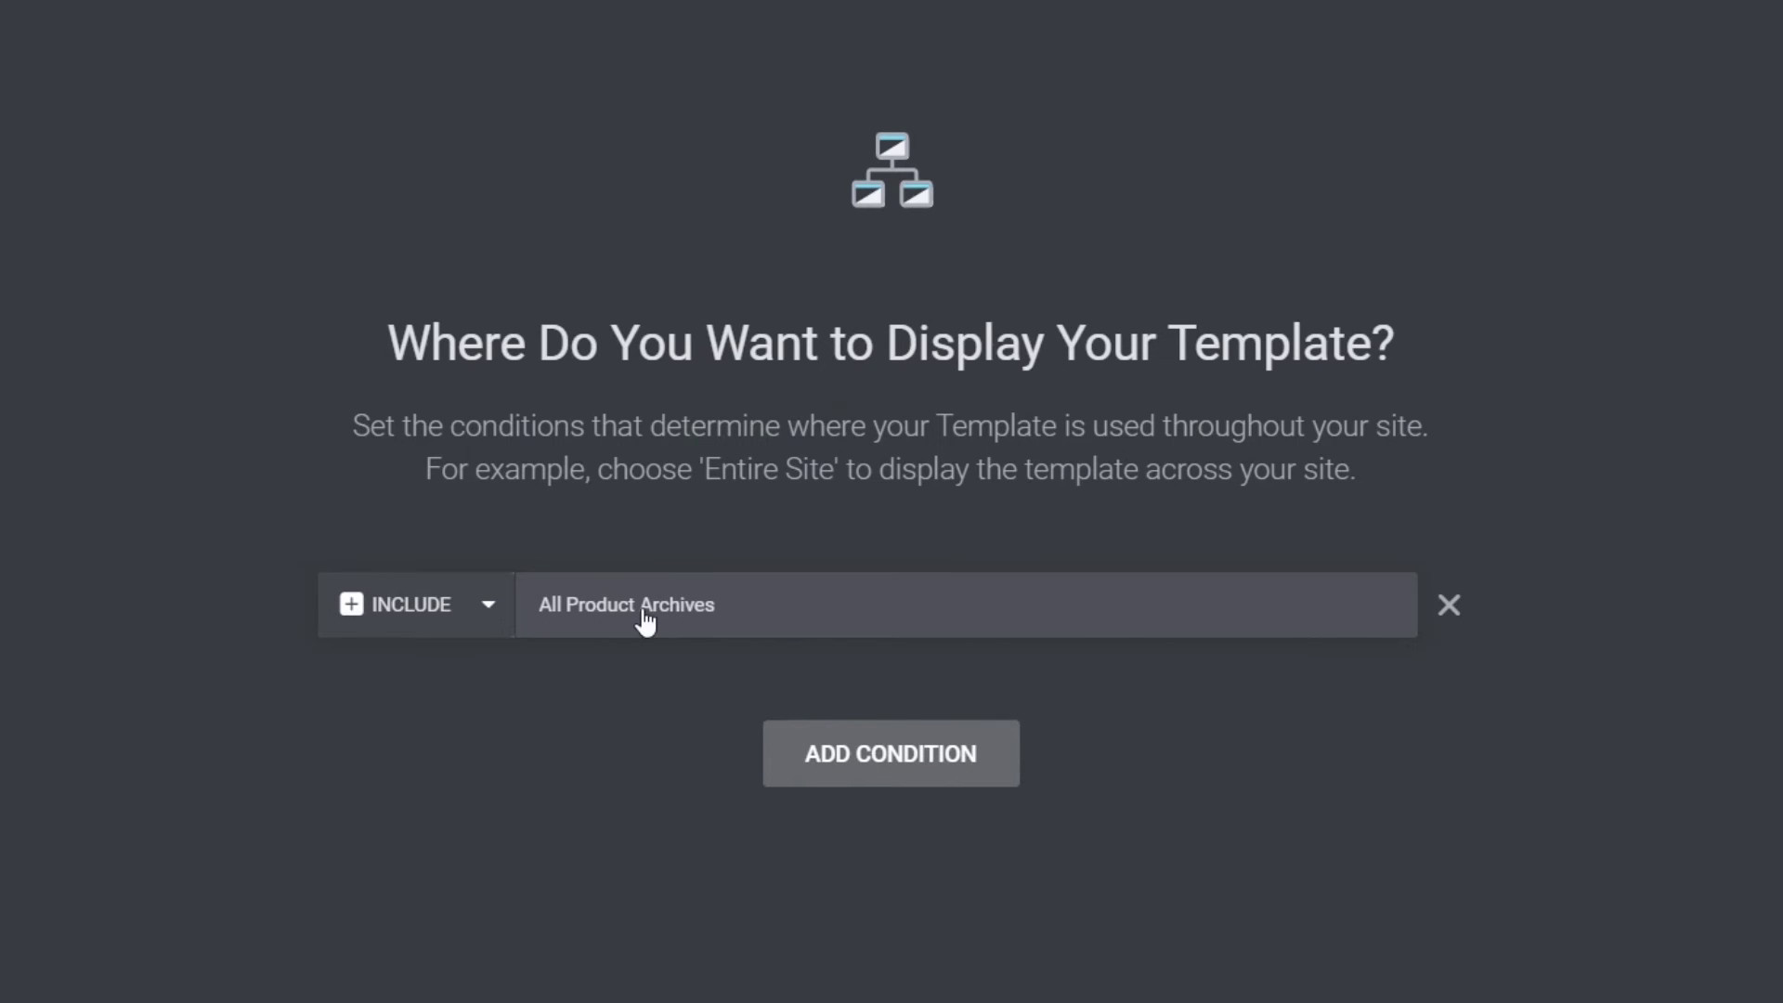
left_click(1235, 621)
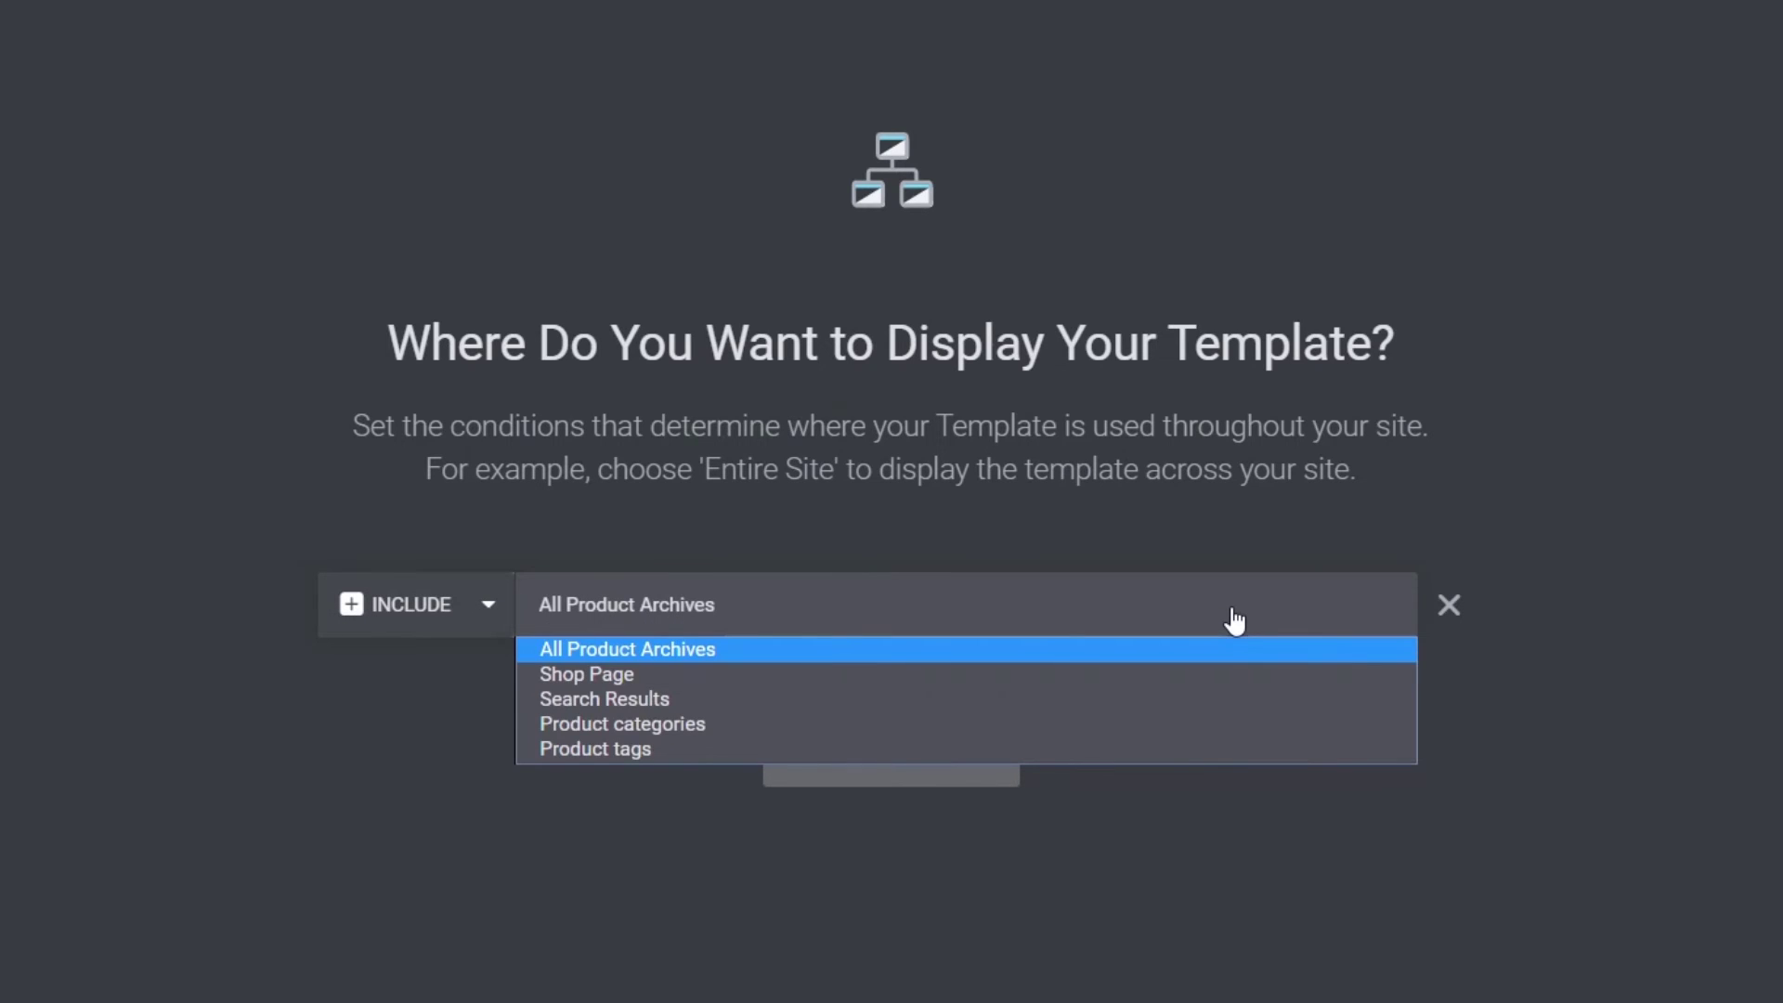
left_click(675, 728)
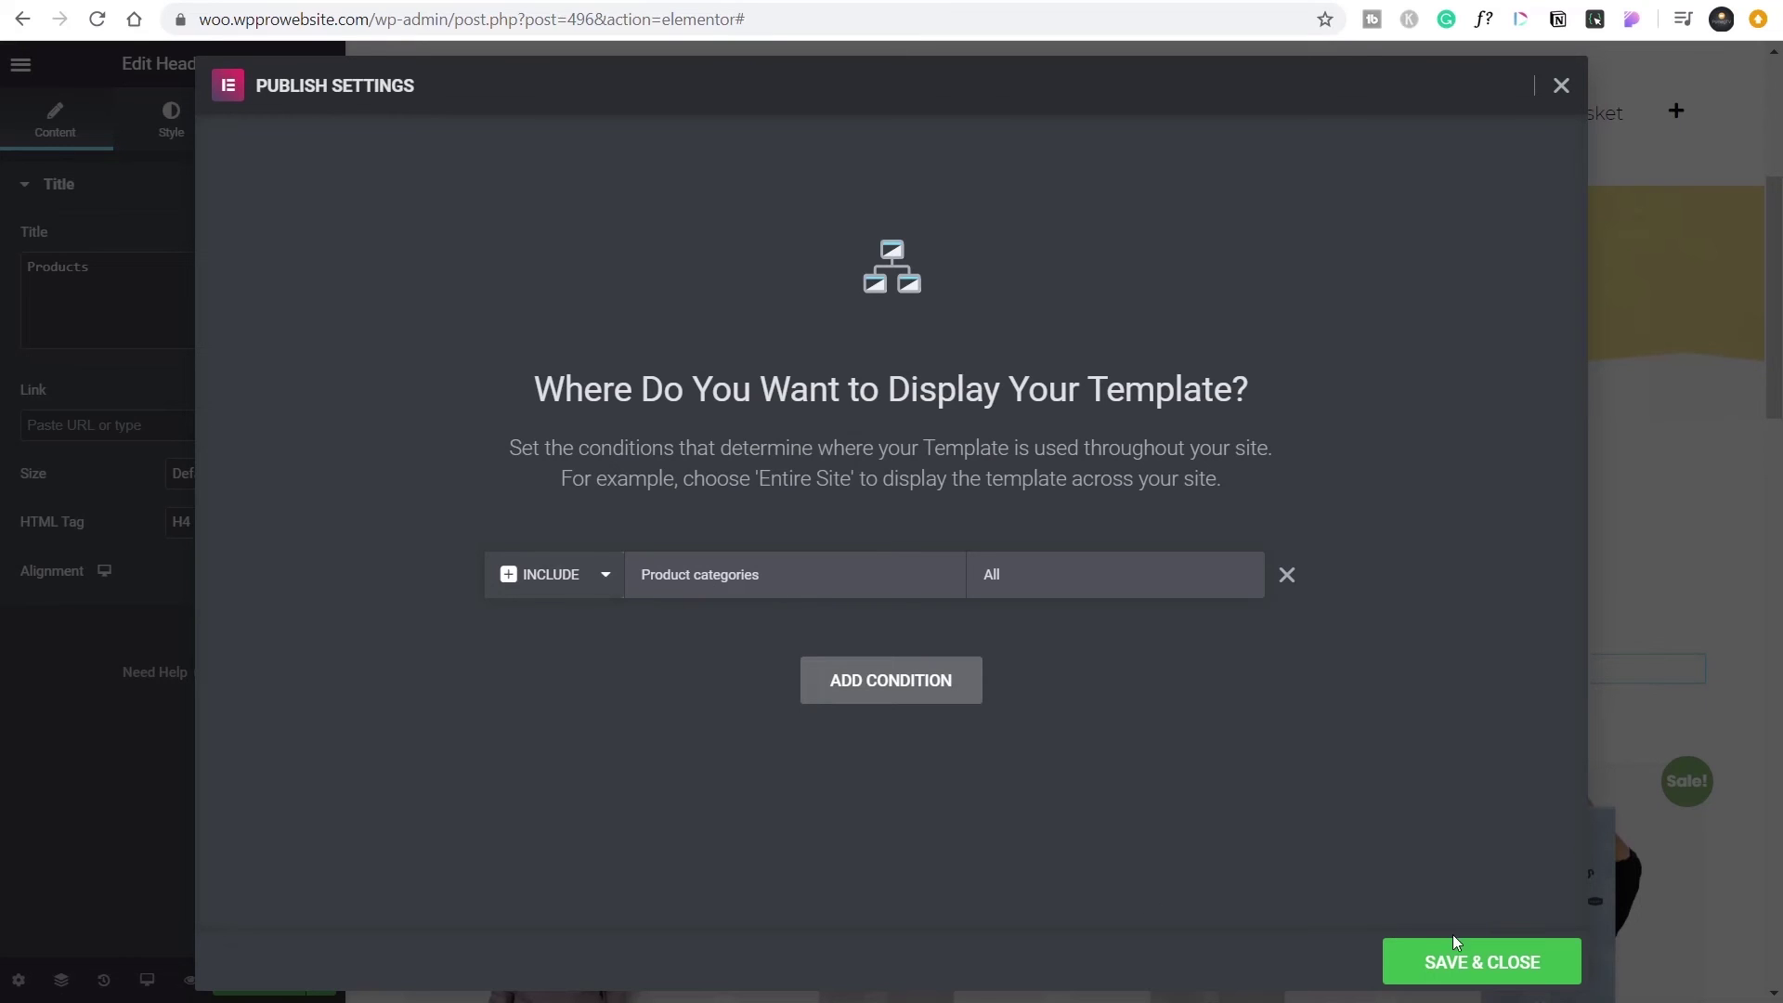
left_click(1484, 966)
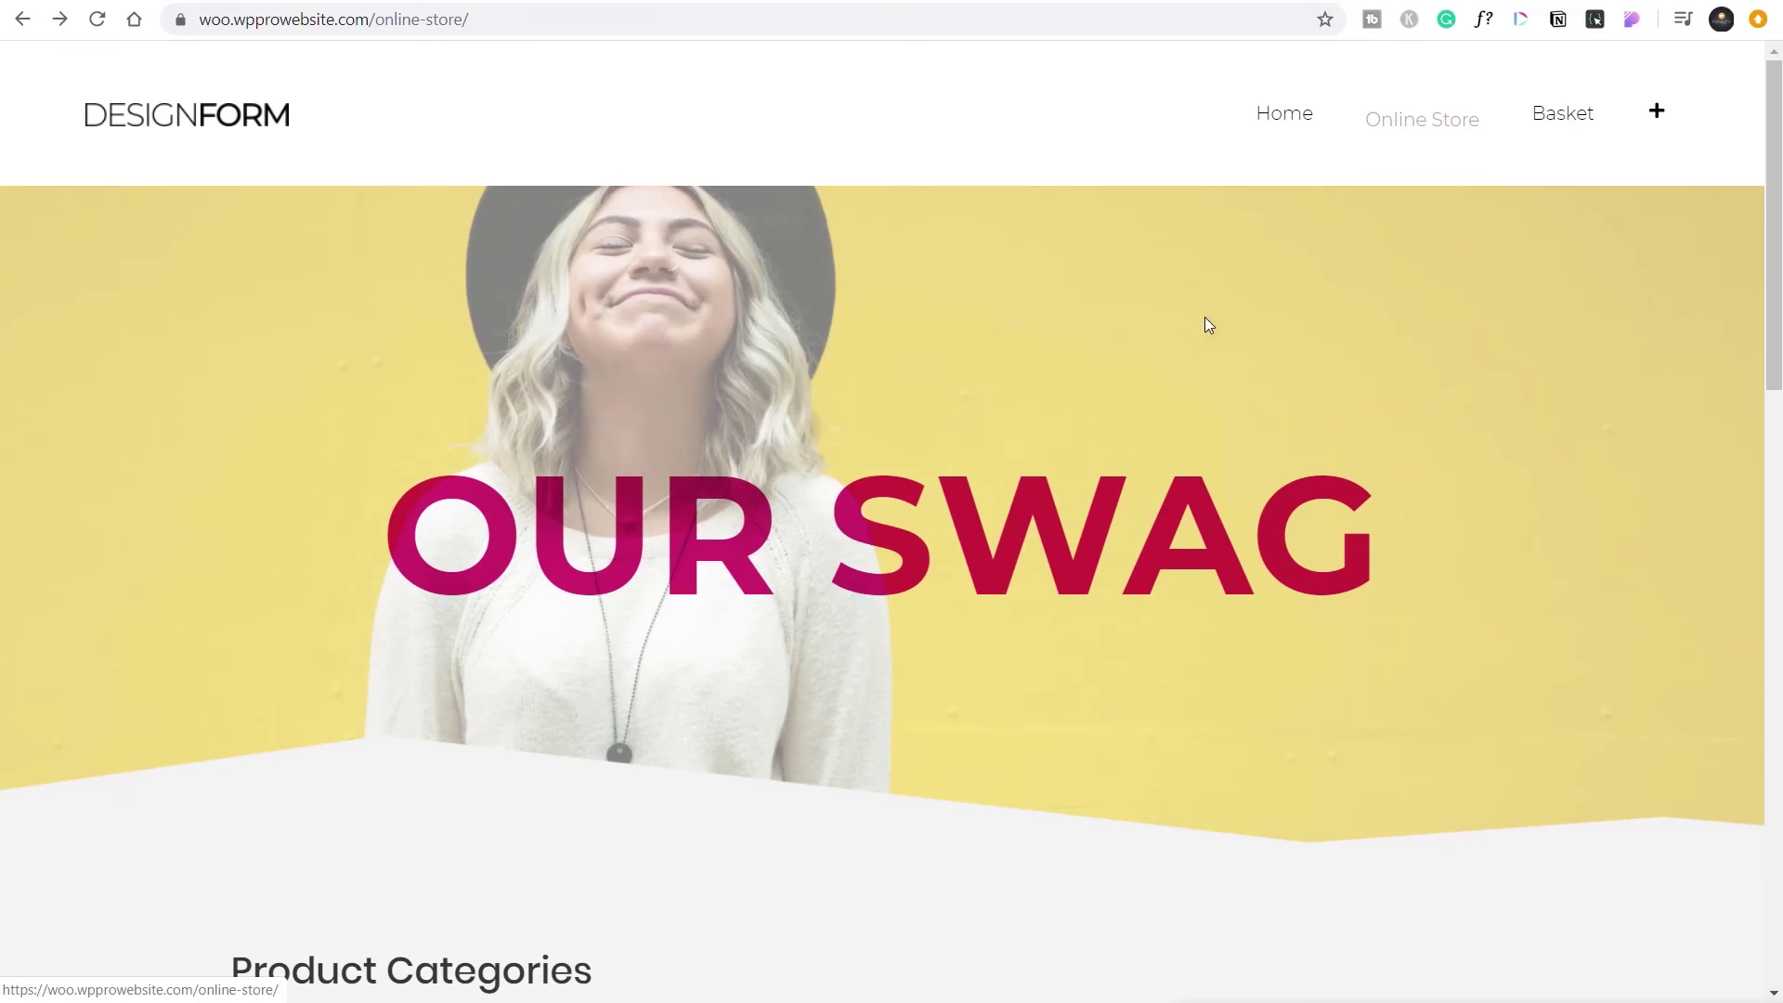
- Review the Product Categories and Featured Products sections on the live Online Store page
scroll(1141, 381, "down", 5)
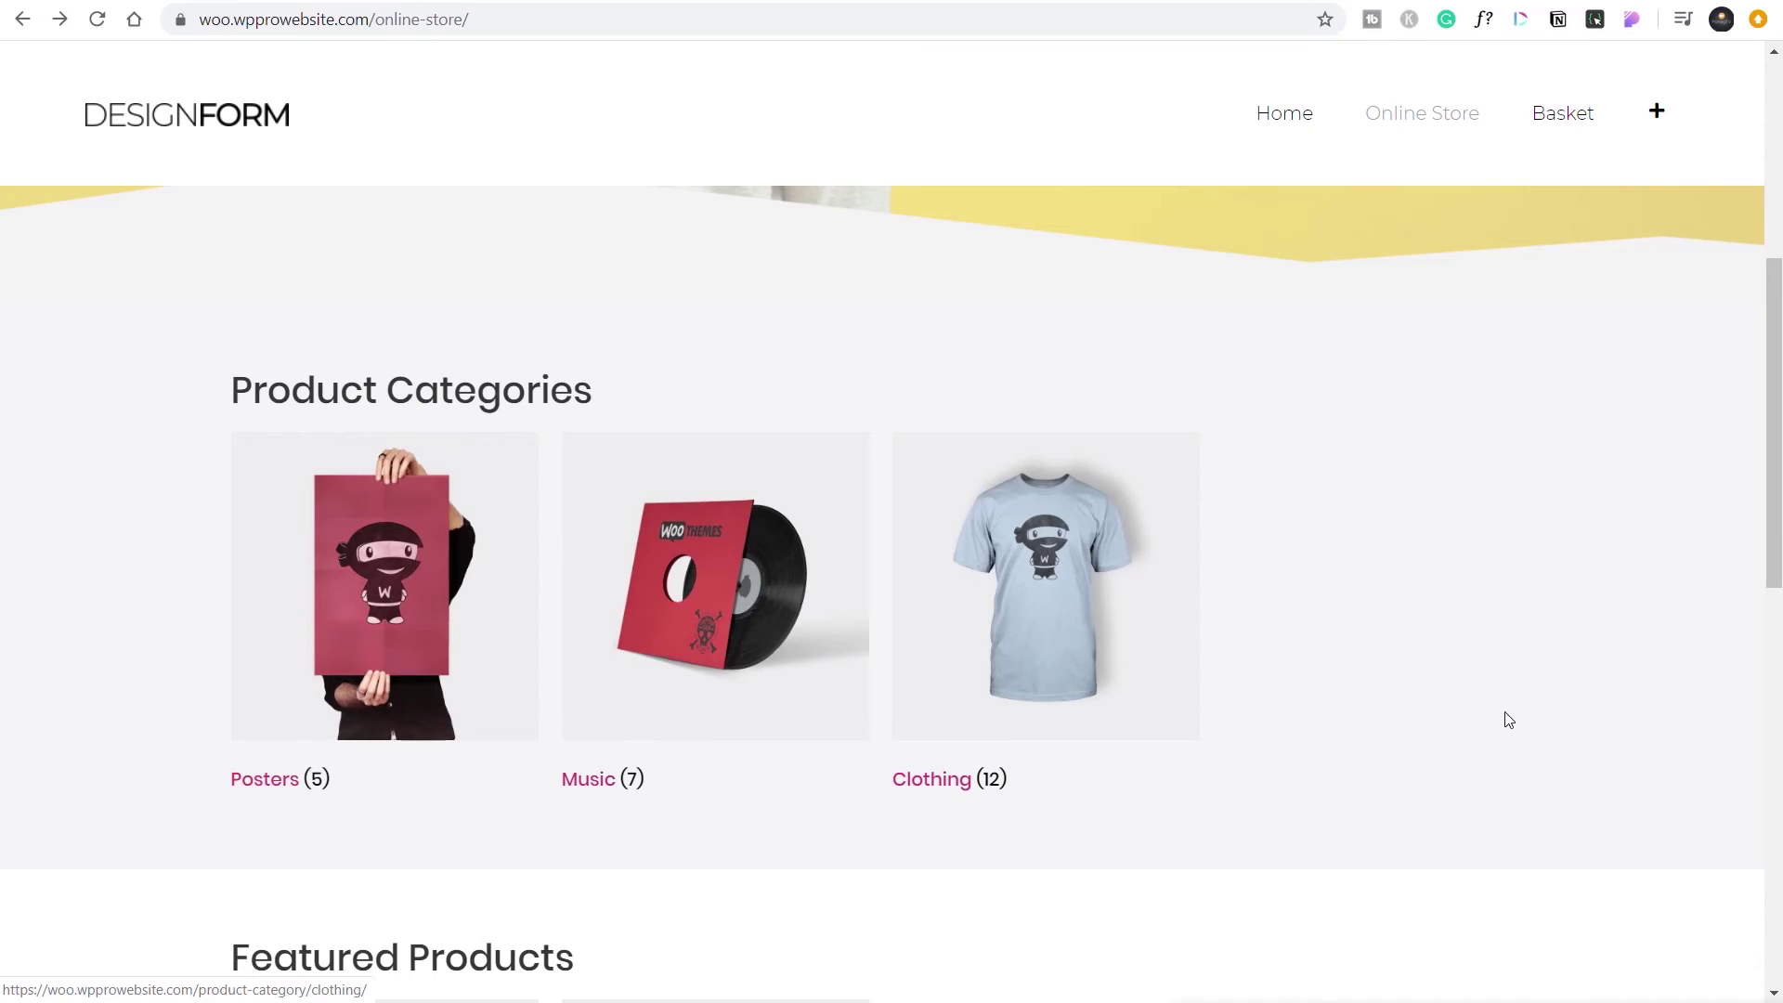
scroll(1492, 720, "down", 5)
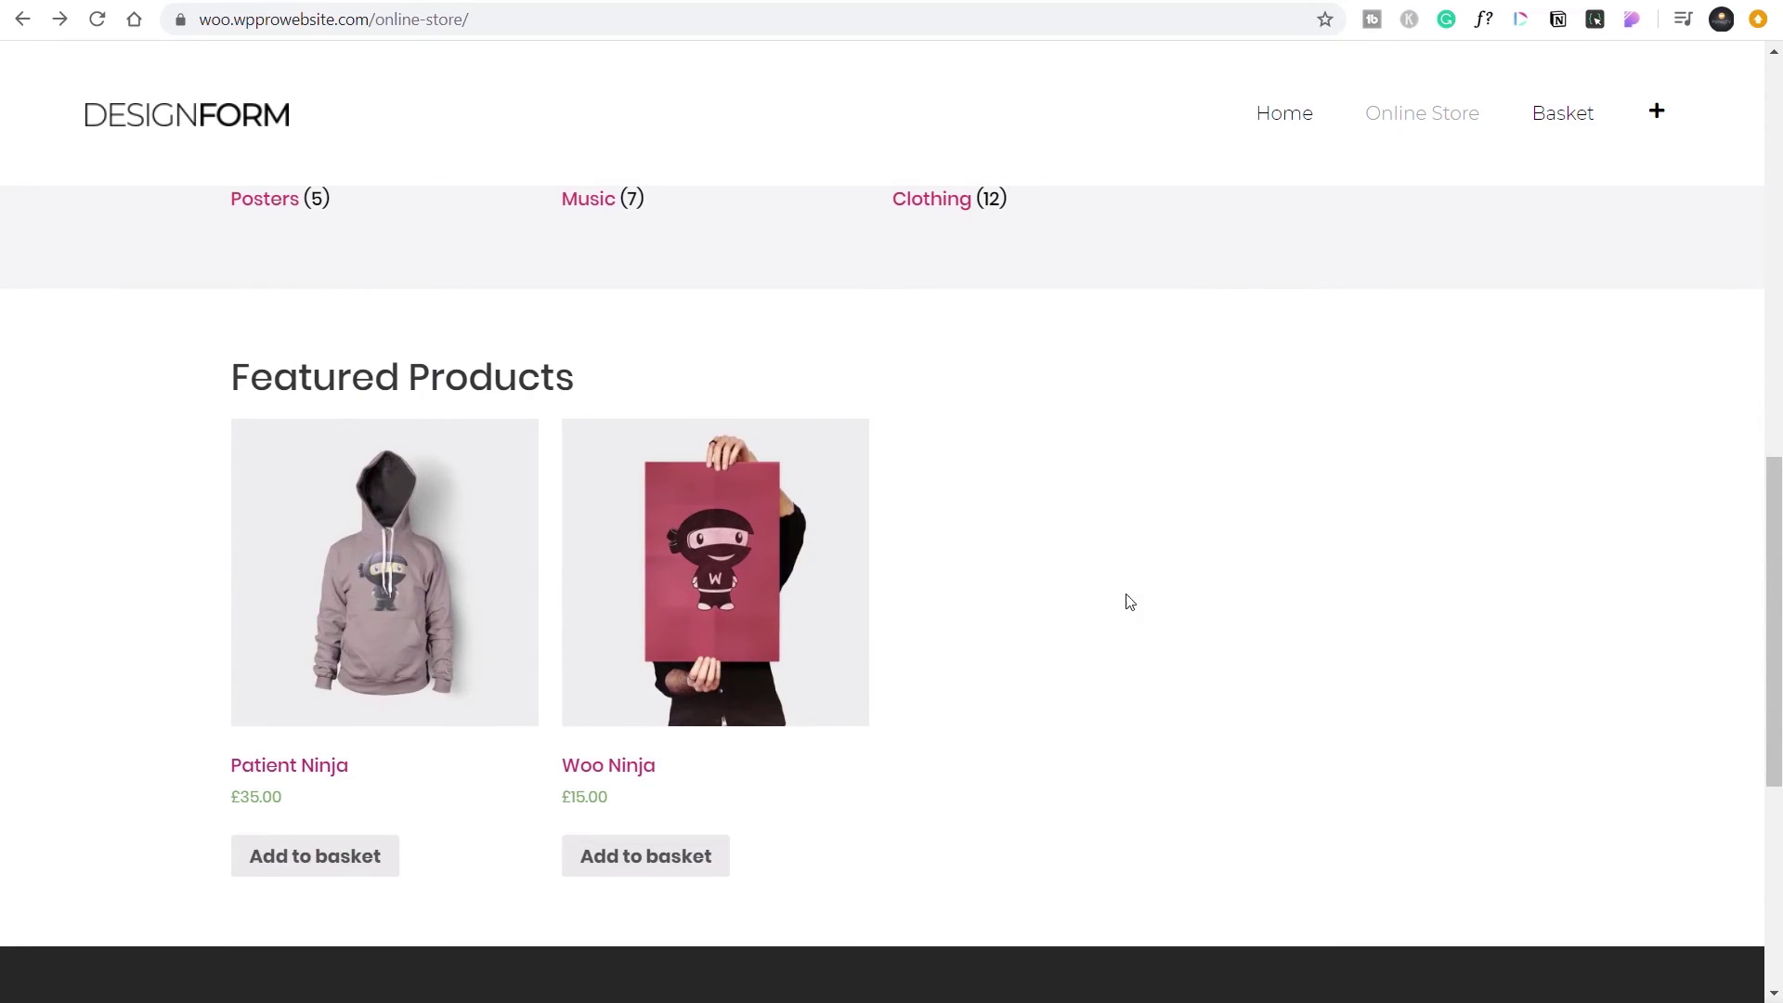
scroll(1174, 597, "up", 5)
- Open the live Clothing category and examine its subcategories and product grid
left_click(1027, 613)
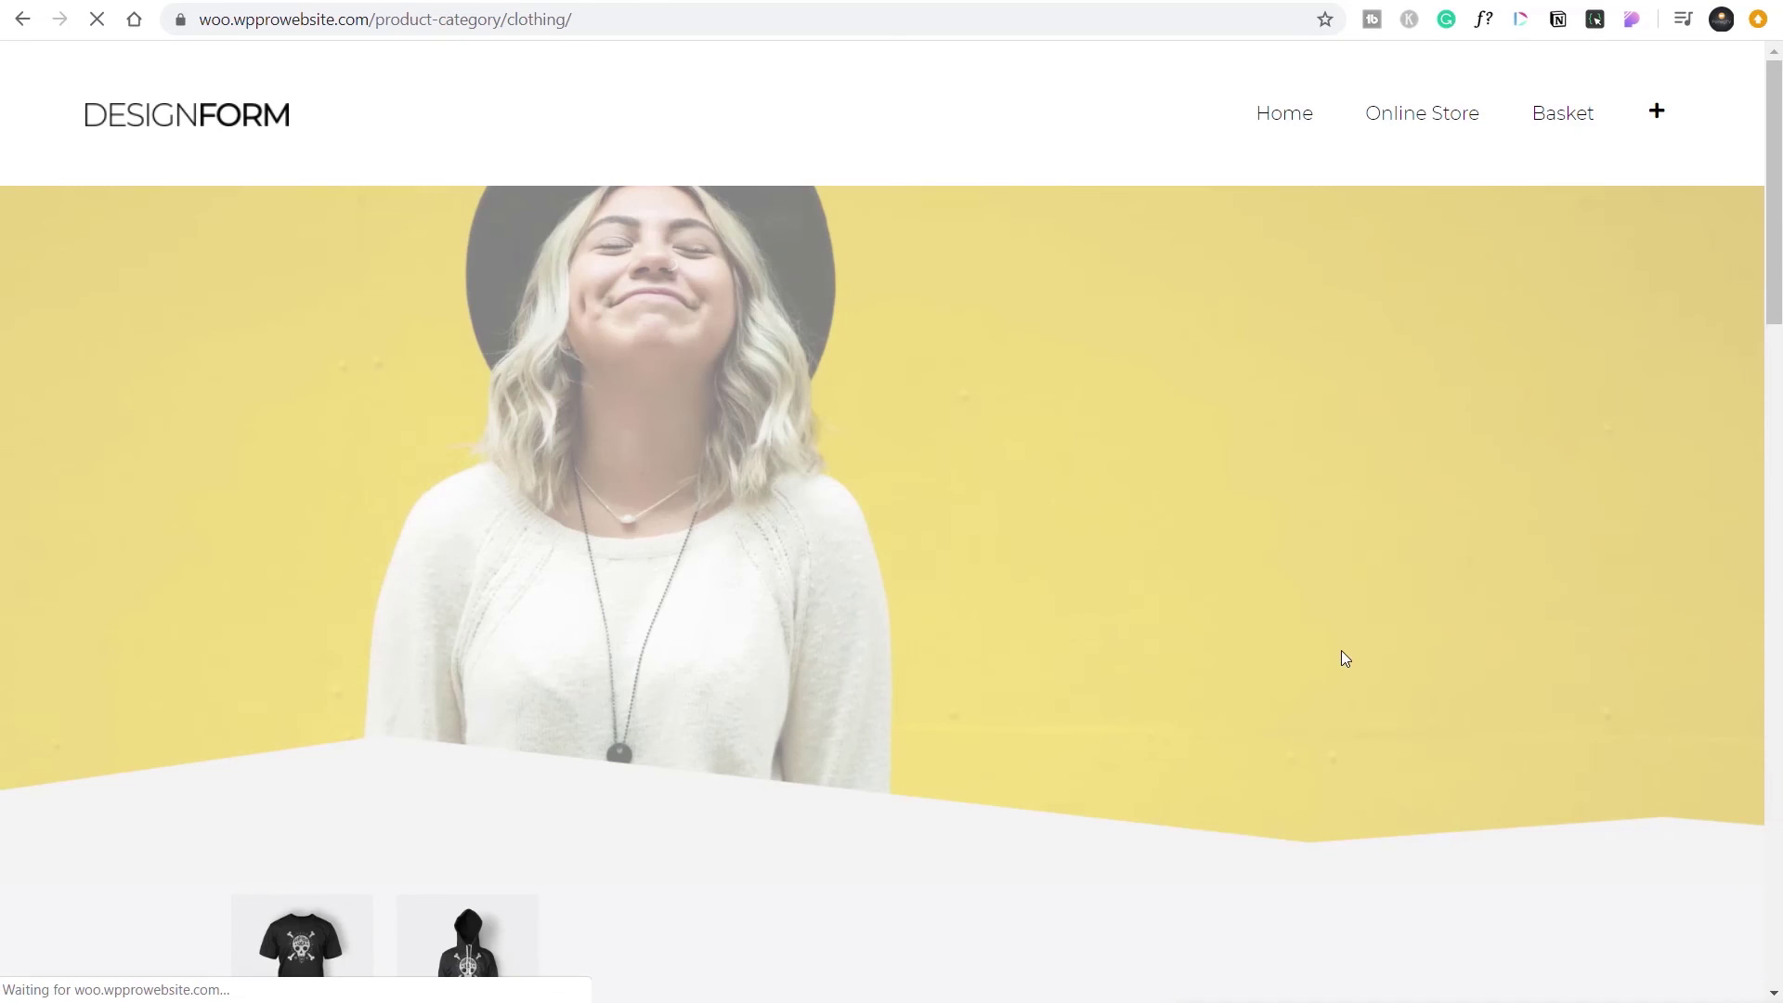
scroll(1330, 656, "down", 5)
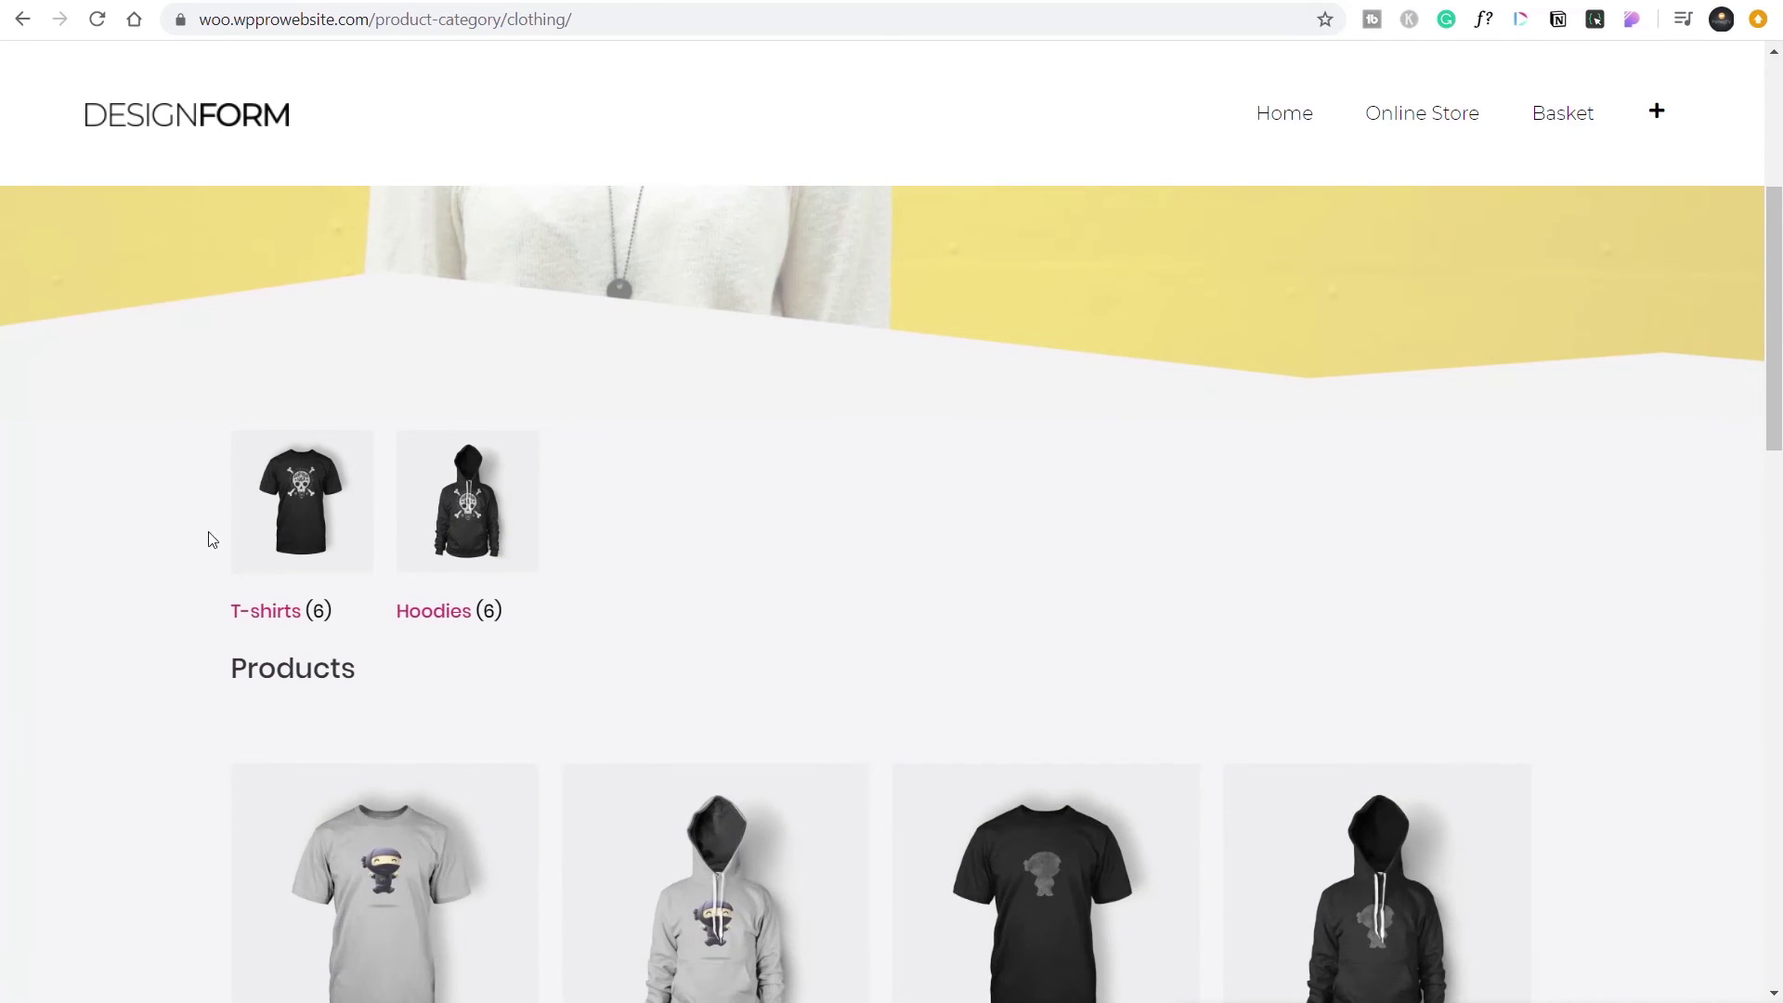
scroll(123, 791, "down", 5)
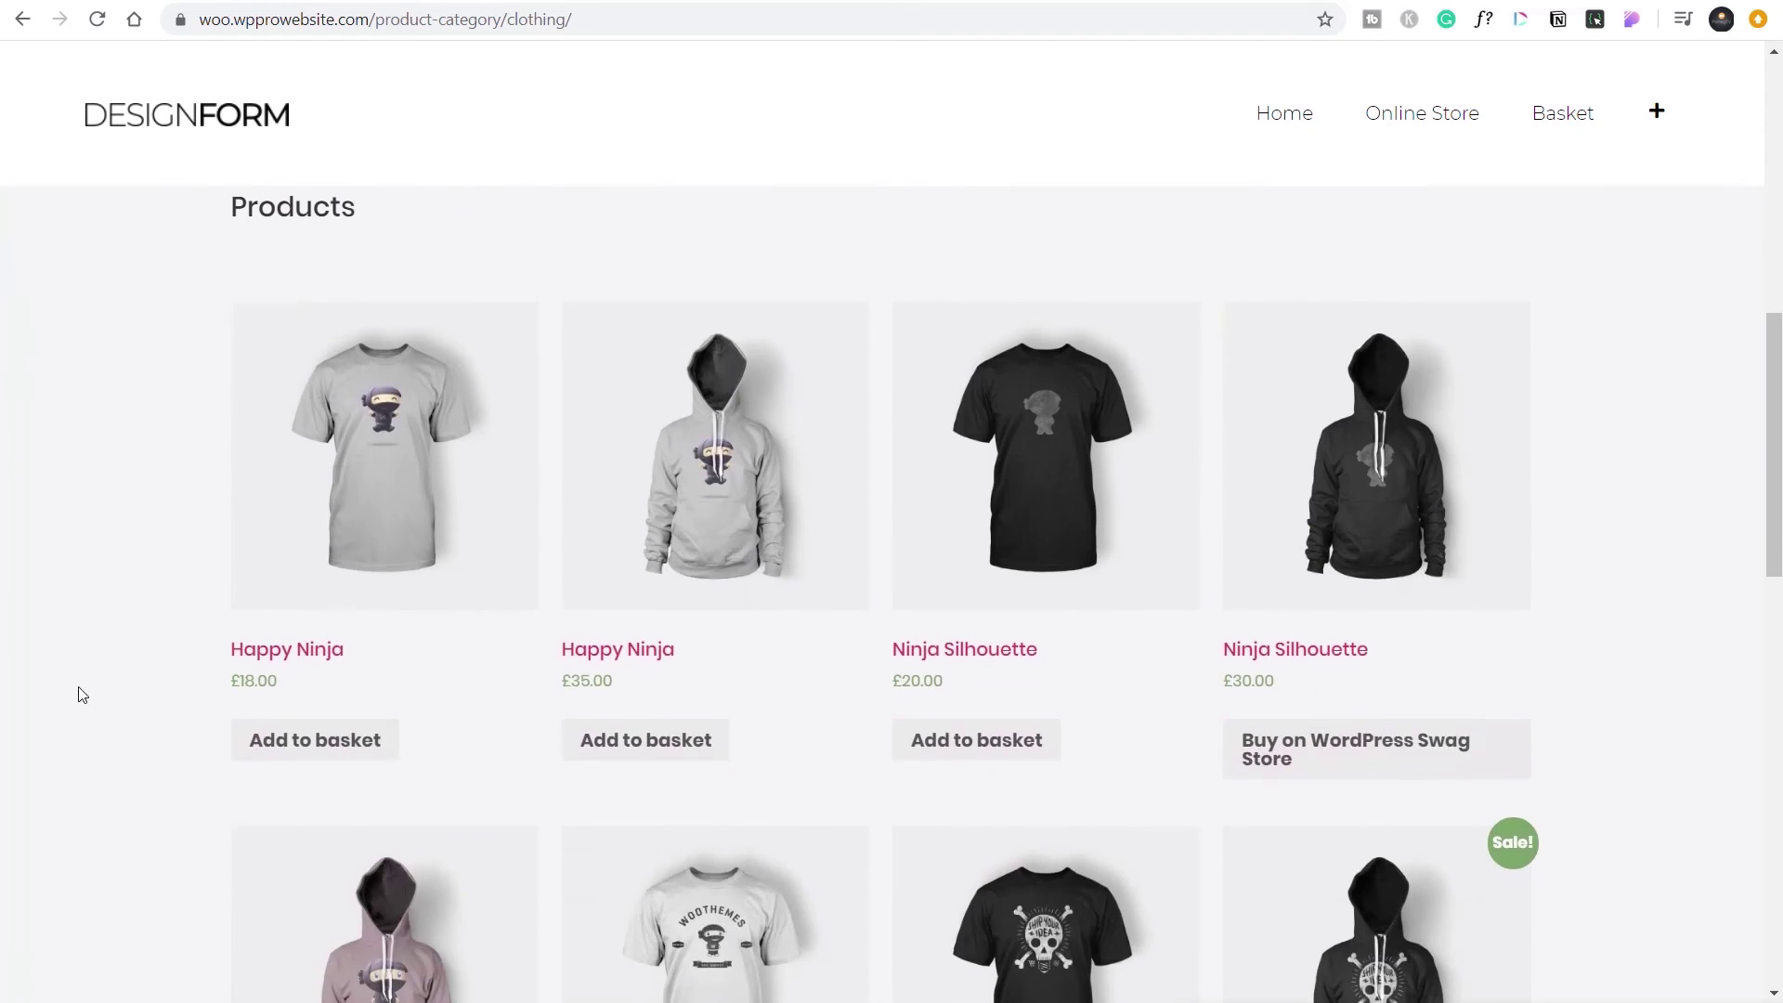
scroll(169, 824, "down", 4)
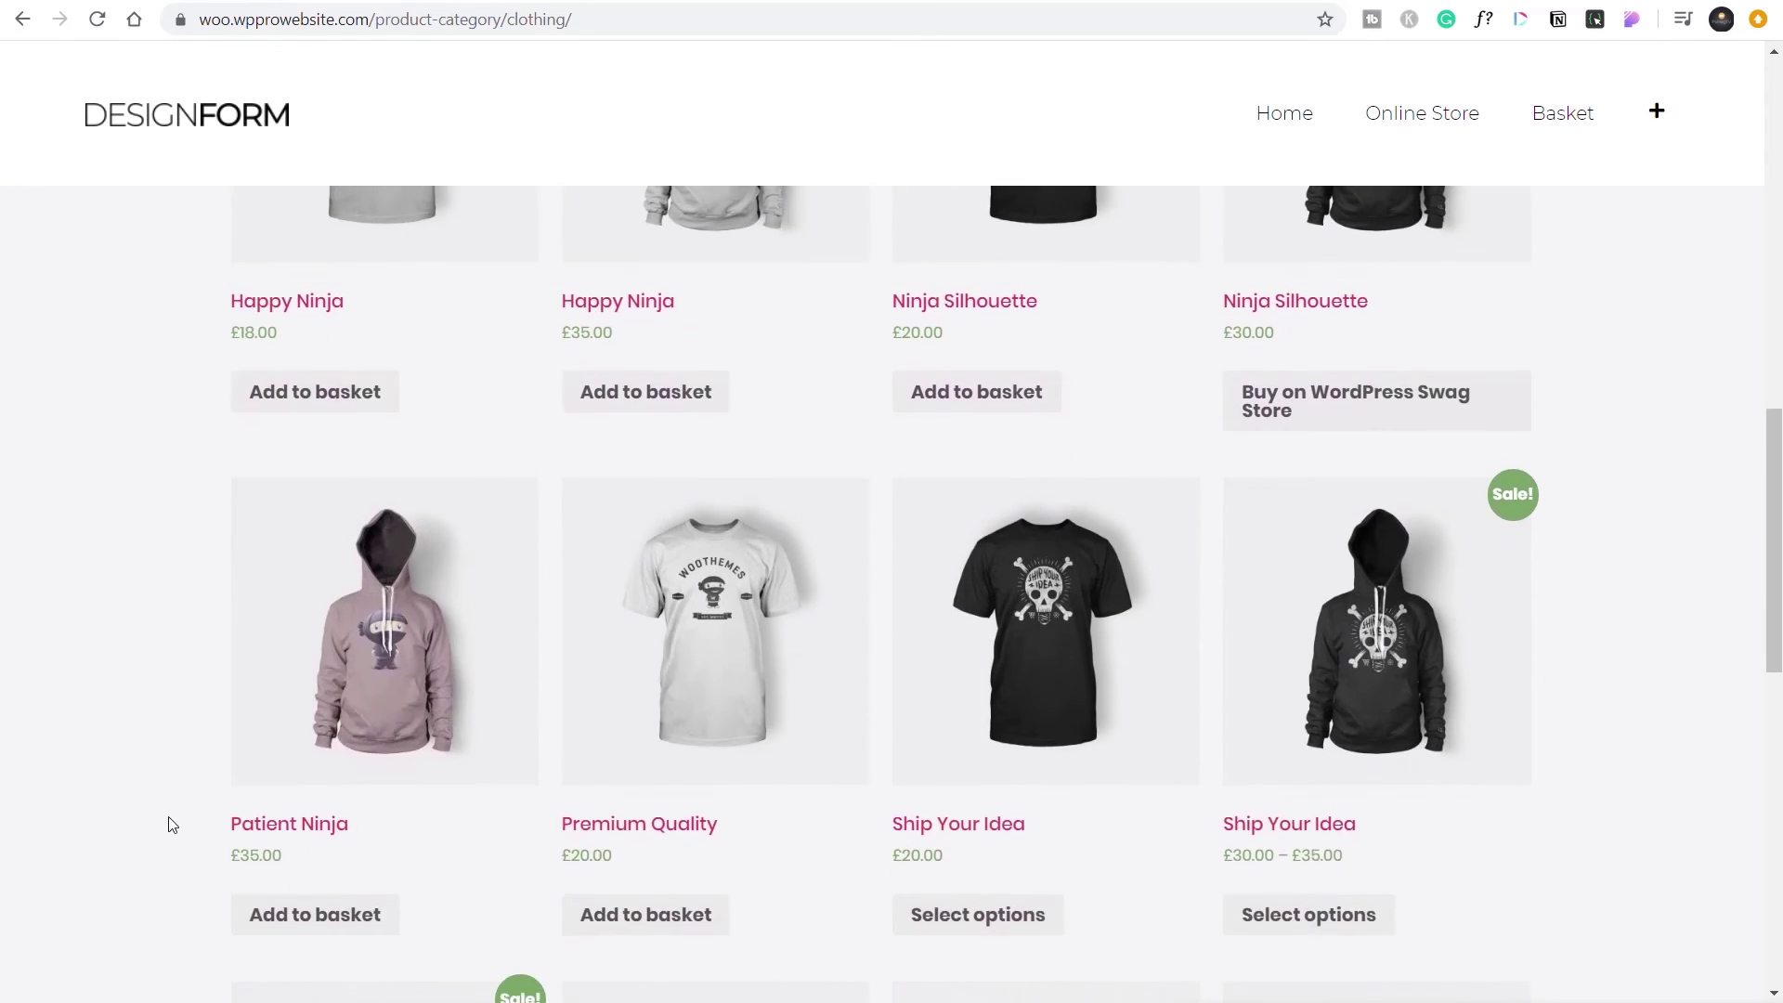
scroll(1457, 709, "down", 4)
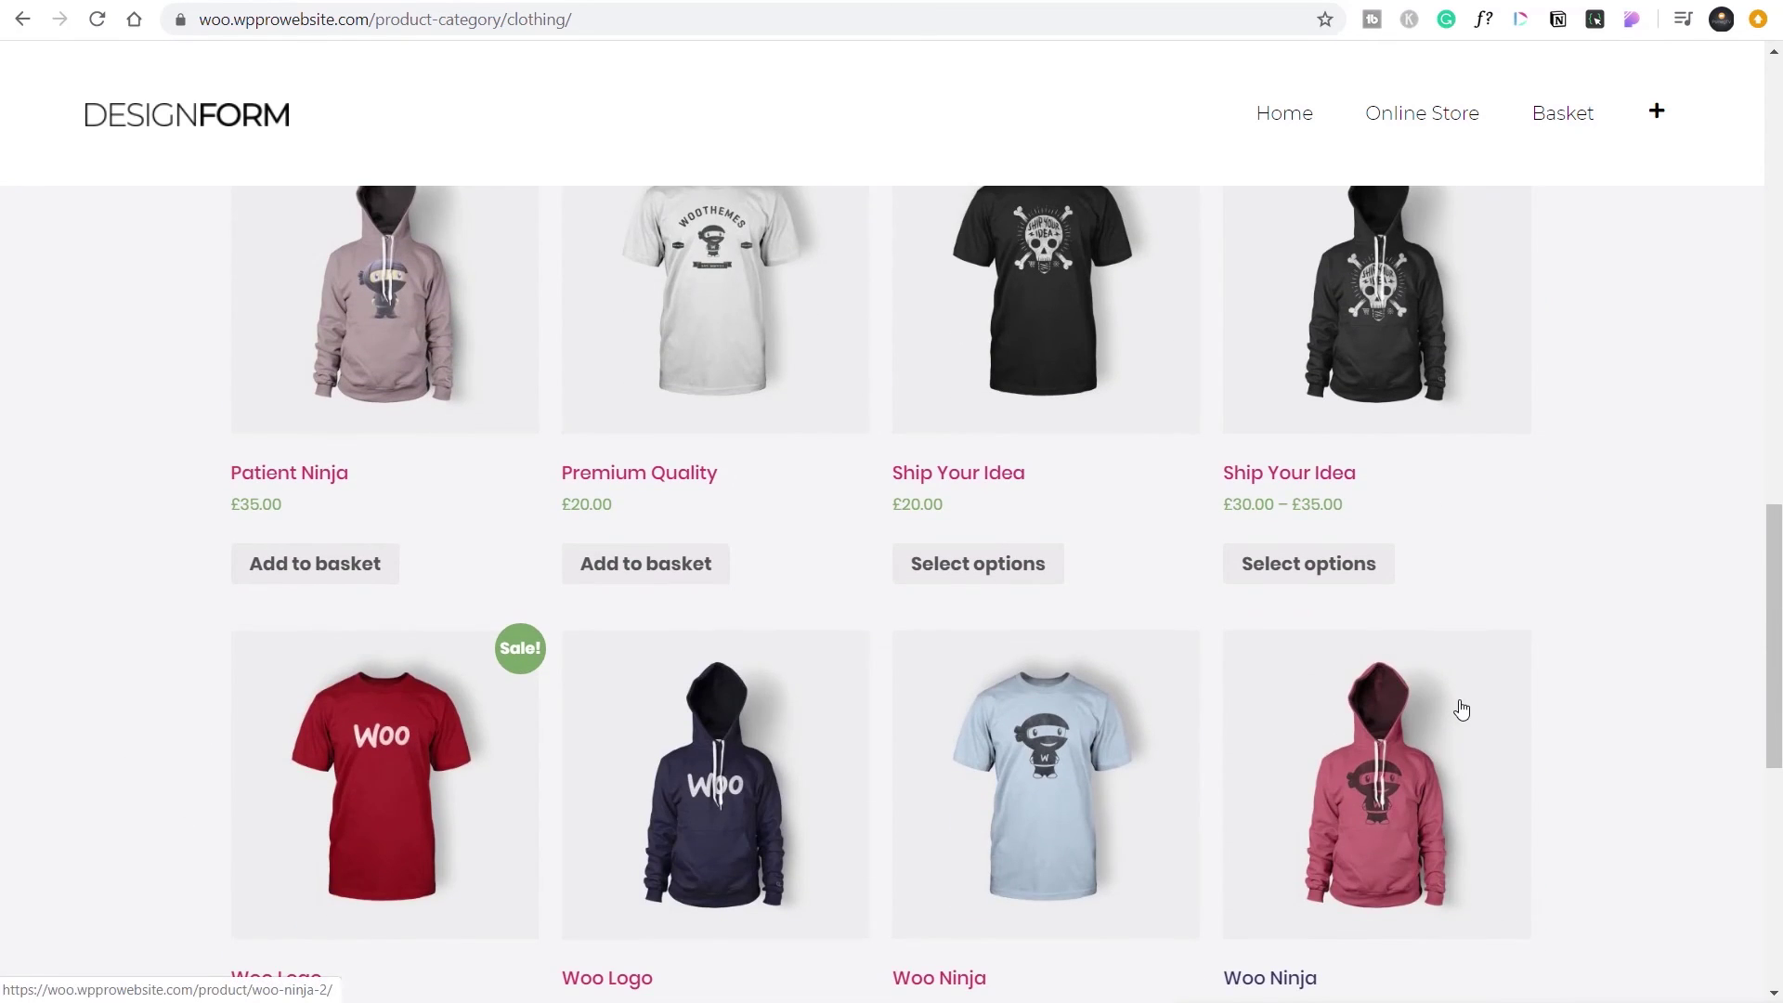
scroll(1461, 710, "up", 13)
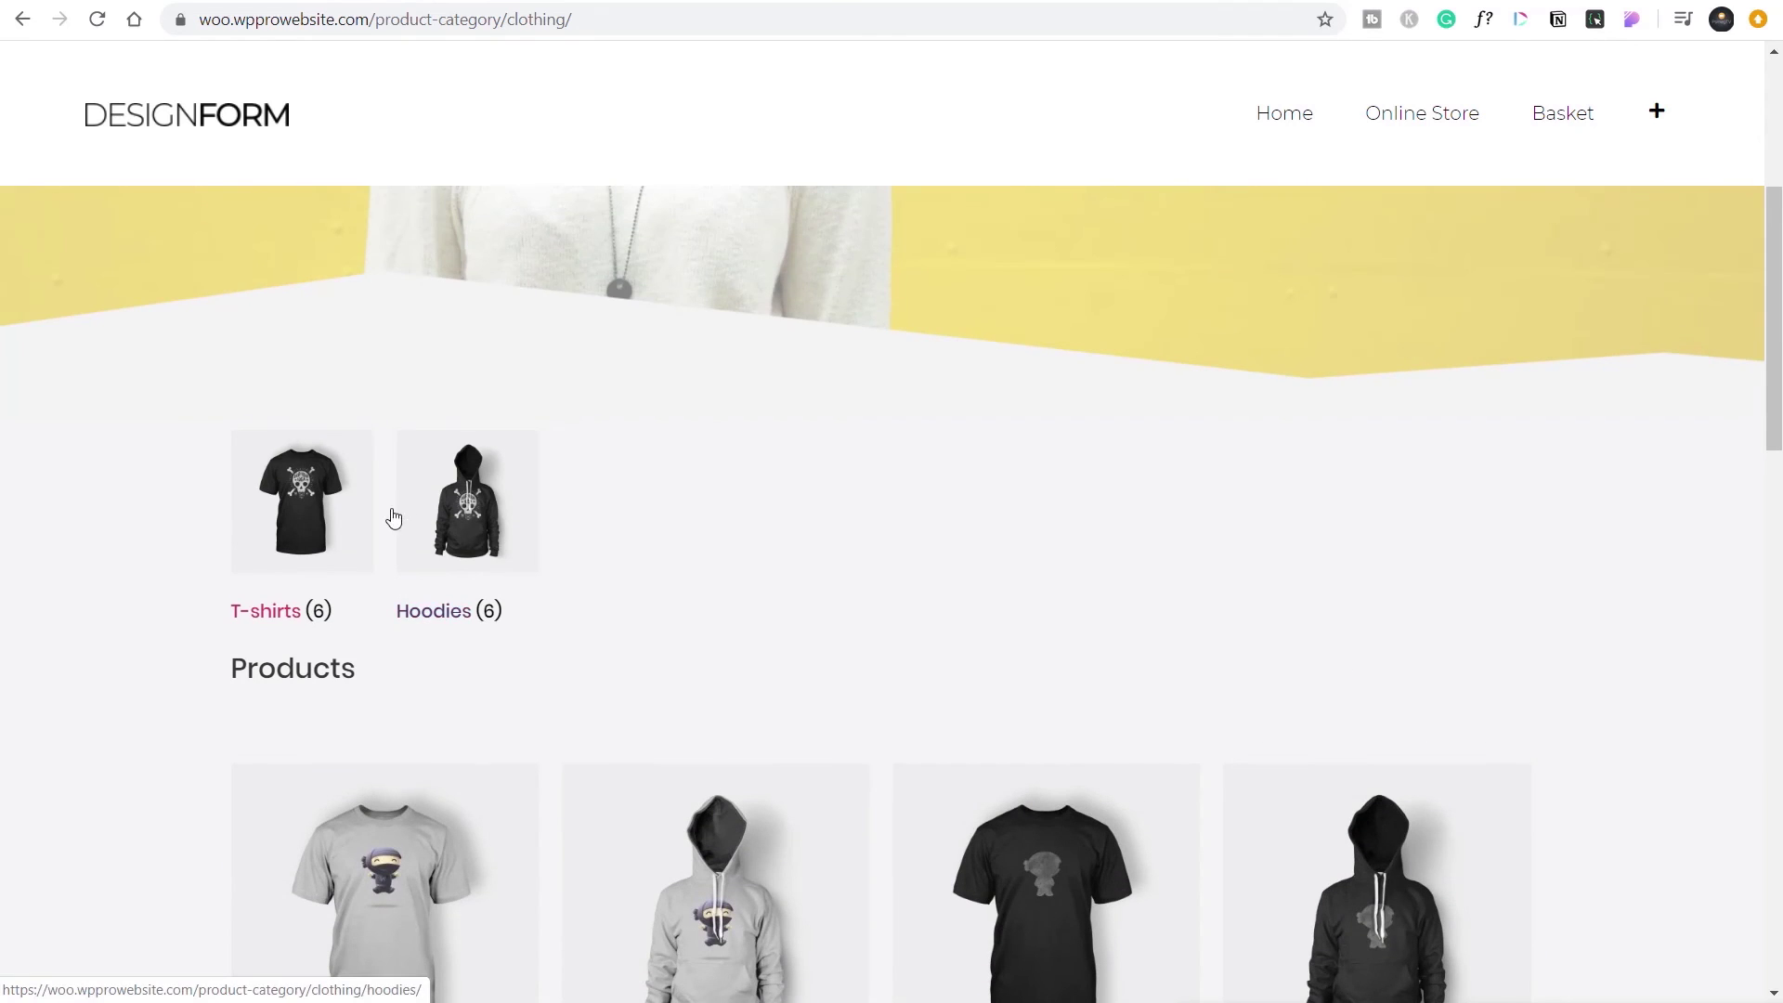
- Open the T-shirts subcategory and check the products shown in its archive
left_click(334, 515)
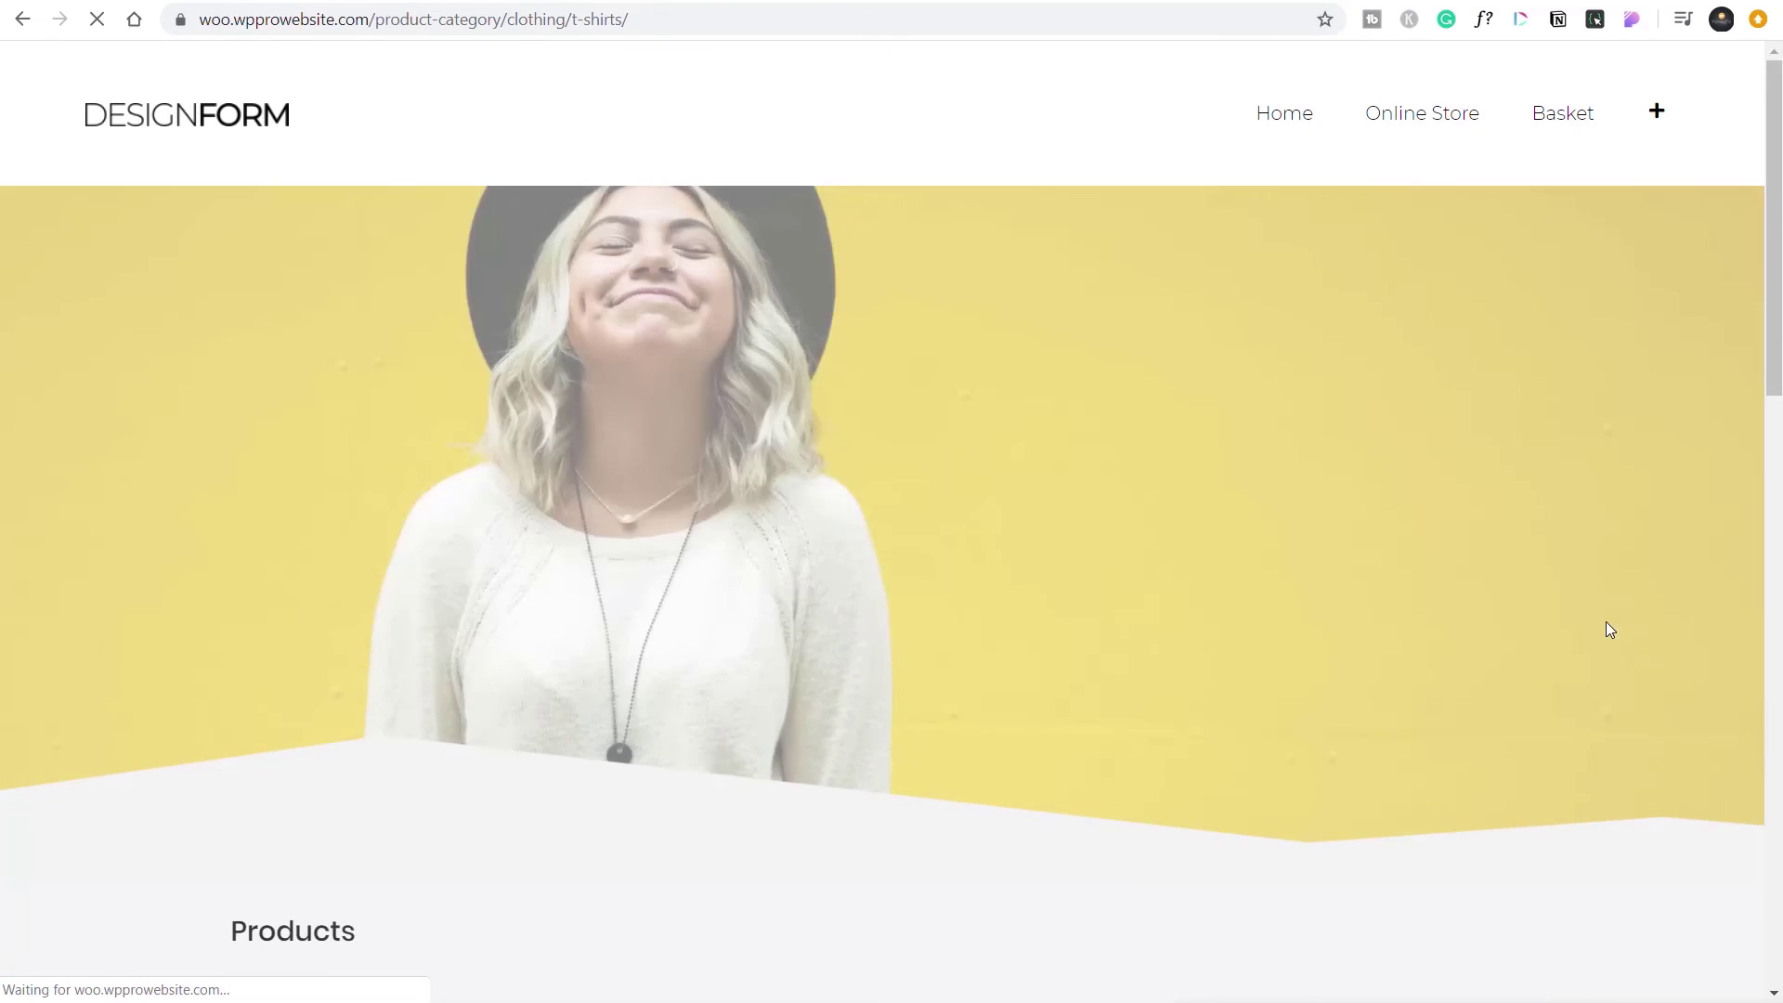
scroll(1610, 630, "down", 1)
scroll(1610, 630, "down", 8)
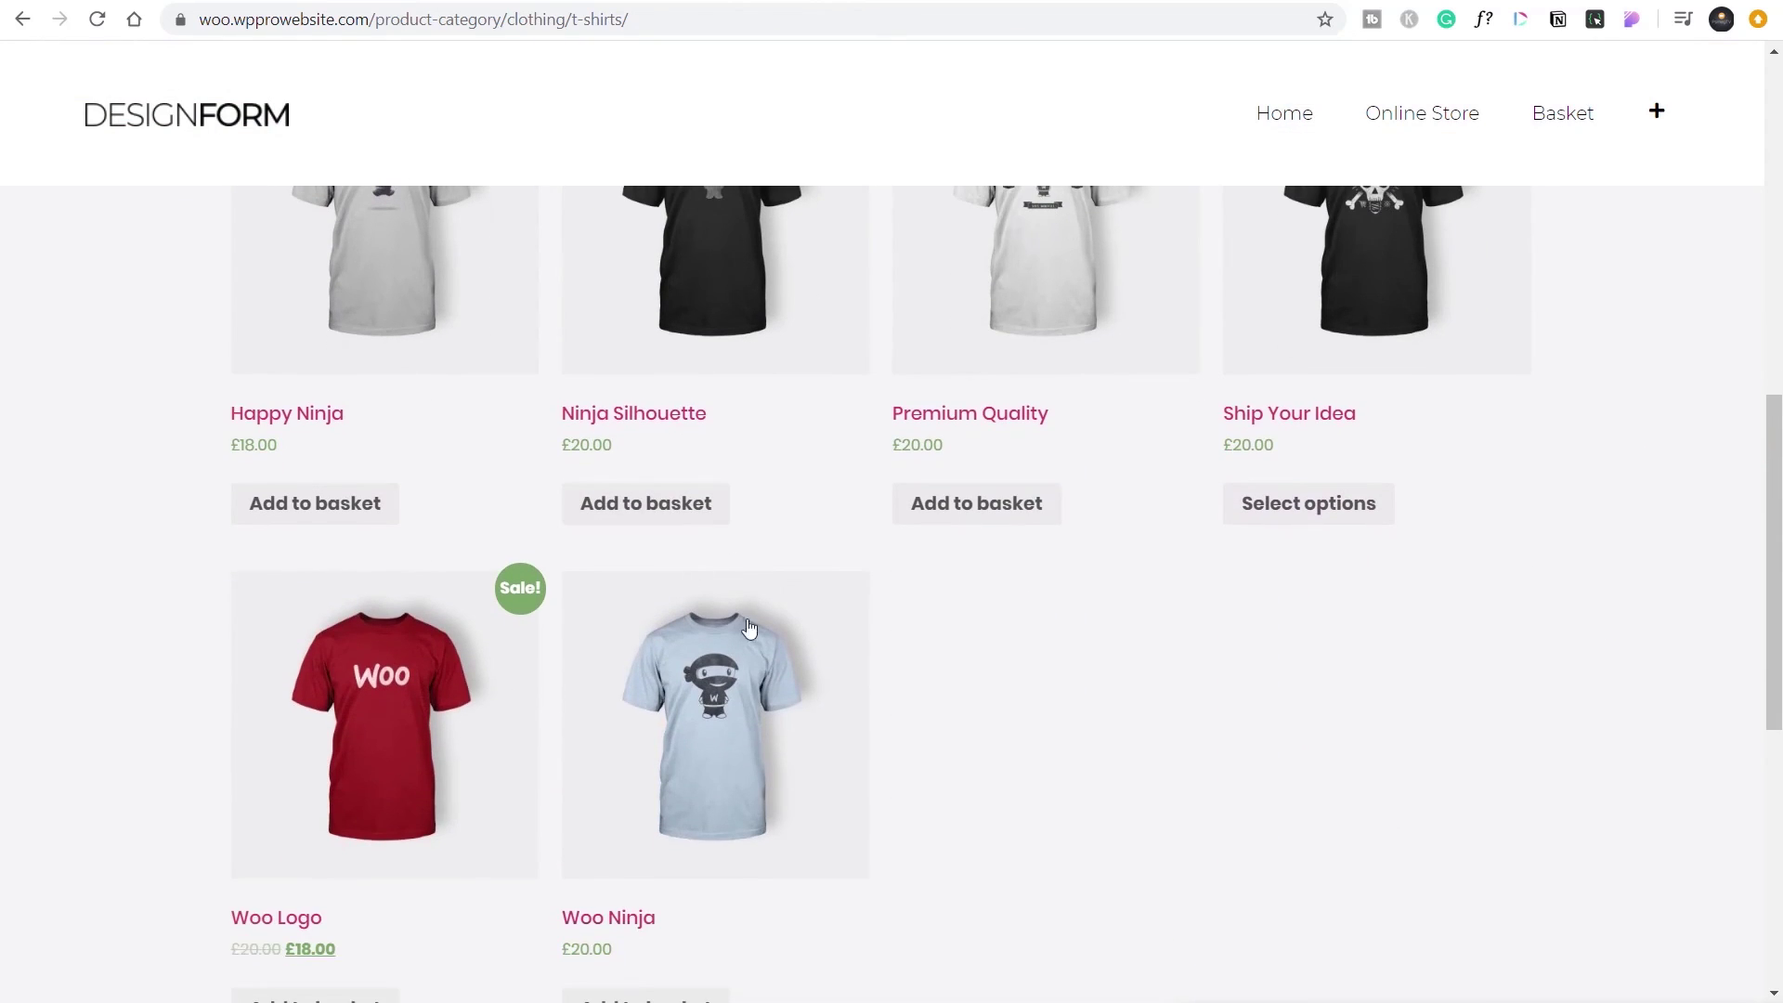
scroll(1498, 709, "up", 5)
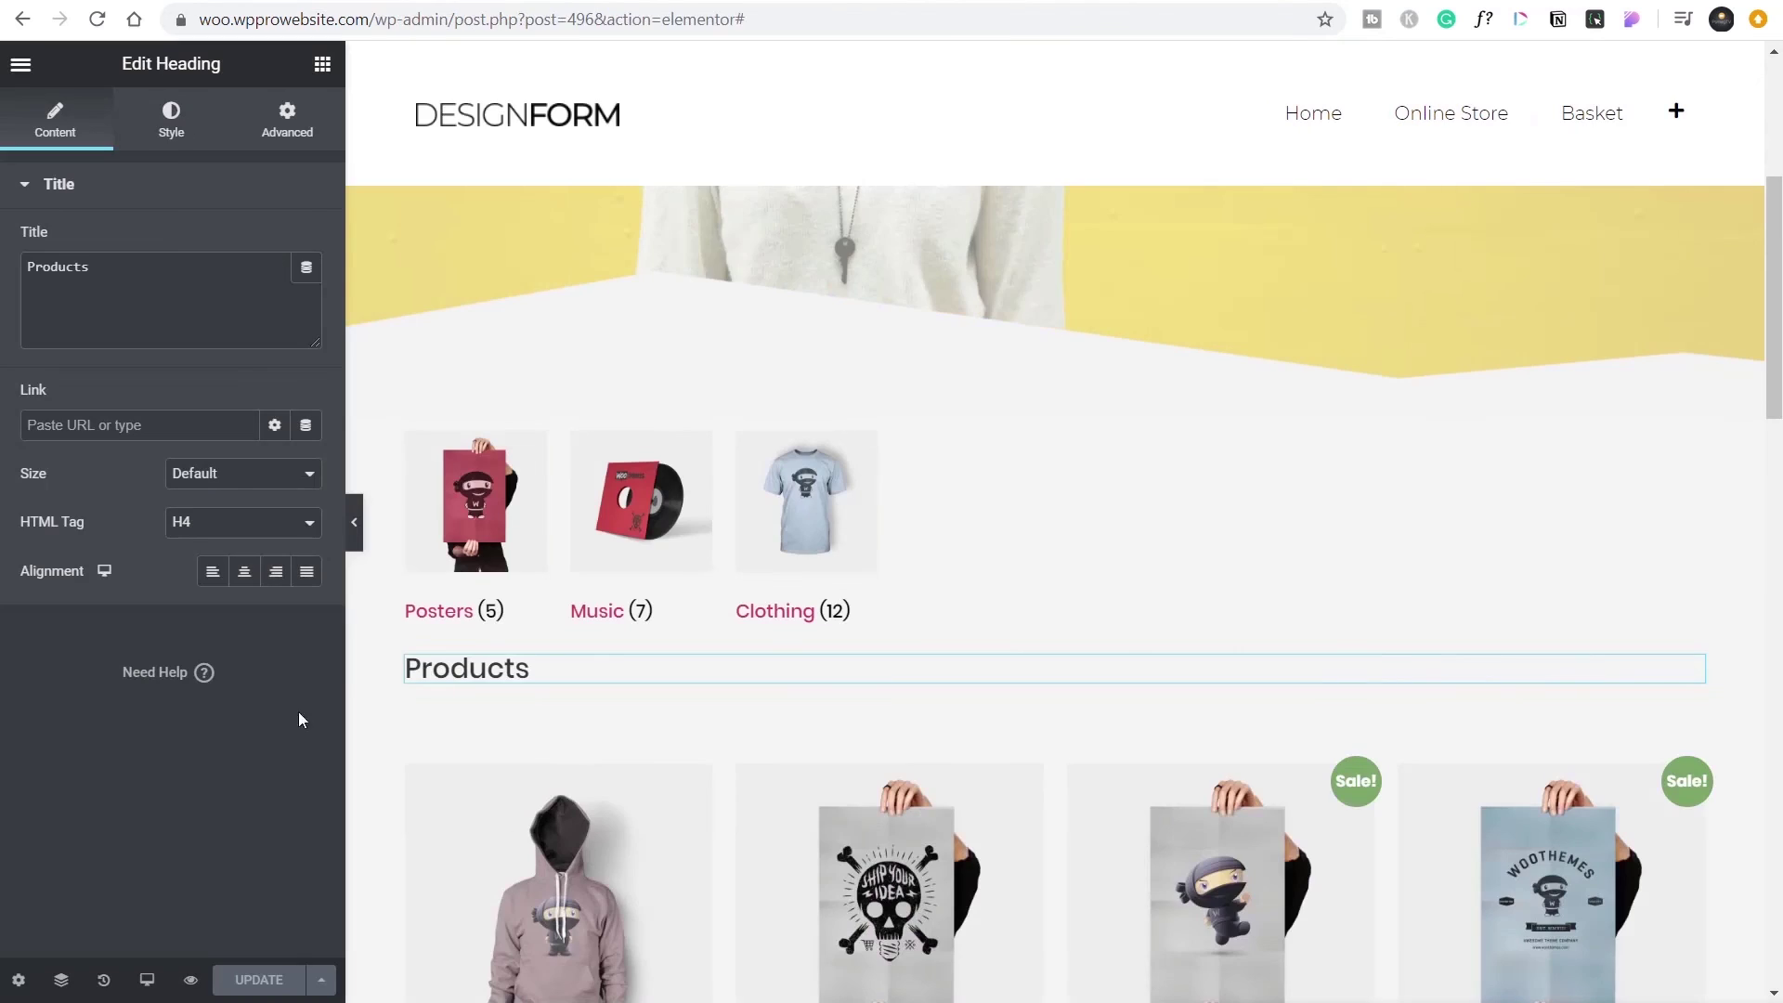
- Return to the archive template in the editor and open the style settings of the Products widget
scroll(1127, 796, "down", 3)
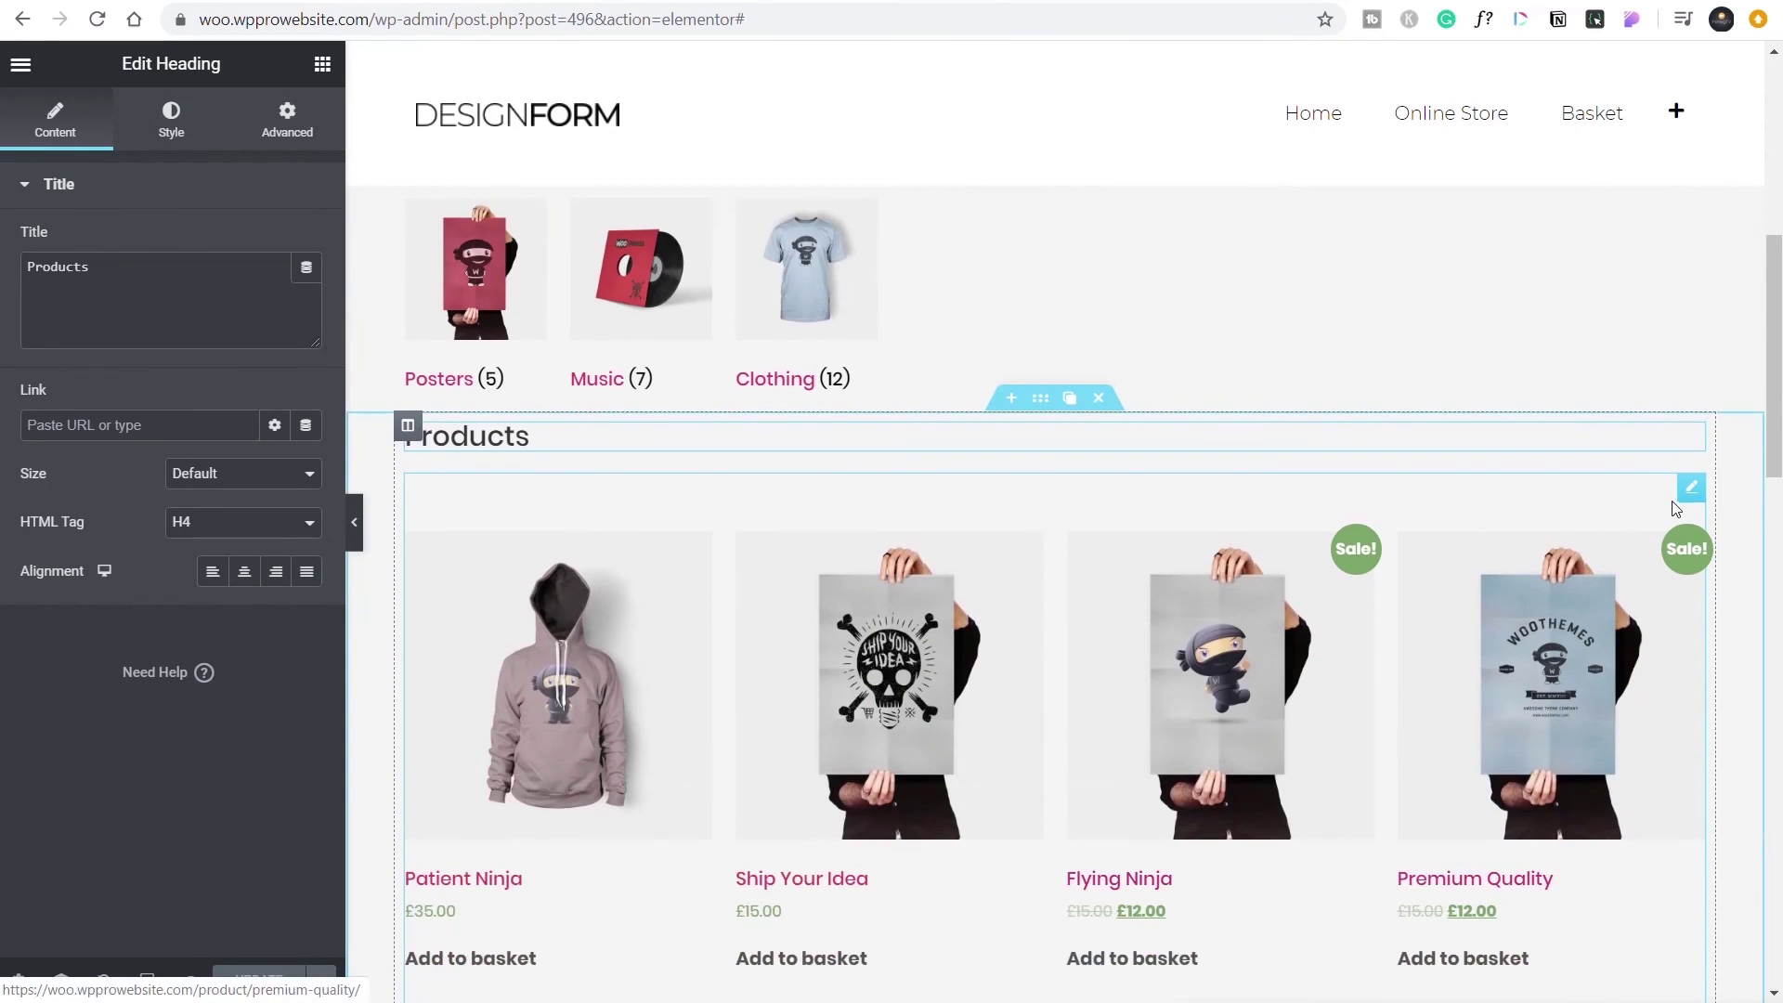
left_click(1698, 494)
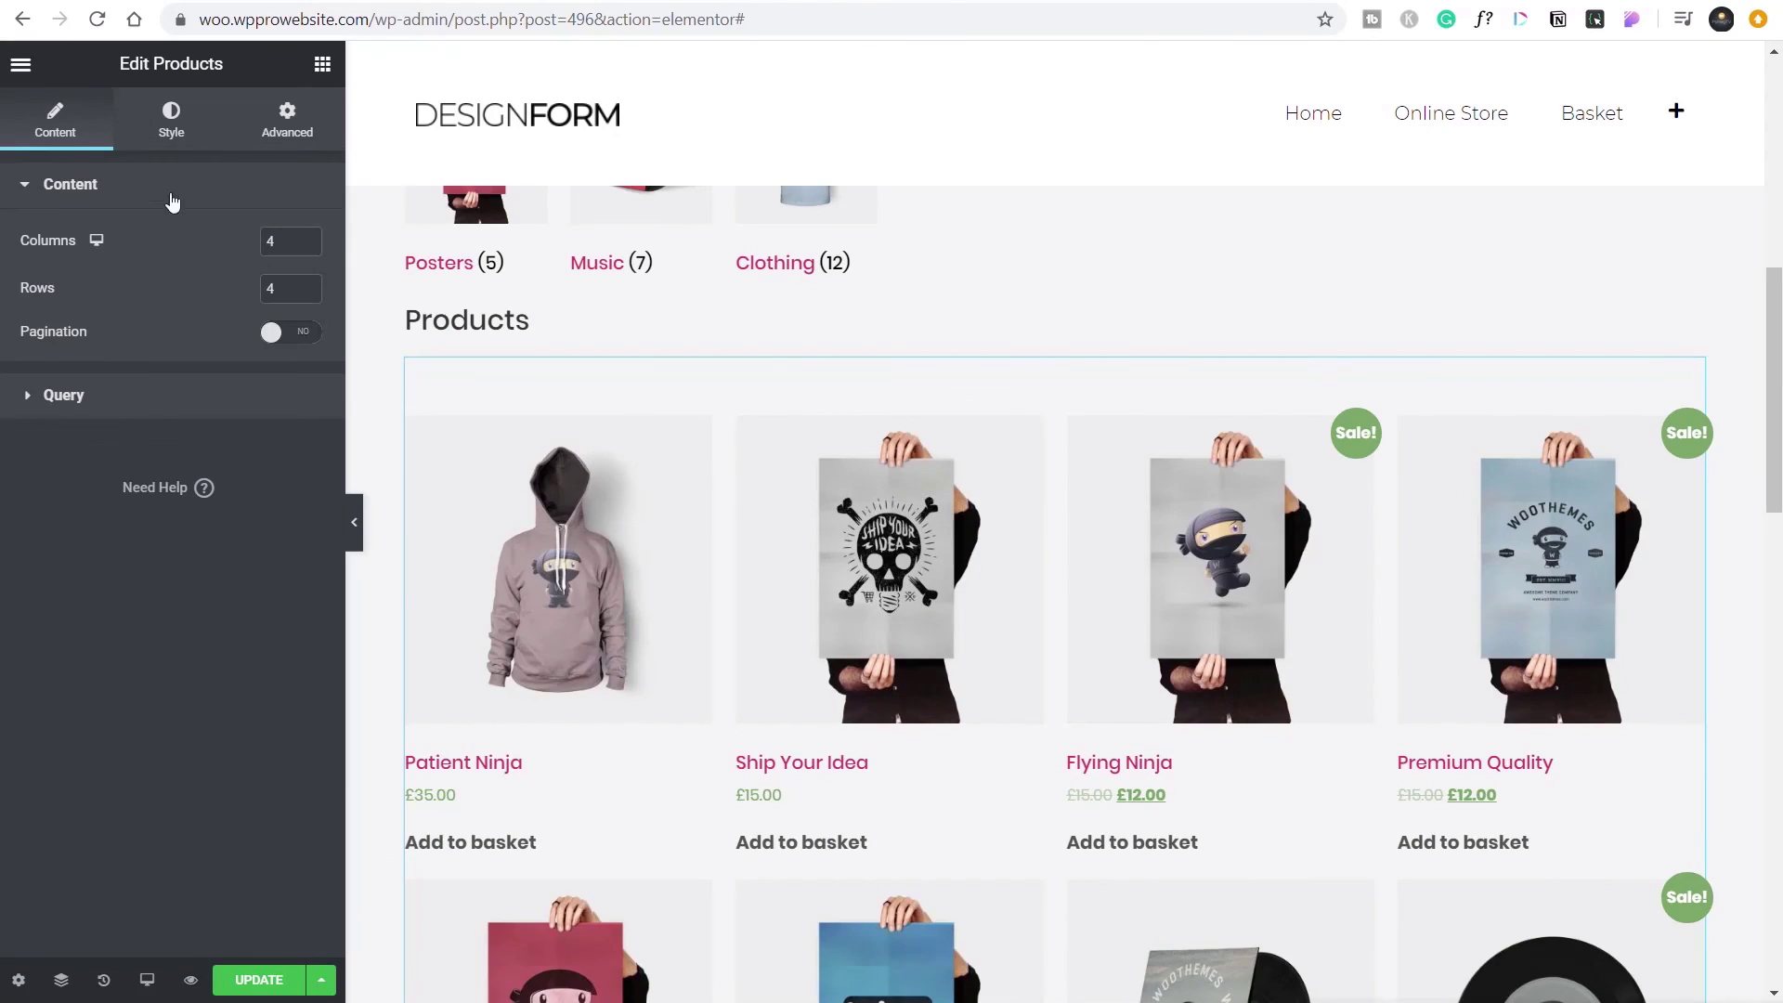
left_click(173, 121)
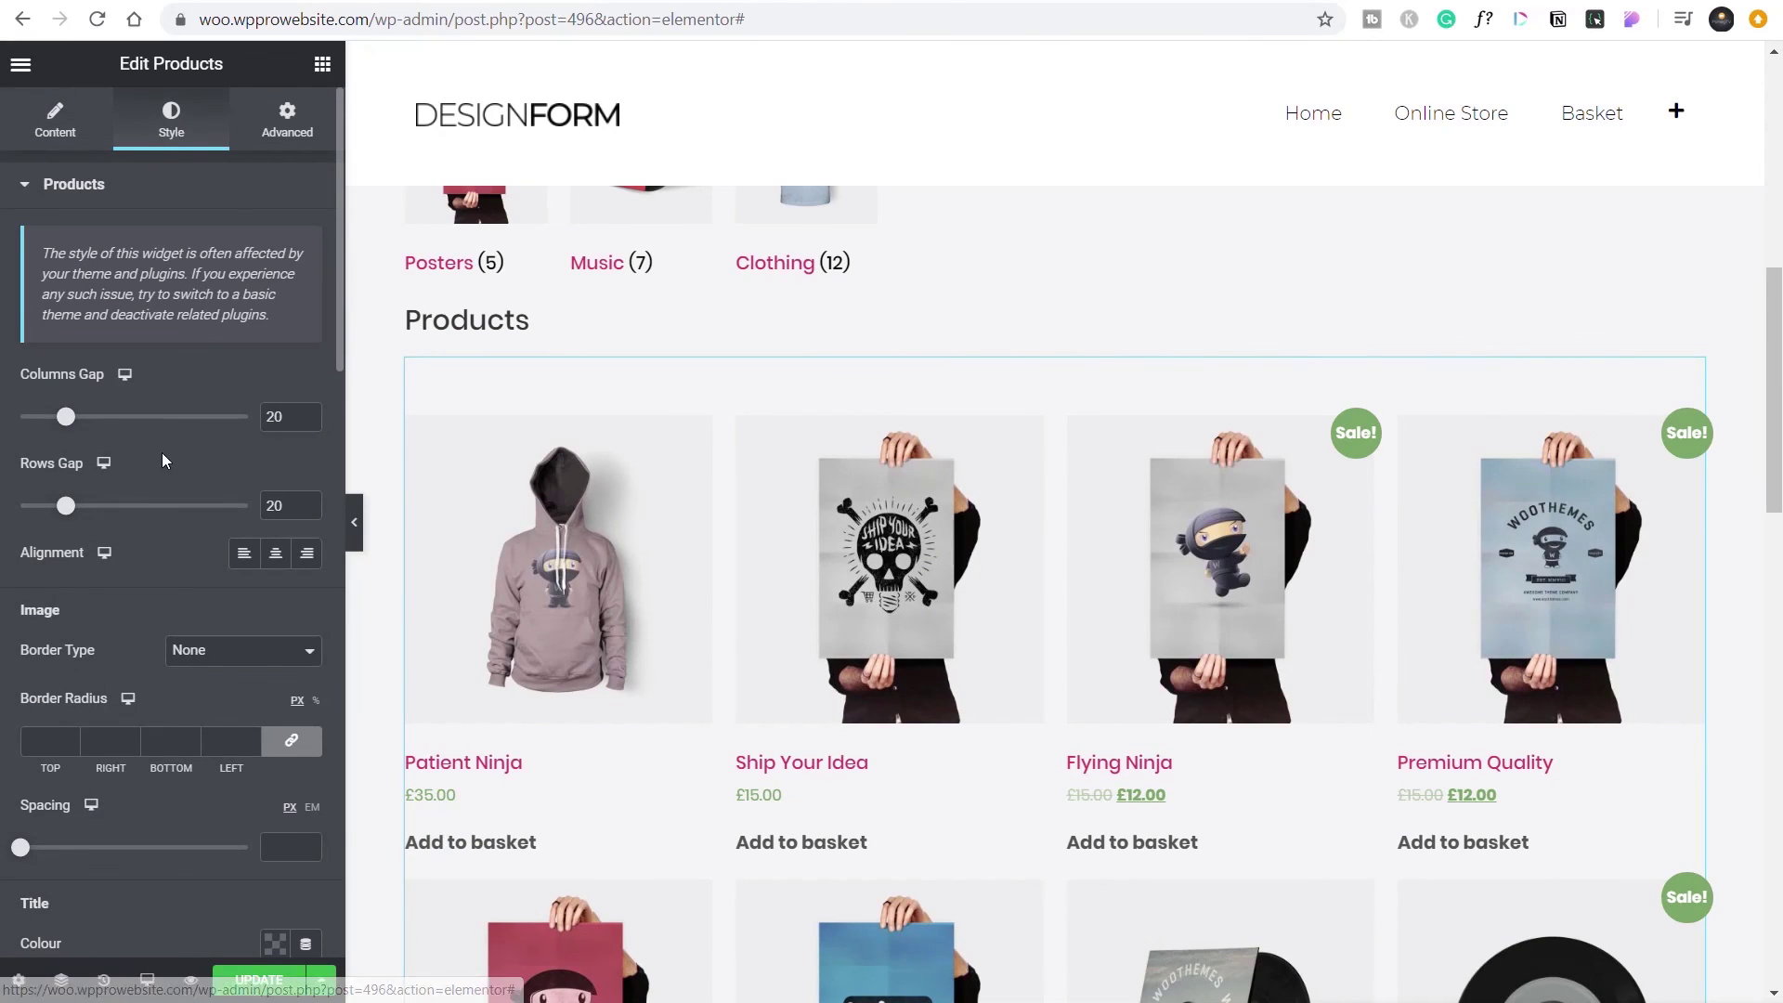